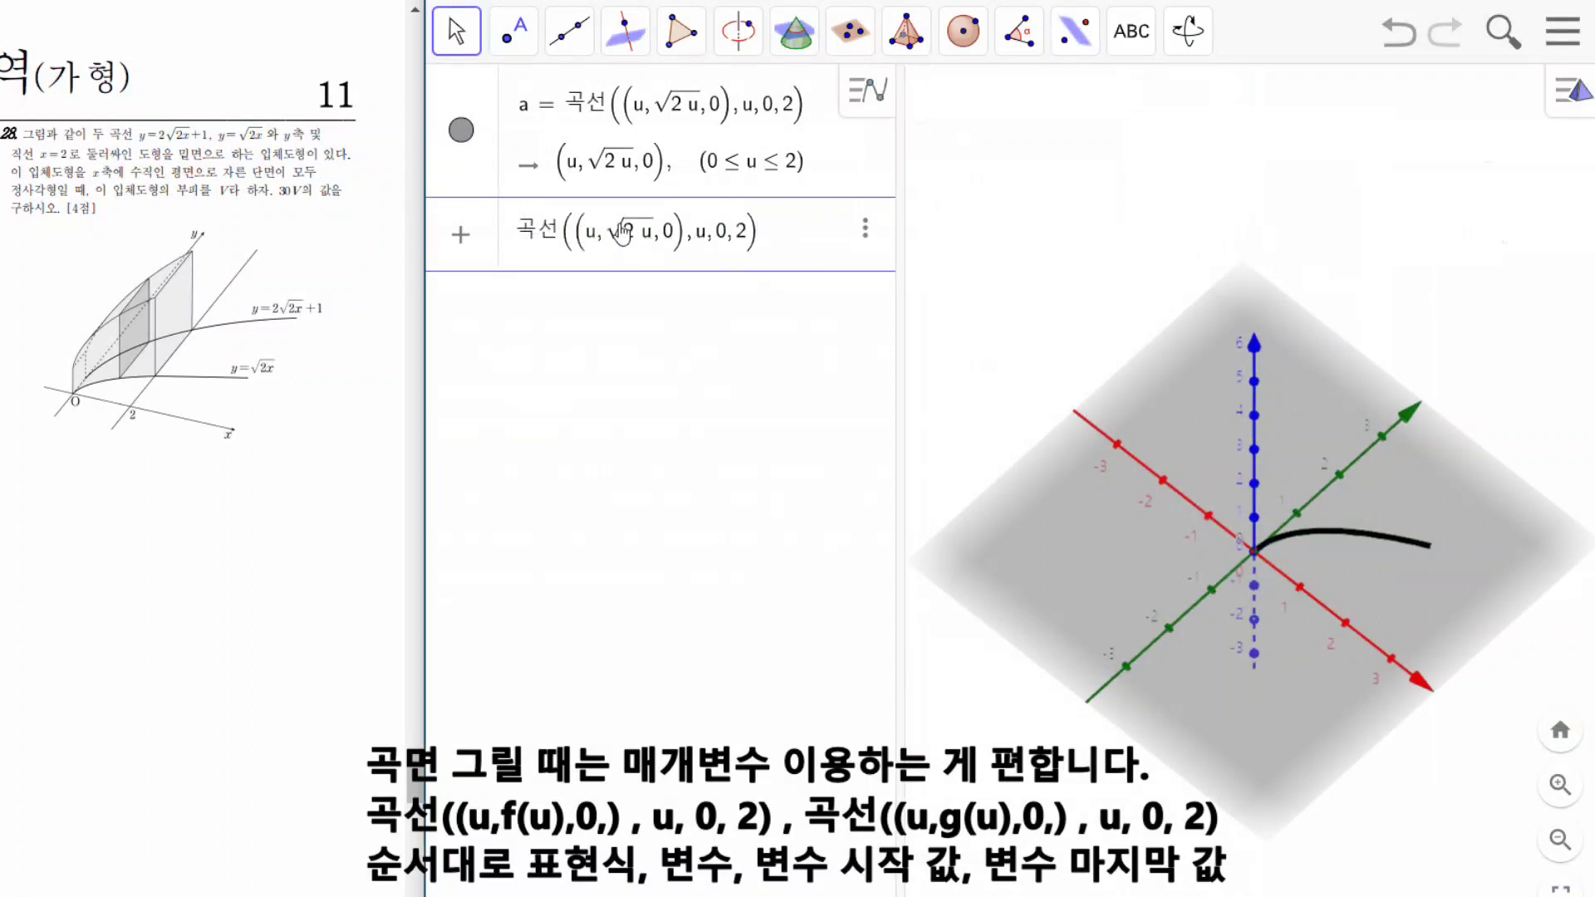
Change the copied curve's y-coordinate to 2√(2u)+1 and create it in the plane z = 0 for u from 0 to 2.
{"action": "type", "text": "2 u "}
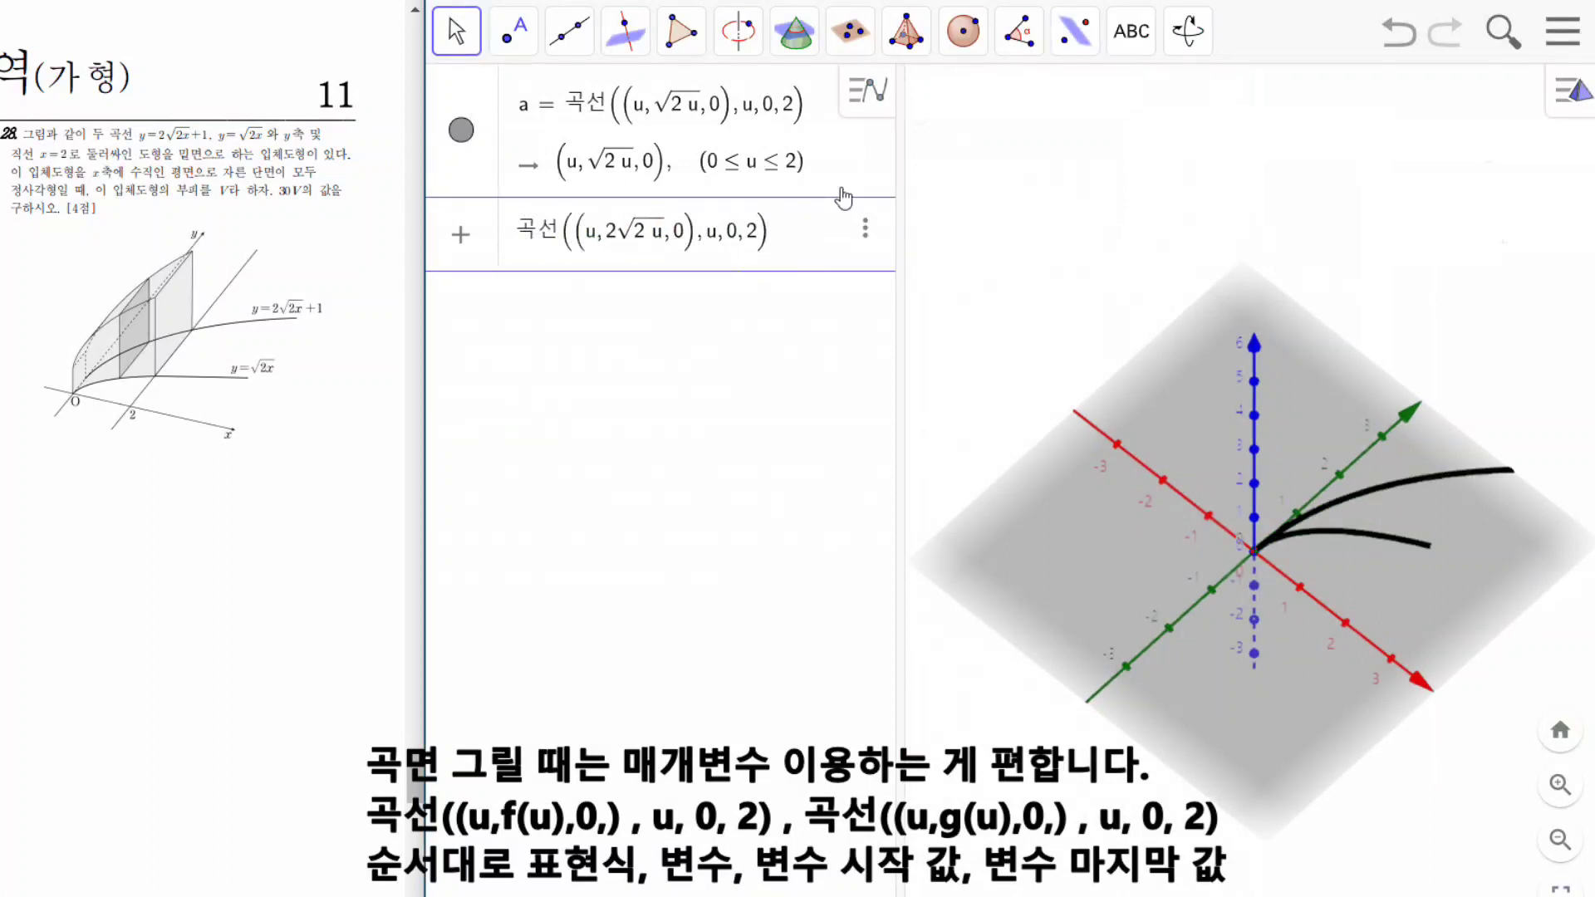
{"action": "type", "text": "+ 1"}
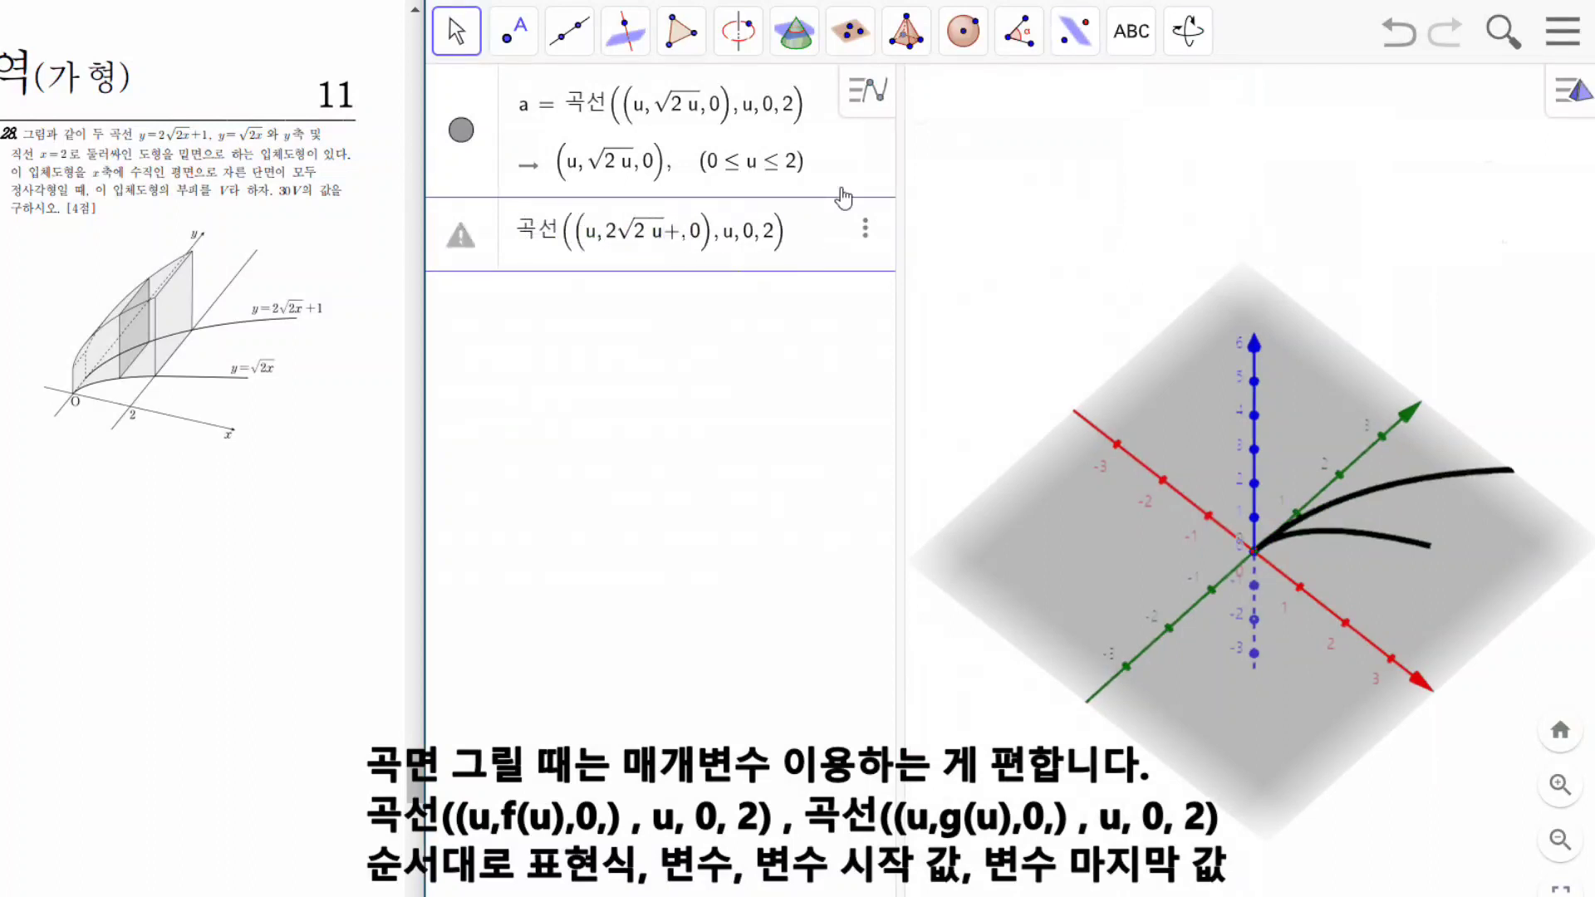
{"action": "key", "text": "Return"}
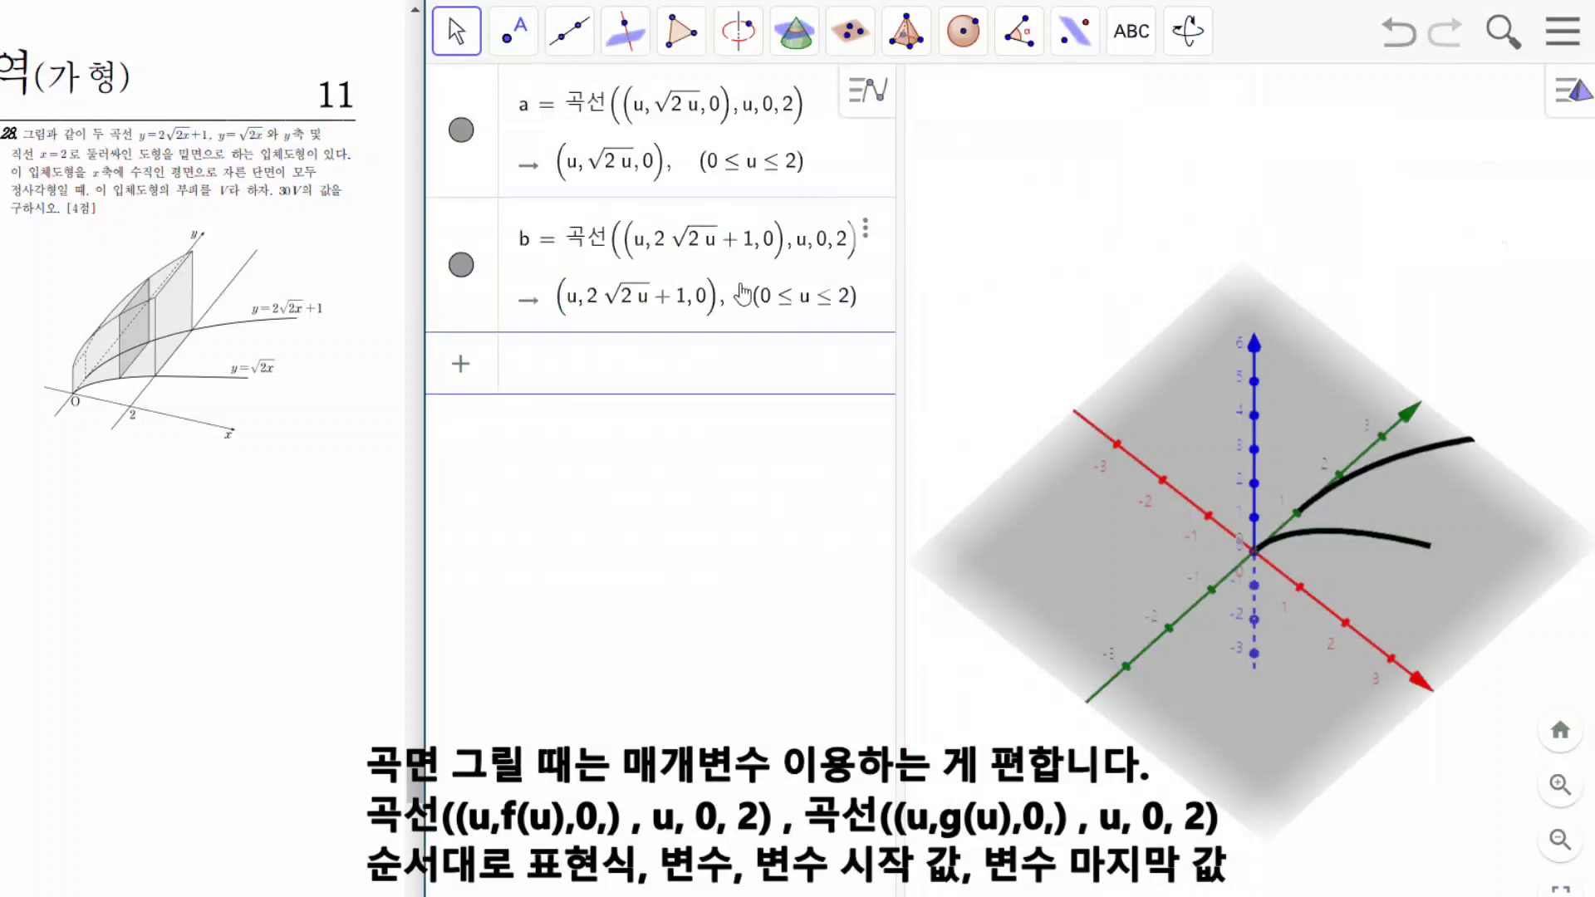
{"action": "left_click", "coordinate": [860, 235]}
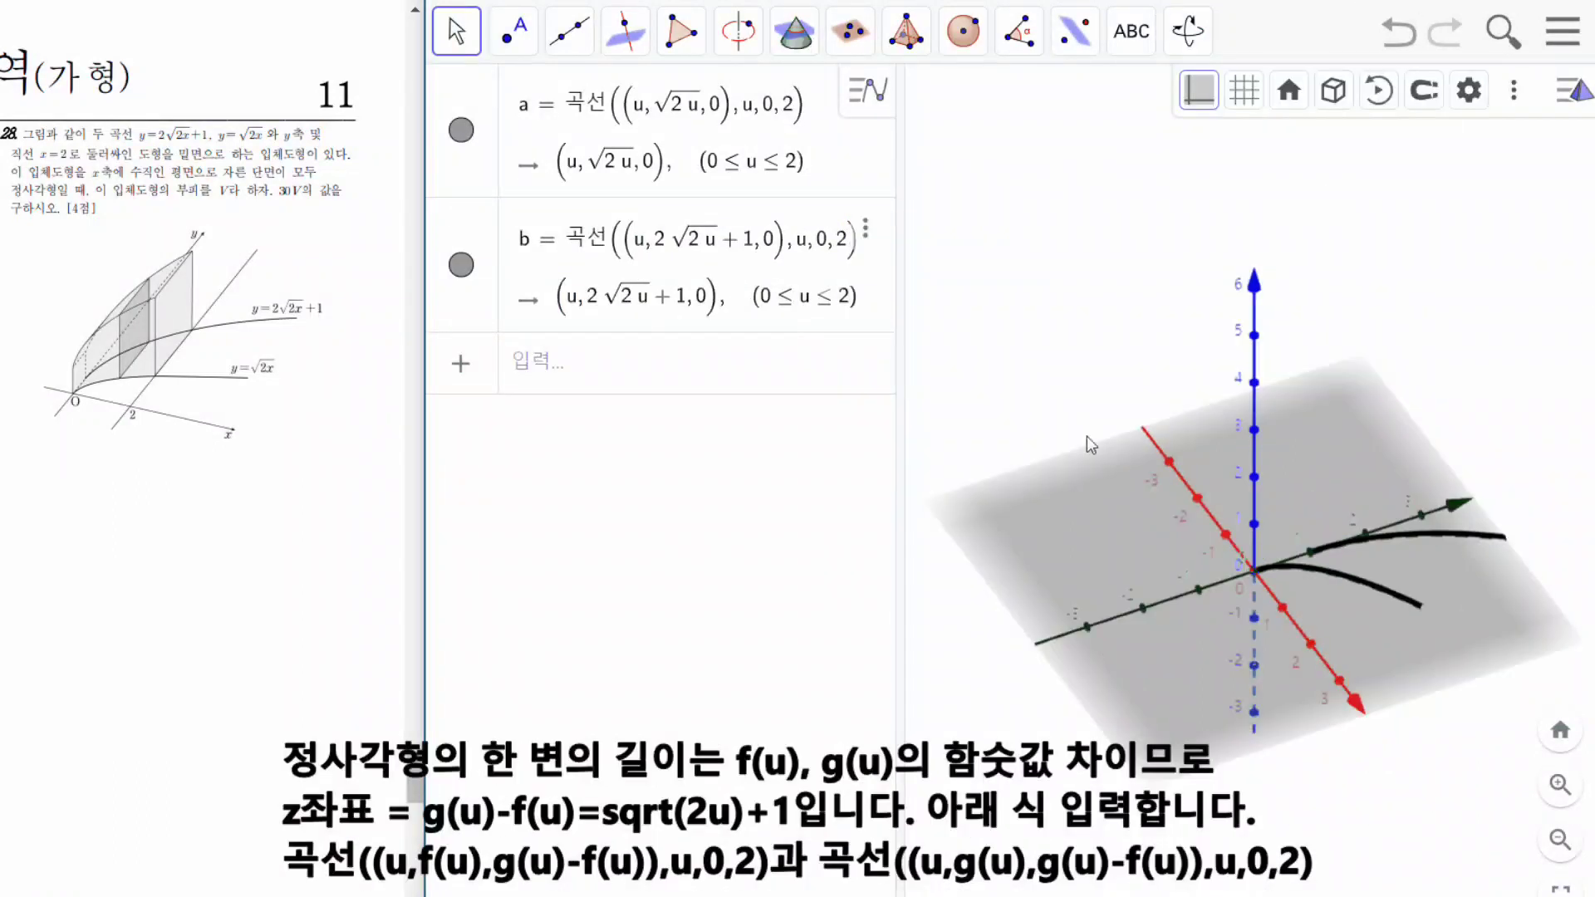
Duplicate curve a with its z-coordinate set to √(2u)+1, keeping u from 0 to 2.
{"action": "left_click", "coordinate": [792, 107]}
{"action": "left_click", "coordinate": [868, 101]}
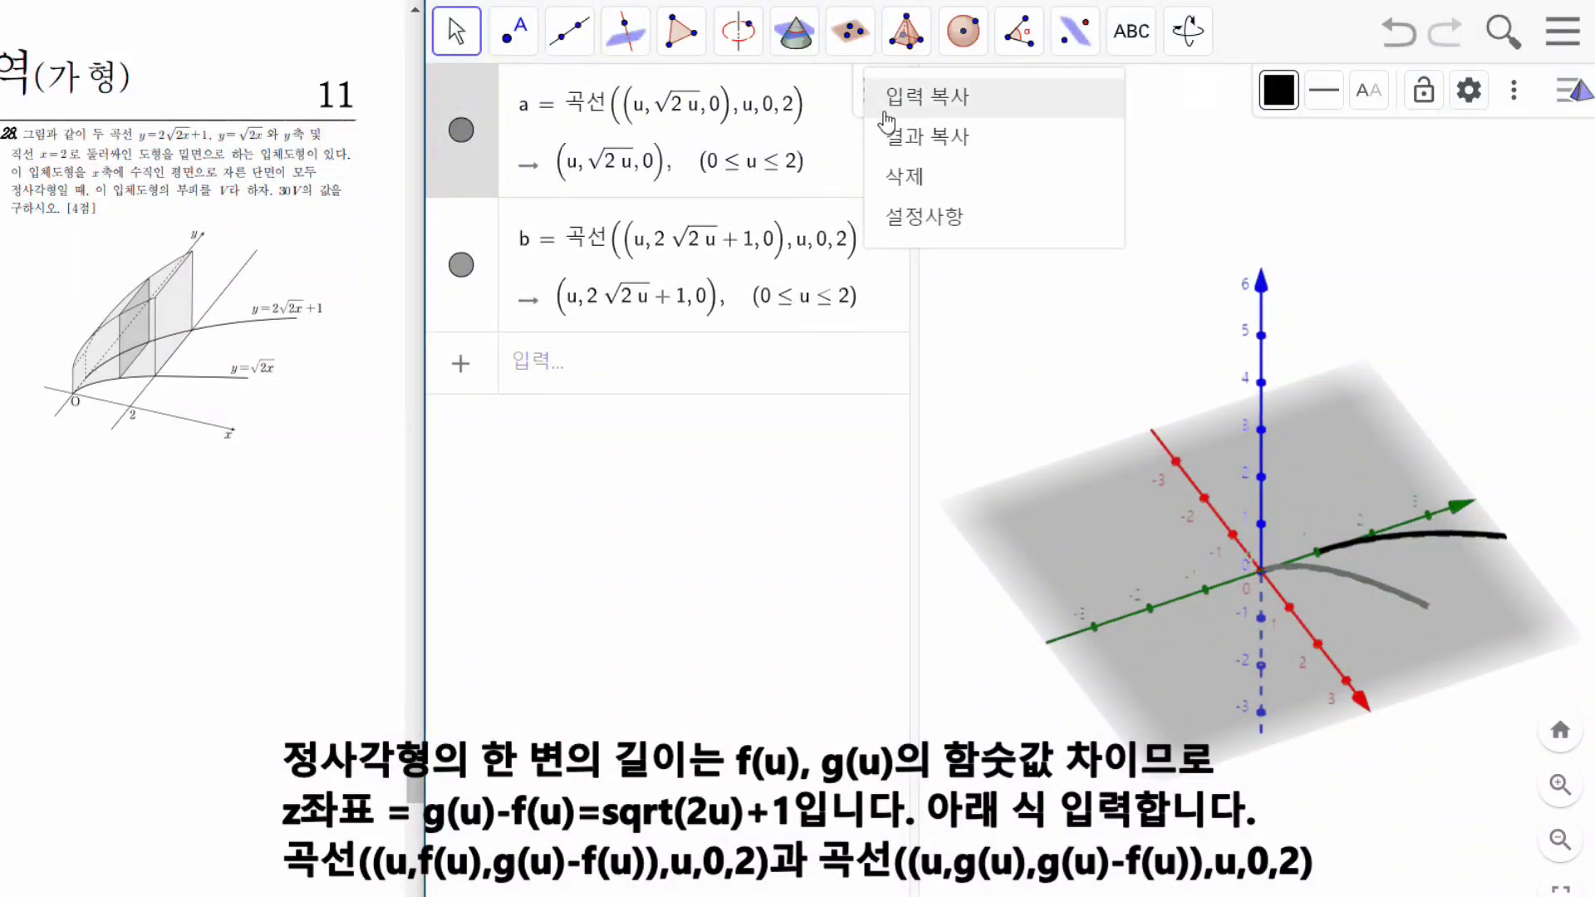
{"action": "left_click", "coordinate": [911, 99]}
{"action": "left_click", "coordinate": [670, 369]}
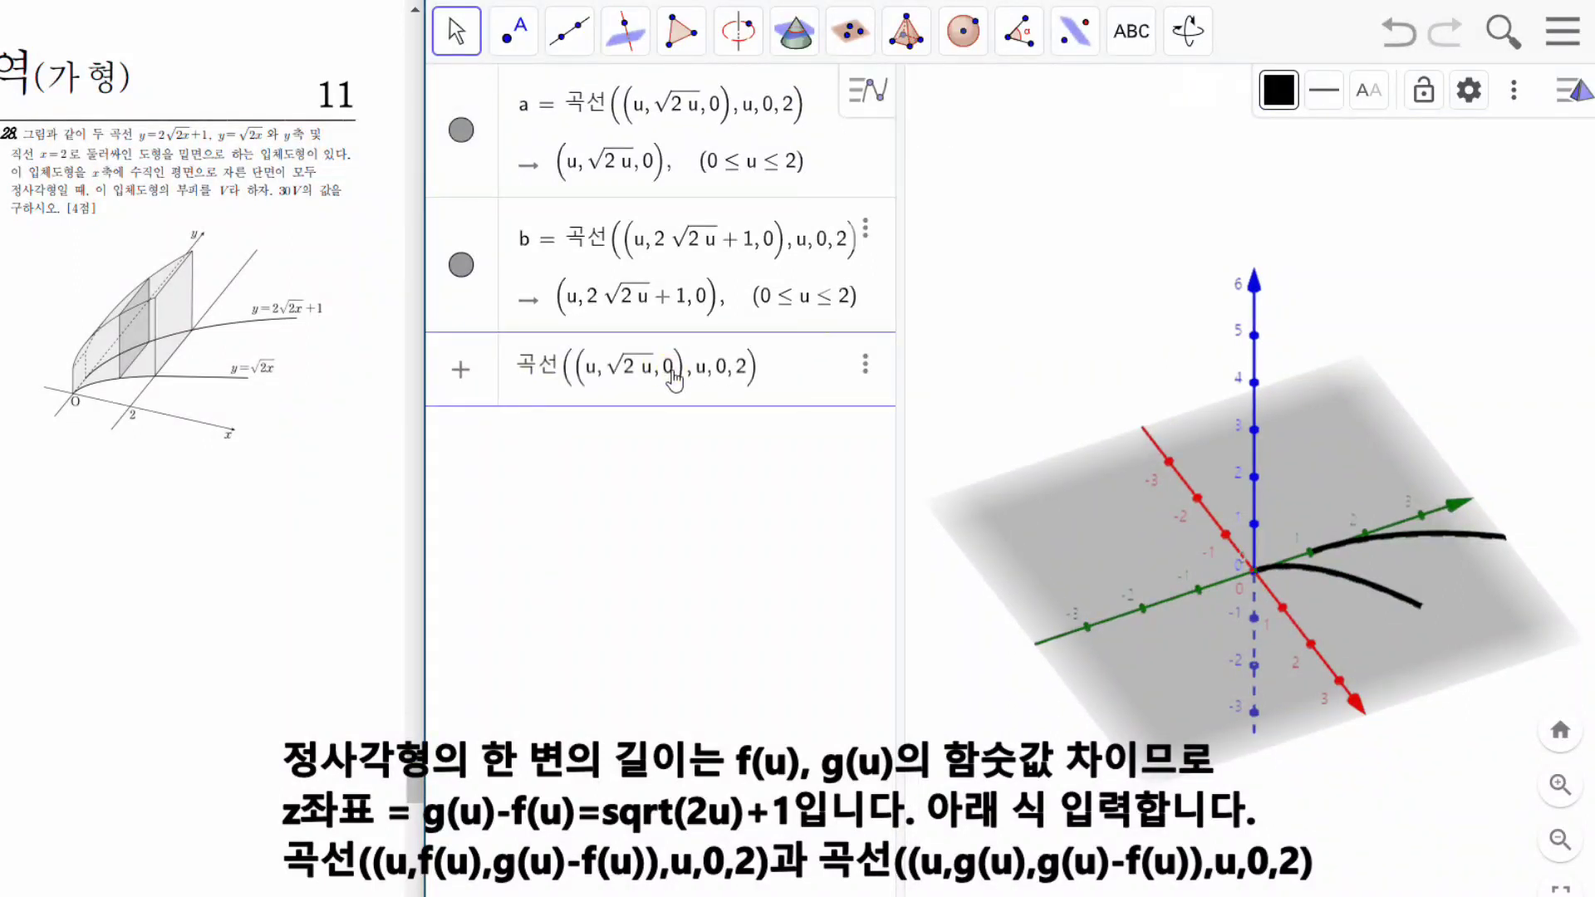
{"action": "key", "text": "BackSpace"}
{"action": "type", "text": "sqrt(2u"}
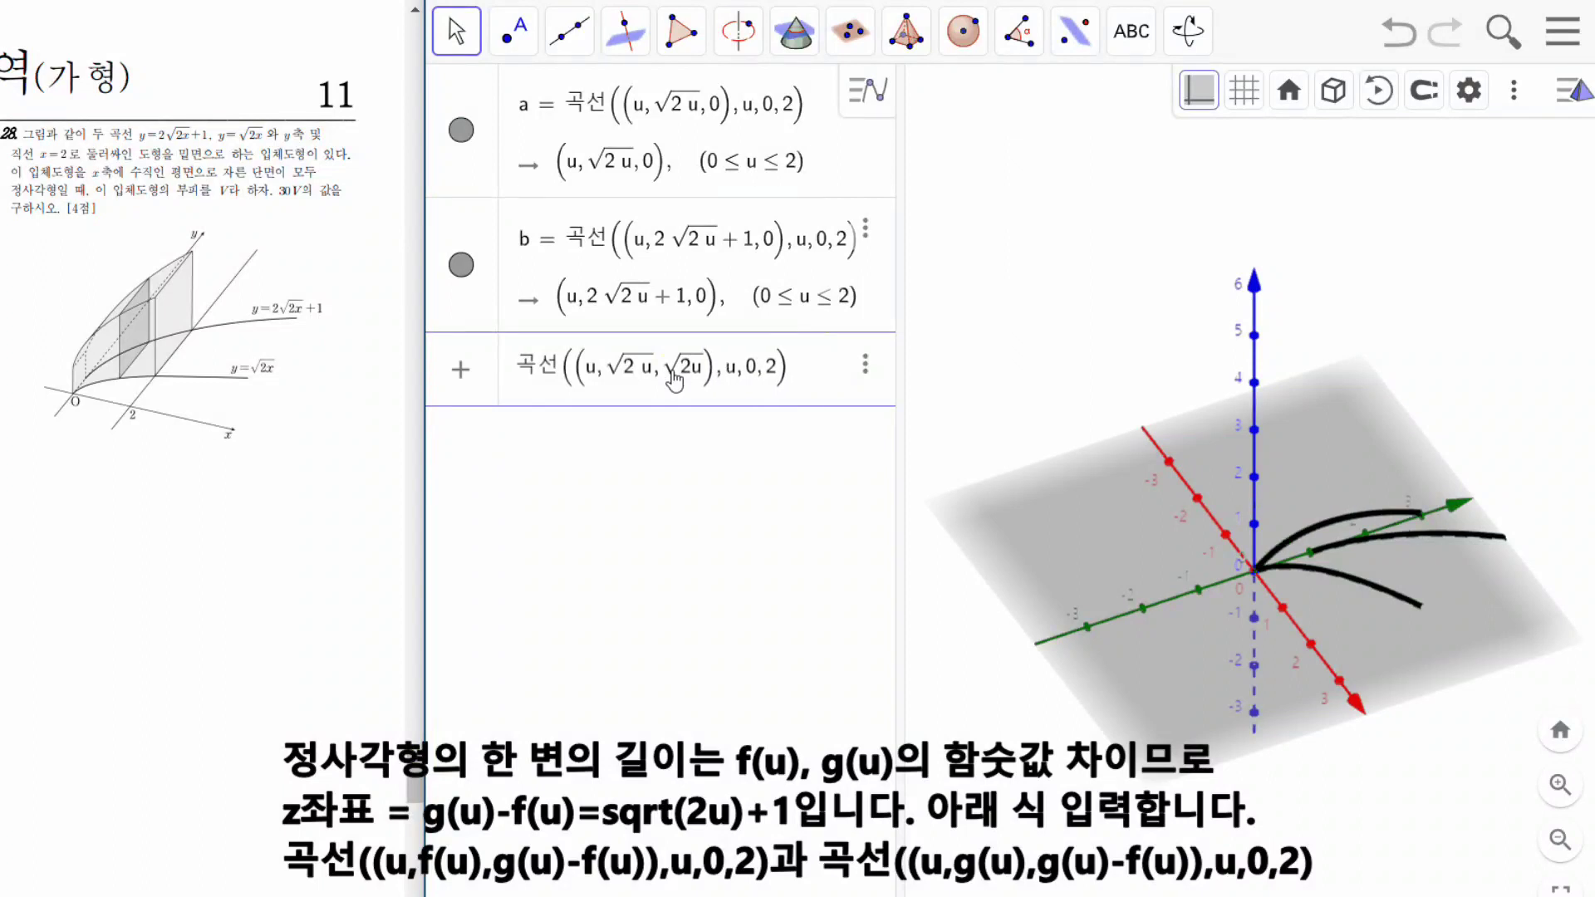
{"action": "type", "text": ")+1"}
{"action": "key", "text": "Return"}
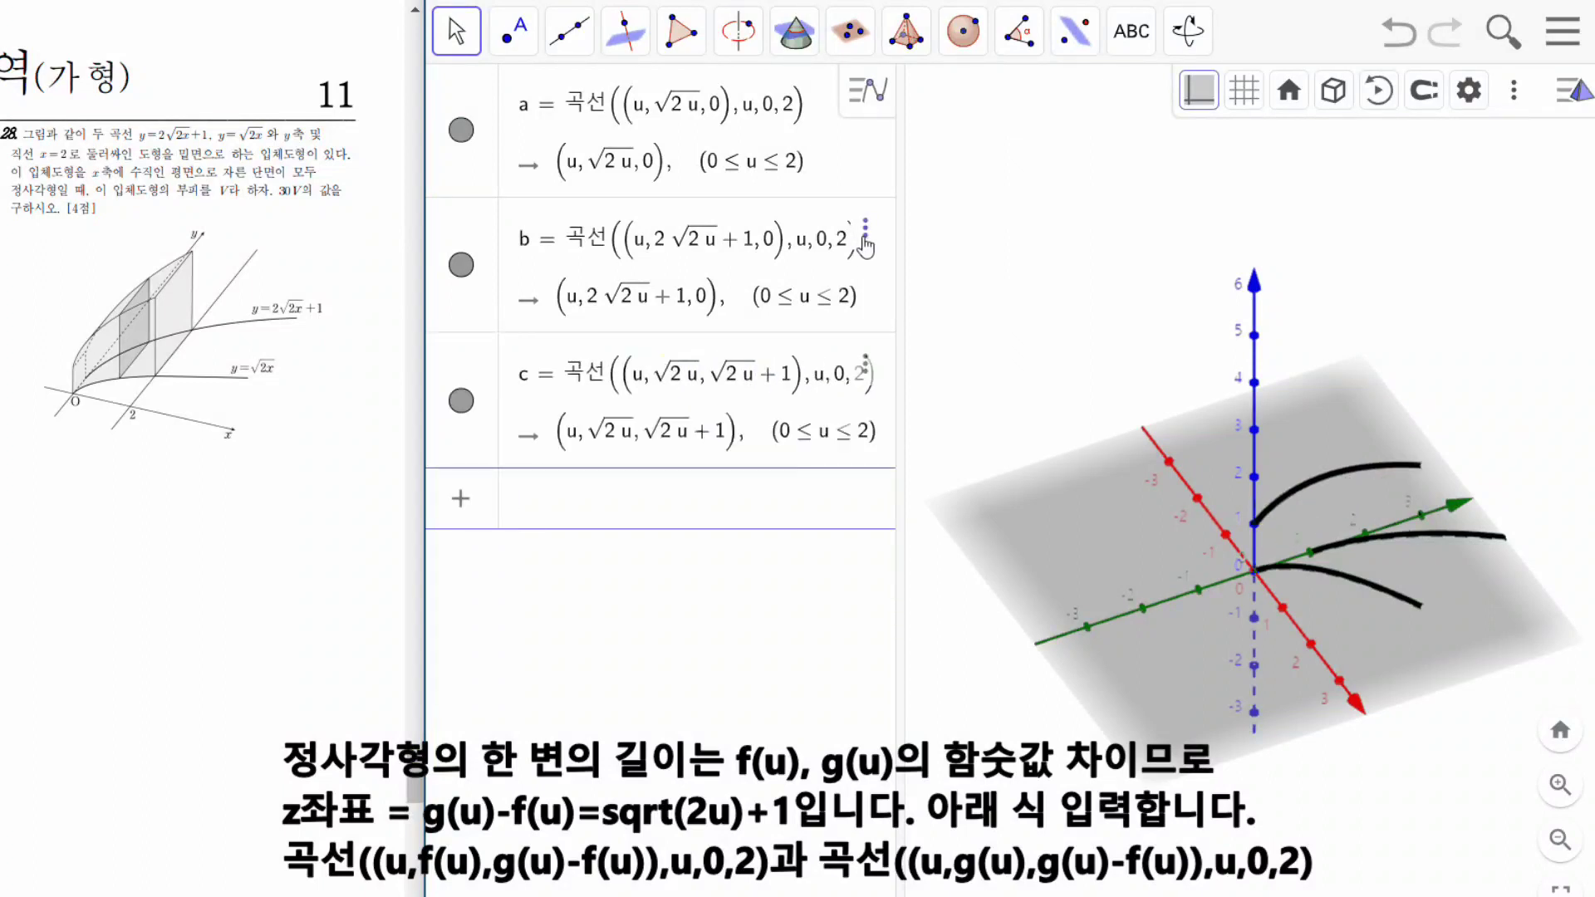
Duplicate curve b with its z-coordinate set to √(2u)+1, keeping u from 0 to 2.
{"action": "left_click", "coordinate": [865, 229]}
{"action": "left_click", "coordinate": [885, 254]}
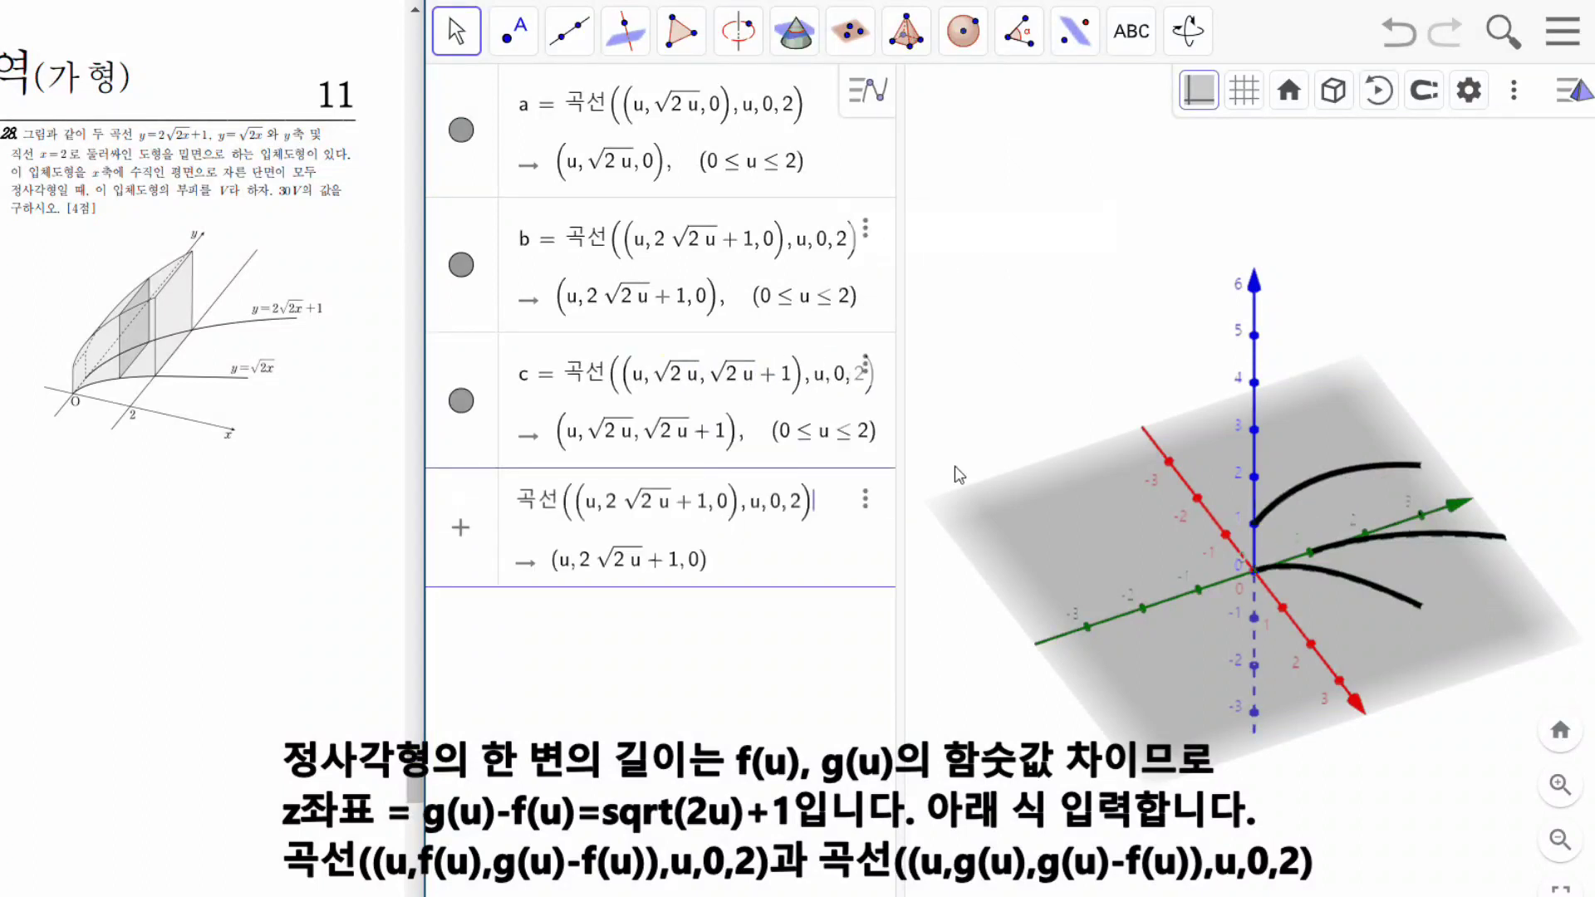
{"action": "key", "text": "Left"}
{"action": "key", "text": "Left"}
{"action": "key", "text": "Left"}
{"action": "key", "text": "Left"}
{"action": "key", "text": "Left"}
{"action": "key", "text": "Left"}
{"action": "key", "text": "Left"}
{"action": "key", "text": "Left"}
{"action": "key", "text": "Delete"}
{"action": "type", "text": "sqrt(2u"}
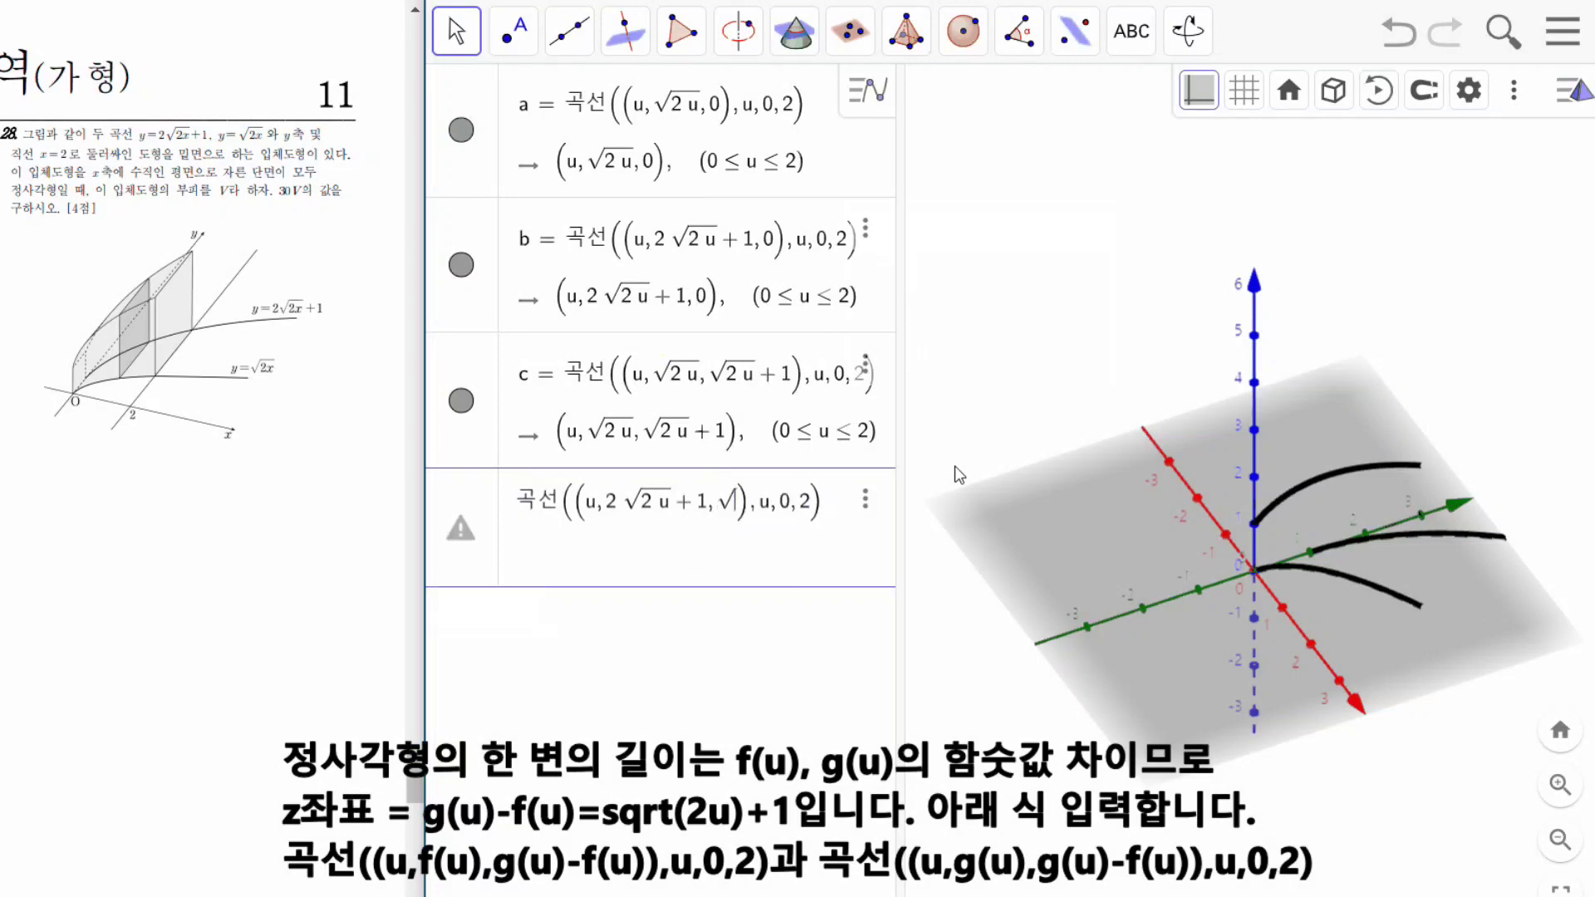
{"action": "type", "text": "+1"}
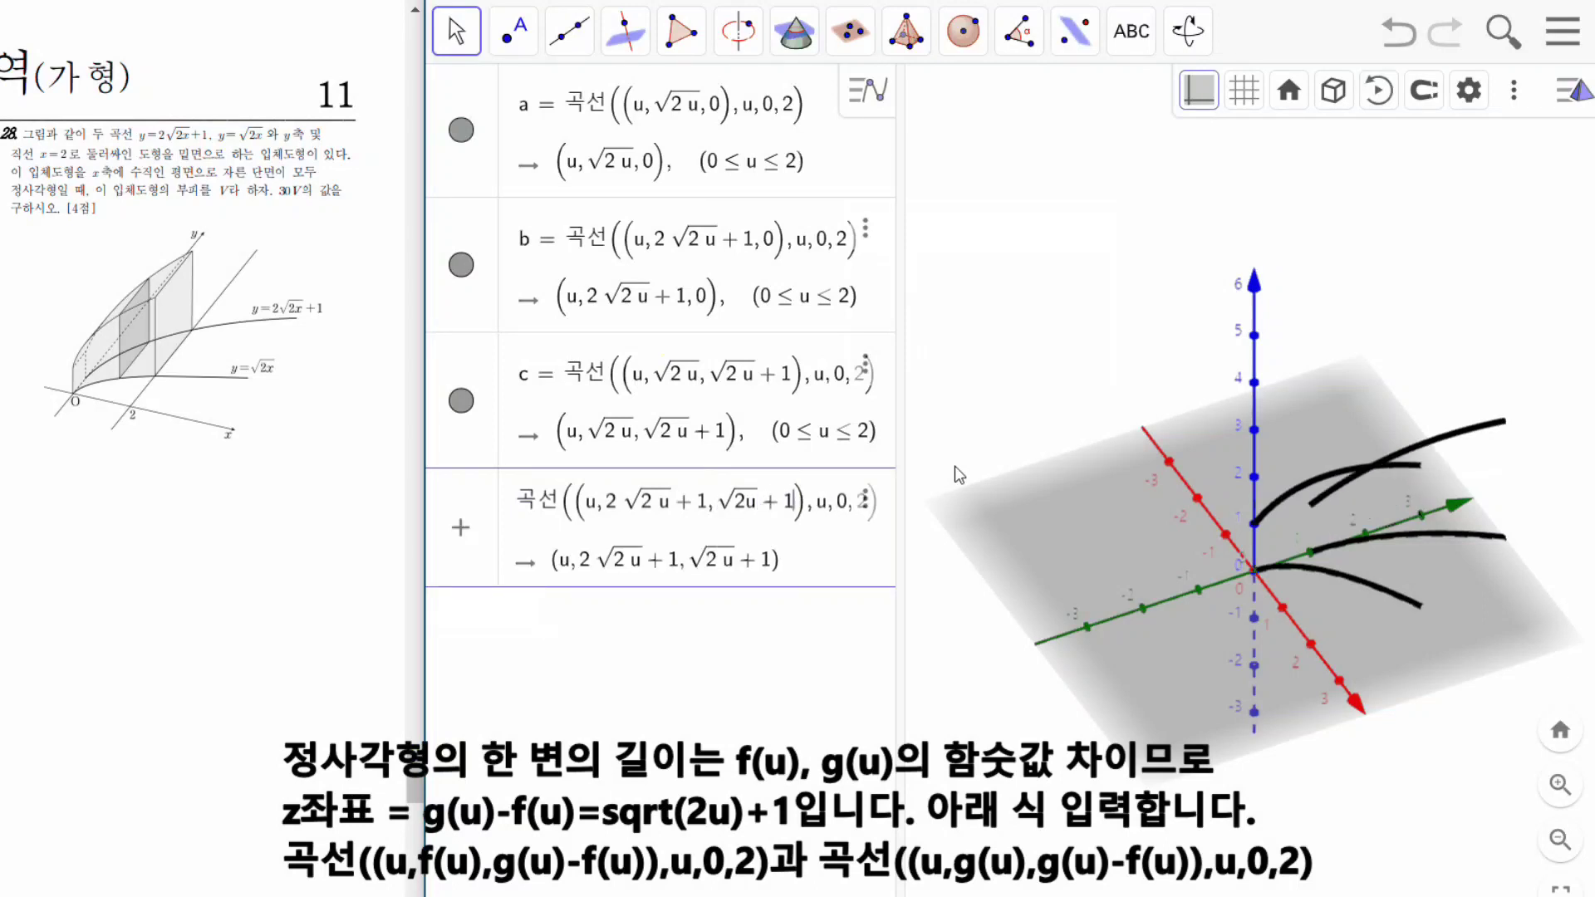
{"action": "key", "text": "Return"}
Create the side surface 곡면(t·a(u)+(1-t)c(u), u, 0, 2, t, 0, 1) between curves a and c.
{"action": "type", "text": "r곡면("}
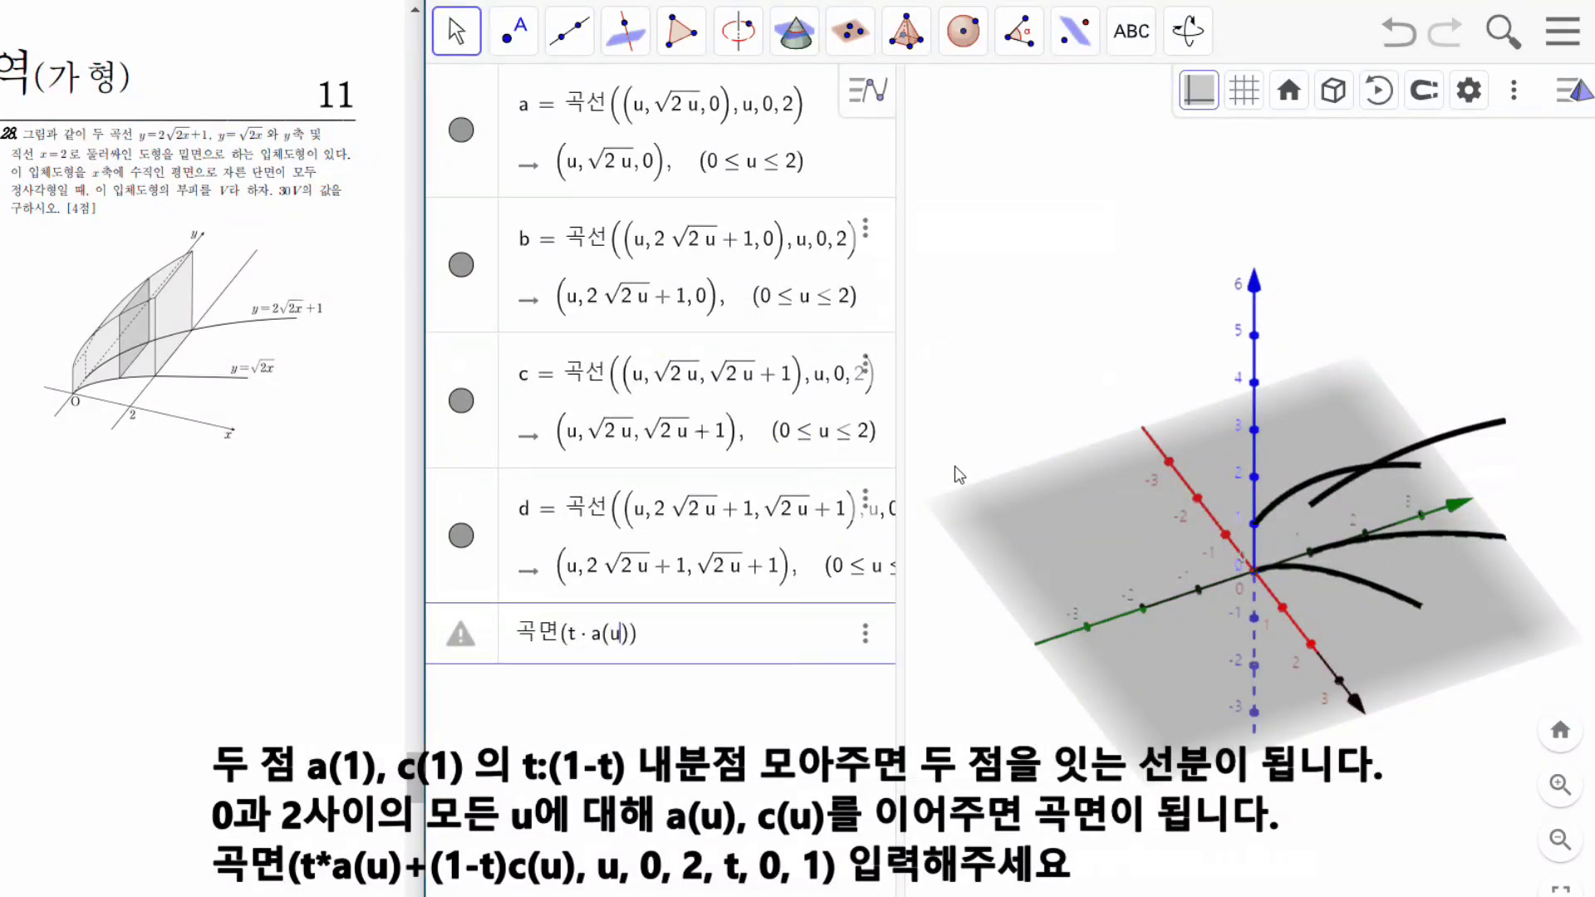
{"action": "type", "text": "t*a(u)+(1-t)(u),u,0,2,"}
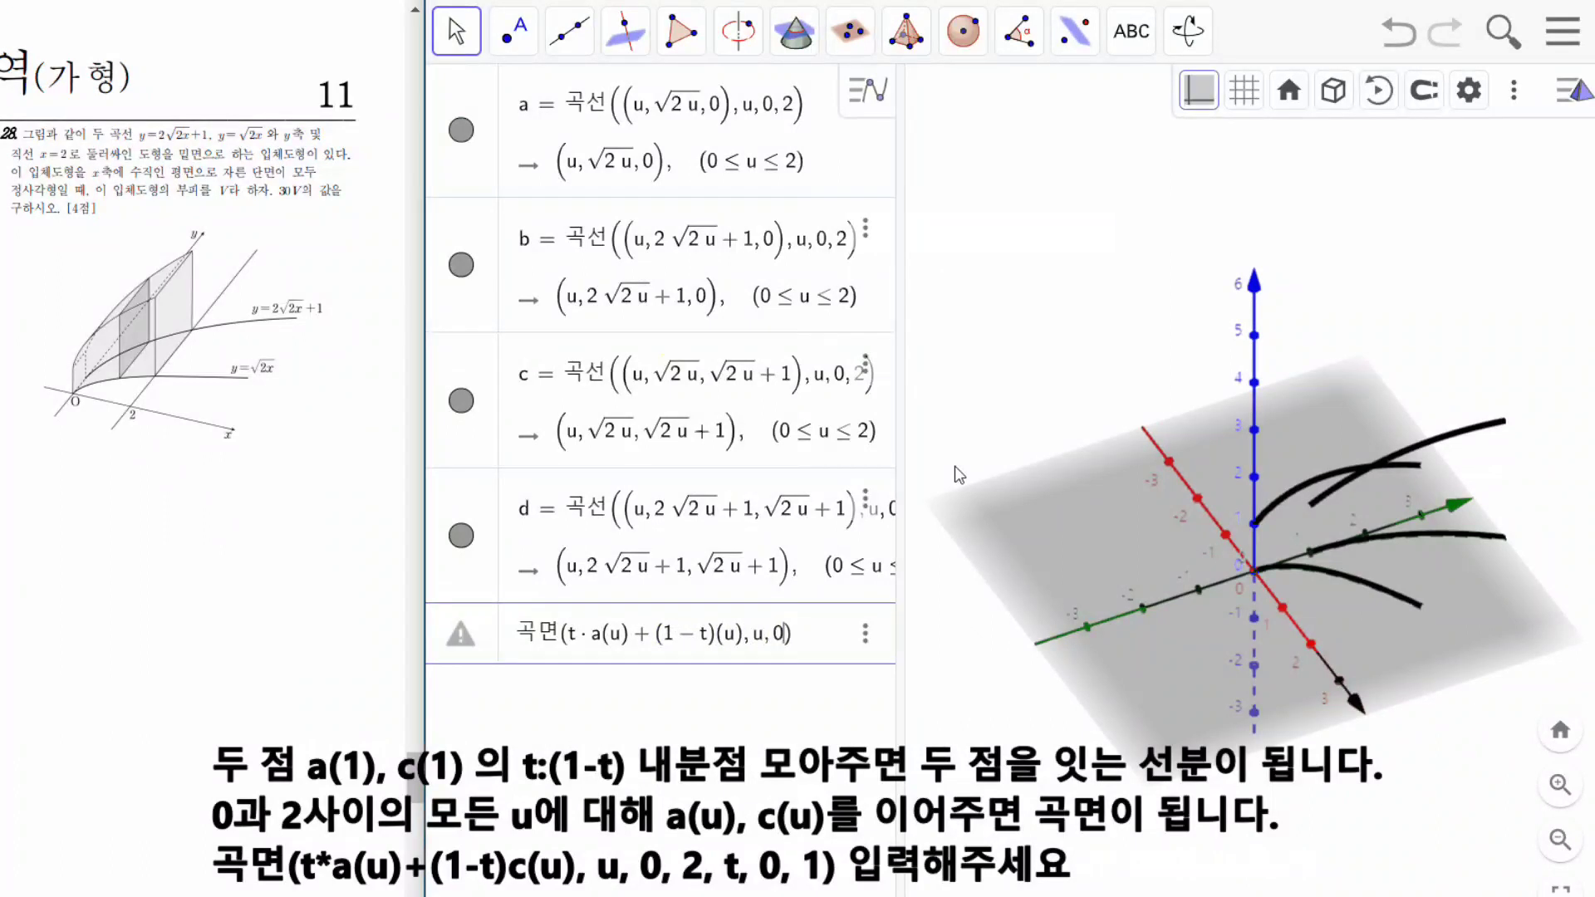
{"action": "key", "text": "BackSpace"}
{"action": "key", "text": "BackSpace"}
{"action": "key", "text": "BackSpace"}
{"action": "key", "text": "BackSpace"}
{"action": "key", "text": "BackSpace"}
{"action": "key", "text": "BackSpace"}
{"action": "key", "text": "BackSpace"}
{"action": "type", "text": ",,u,0,2,t,0,1"}
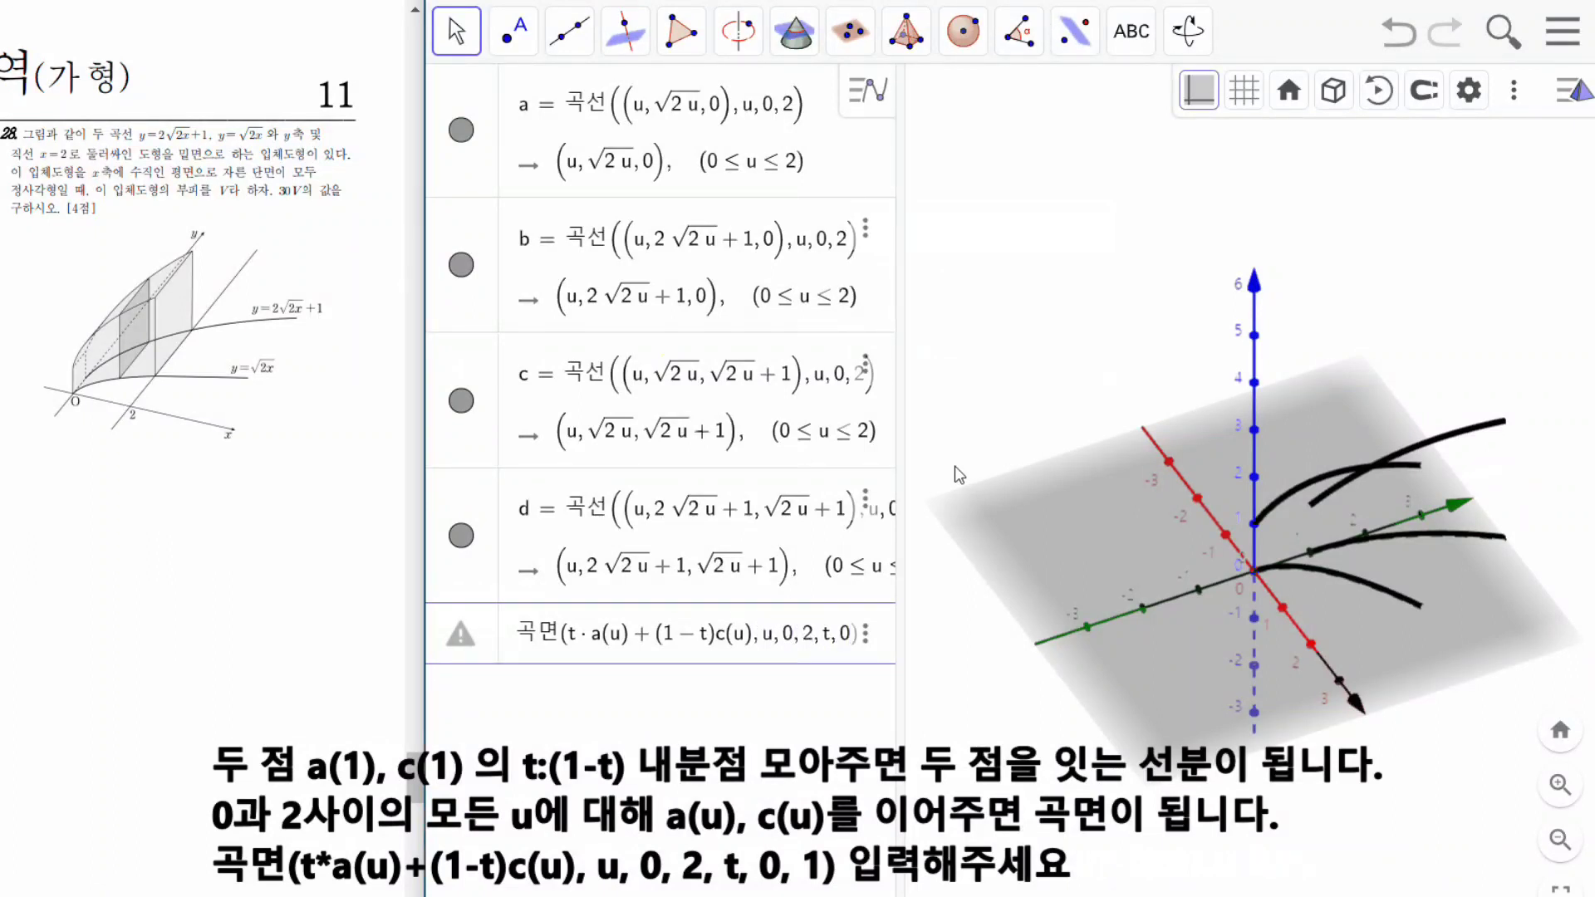
{"action": "key", "text": "Return"}
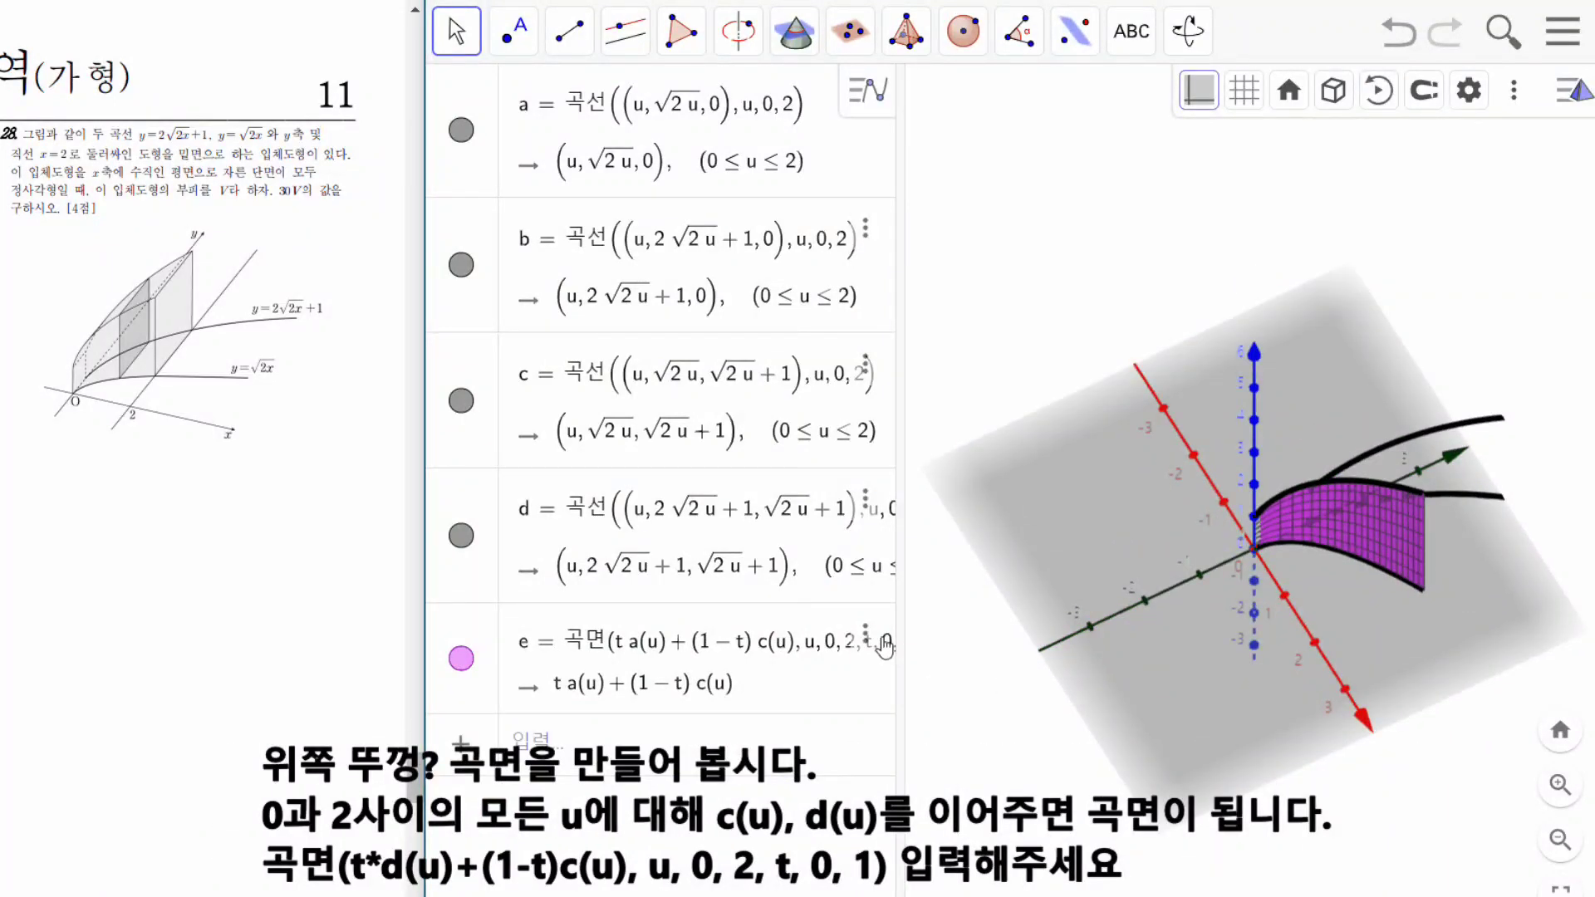
Duplicate the side surface with a(u) replaced by d(u) to create the top surface between curves d and c.
{"action": "left_click", "coordinate": [865, 640]}
{"action": "left_click", "coordinate": [922, 631]}
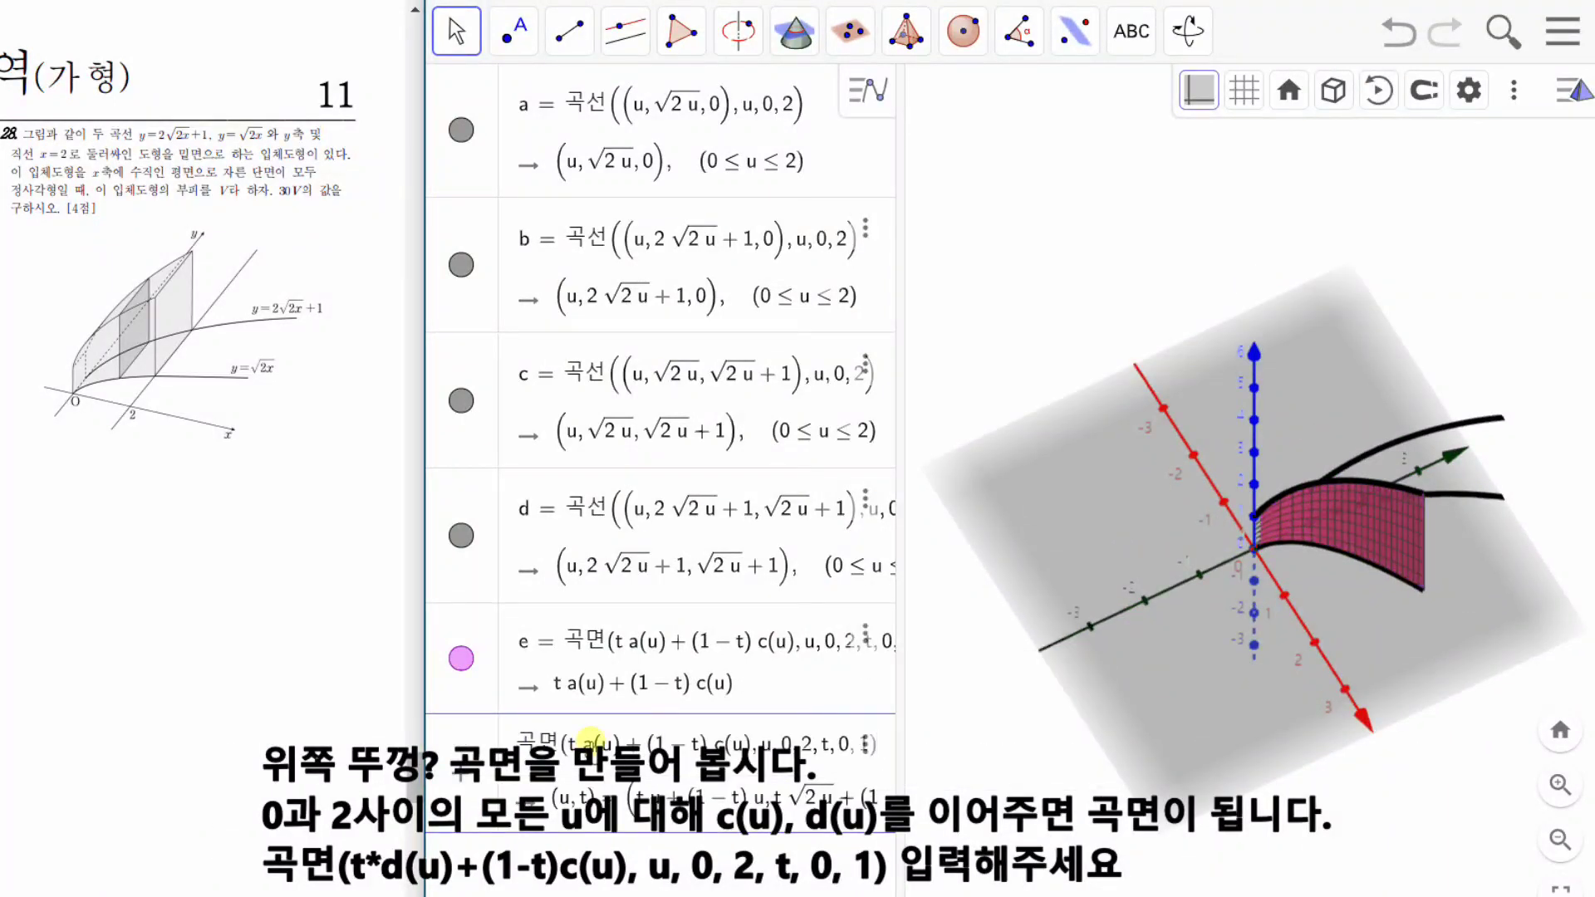
{"action": "key", "text": "Return"}
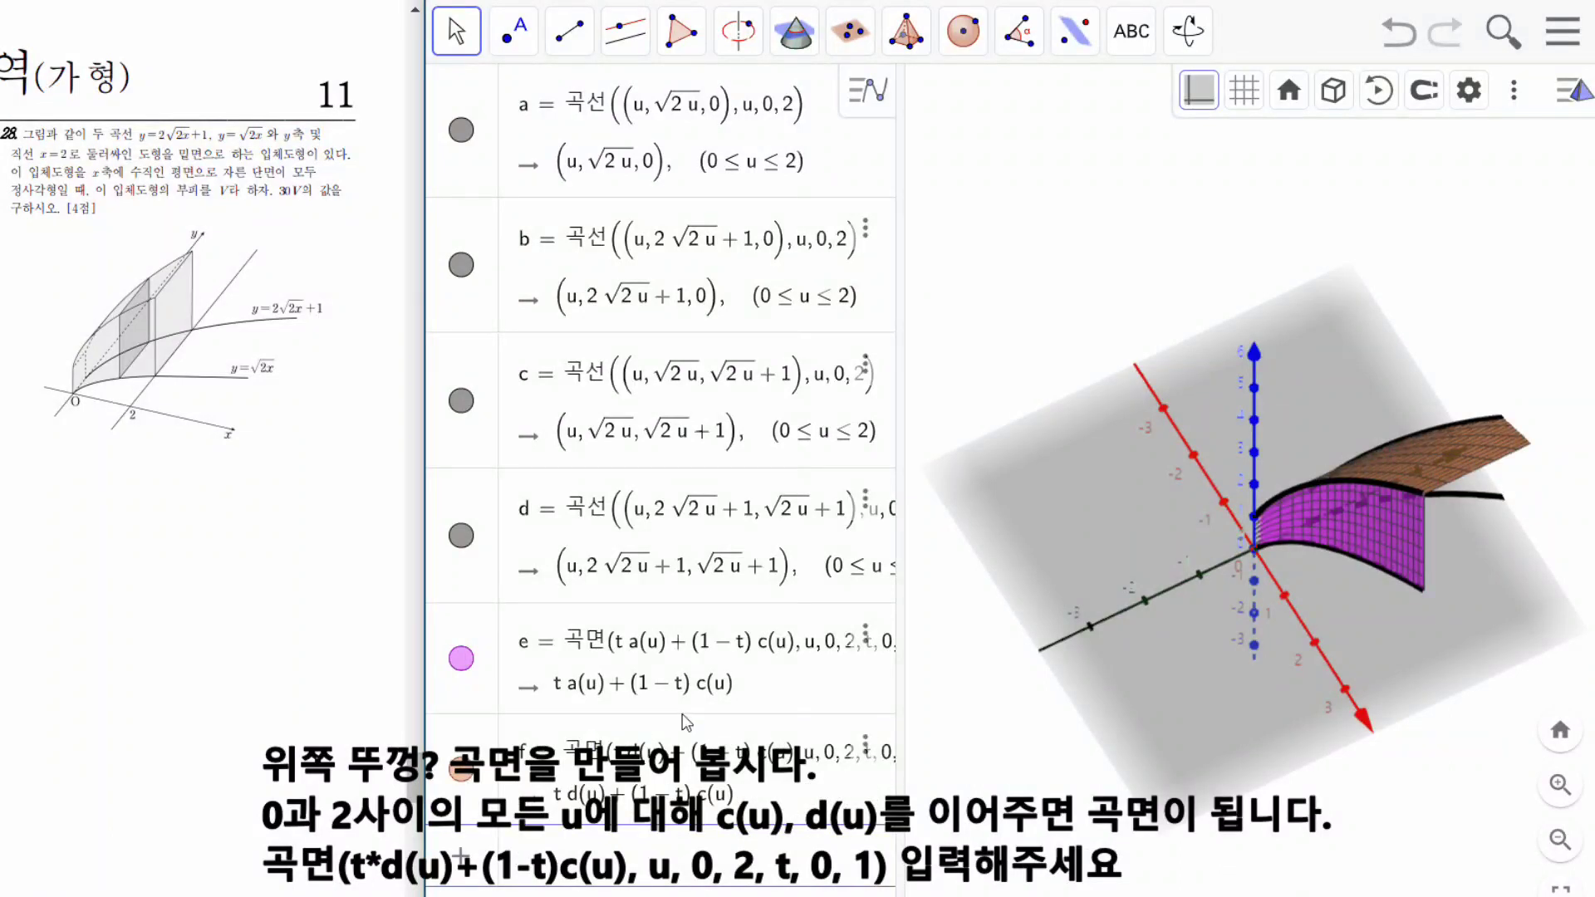
Create the start points of the four curves with a(0), b(0), c(0) and d(0).
{"action": "left_click", "coordinate": [1172, 695]}
{"action": "left_click_drag", "start_coordinate": [1171, 695], "coordinate": [1273, 627]}
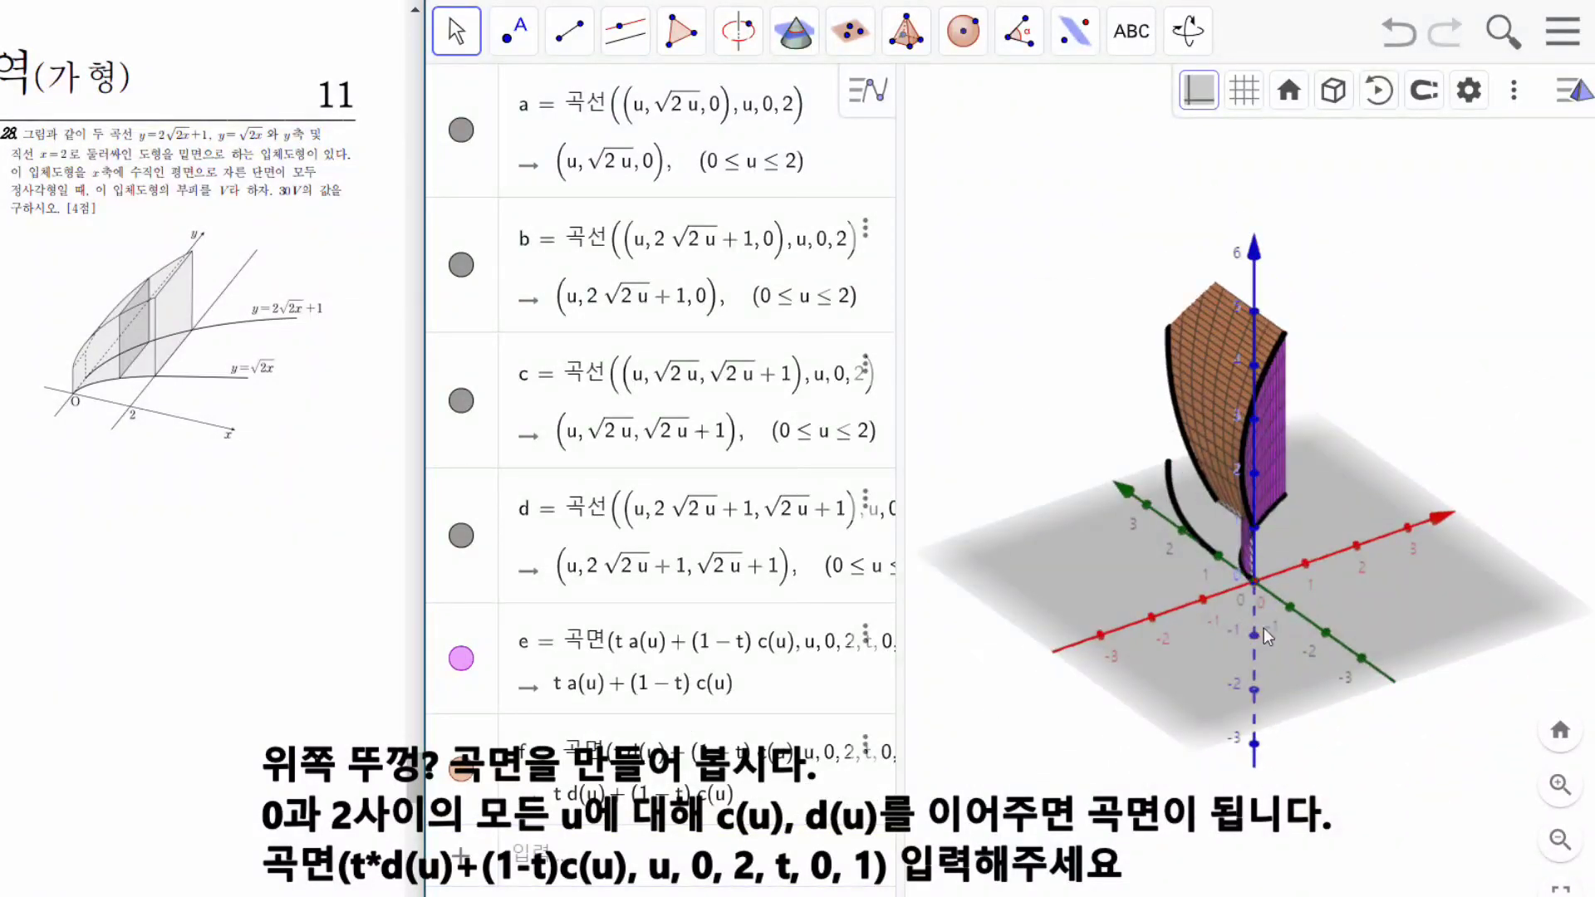
{"action": "type", "text": "a(0)"}
{"action": "key", "text": "Return"}
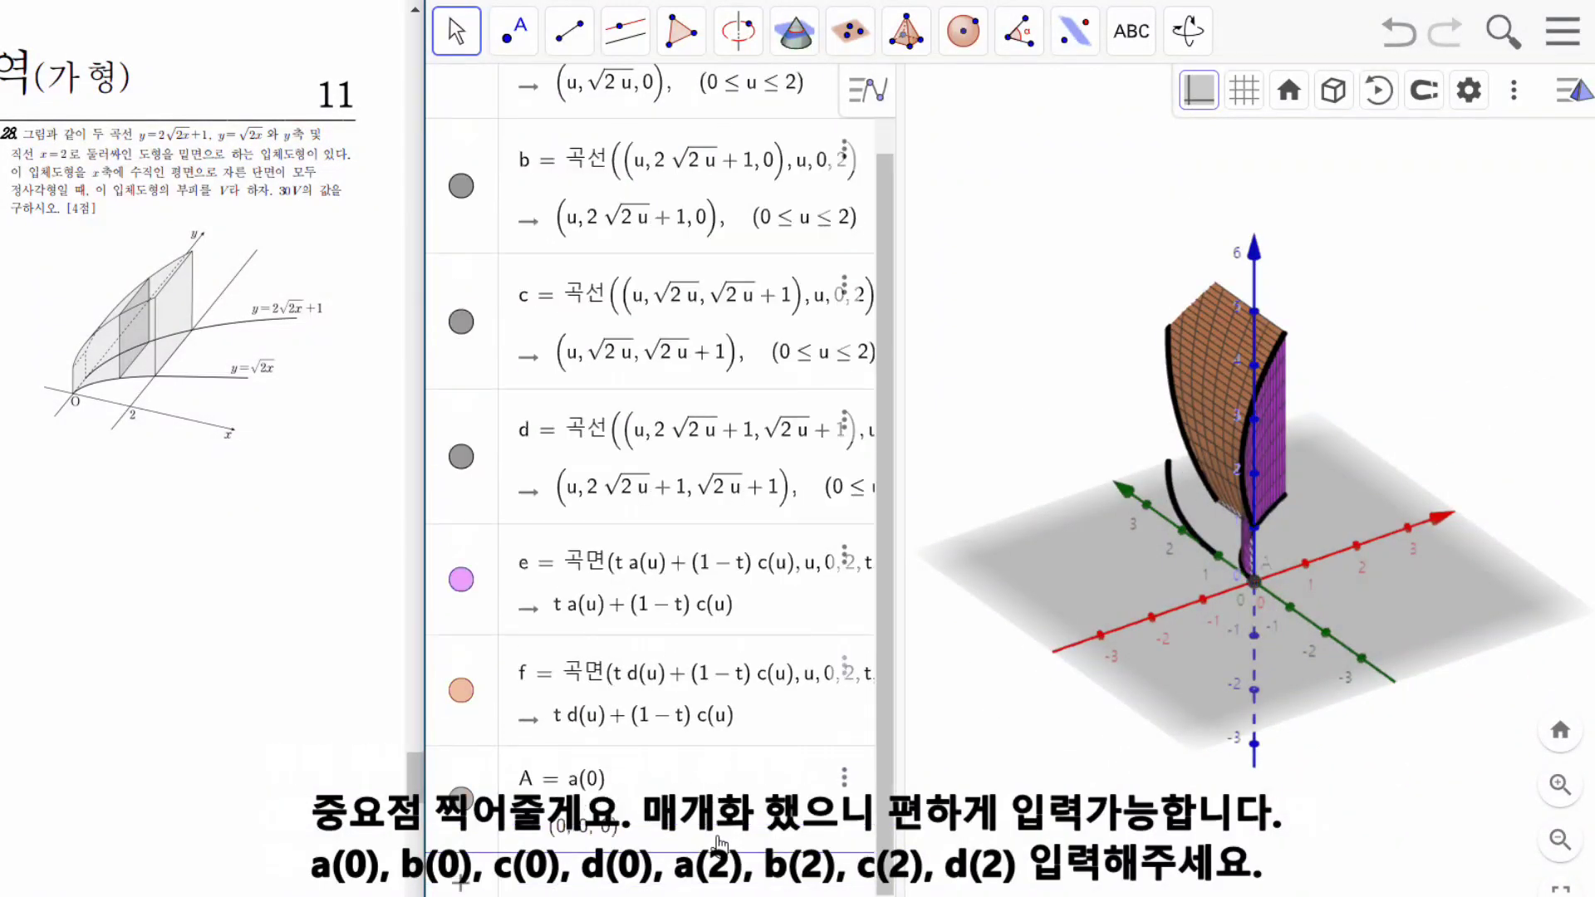
{"action": "type", "text": "b(0"}
{"action": "key", "text": "Return"}
{"action": "type", "text": "c("}
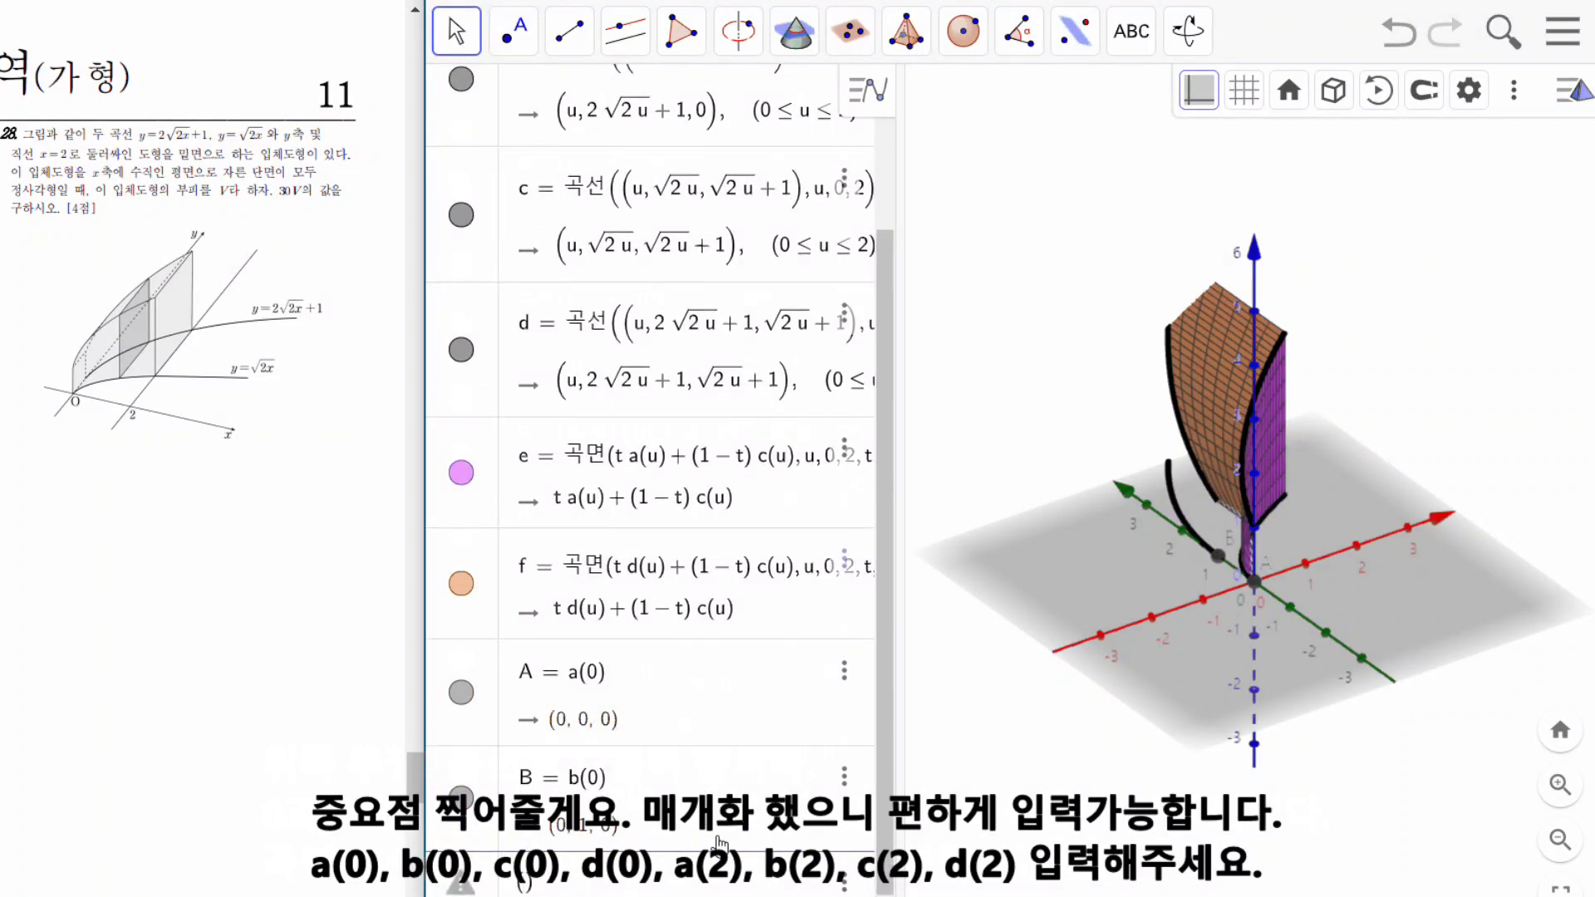
{"action": "type", "text": "0"}
{"action": "key", "text": "Return"}
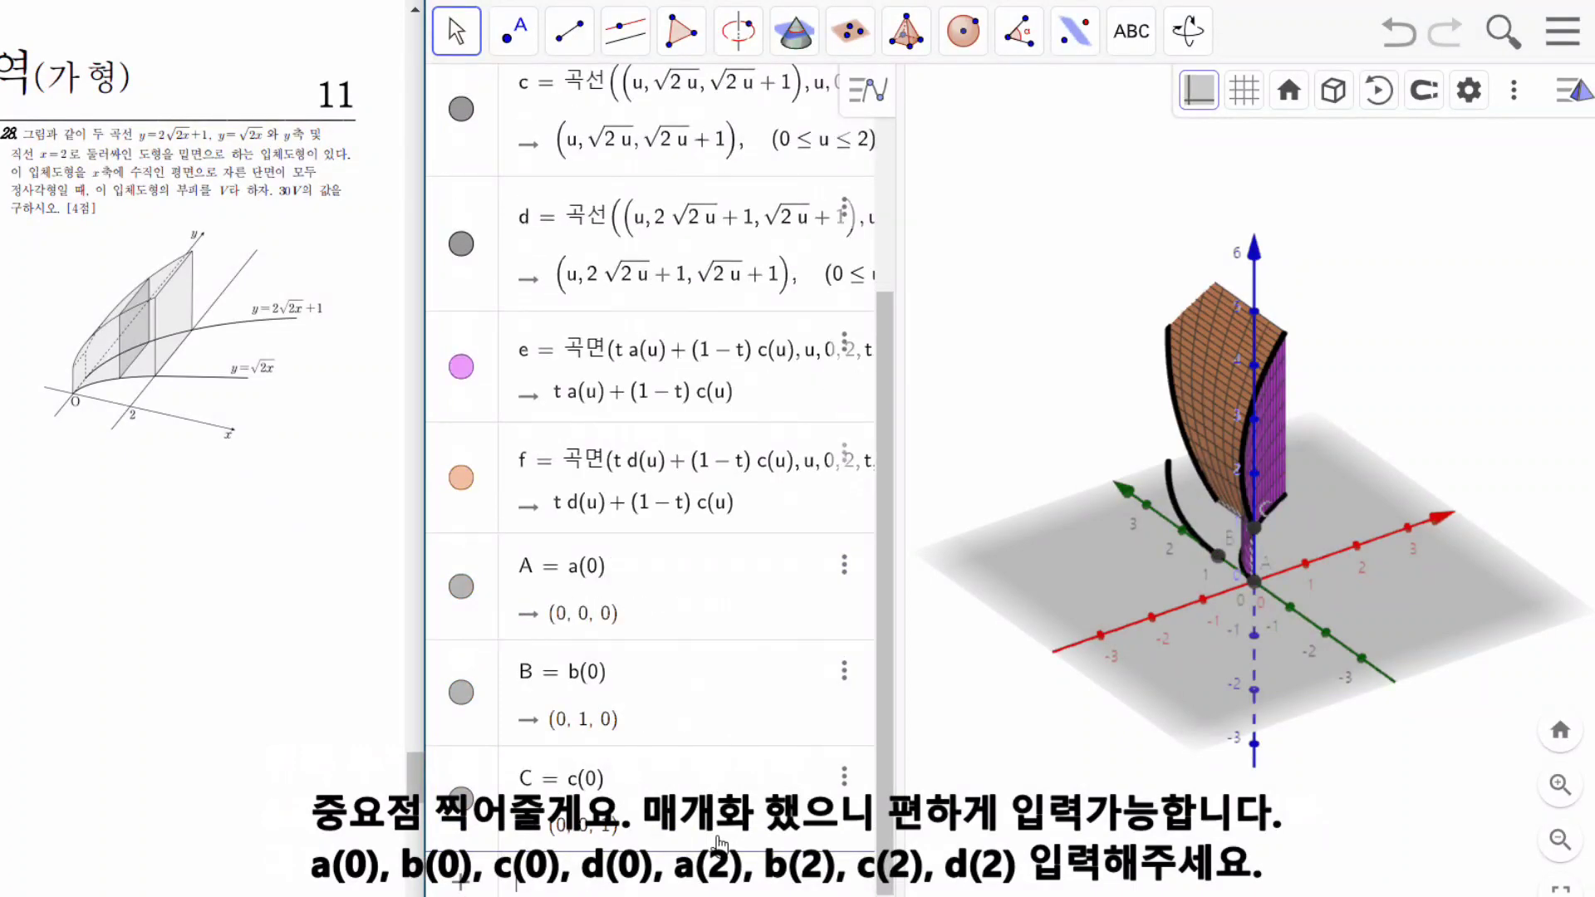
{"action": "type", "text": "d(0"}
{"action": "key", "text": "Return"}
Create the end points of the four curves with a(2), b(2), c(2) and d(2).
{"action": "left_click_drag", "start_coordinate": [1090, 758], "coordinate": [1375, 680]}
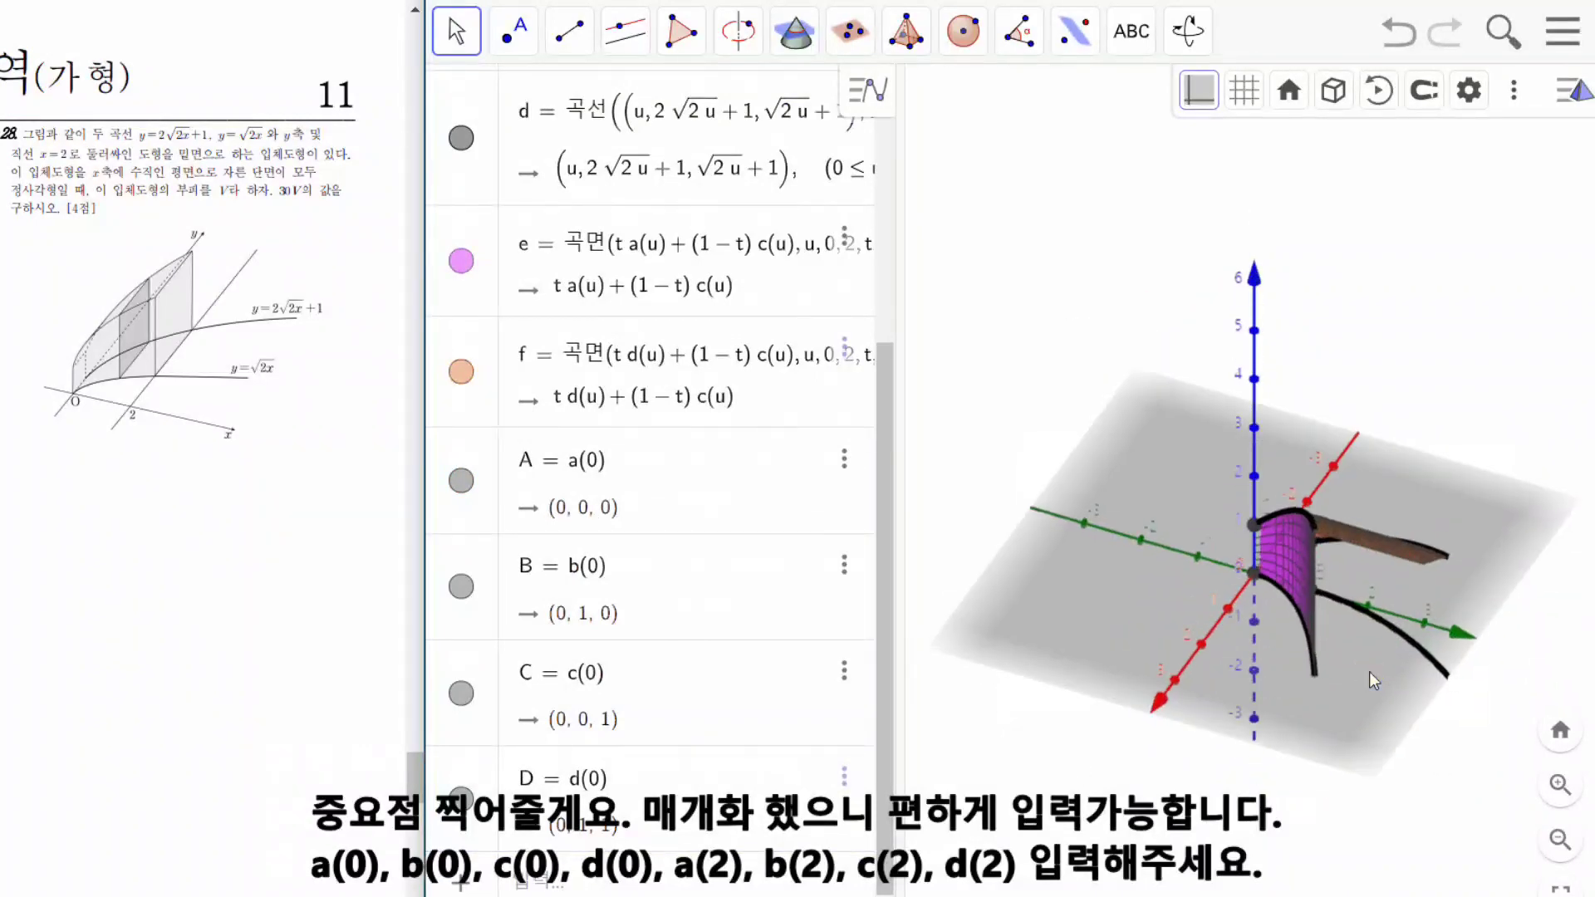
{"action": "left_click", "coordinate": [754, 872]}
{"action": "type", "text": "a(2)"}
{"action": "key", "text": "Return"}
{"action": "type", "text": "b"}
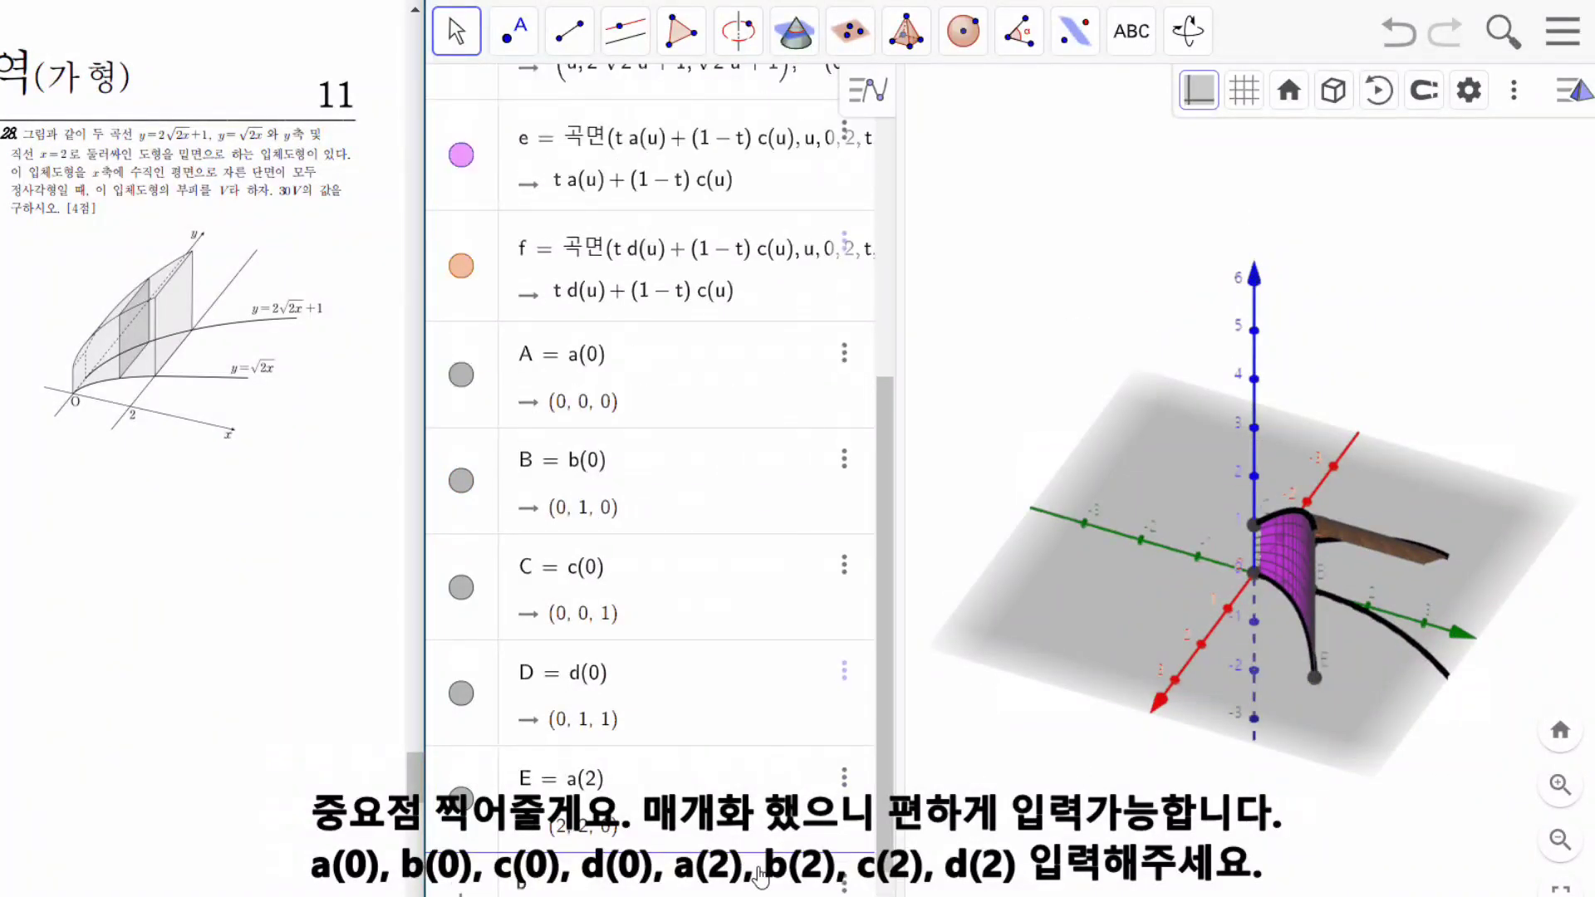
{"action": "type", "text": "(2)"}
{"action": "key", "text": "Return"}
{"action": "type", "text": "c"}
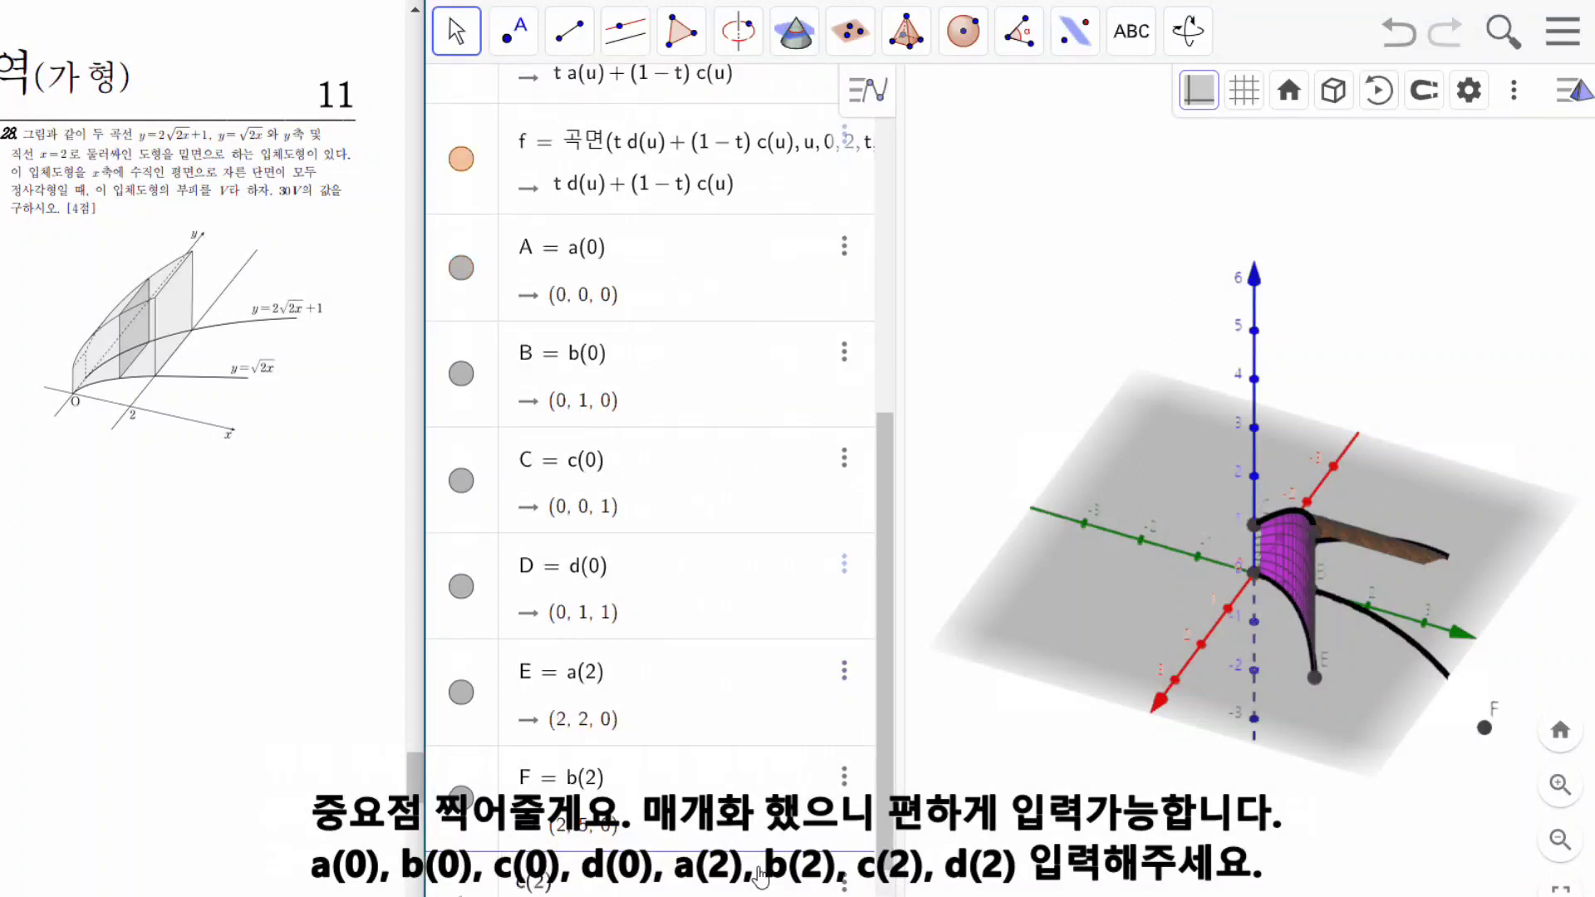
{"action": "type", "text": "(2)"}
{"action": "key", "text": "Return"}
{"action": "type", "text": "d"}
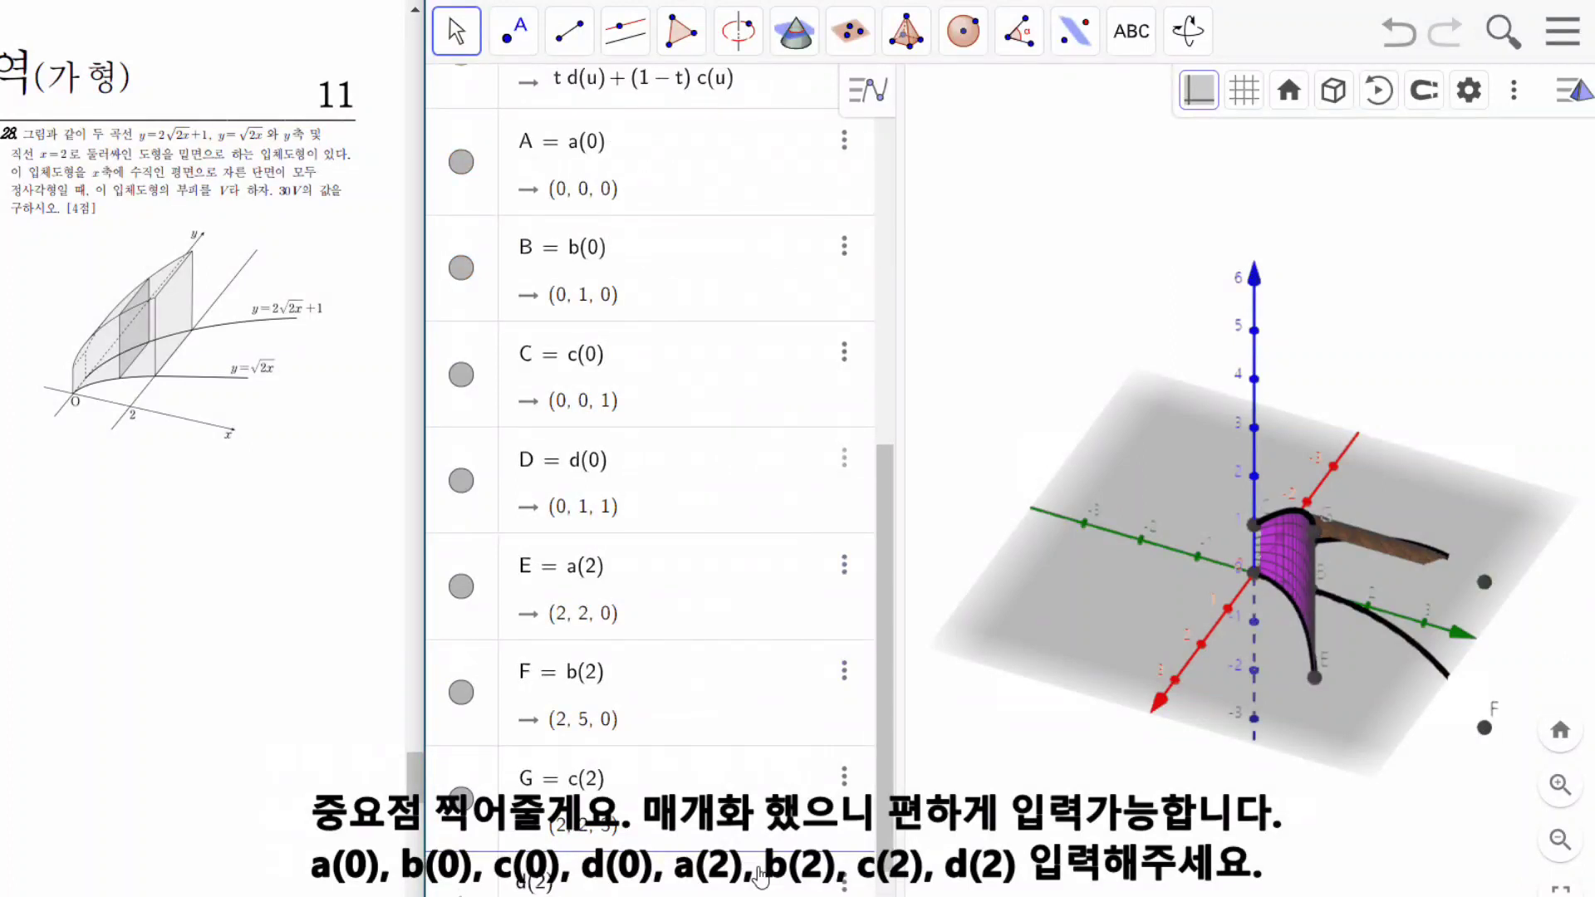
{"action": "type", "text": "(2)"}
{"action": "key", "text": "Return"}
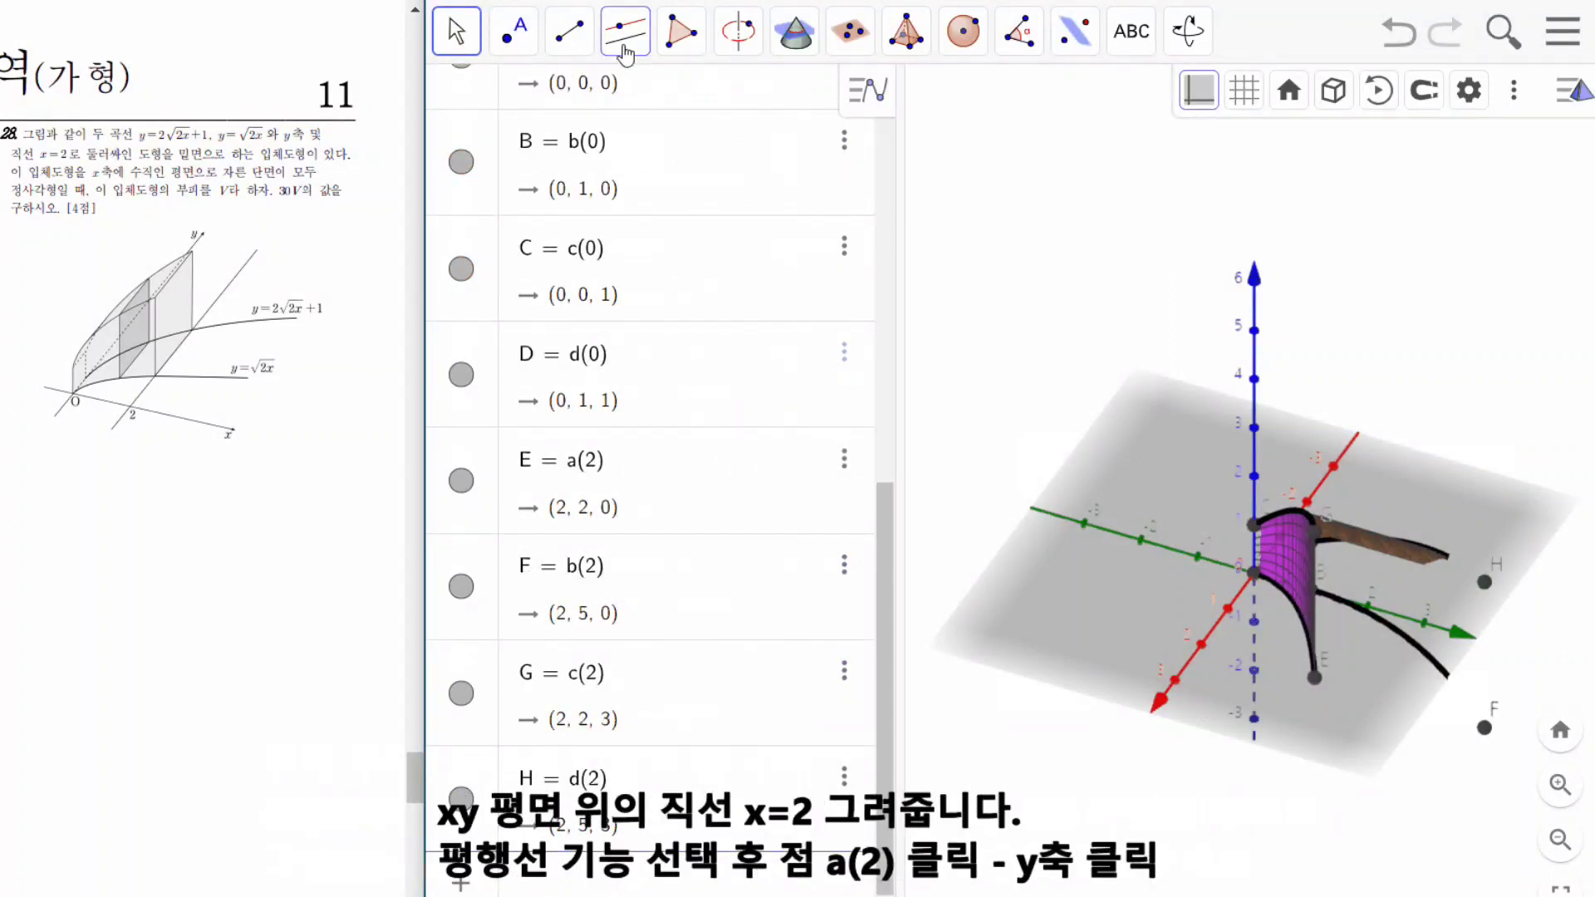
Draw a line through point E parallel to the y-axis.
{"action": "left_click", "coordinate": [680, 33]}
{"action": "mouse_move", "coordinate": [613, 40]}
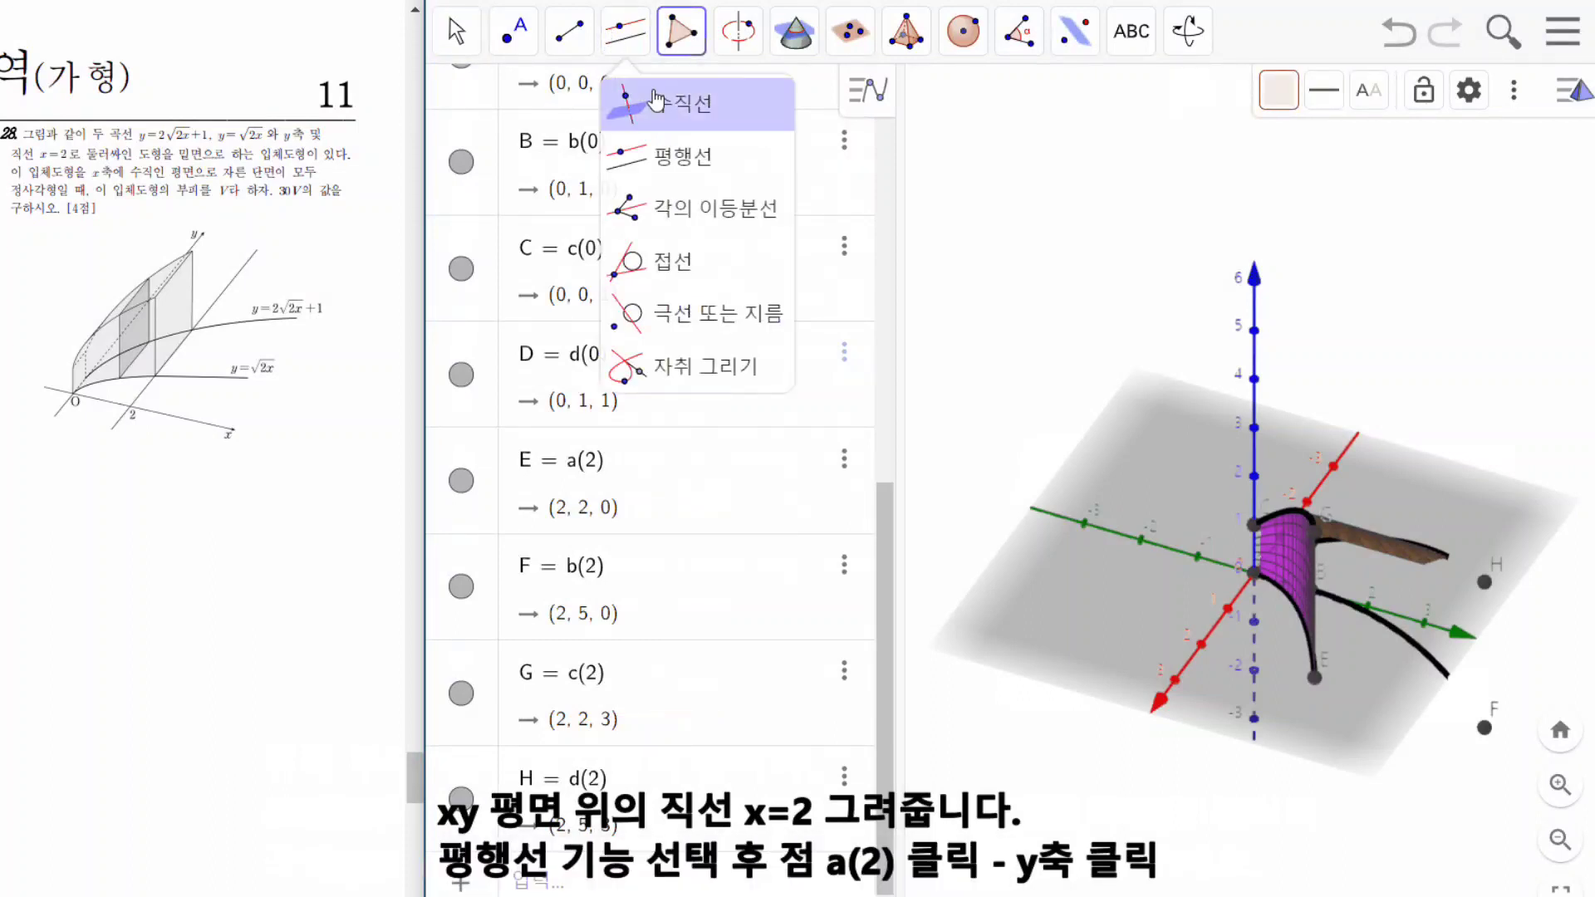
{"action": "left_click", "coordinate": [681, 156]}
{"action": "left_click", "coordinate": [1314, 677]}
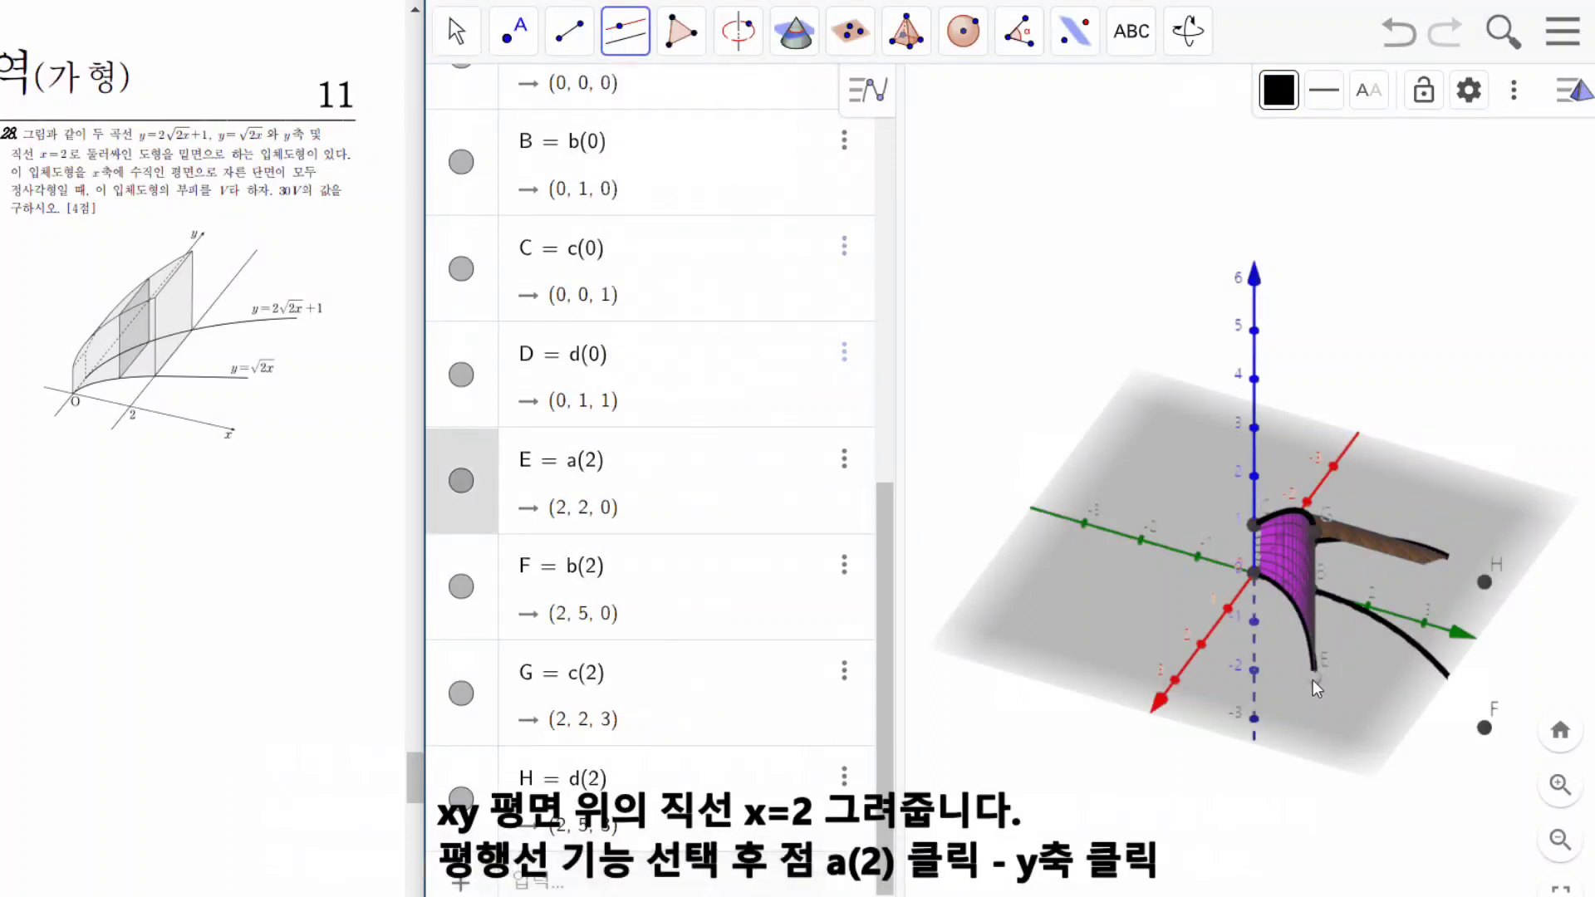
{"action": "left_click", "coordinate": [1466, 636]}
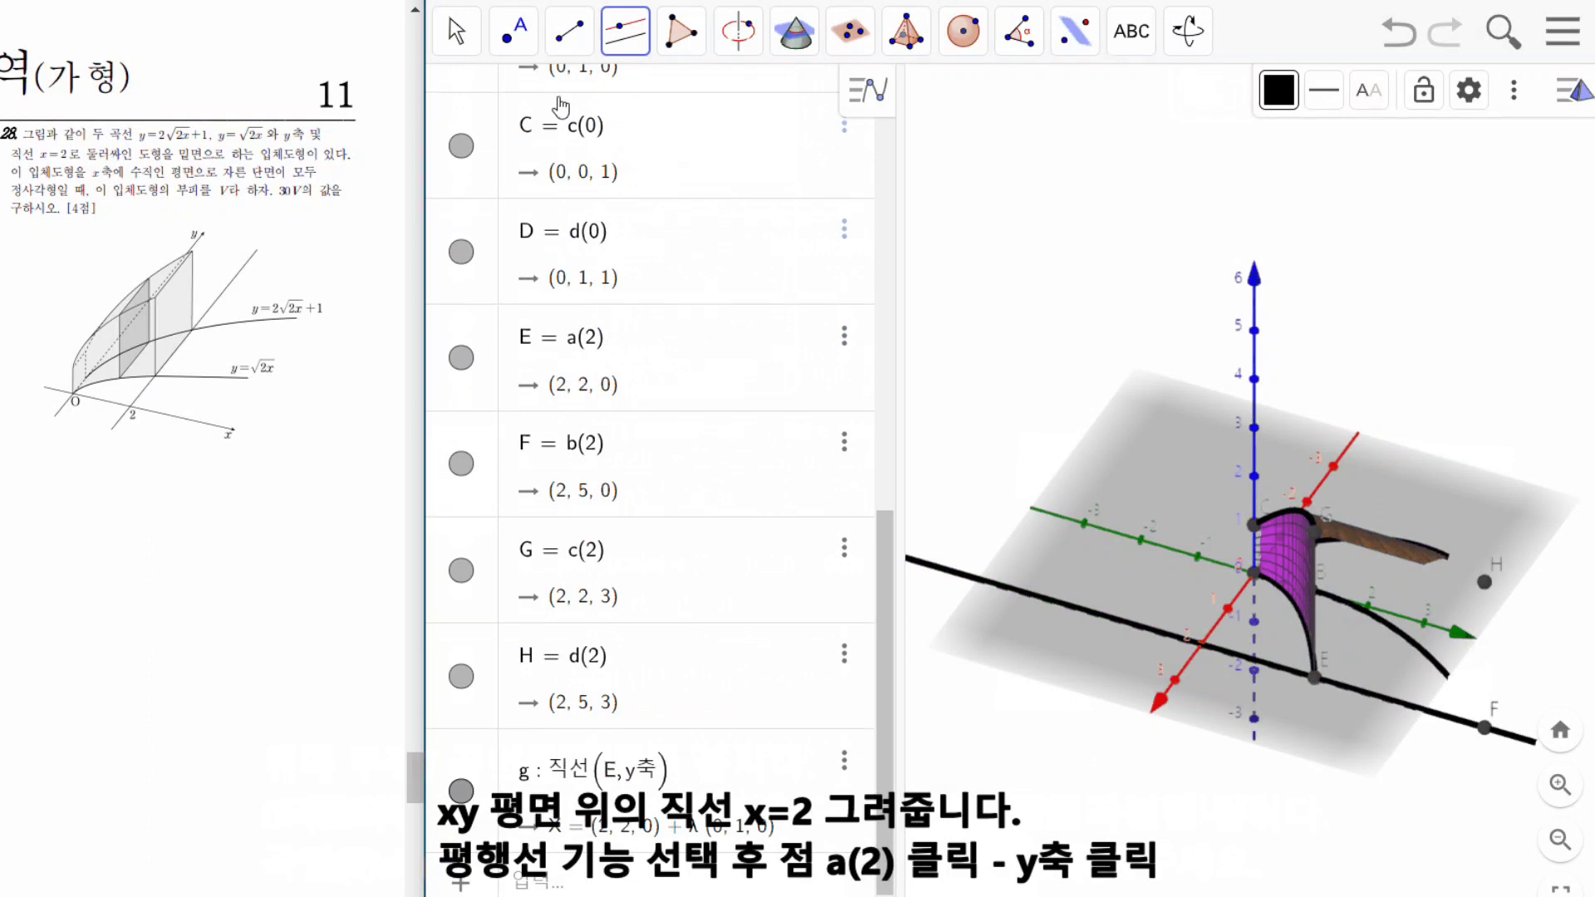
{"action": "left_click", "coordinate": [457, 30]}
Draw segments FH, HG and EG as edges of the square face at x = 2.
{"action": "left_click_drag", "start_coordinate": [1262, 750], "coordinate": [1223, 742]}
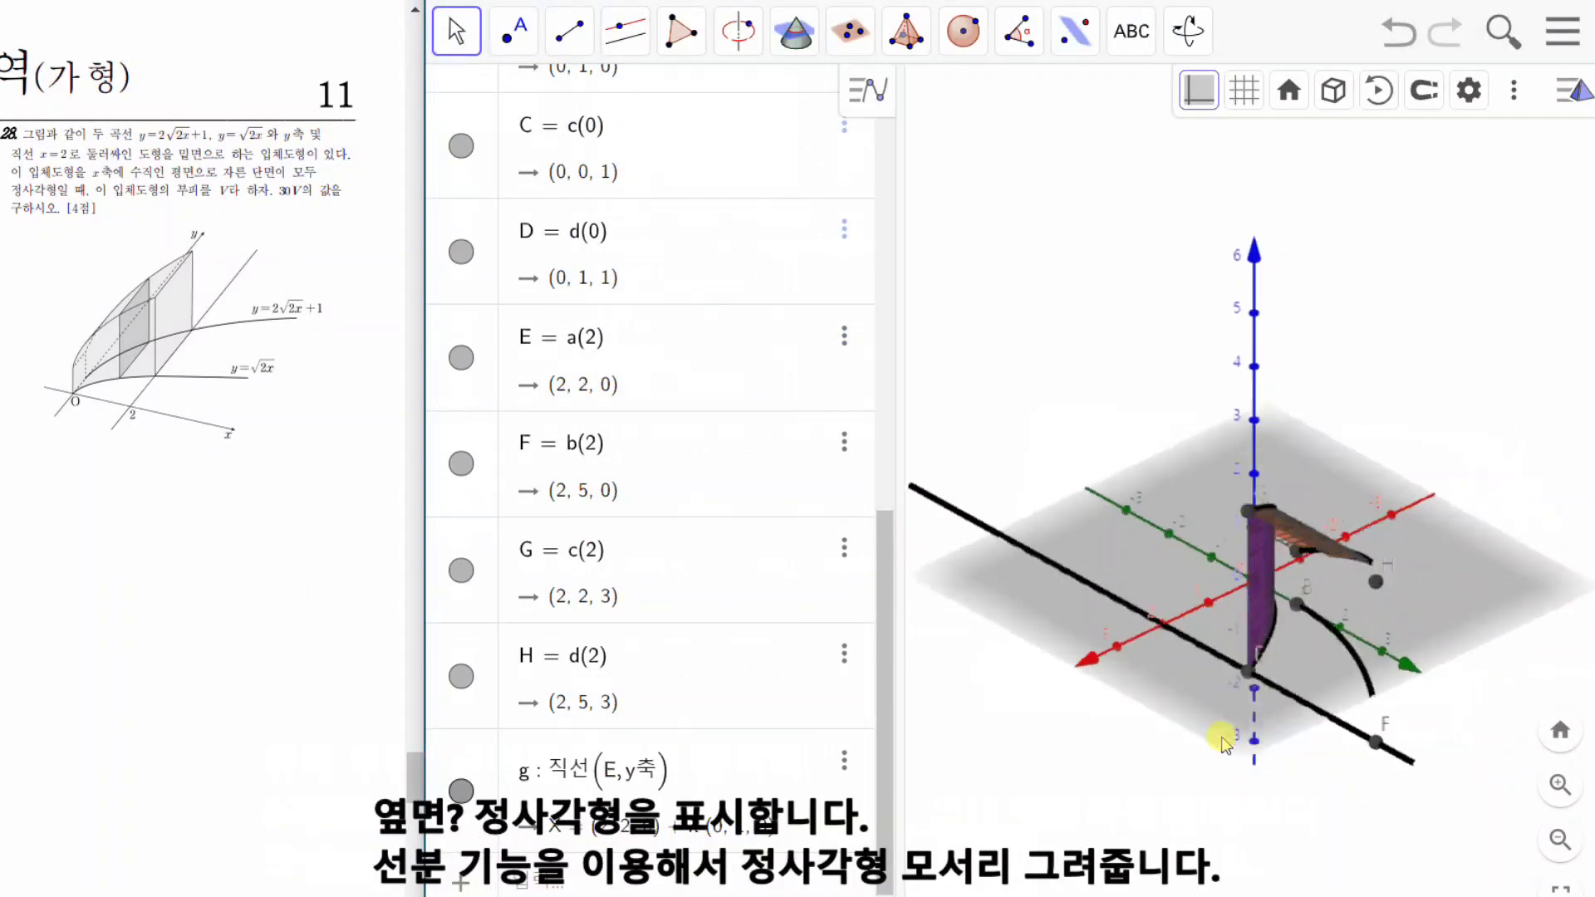
{"action": "left_click", "coordinate": [569, 31]}
{"action": "left_click", "coordinate": [606, 153]}
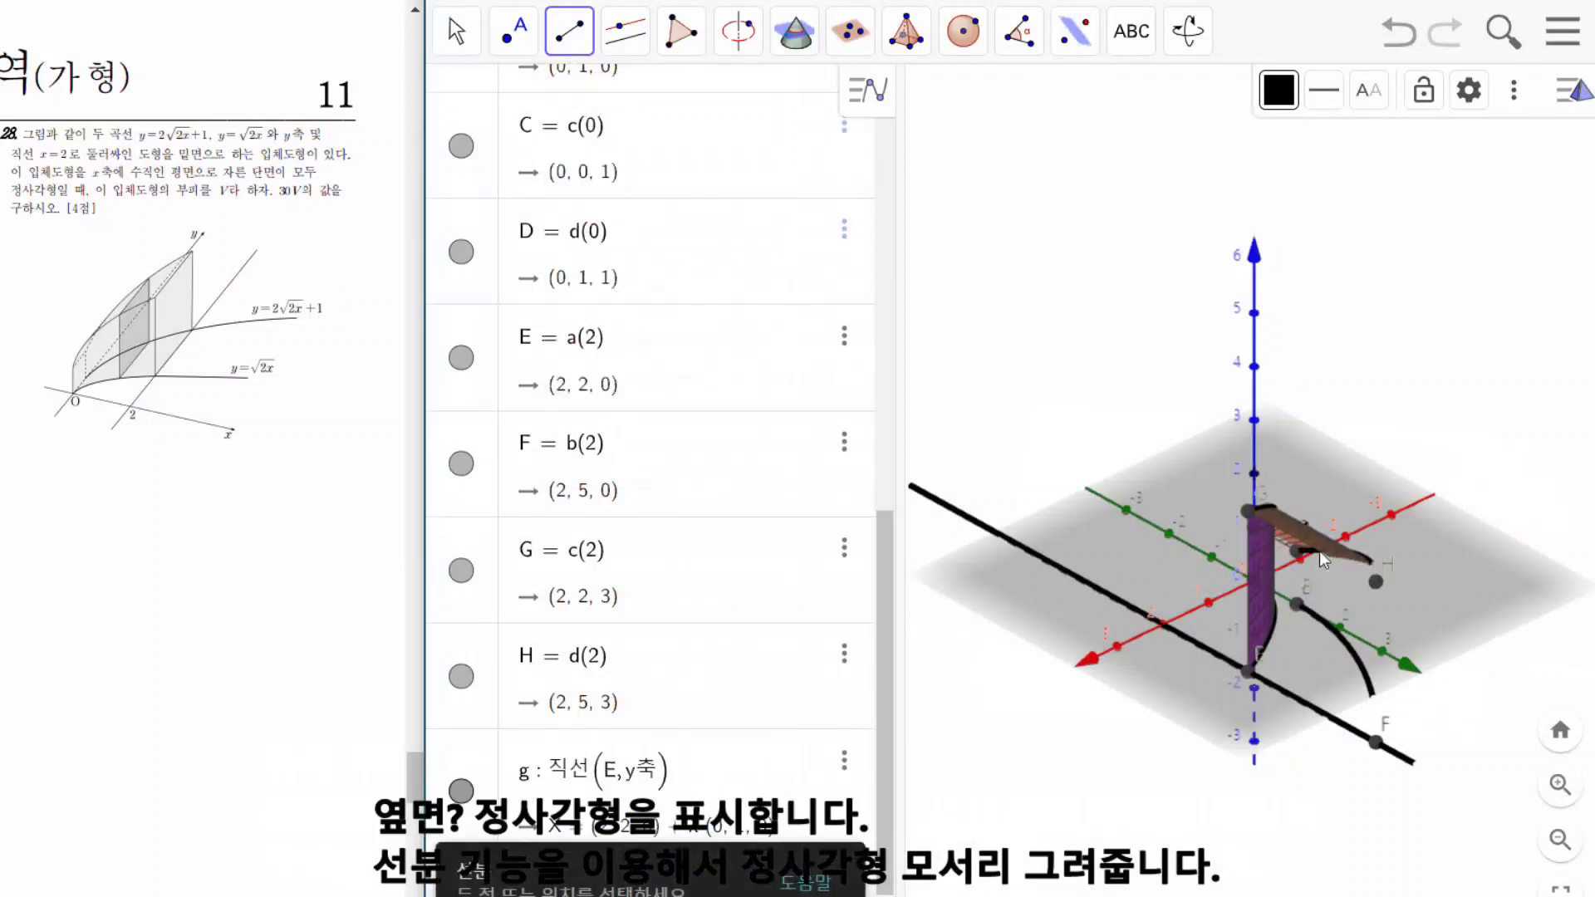
{"action": "left_click", "coordinate": [1376, 742]}
{"action": "left_click", "coordinate": [1376, 581]}
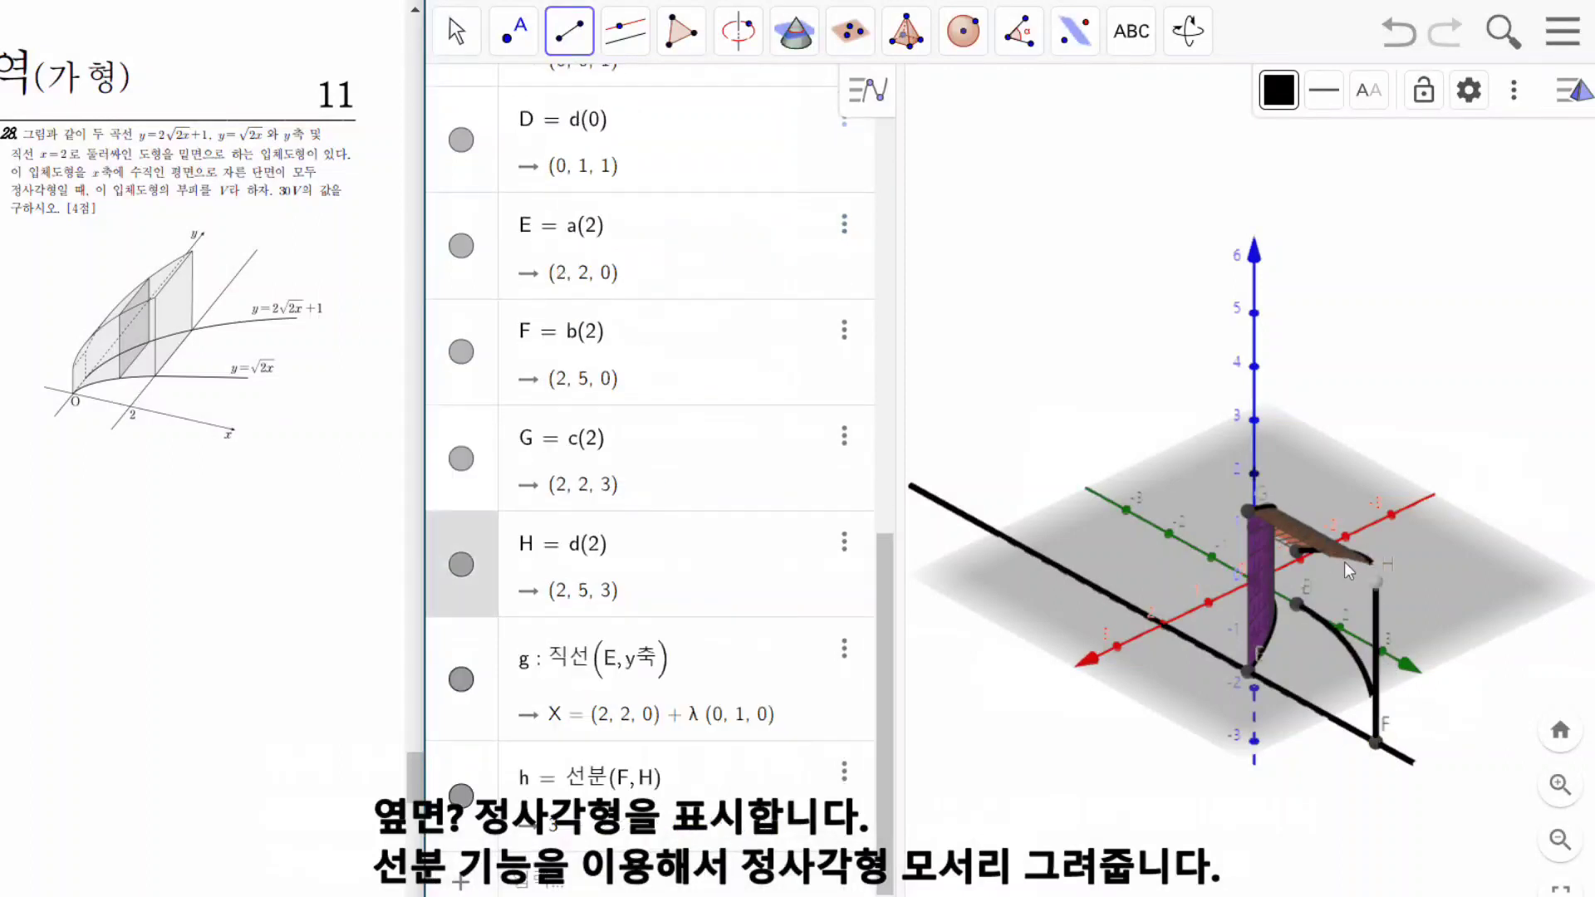
{"action": "left_click", "coordinate": [1249, 515]}
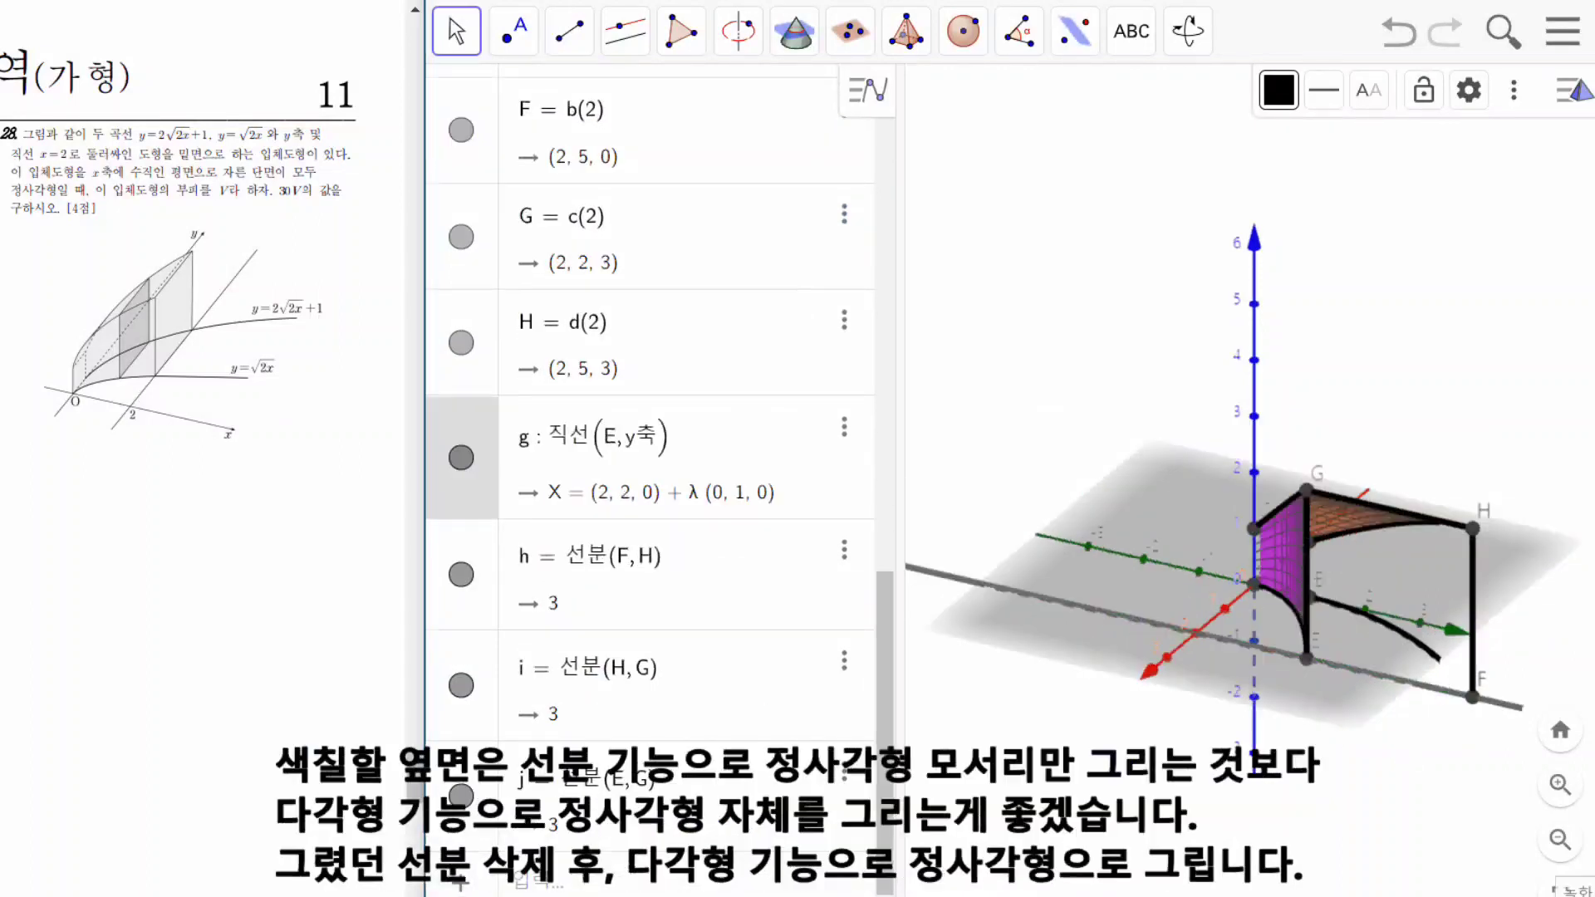
Delete the three segments FH, HG and EG.
{"action": "left_click", "coordinate": [486, 616]}
{"action": "left_click", "coordinate": [486, 790], "text": "shift"}
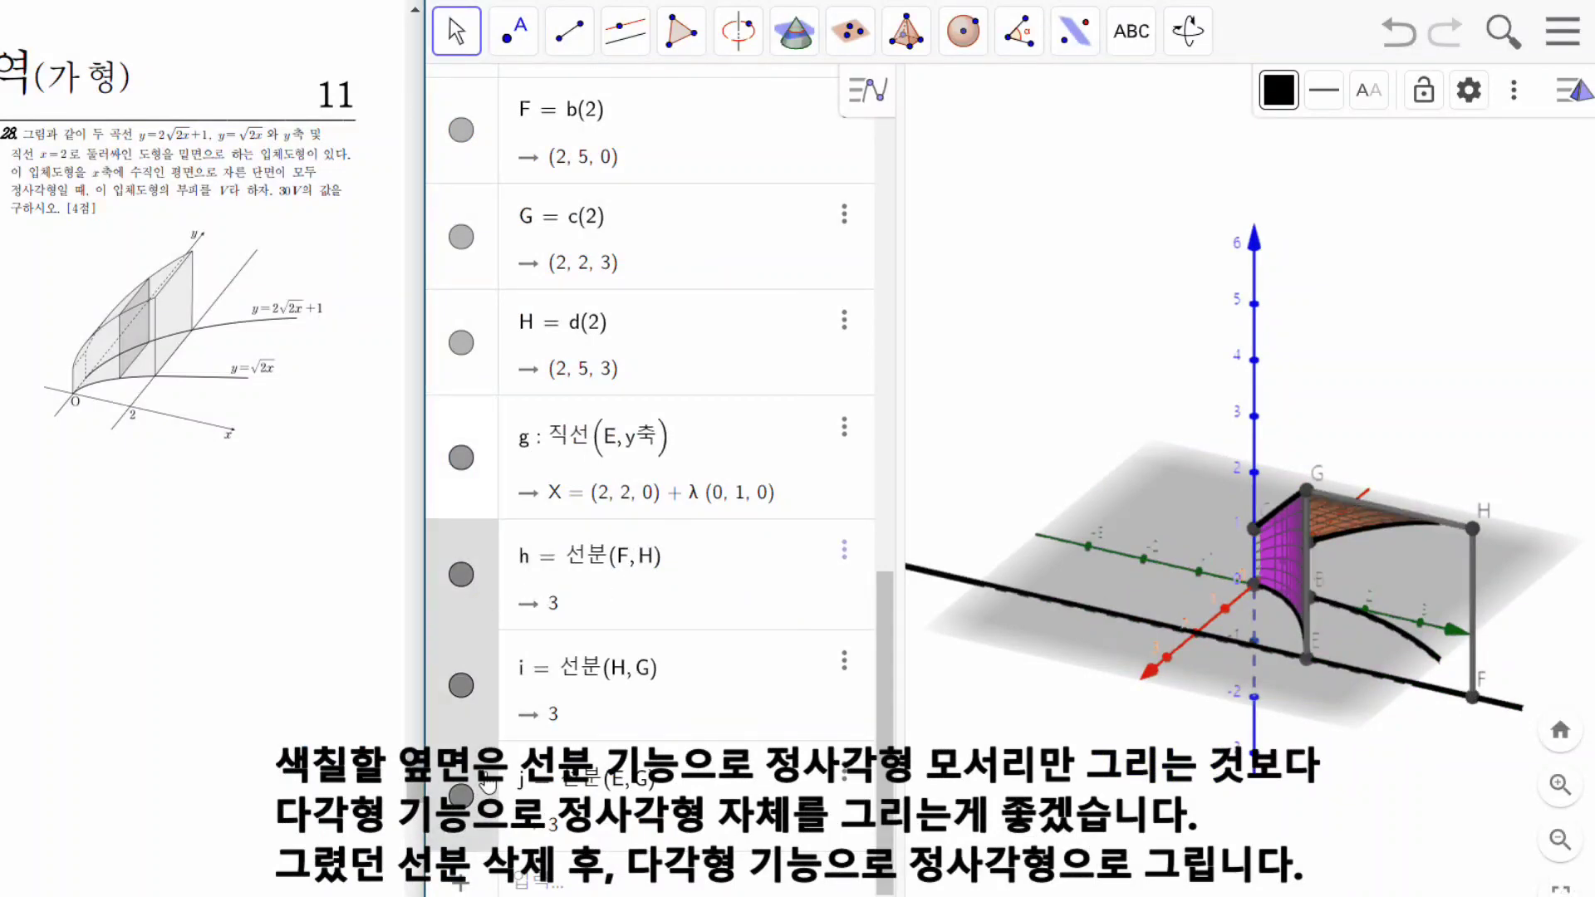
{"action": "right_click", "coordinate": [486, 790]}
{"action": "left_click", "coordinate": [735, 742]}
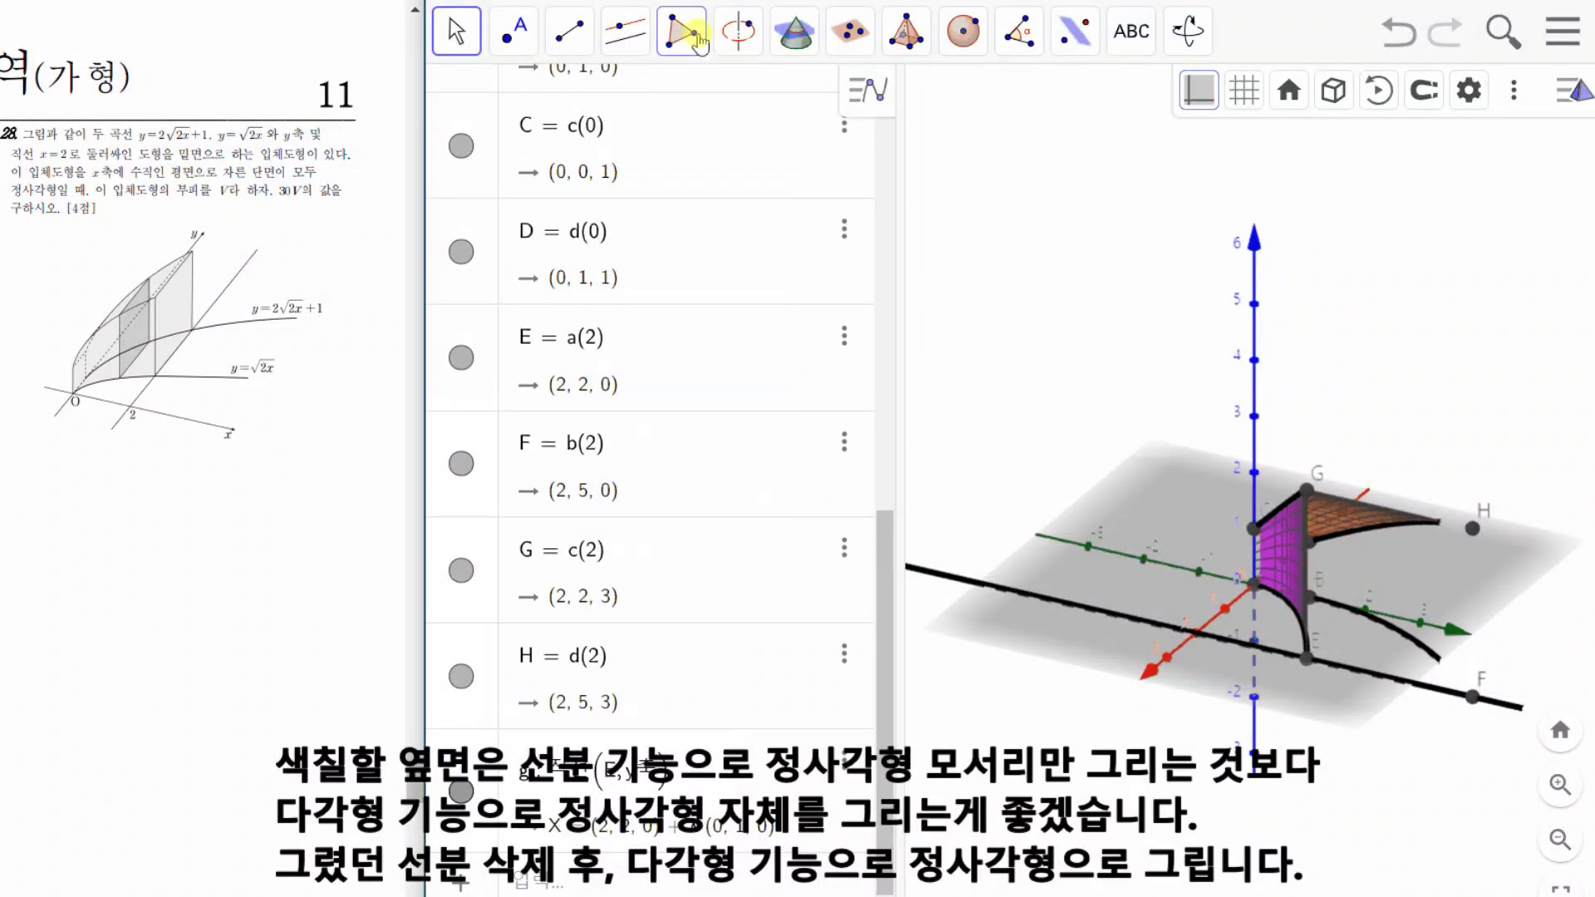
Draw the square face at x = 2 as a polygon through points G, E, F and H.
{"action": "left_click", "coordinate": [682, 32]}
{"action": "left_click", "coordinate": [1307, 491]}
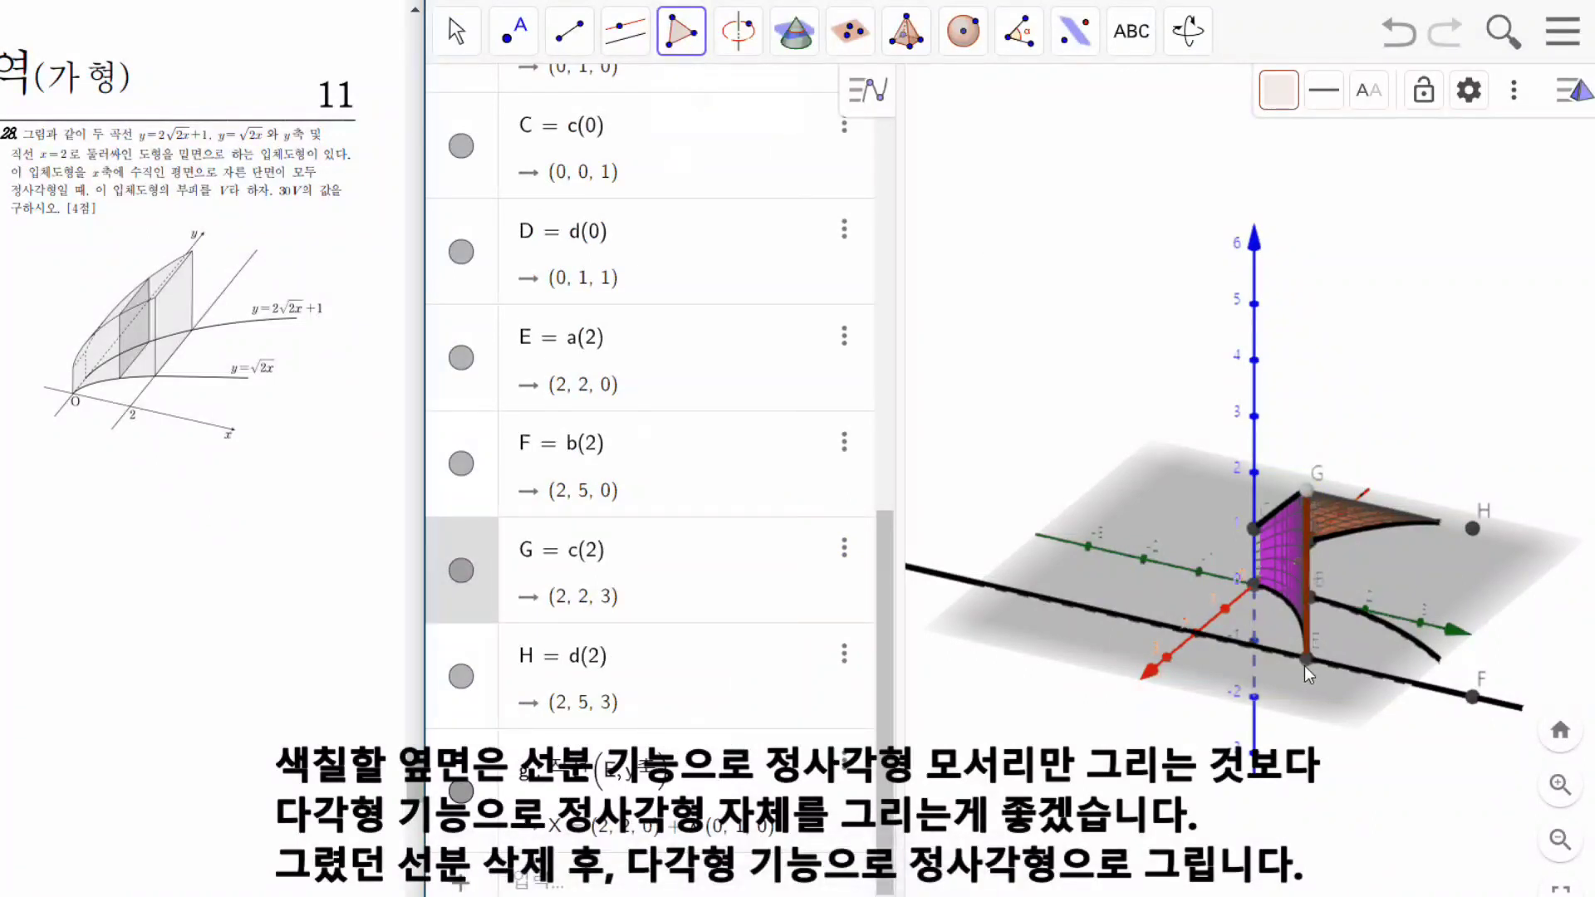
{"action": "left_click", "coordinate": [1307, 659]}
{"action": "left_click", "coordinate": [1472, 698]}
{"action": "left_click", "coordinate": [1472, 529]}
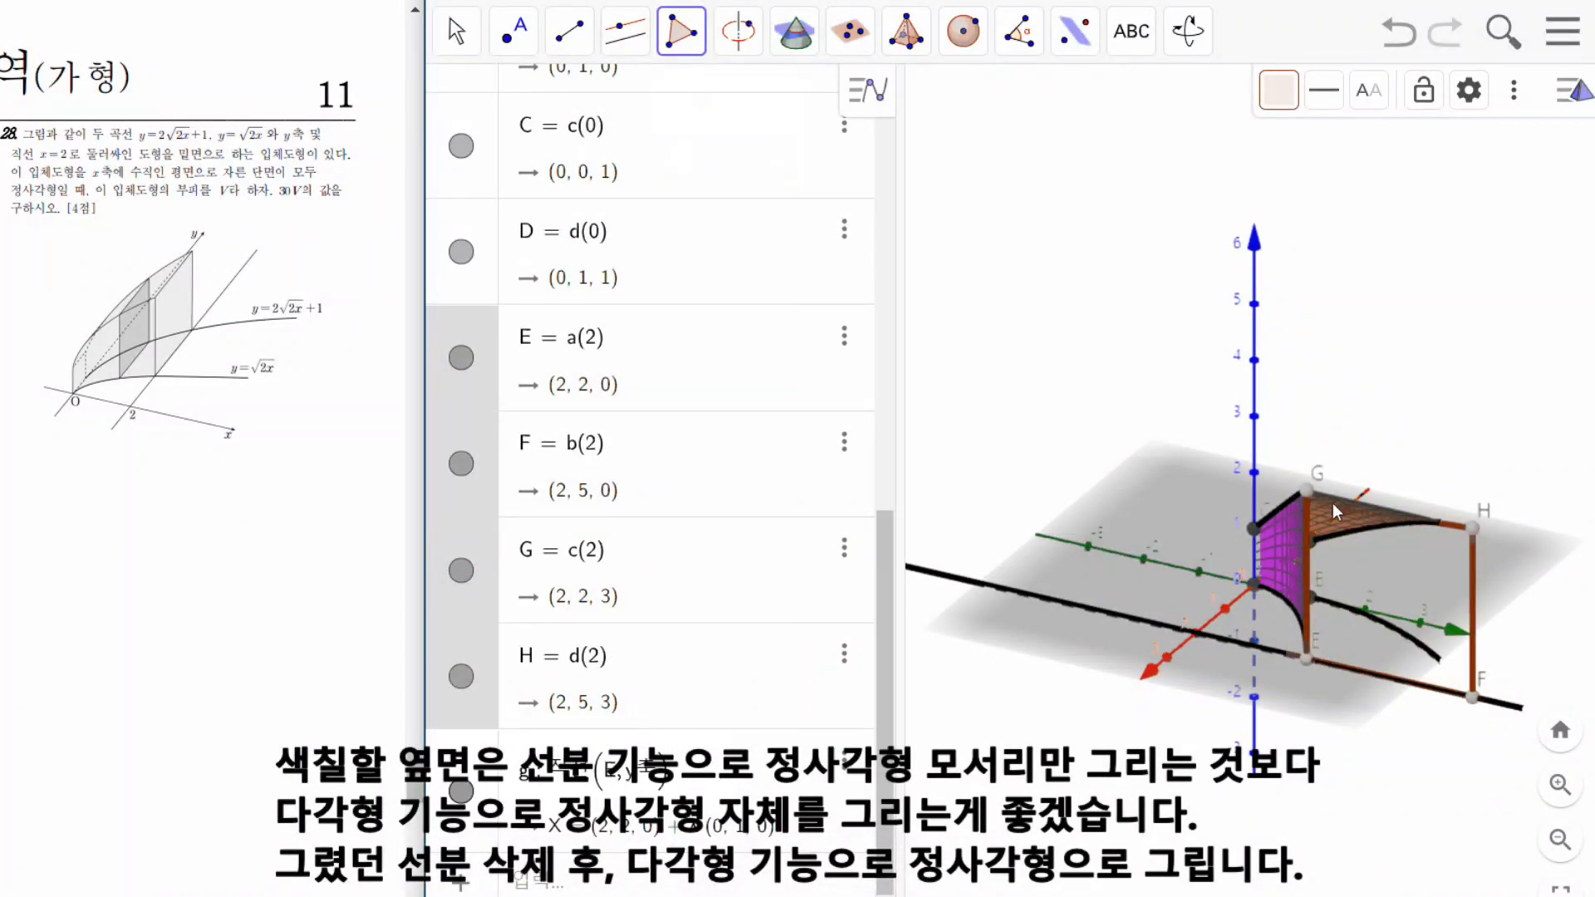
{"action": "left_click", "coordinate": [1307, 492]}
{"action": "left_click", "coordinate": [456, 46]}
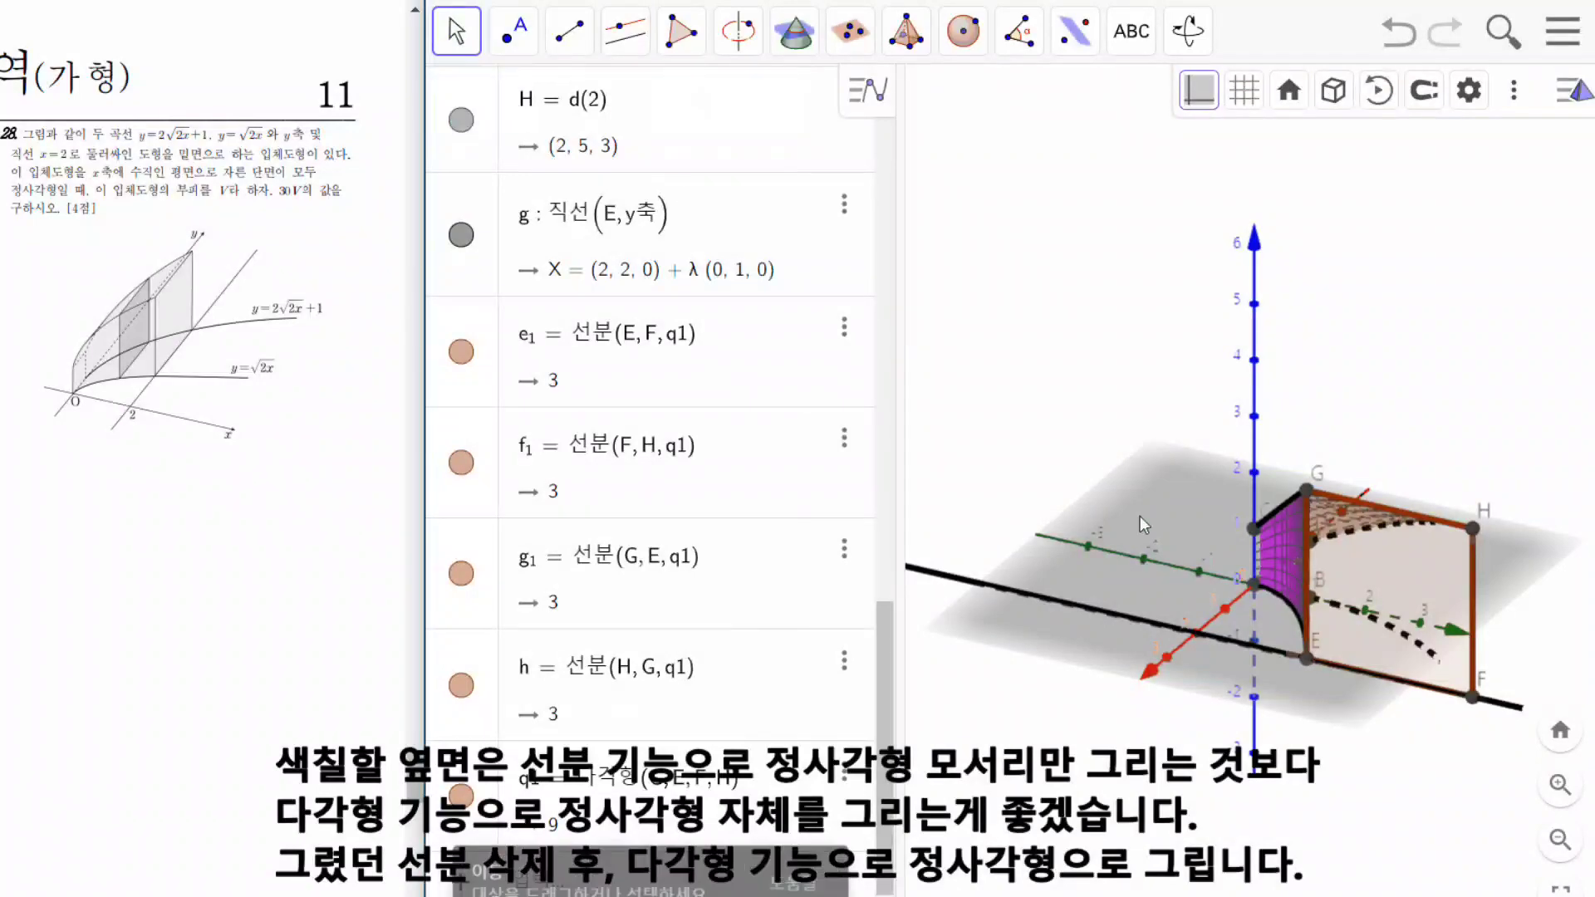
Draw segments DB, BA, AC and CD as edges of the square at x = 0.
{"action": "left_click_drag", "start_coordinate": [1140, 516], "coordinate": [1293, 496]}
{"action": "left_click", "coordinate": [569, 31]}
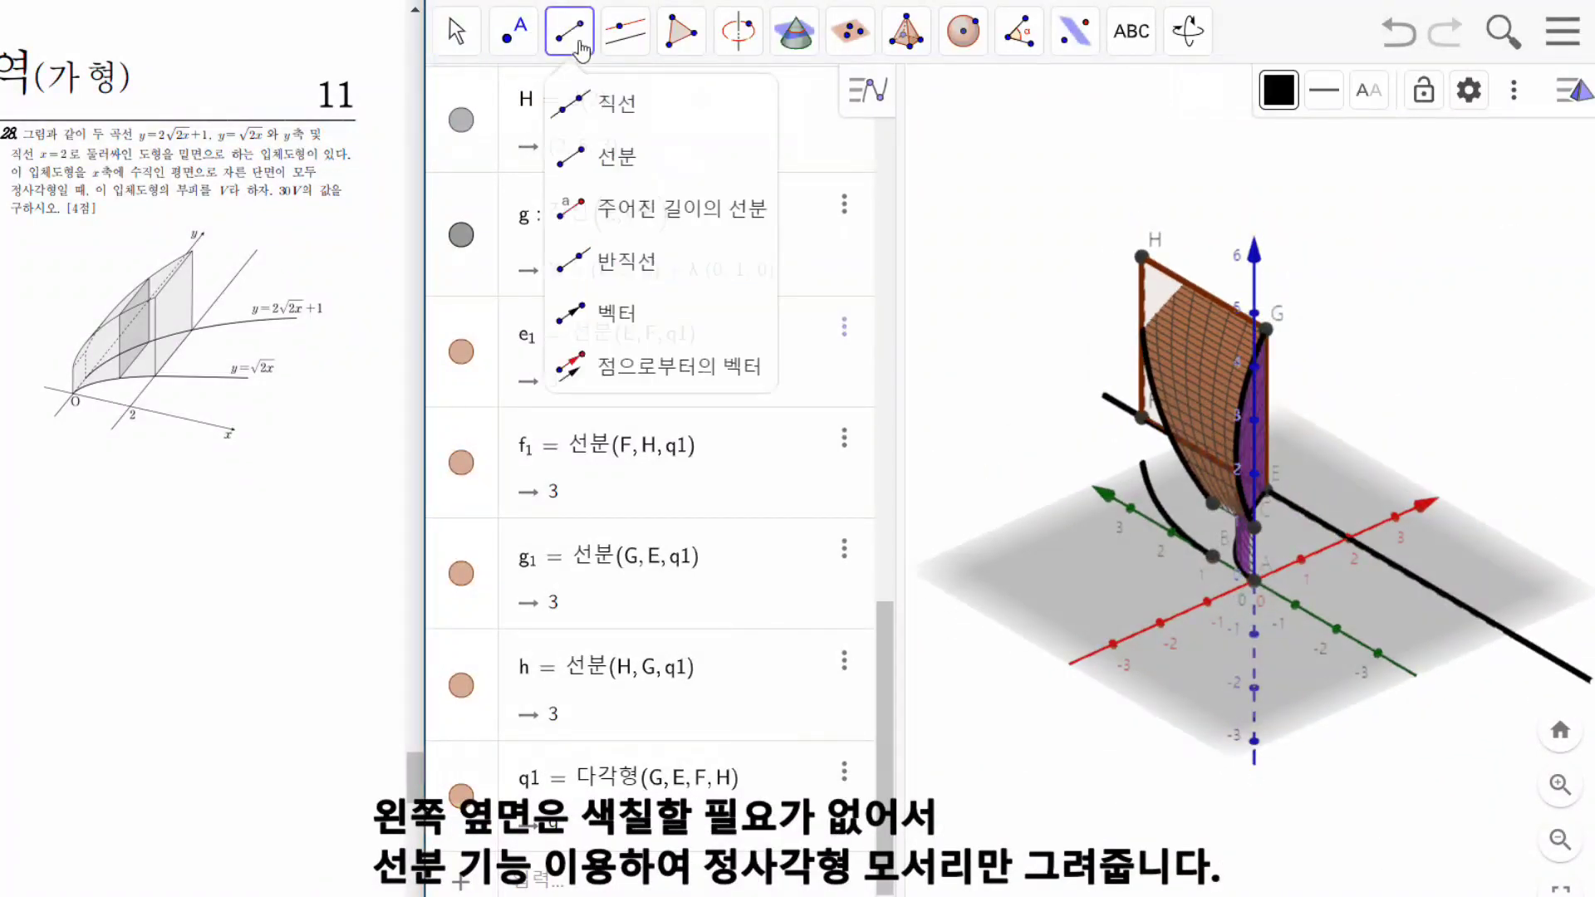
{"action": "left_click", "coordinate": [1213, 502]}
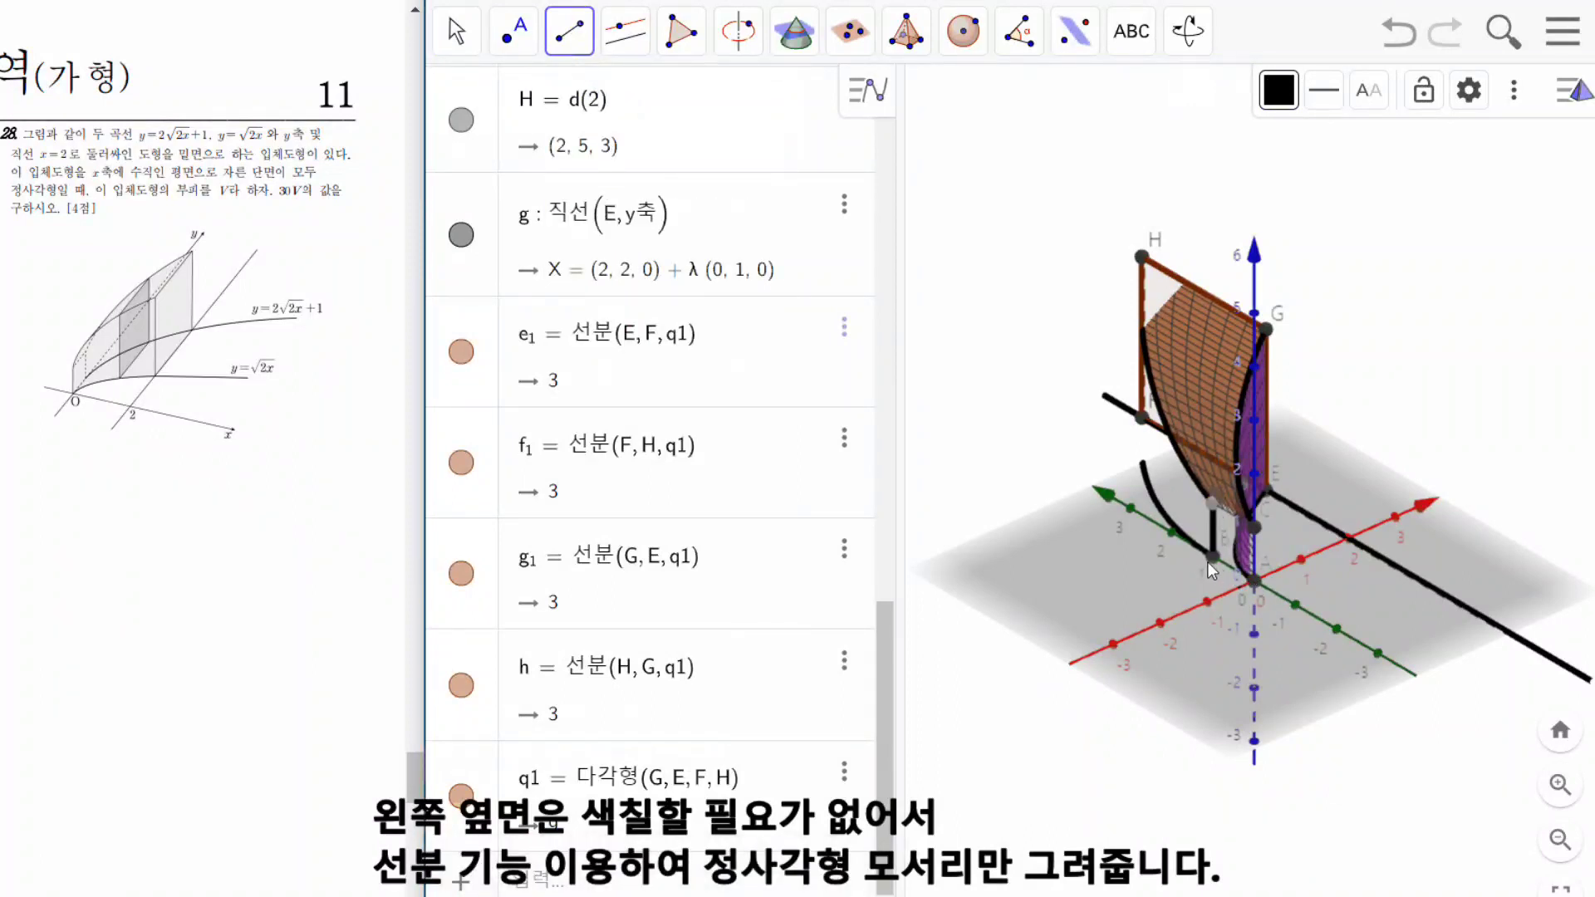
{"action": "left_click", "coordinate": [1215, 555]}
{"action": "left_click", "coordinate": [1257, 578]}
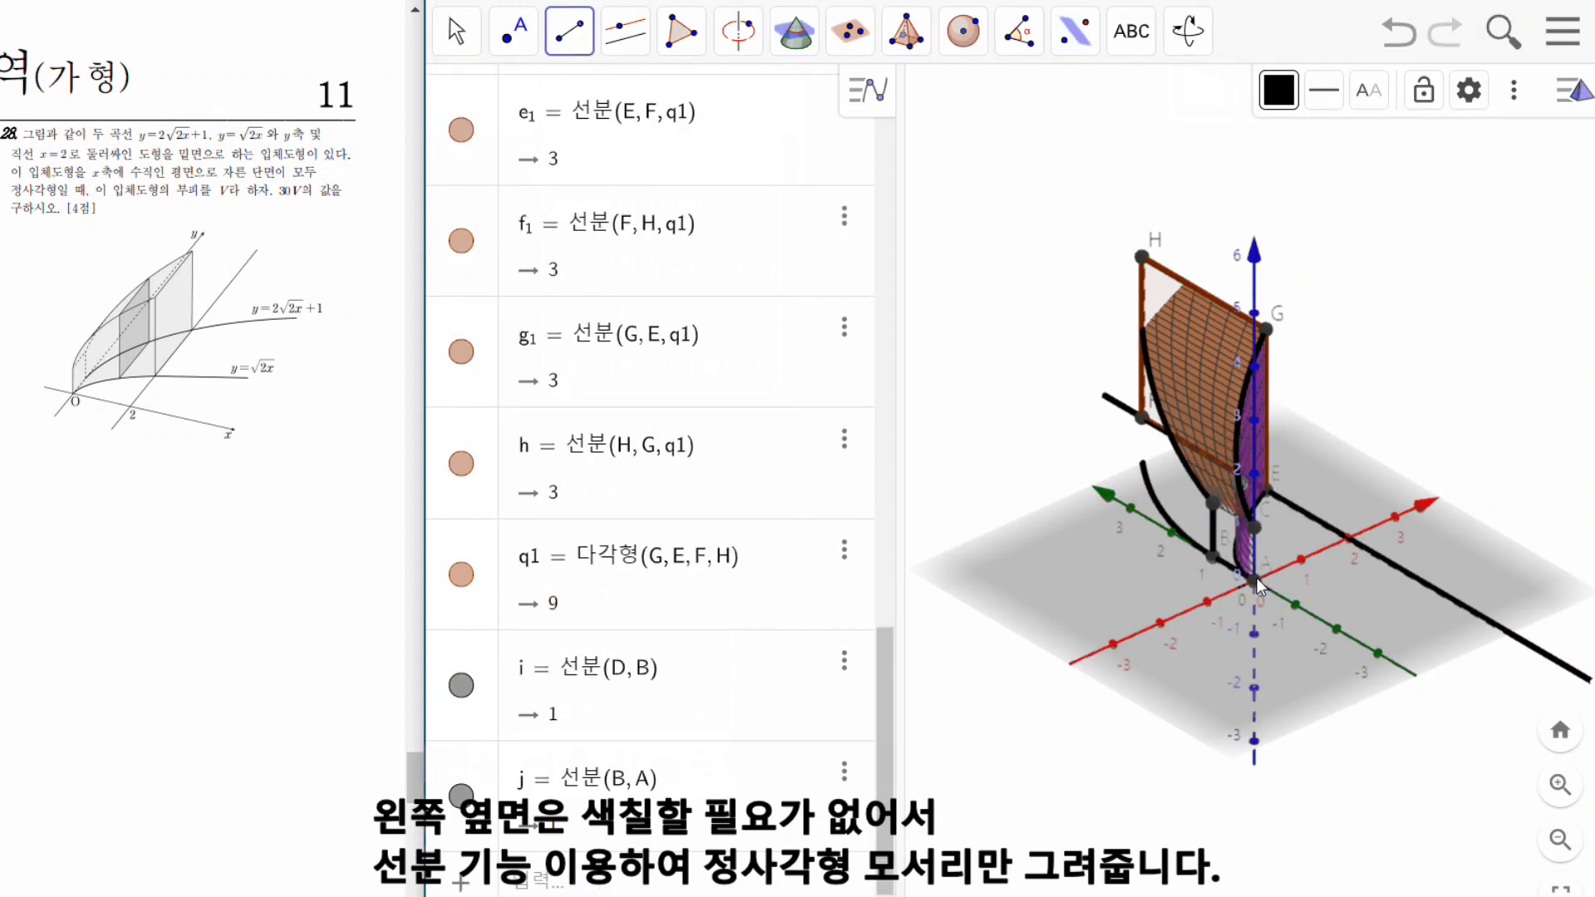
{"action": "left_click", "coordinate": [1255, 529]}
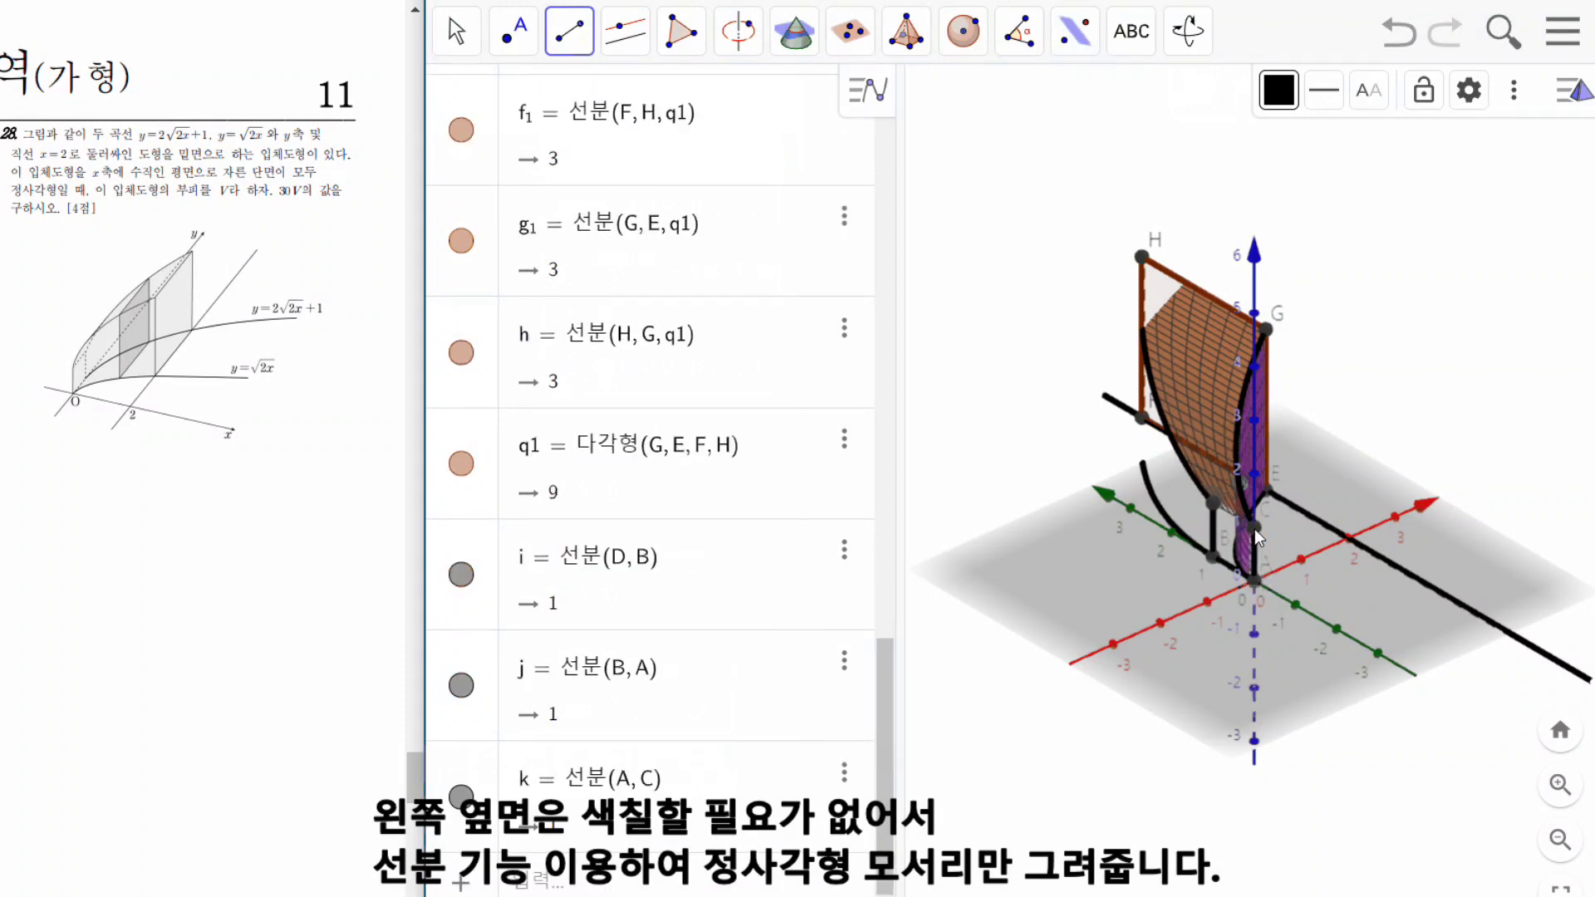
{"action": "left_click", "coordinate": [1213, 502]}
{"action": "left_click", "coordinate": [457, 31]}
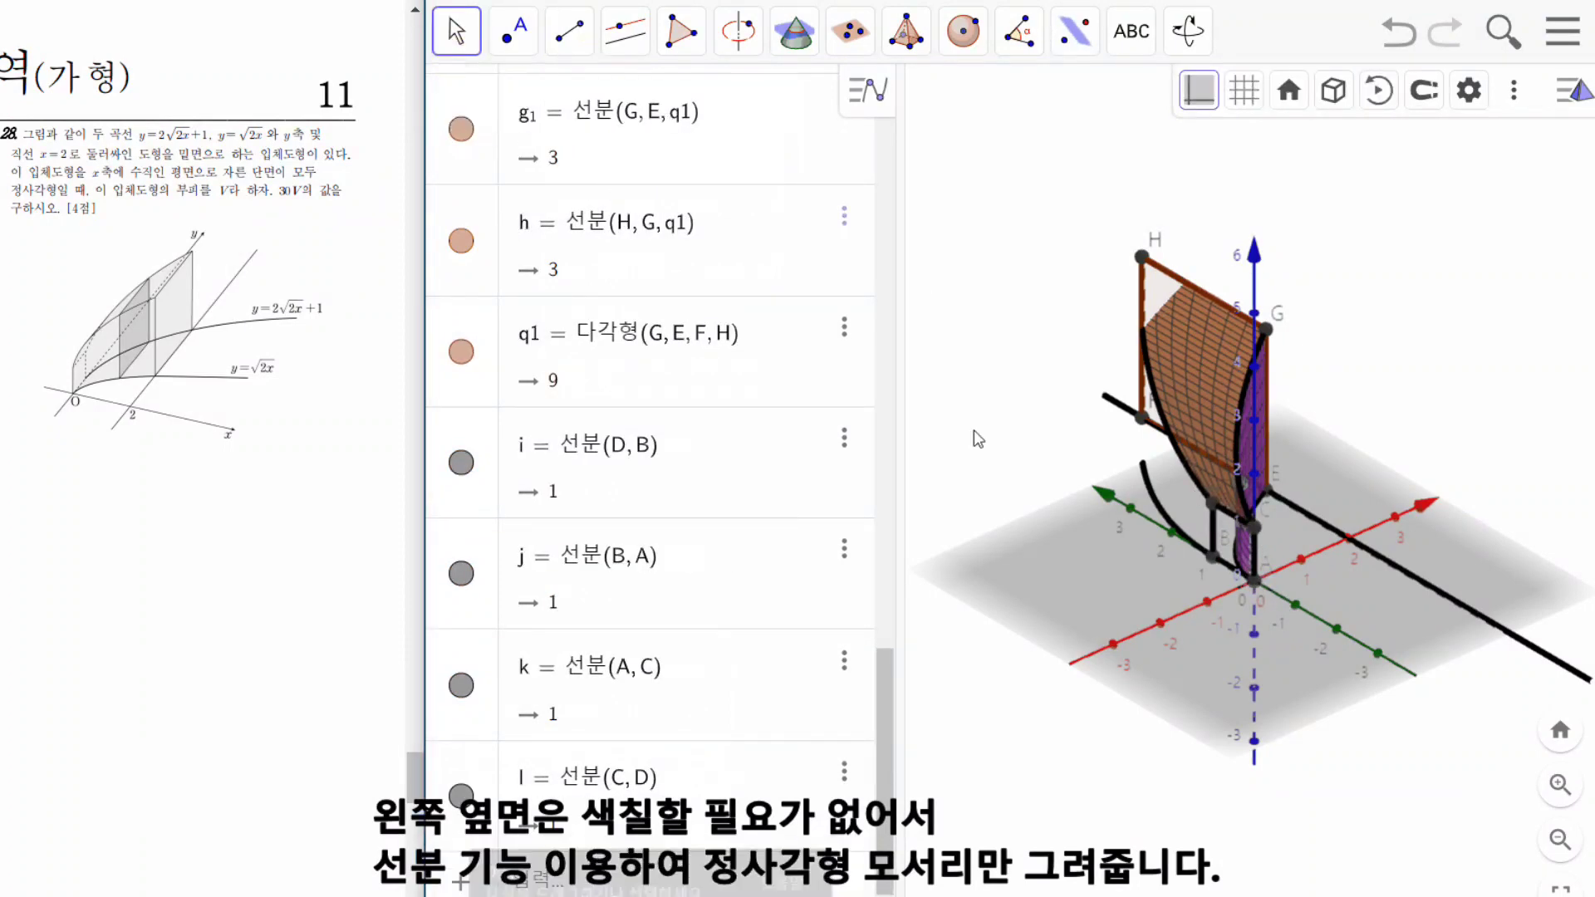
Create the points of the four curves at x = 1 with a(1), b(1), c(1) and d(1).
{"action": "left_click_drag", "start_coordinate": [978, 440], "coordinate": [985, 625]}
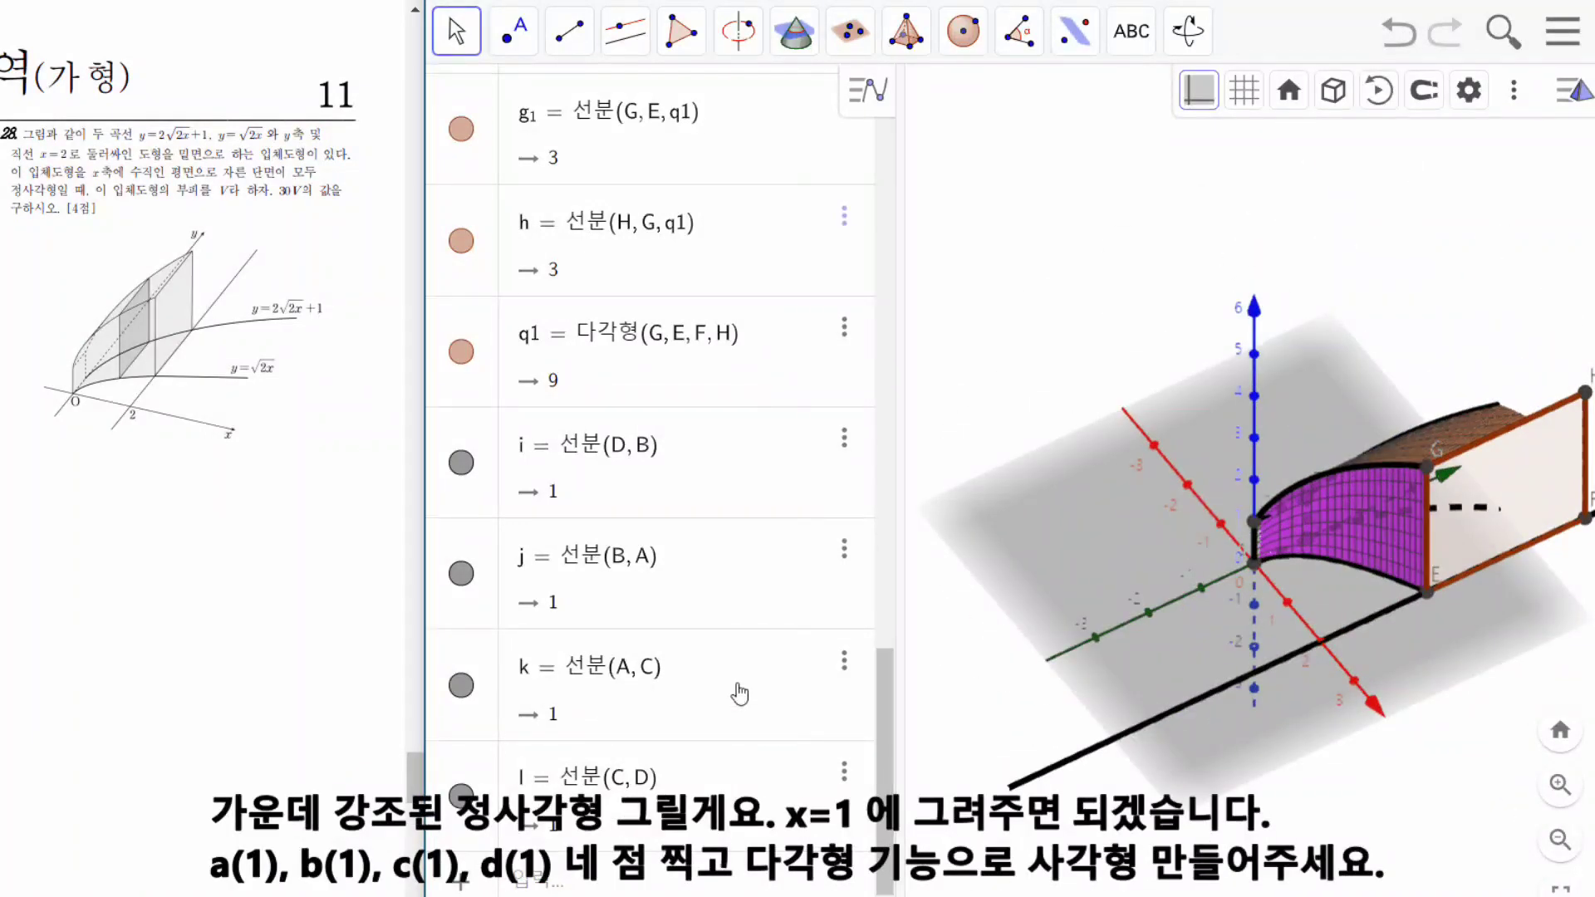
{"action": "left_click", "coordinate": [683, 886]}
{"action": "type", "text": "a"}
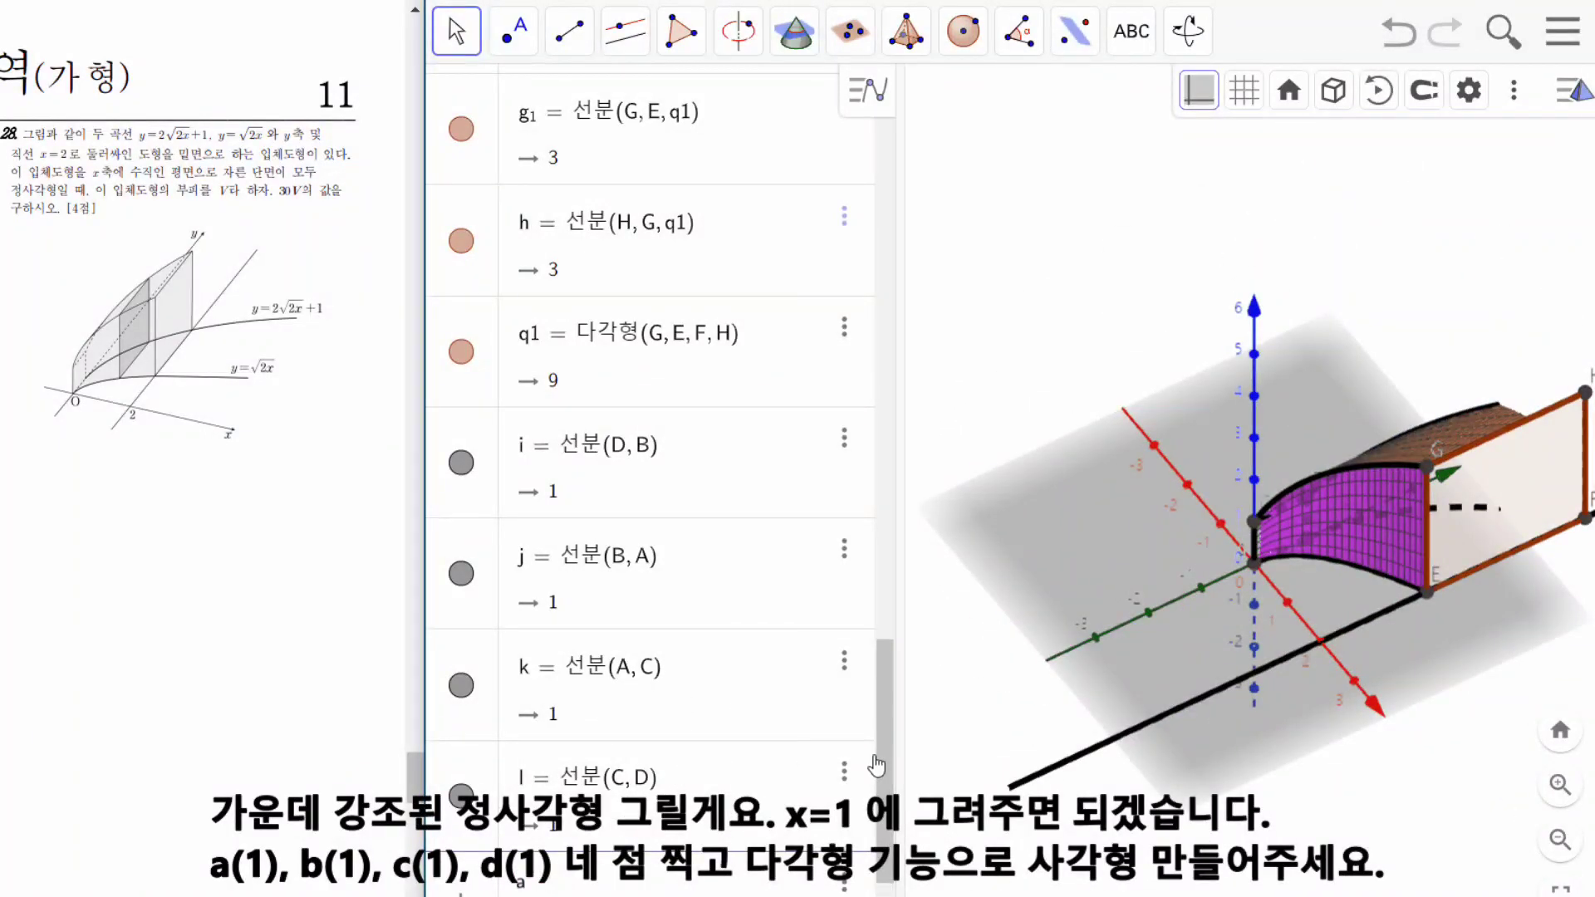
{"action": "type", "text": "(1)"}
{"action": "key", "text": "Return"}
{"action": "type", "text": "b("}
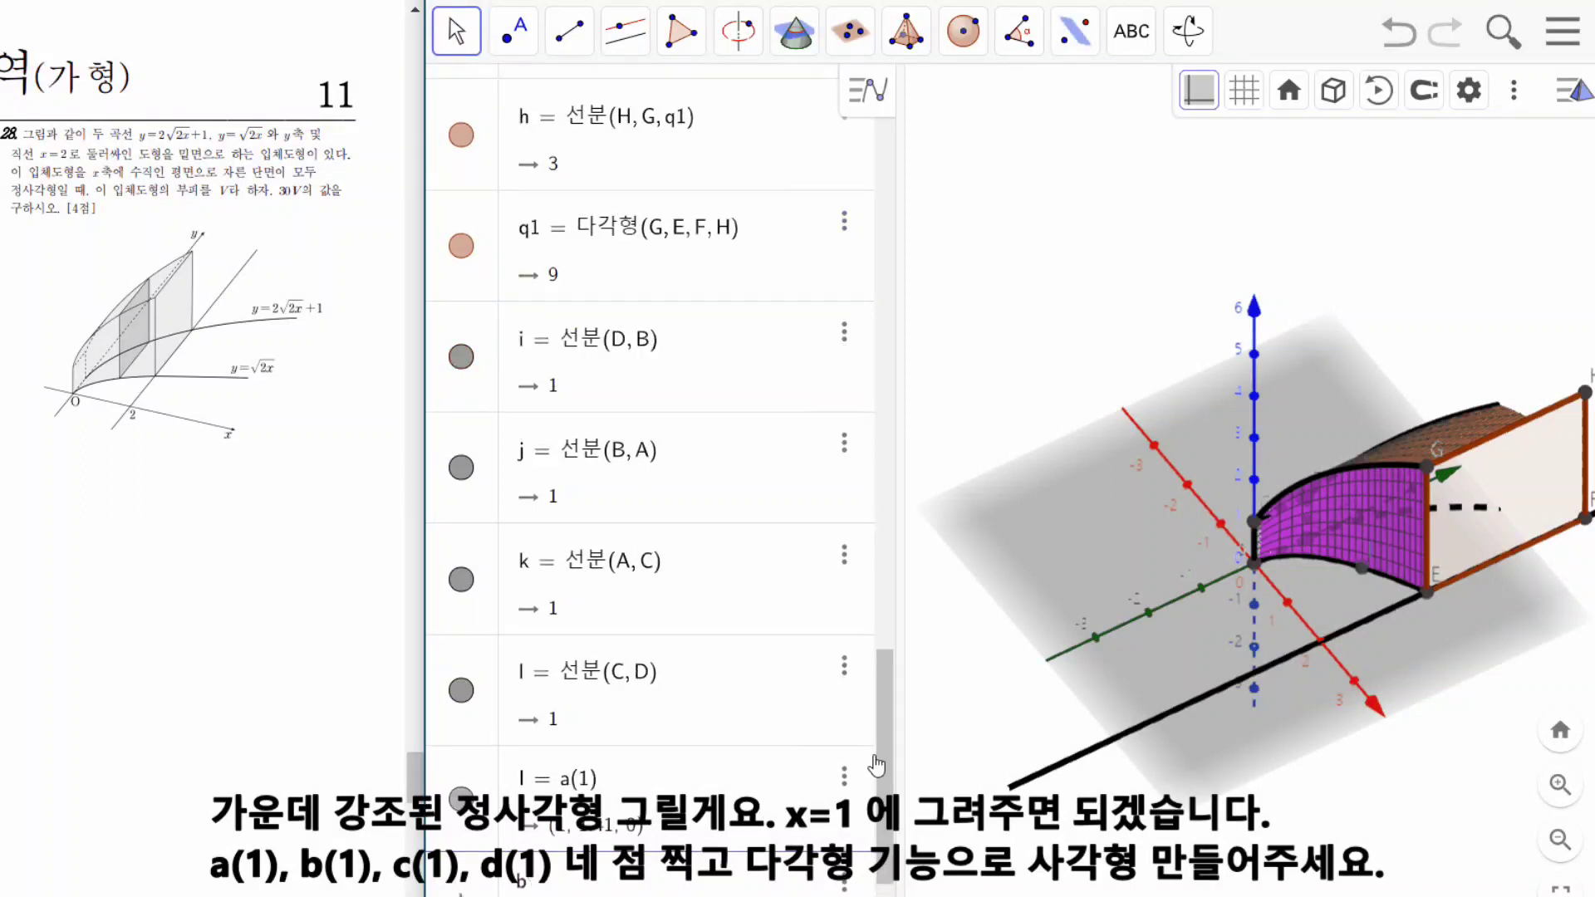
{"action": "type", "text": "1)"}
{"action": "key", "text": "Return"}
{"action": "type", "text": "c(1)"}
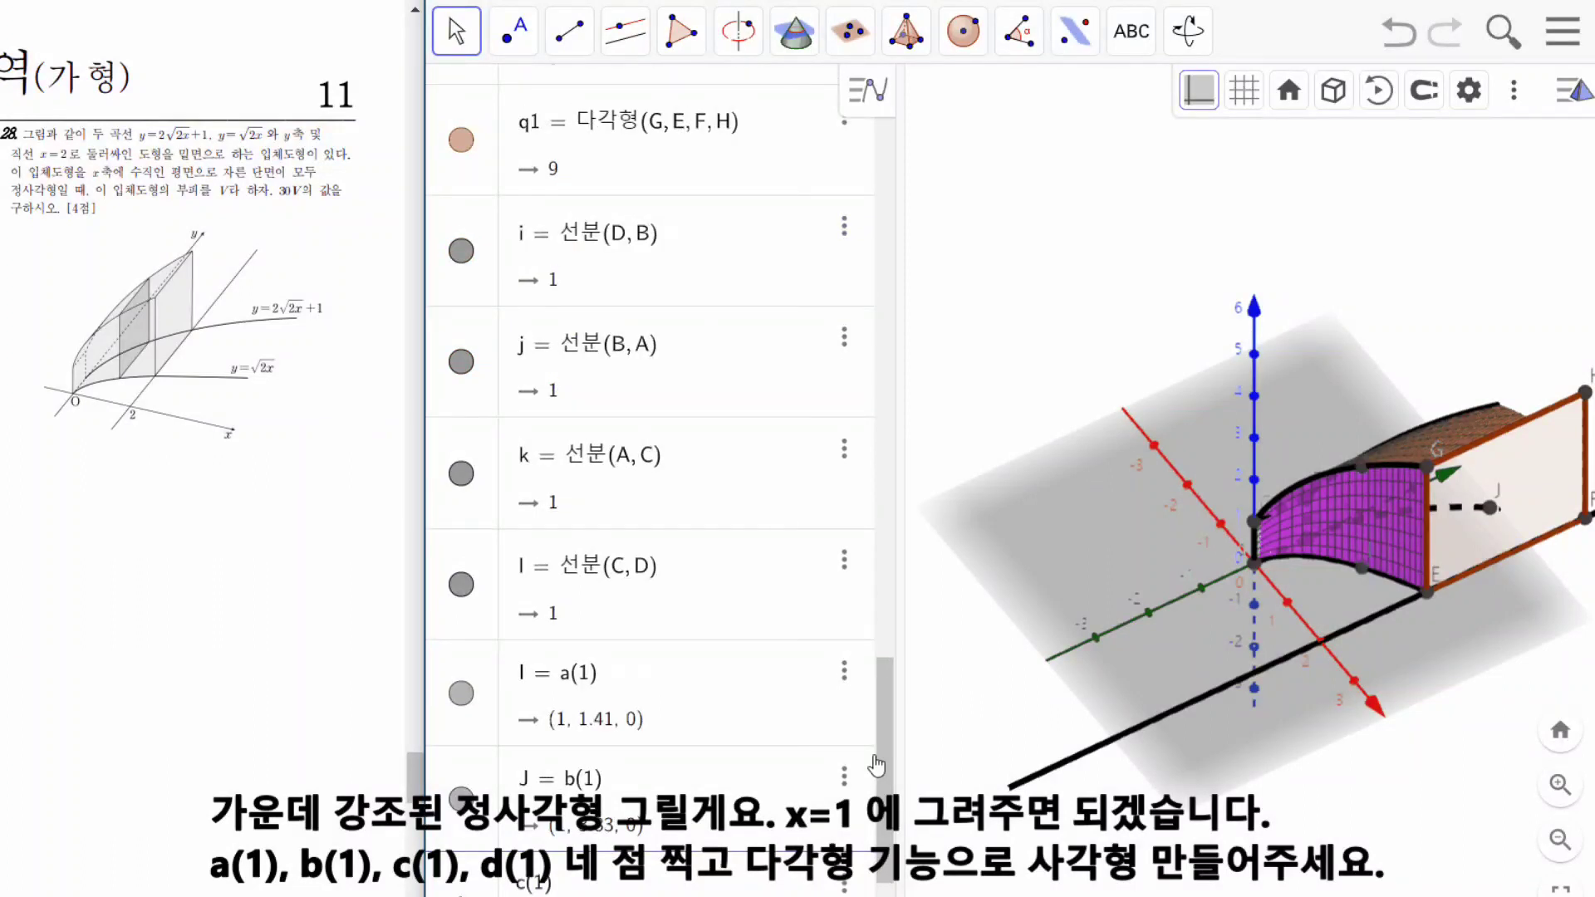
{"action": "key", "text": "Return"}
{"action": "type", "text": "d("}
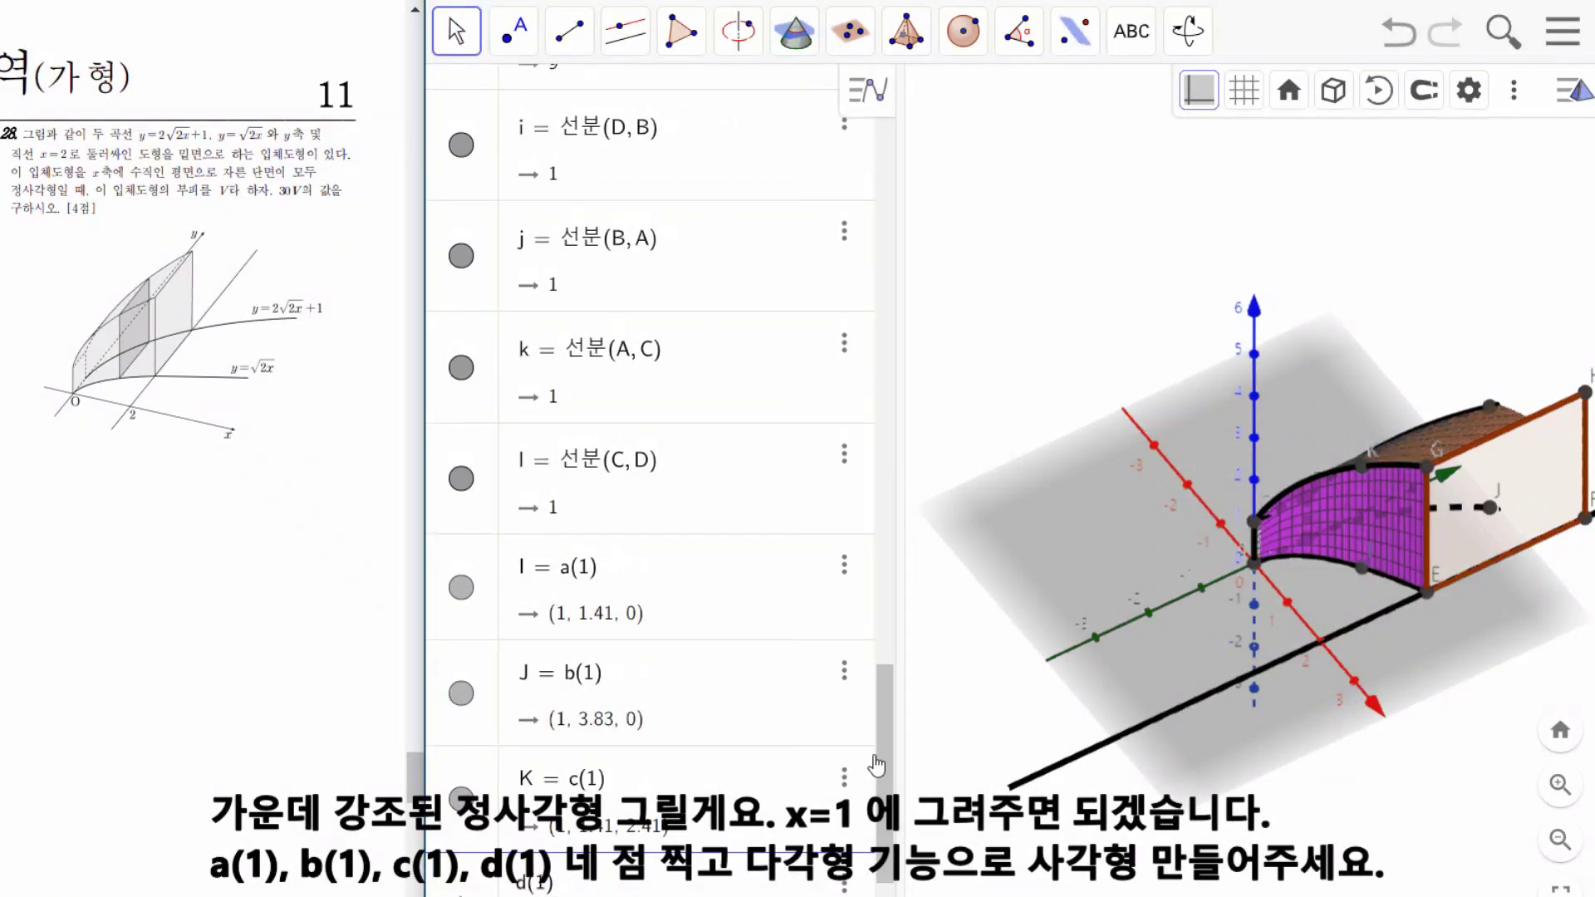
{"action": "type", "text": "1"}
{"action": "key", "text": "Return"}
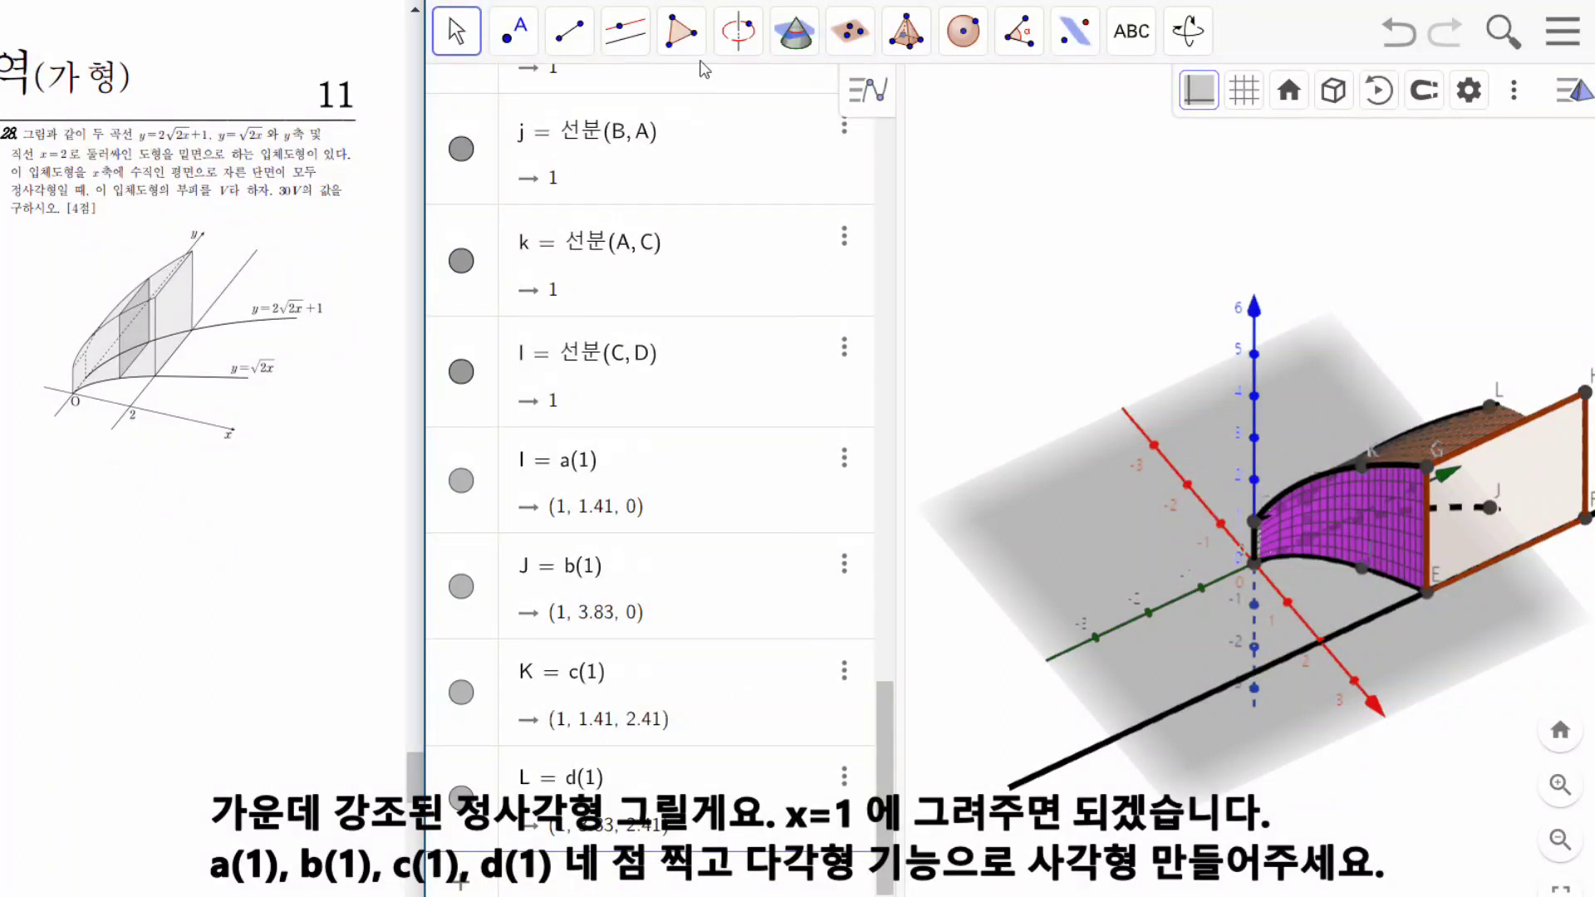
Draw the square cross-section at x = 1 as a polygon through points J, L, K and I.
{"action": "left_click", "coordinate": [681, 31]}
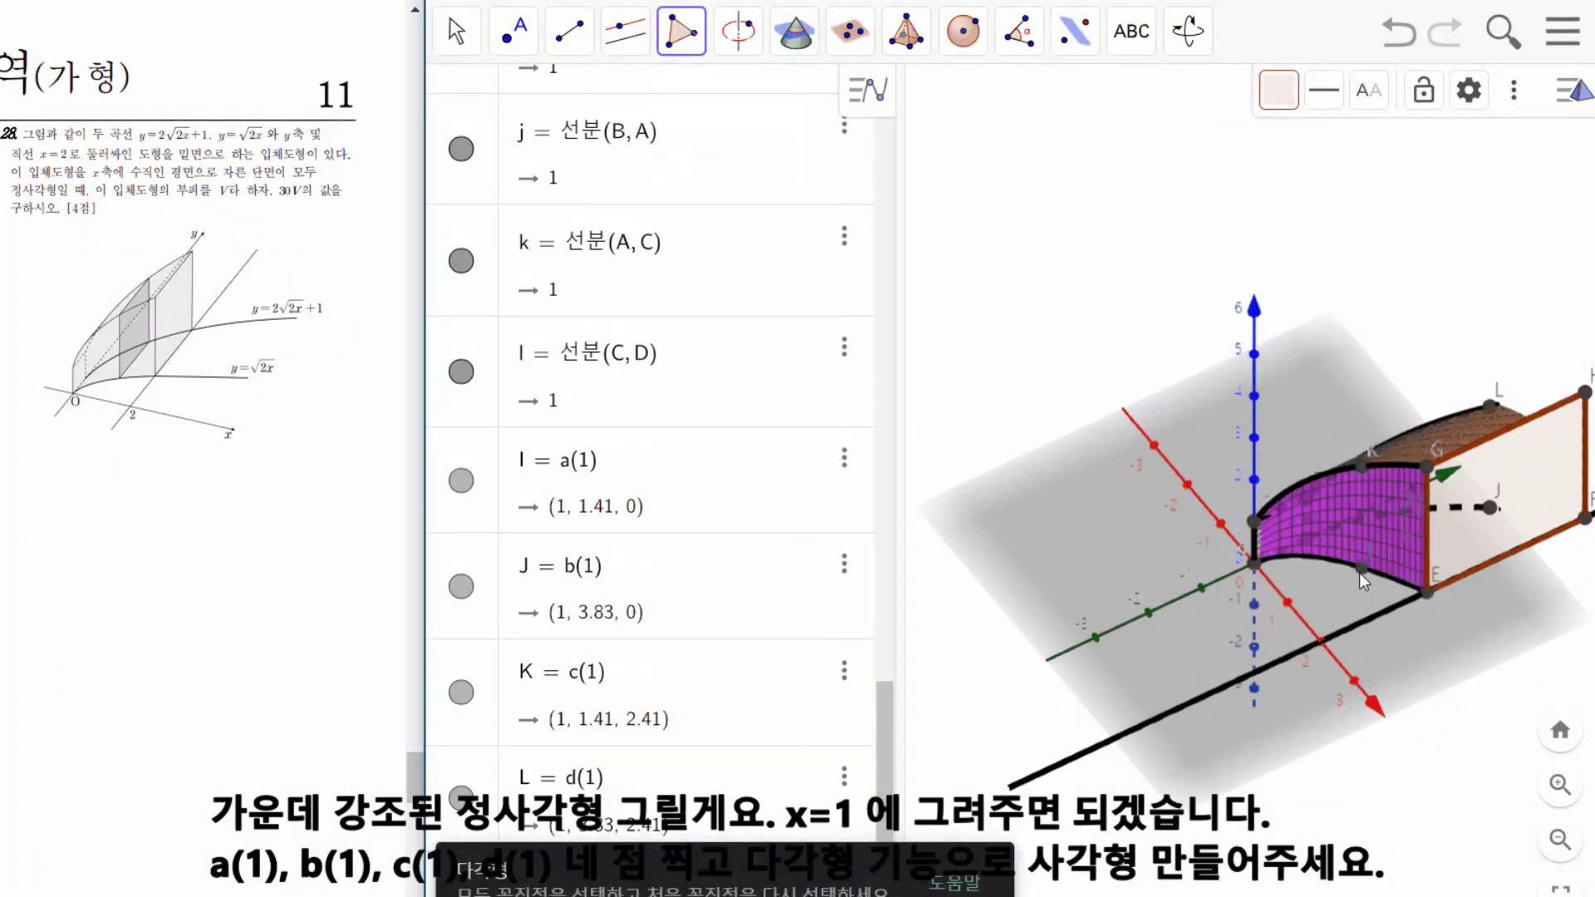
{"action": "left_click", "coordinate": [1492, 510]}
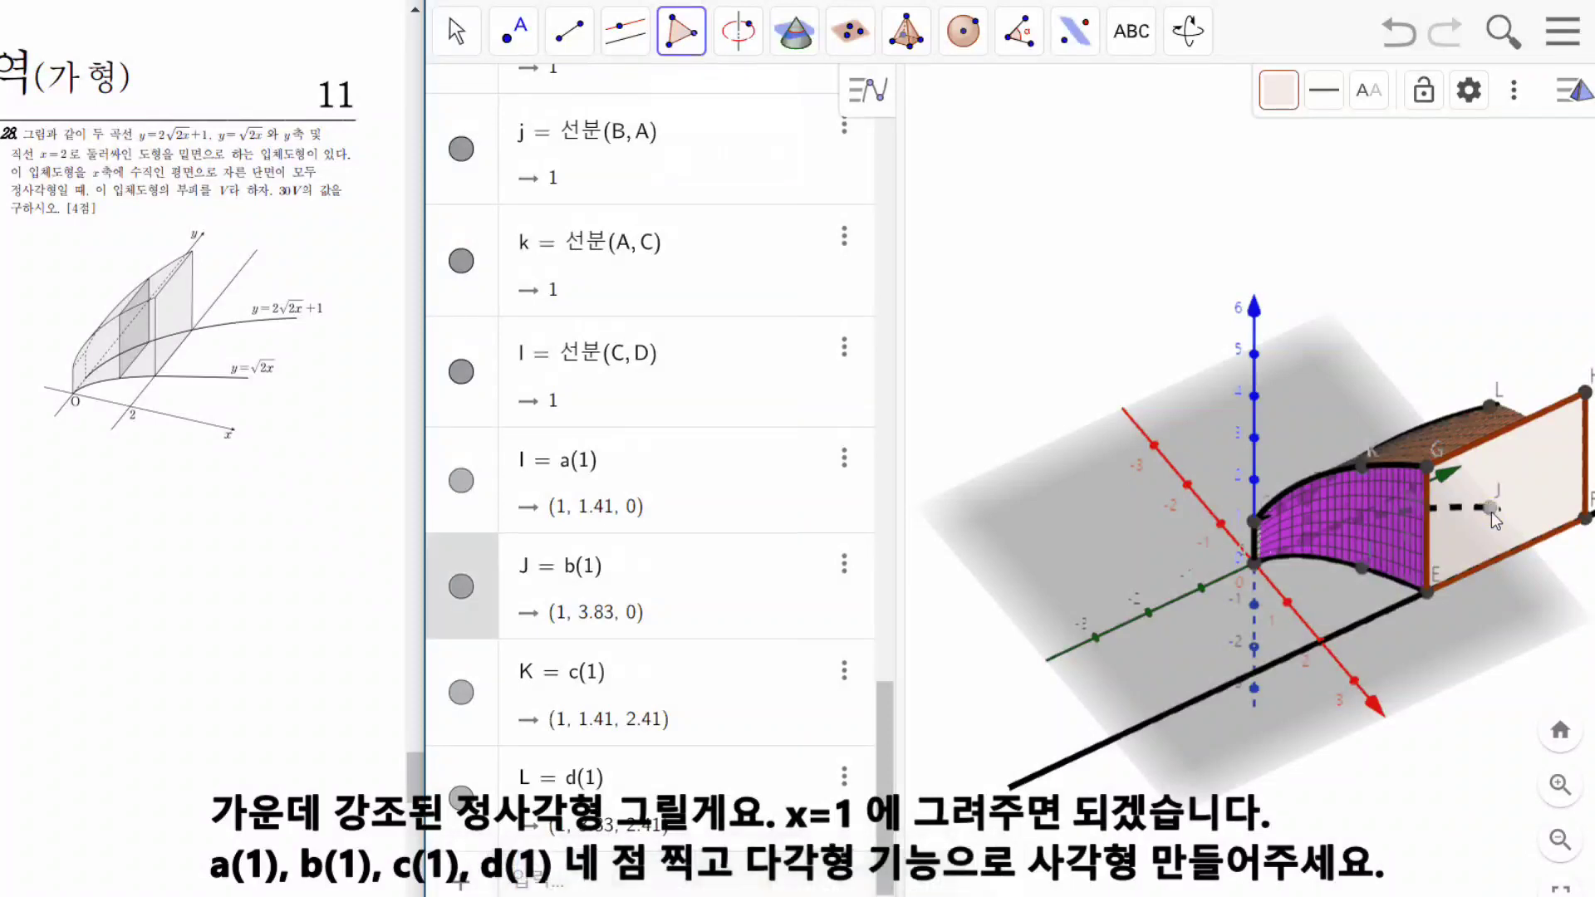
{"action": "left_click", "coordinate": [1491, 404]}
{"action": "left_click", "coordinate": [1366, 462]}
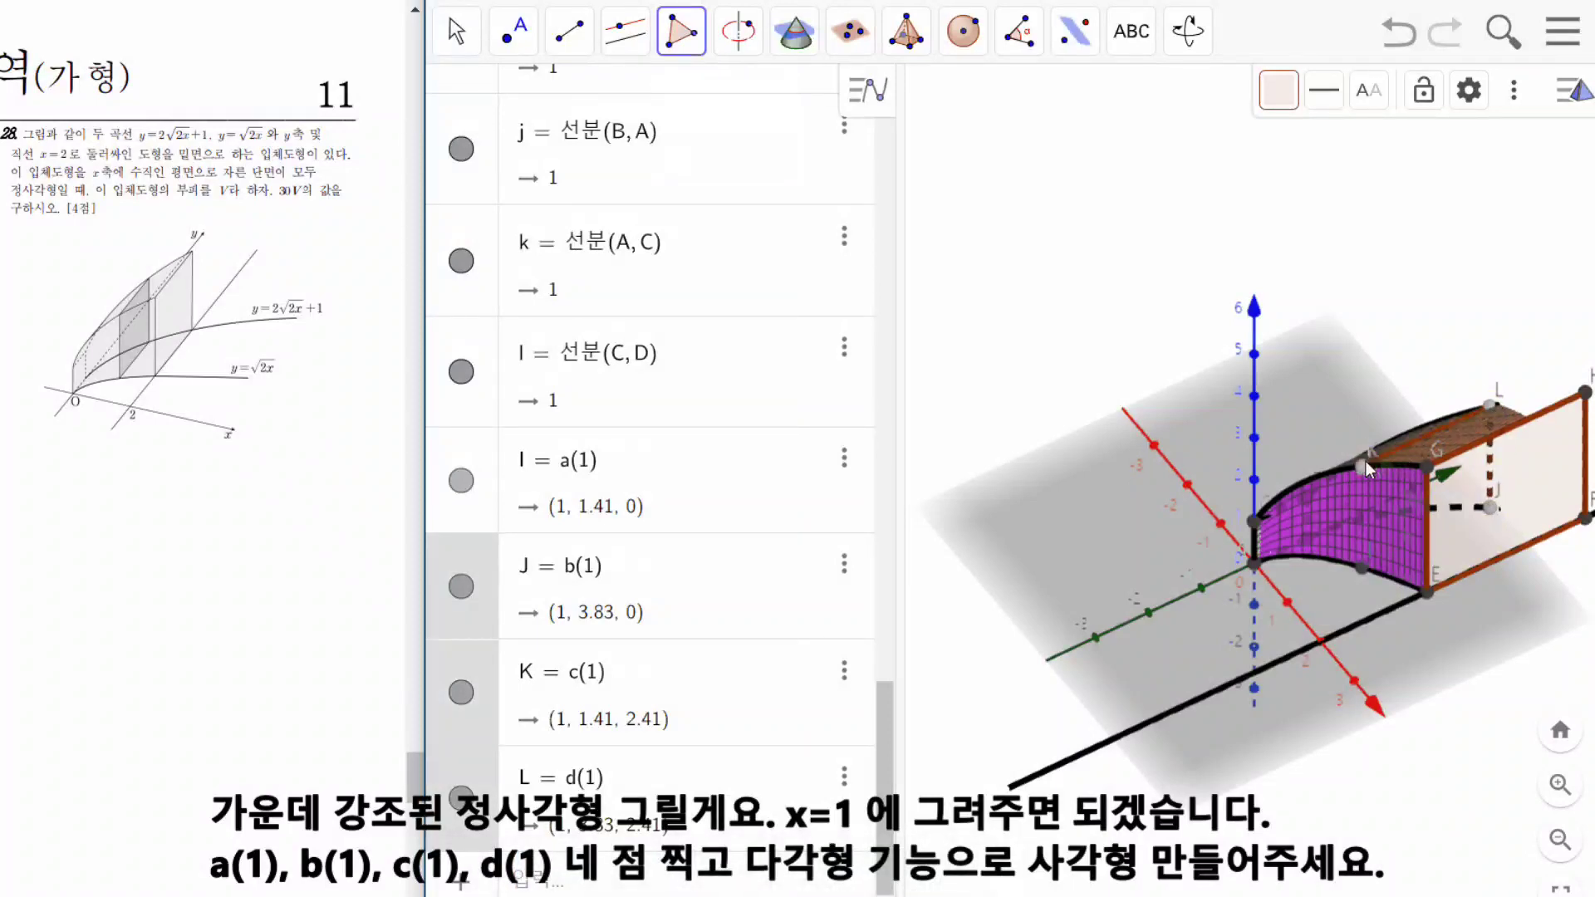
{"action": "left_click", "coordinate": [1363, 570]}
{"action": "left_click", "coordinate": [1492, 511]}
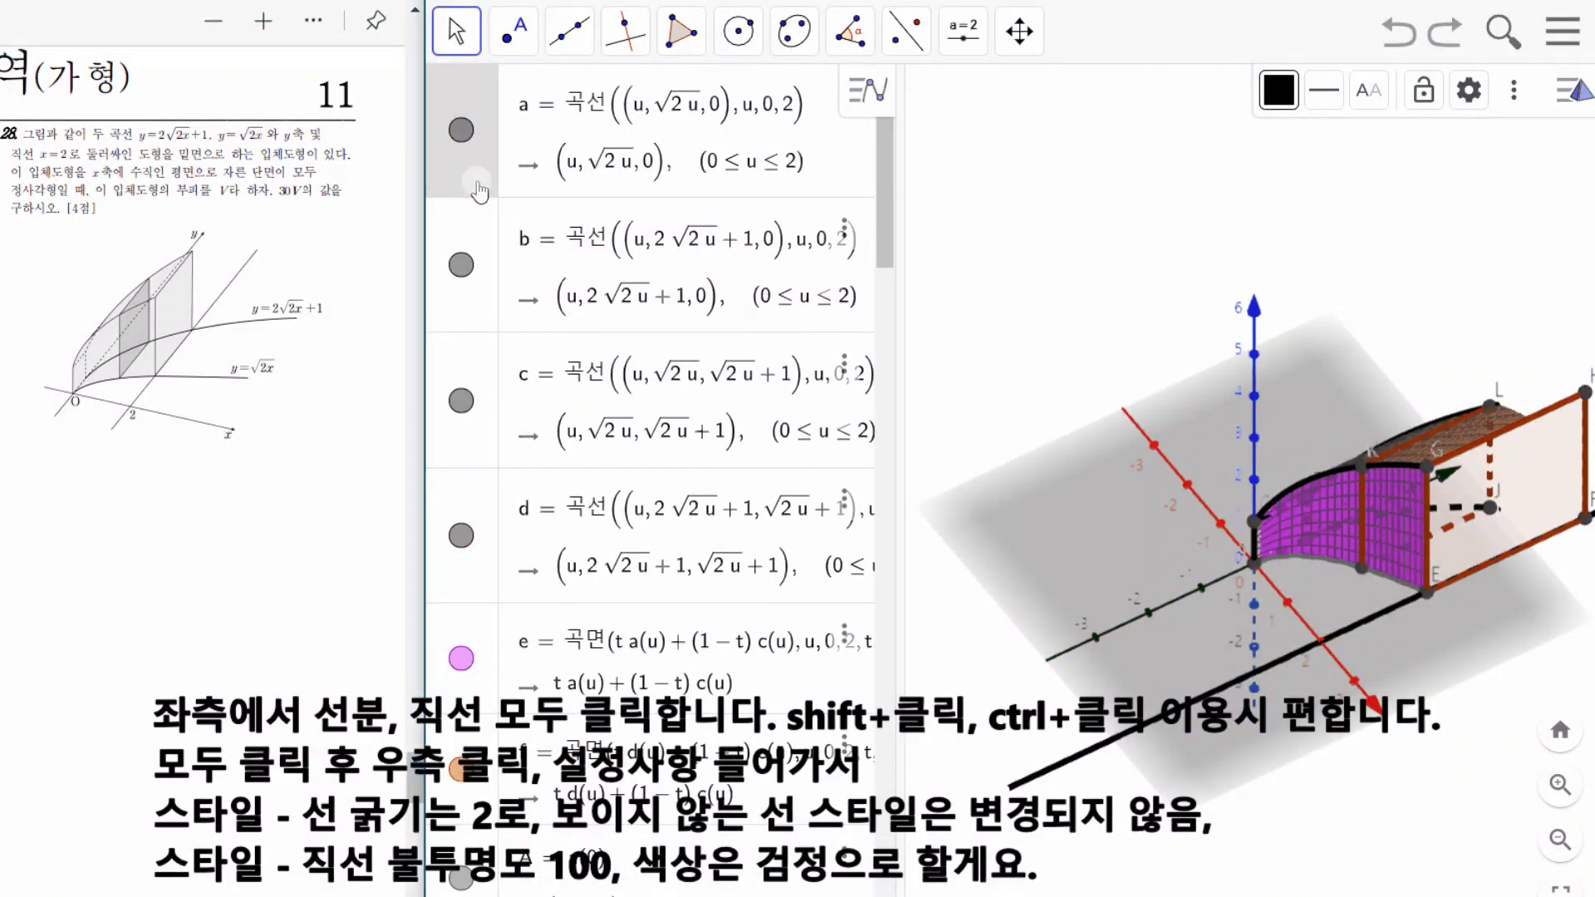
Set line thickness 2 and the hidden line style to unchanged (변경되지 않음) for all curves, line g and every segment together.
{"action": "scroll", "coordinate": [473, 510], "scroll_direction": "down", "scroll_amount": 8}
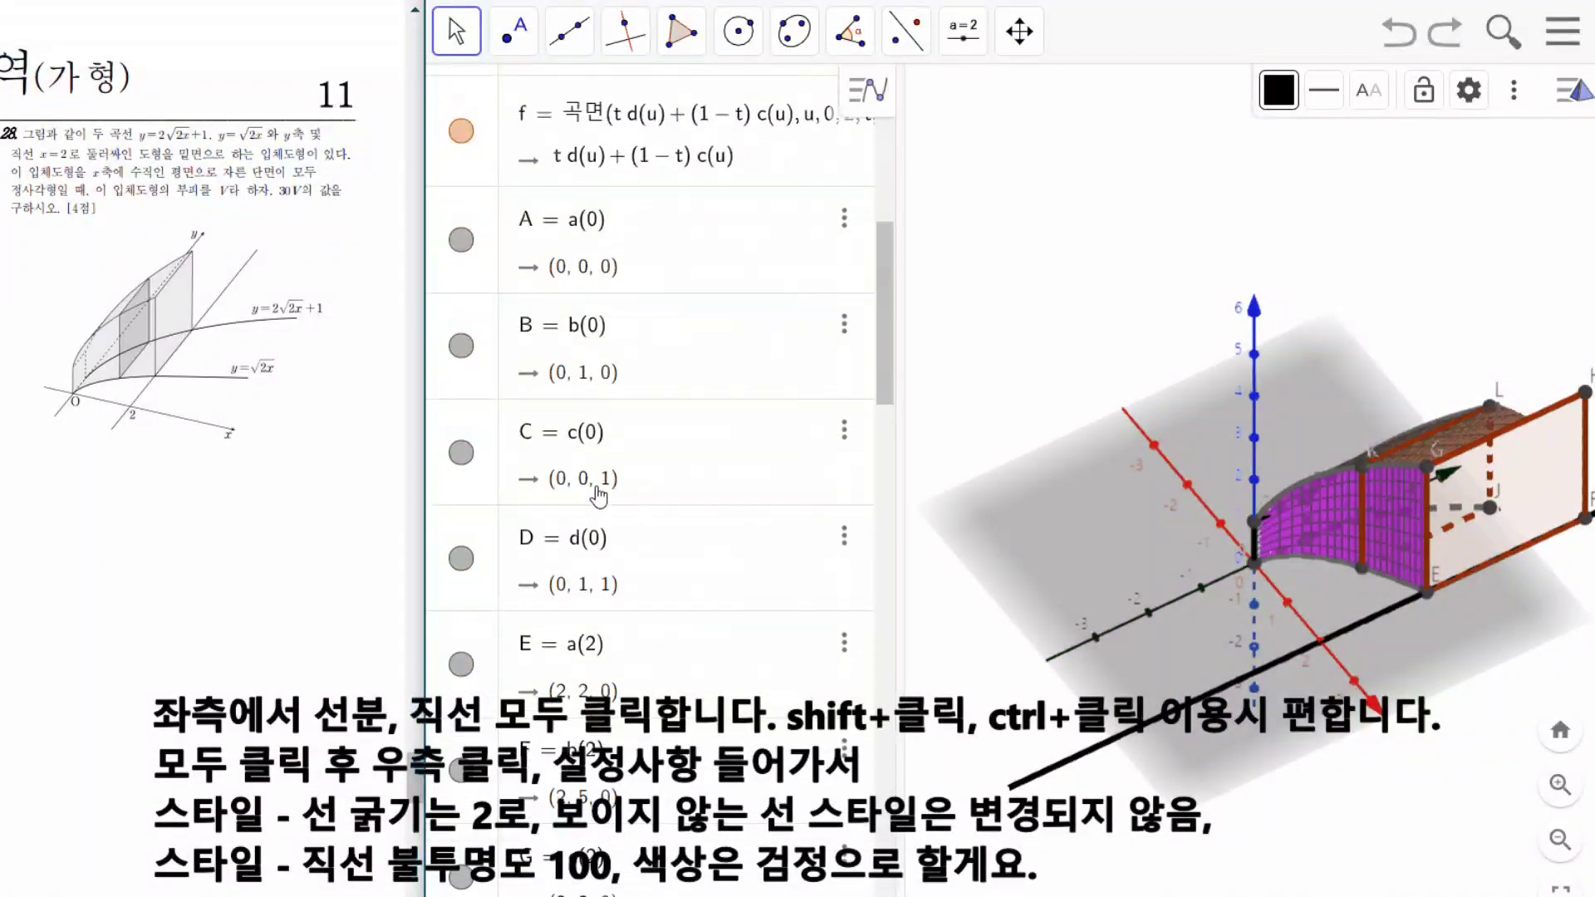
{"action": "scroll", "coordinate": [599, 497], "scroll_direction": "down", "scroll_amount": 6}
{"action": "left_click", "coordinate": [582, 508]}
{"action": "scroll", "coordinate": [609, 514], "scroll_direction": "down", "scroll_amount": 1}
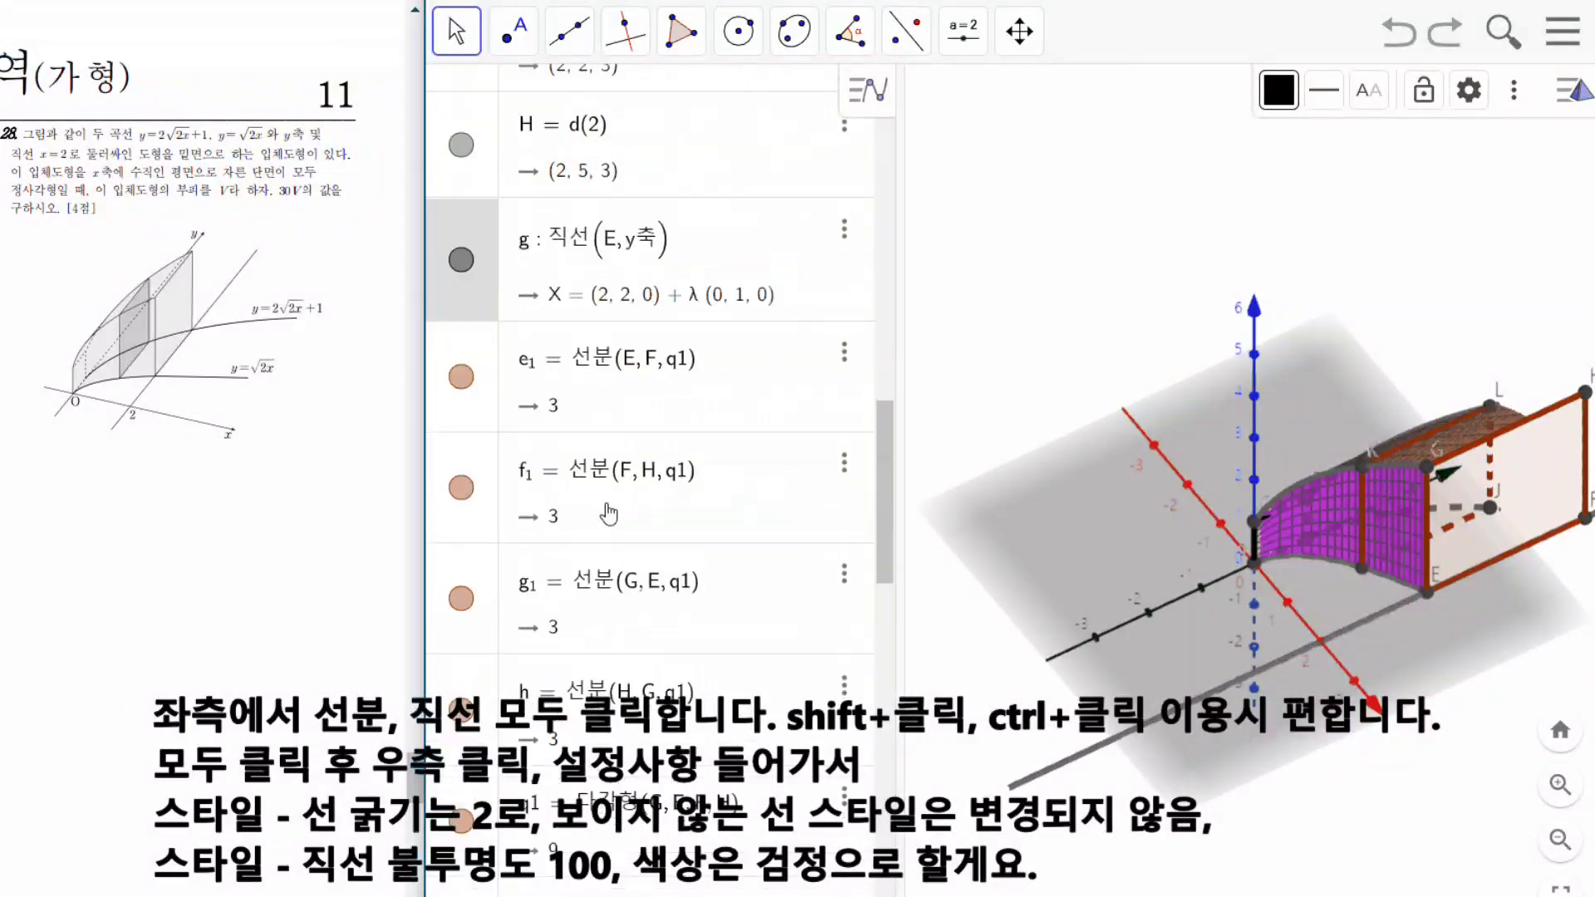
{"action": "scroll", "coordinate": [609, 514], "scroll_direction": "down", "scroll_amount": 2}
{"action": "left_click", "coordinate": [471, 226], "text": "ctrl"}
{"action": "left_click", "coordinate": [478, 291], "text": "ctrl"}
{"action": "left_click", "coordinate": [496, 395], "text": "ctrl"}
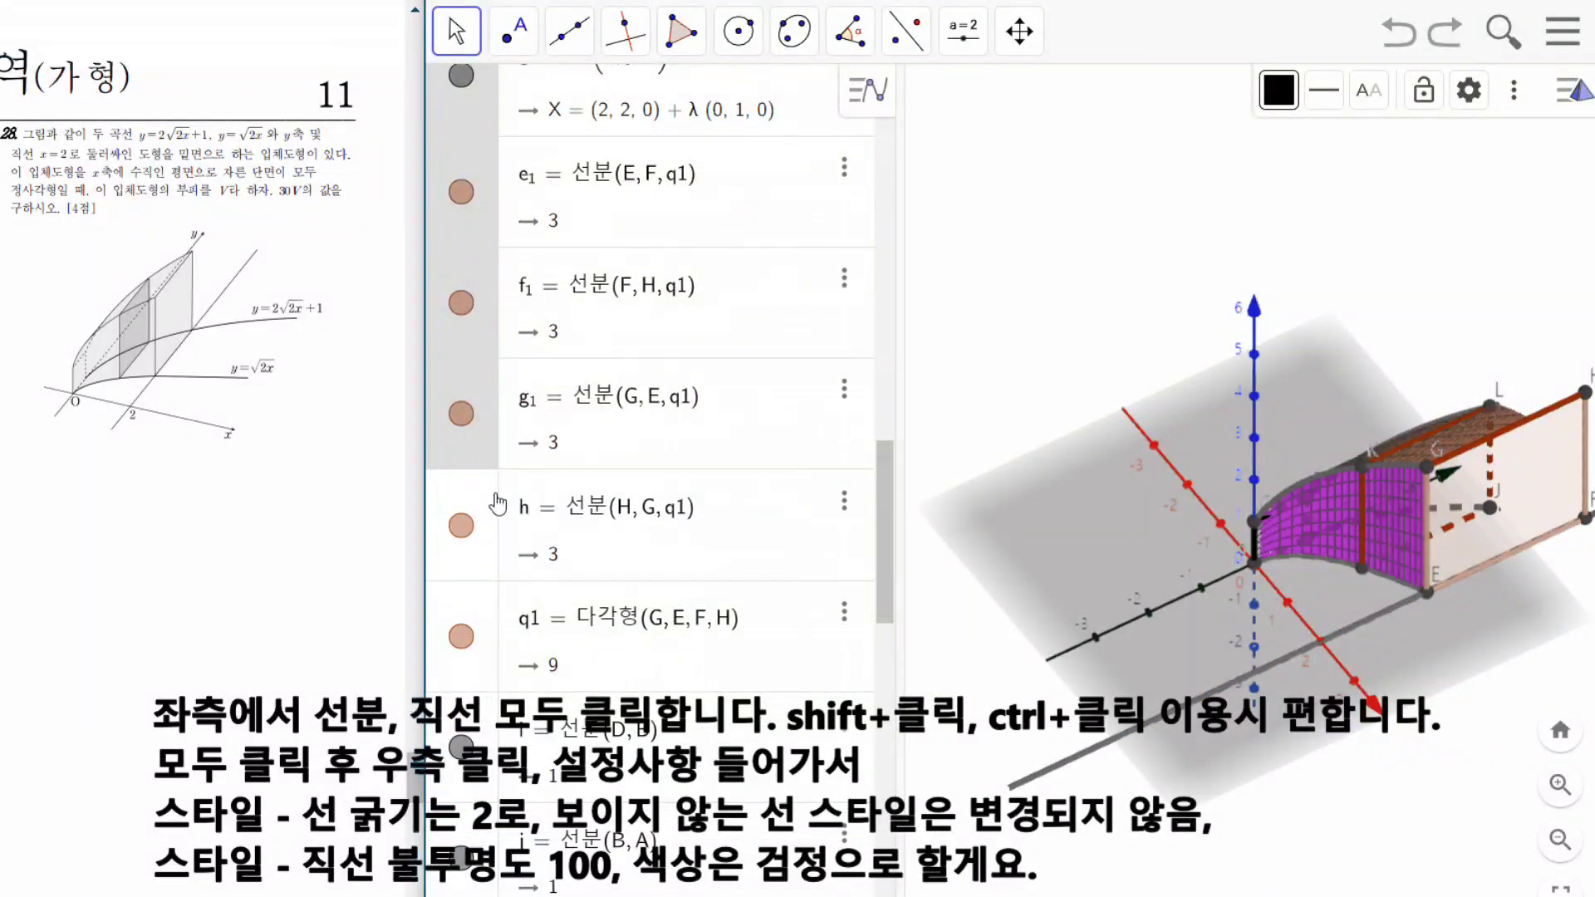
{"action": "left_click", "coordinate": [497, 503], "text": "ctrl"}
{"action": "scroll", "coordinate": [701, 574], "scroll_direction": "down", "scroll_amount": 2}
{"action": "scroll", "coordinate": [700, 573], "scroll_direction": "down", "scroll_amount": 3}
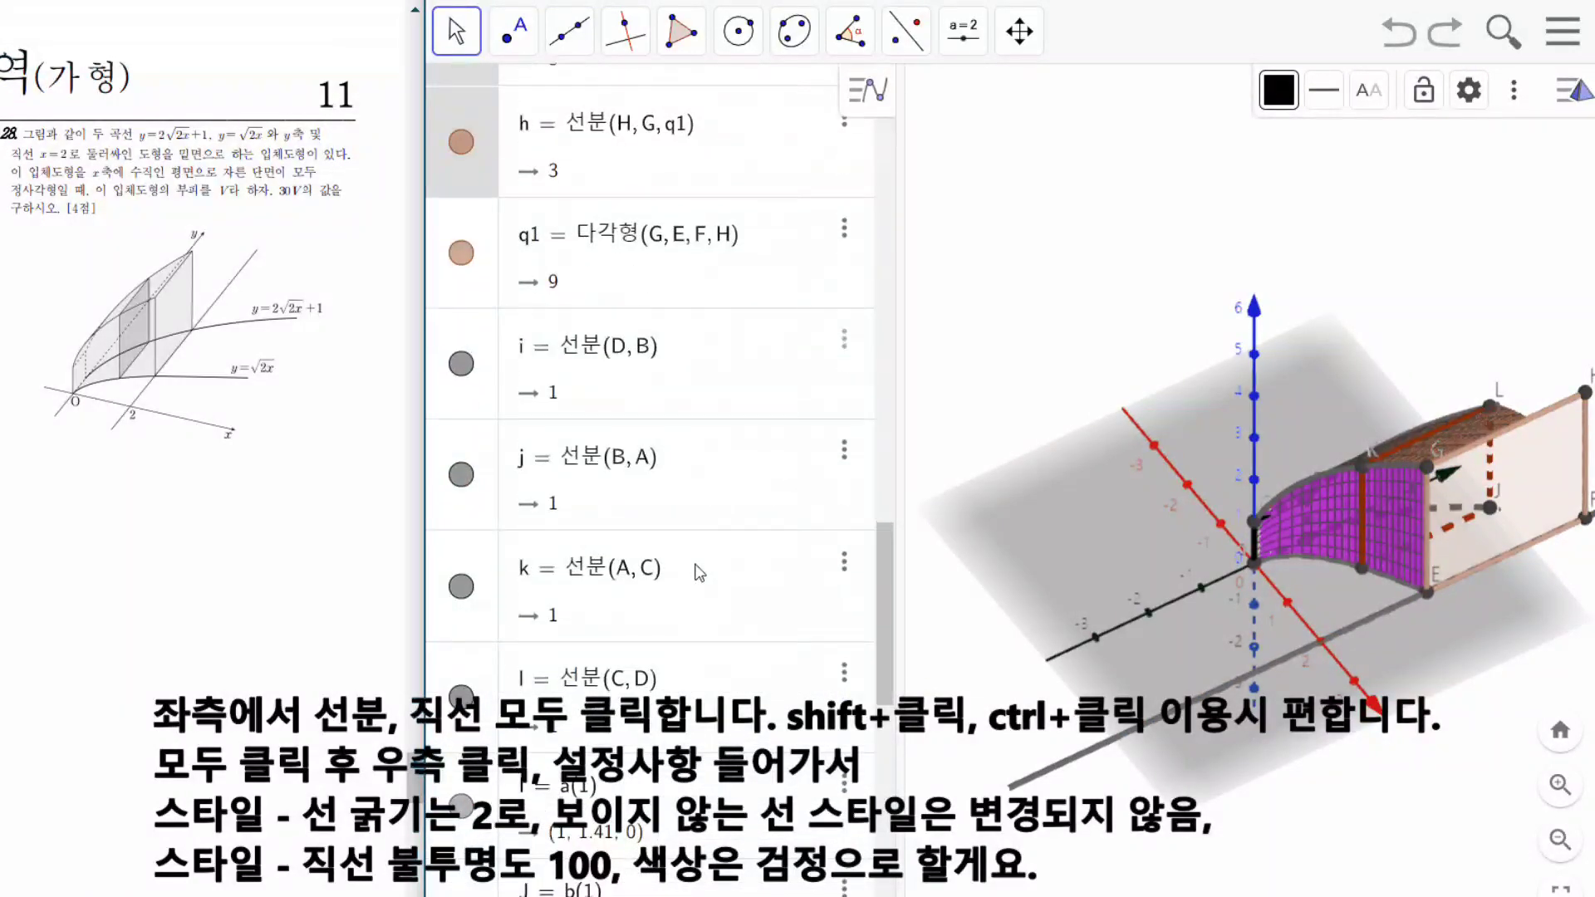
{"action": "scroll", "coordinate": [700, 574], "scroll_direction": "down", "scroll_amount": 3}
{"action": "left_click", "coordinate": [480, 259], "text": "ctrl"}
{"action": "left_click", "coordinate": [482, 326], "text": "ctrl"}
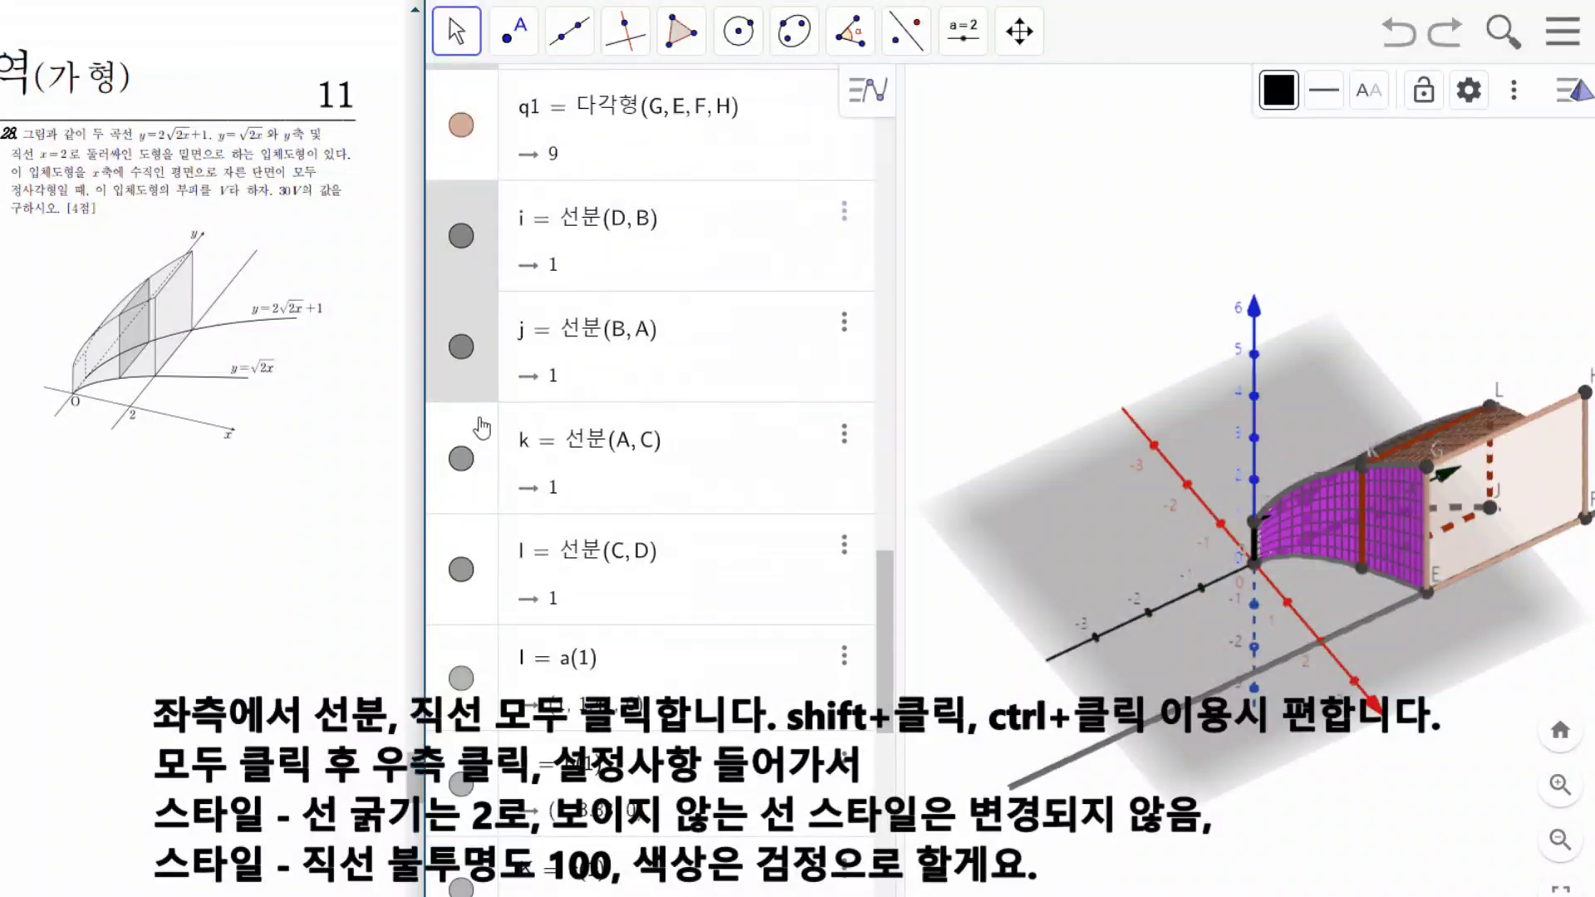
{"action": "left_click", "coordinate": [482, 428], "text": "ctrl"}
{"action": "left_click", "coordinate": [494, 568], "text": "ctrl"}
{"action": "scroll", "coordinate": [710, 572], "scroll_direction": "down", "scroll_amount": 6}
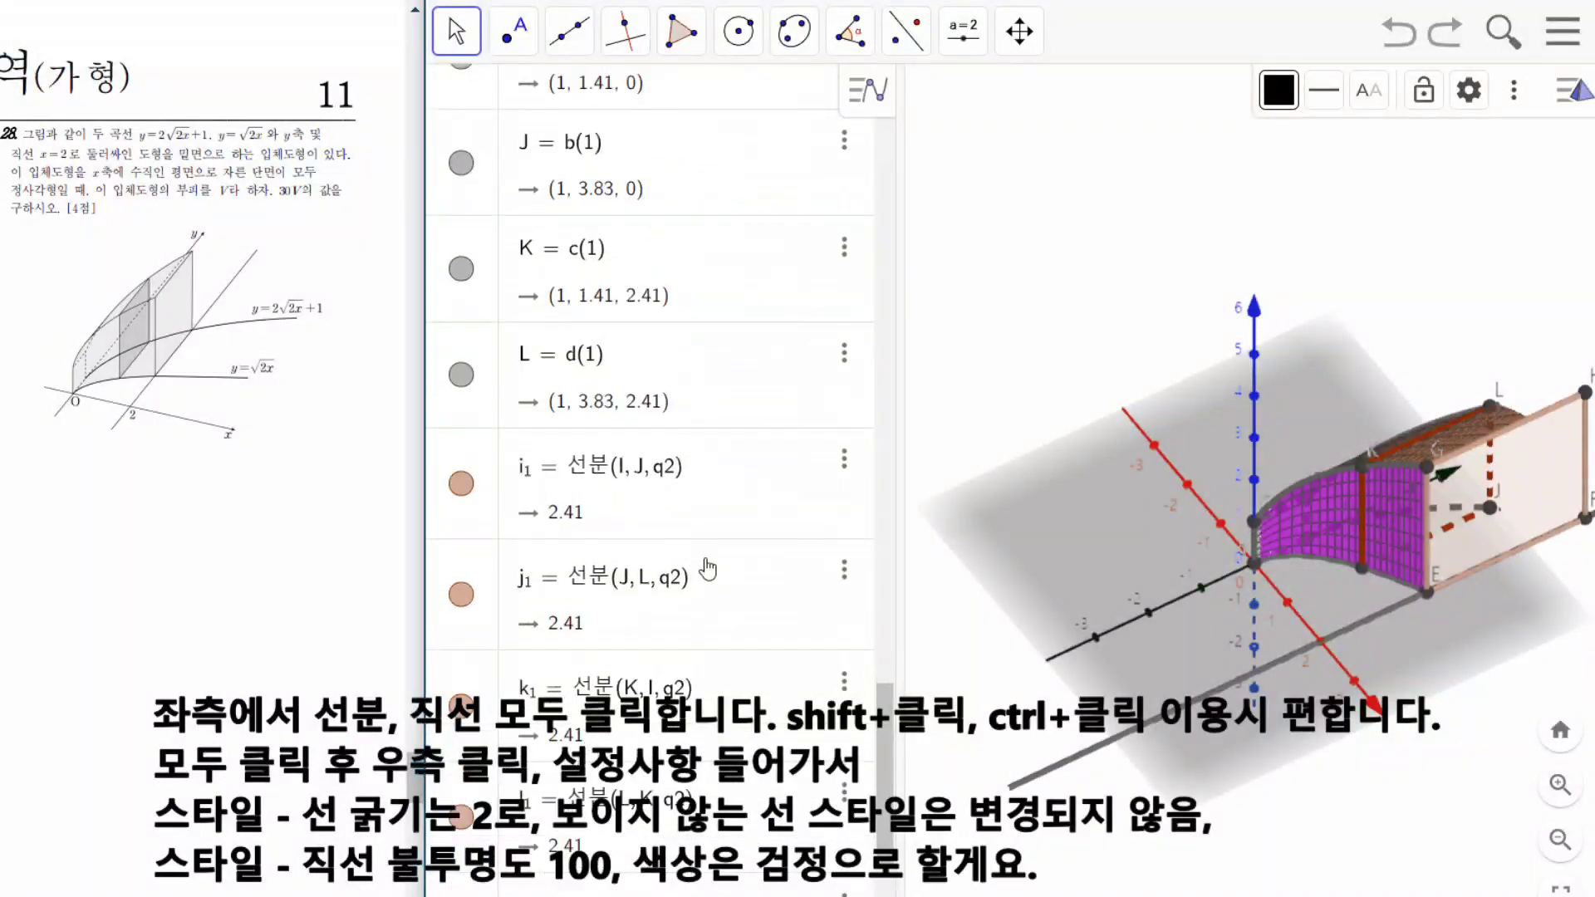
{"action": "left_click", "coordinate": [474, 503], "text": "ctrl"}
{"action": "left_click", "coordinate": [474, 545], "text": "ctrl"}
{"action": "left_click", "coordinate": [467, 654], "text": "ctrl"}
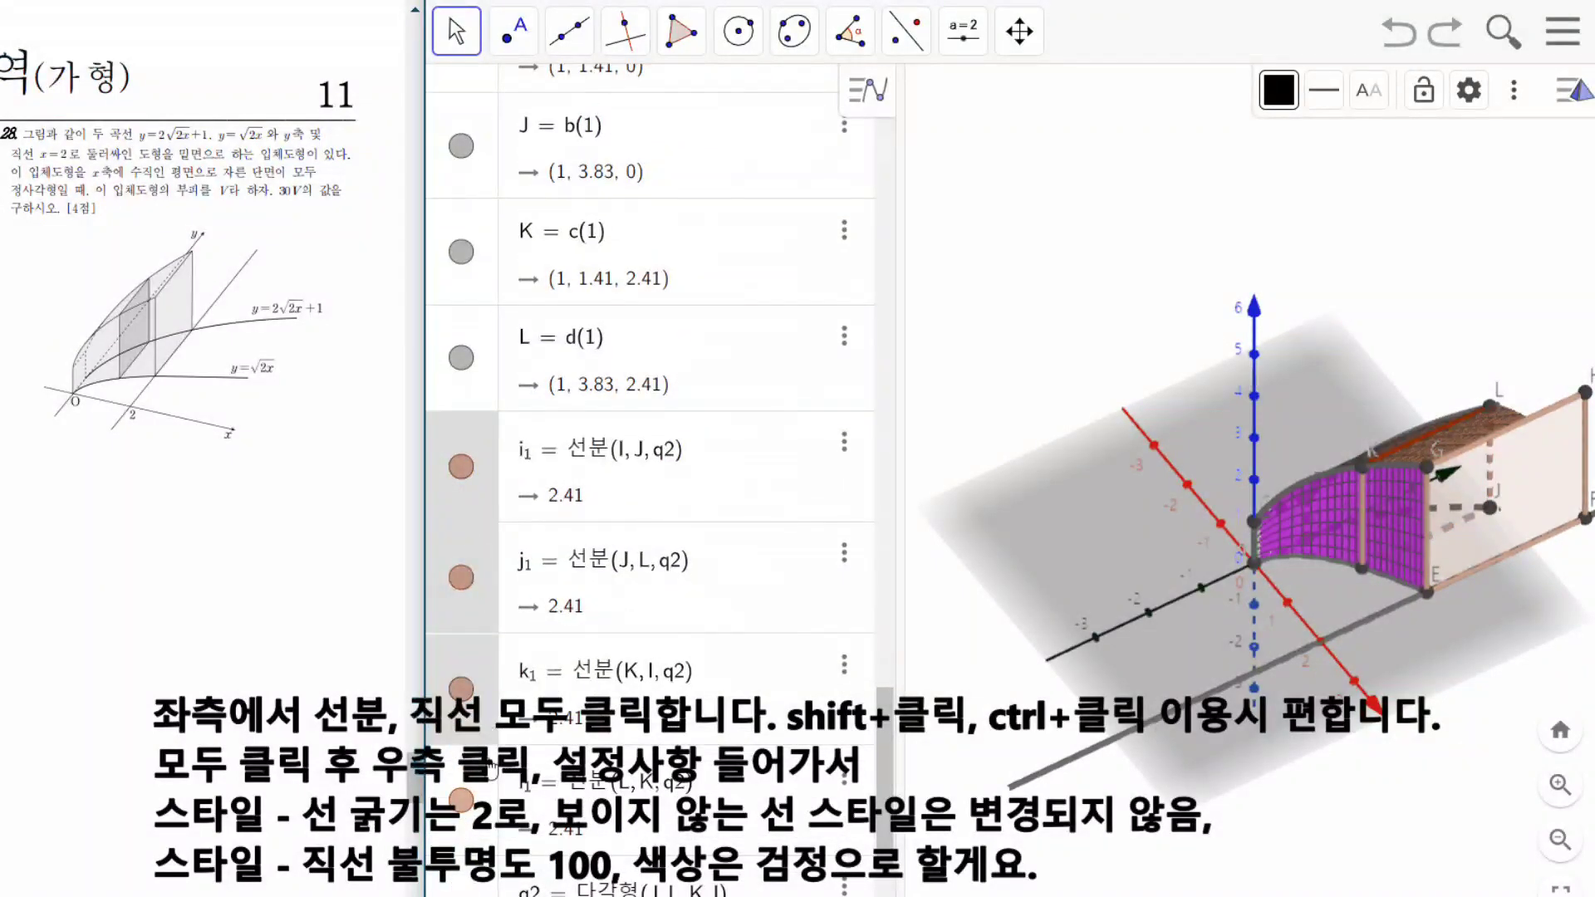
{"action": "left_click", "coordinate": [489, 772], "text": "ctrl"}
{"action": "scroll", "coordinate": [490, 771], "scroll_direction": "down", "scroll_amount": 2}
{"action": "right_click", "coordinate": [477, 635]}
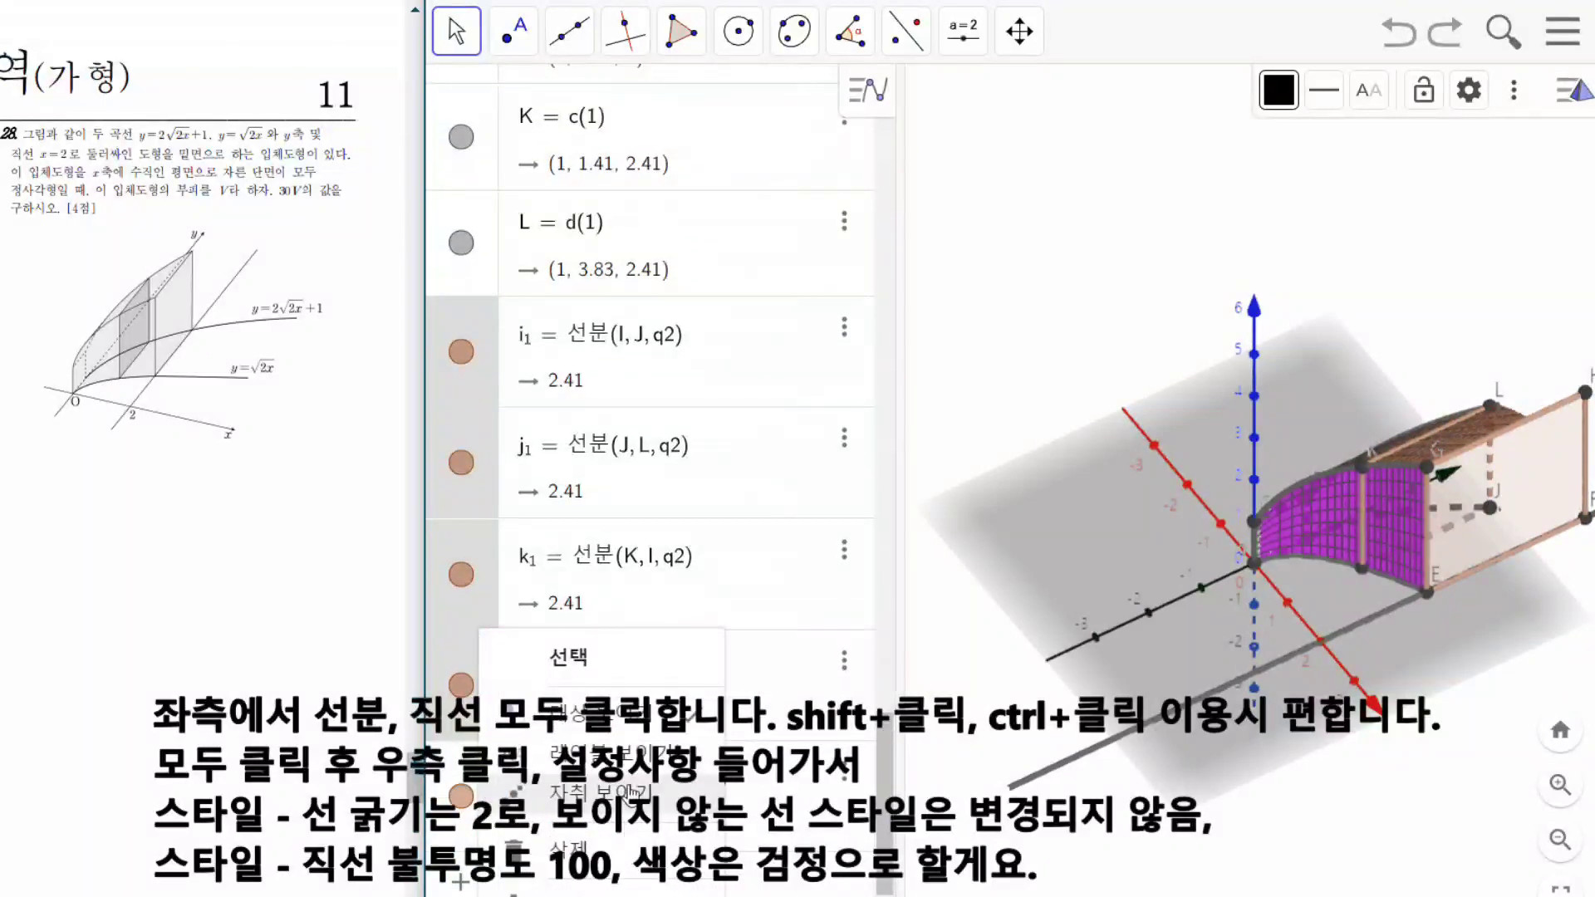
{"action": "right_click", "coordinate": [477, 318]}
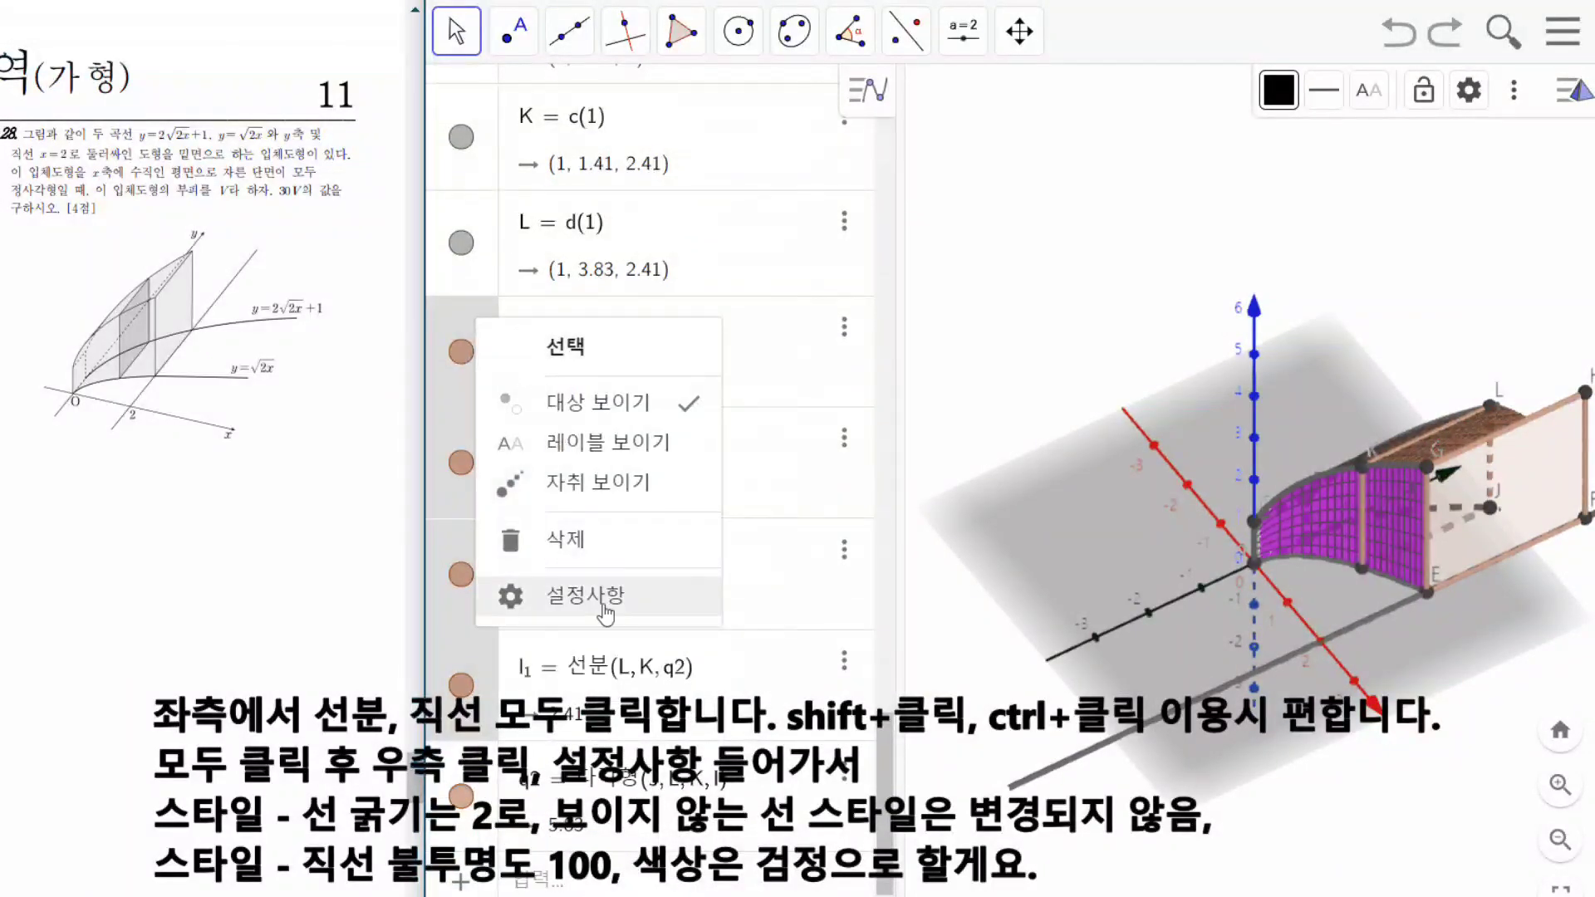
{"action": "left_click", "coordinate": [605, 615]}
{"action": "left_click", "coordinate": [1321, 88]}
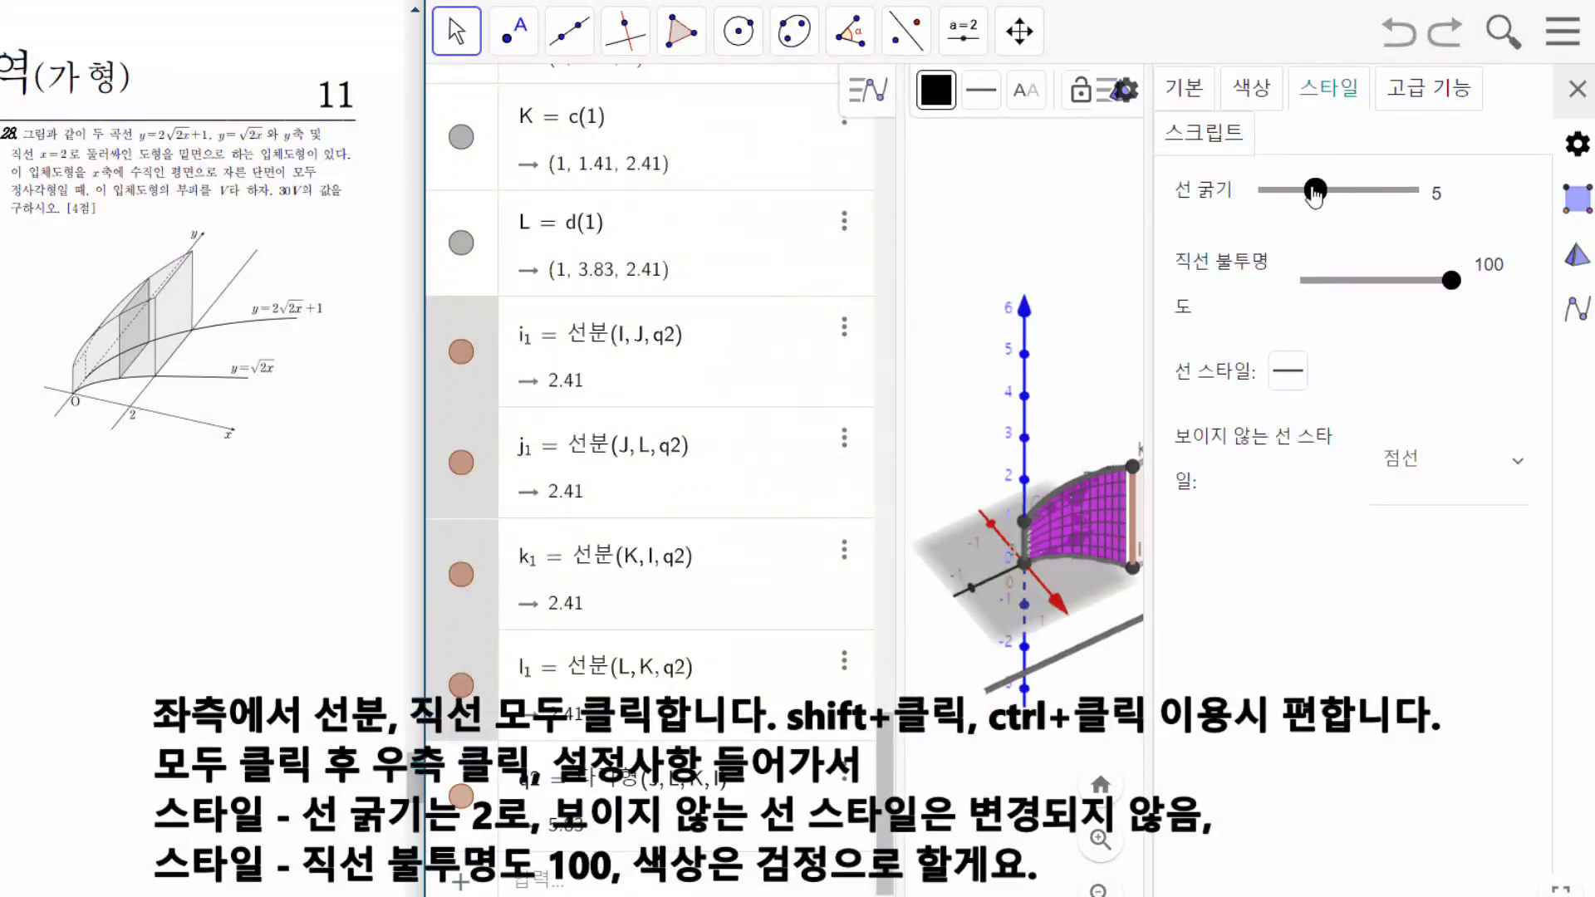
{"action": "left_click_drag", "start_coordinate": [1315, 191], "coordinate": [1280, 191]}
{"action": "left_click", "coordinate": [1402, 461]}
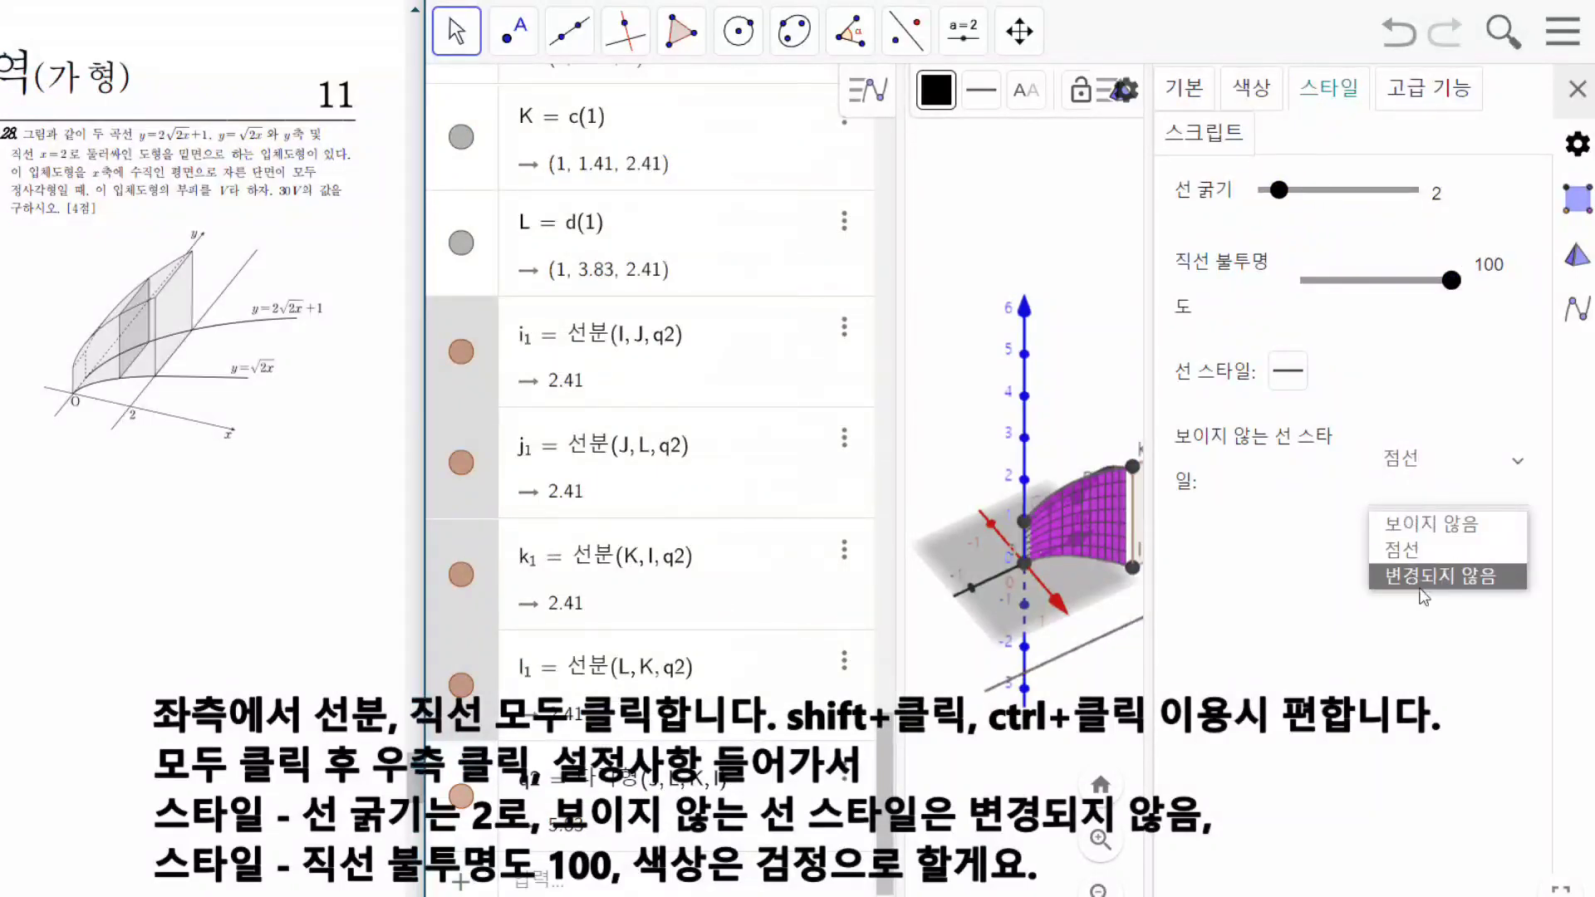
{"action": "left_click", "coordinate": [1423, 582]}
Colour the selected curves, line and segments black, and clear the selection.
{"action": "left_click", "coordinate": [1252, 88]}
{"action": "left_click", "coordinate": [1196, 381]}
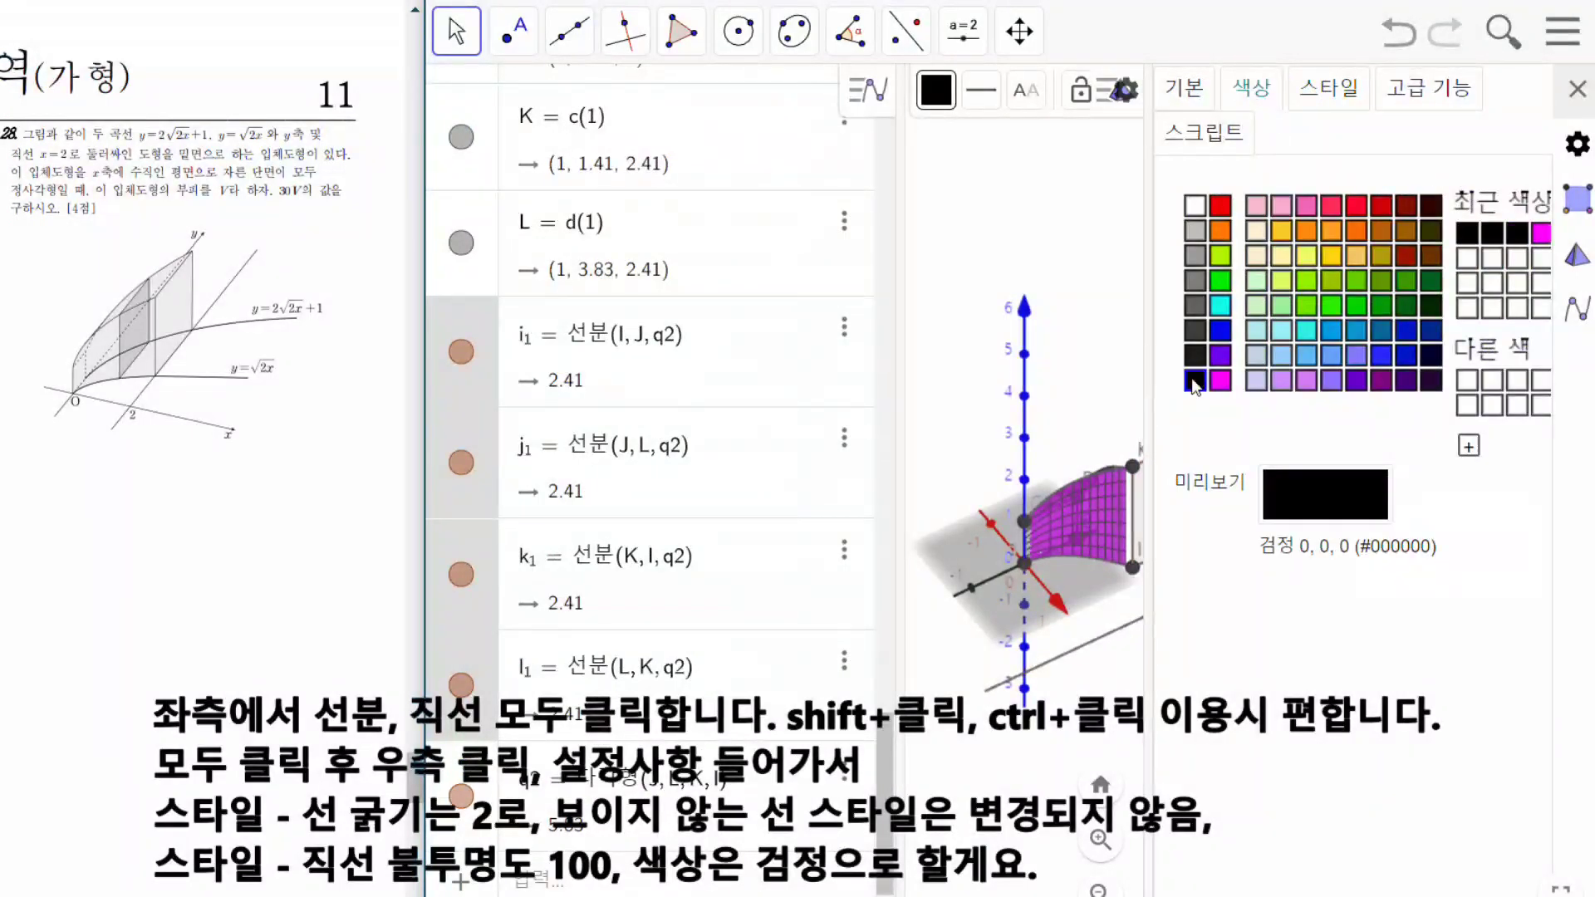
{"action": "left_click", "coordinate": [1578, 88]}
{"action": "left_click", "coordinate": [1440, 657]}
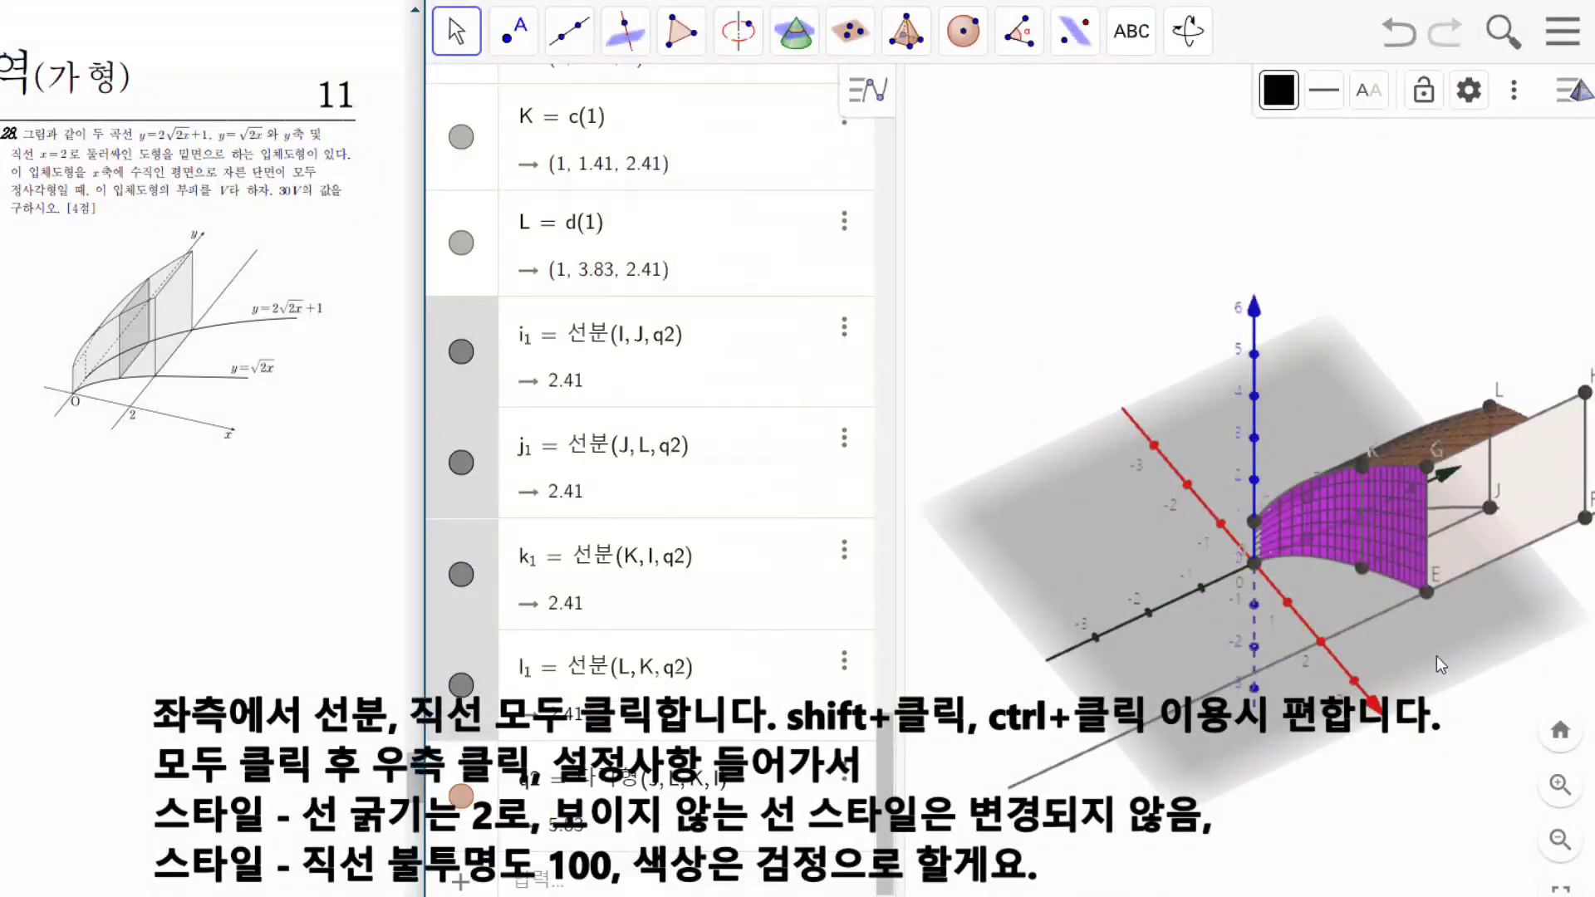
{"action": "mouse_move", "coordinate": [1438, 656]}
{"action": "left_mouse_down"}
{"action": "mouse_move", "coordinate": [1479, 686]}
{"action": "mouse_move", "coordinate": [1435, 651]}
{"action": "left_mouse_up"}
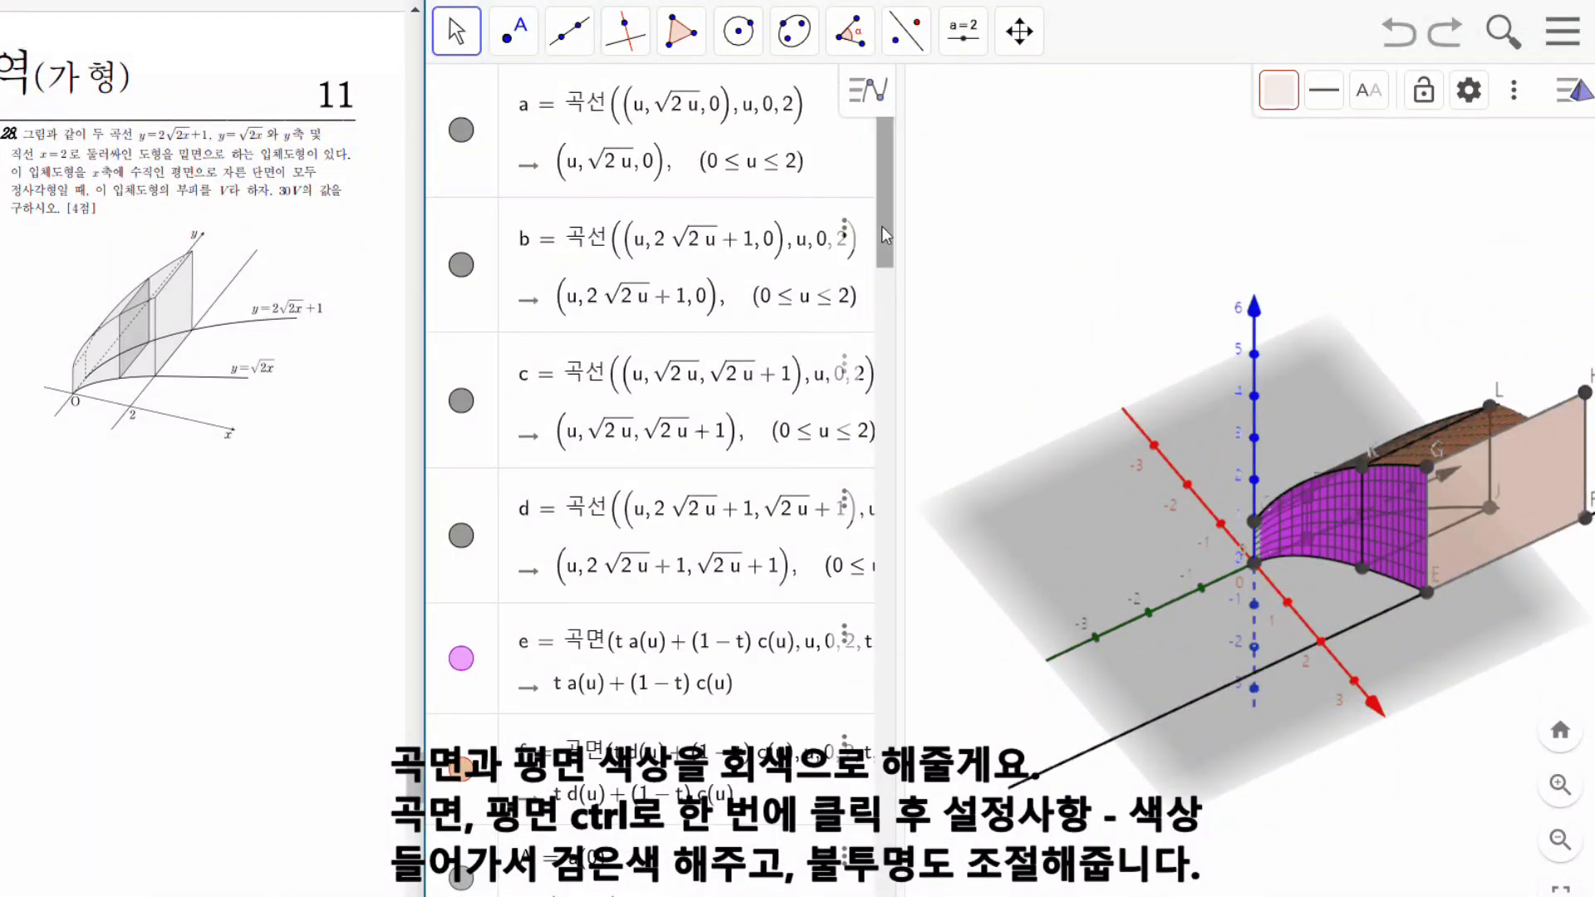
Colour surfaces e and f and the square cross-section polygons black together, and lower their opacity to a light grey.
{"action": "scroll", "coordinate": [880, 226], "scroll_direction": "down", "scroll_amount": 2}
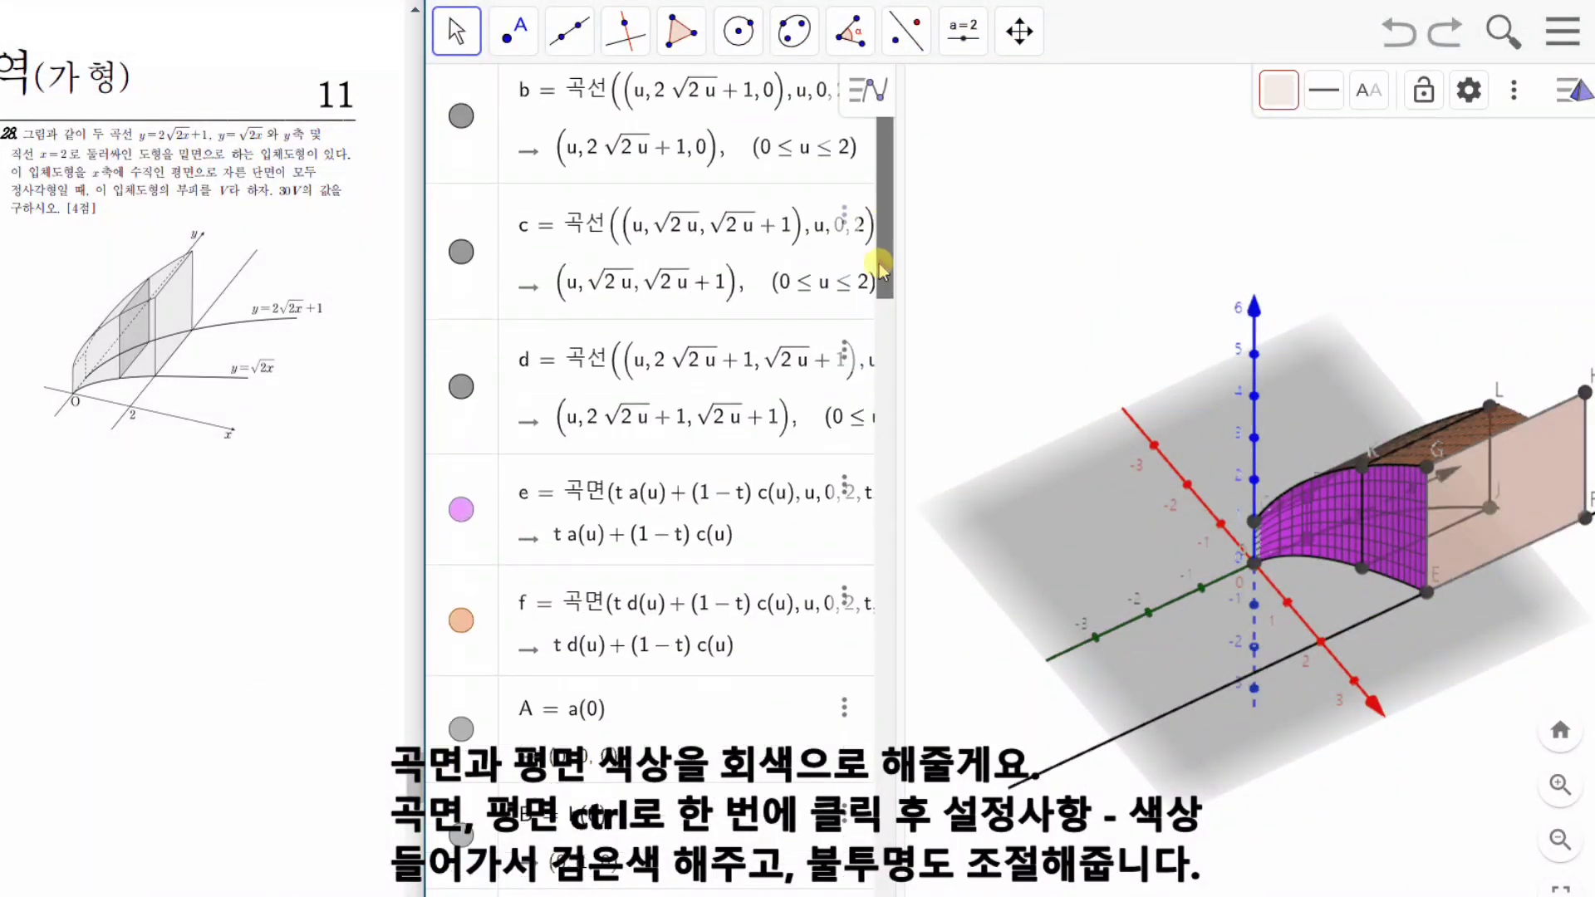
{"action": "left_click", "coordinate": [462, 491]}
{"action": "left_click", "coordinate": [462, 491]}
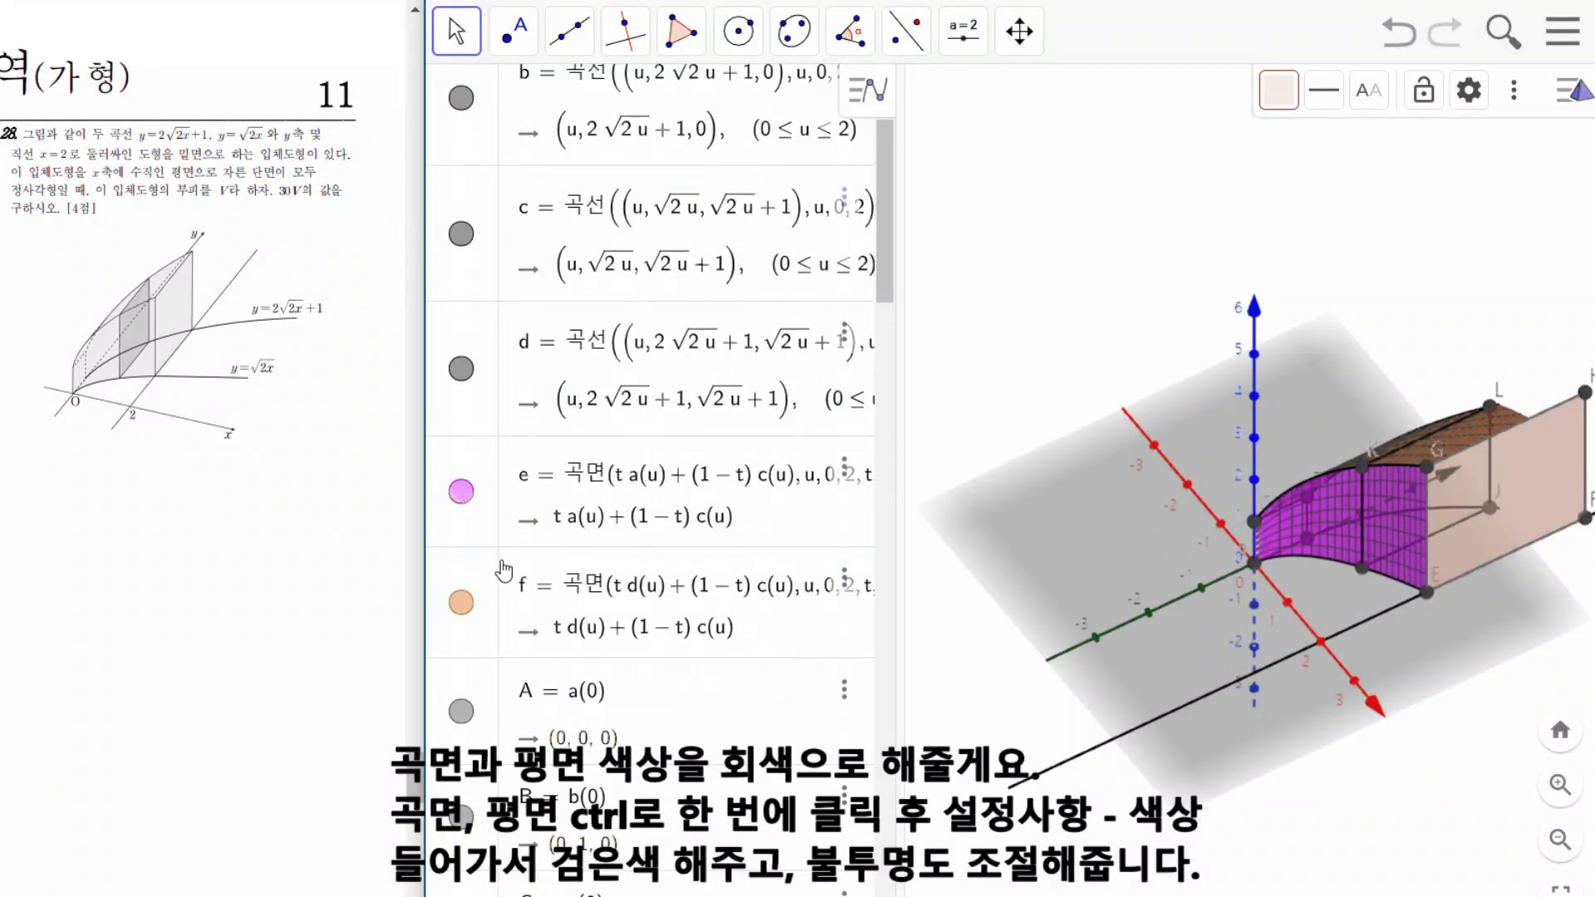
{"action": "left_click", "coordinate": [493, 540]}
{"action": "left_click", "coordinate": [493, 582], "text": "ctrl"}
{"action": "left_click_drag", "start_coordinate": [894, 225], "coordinate": [886, 810]}
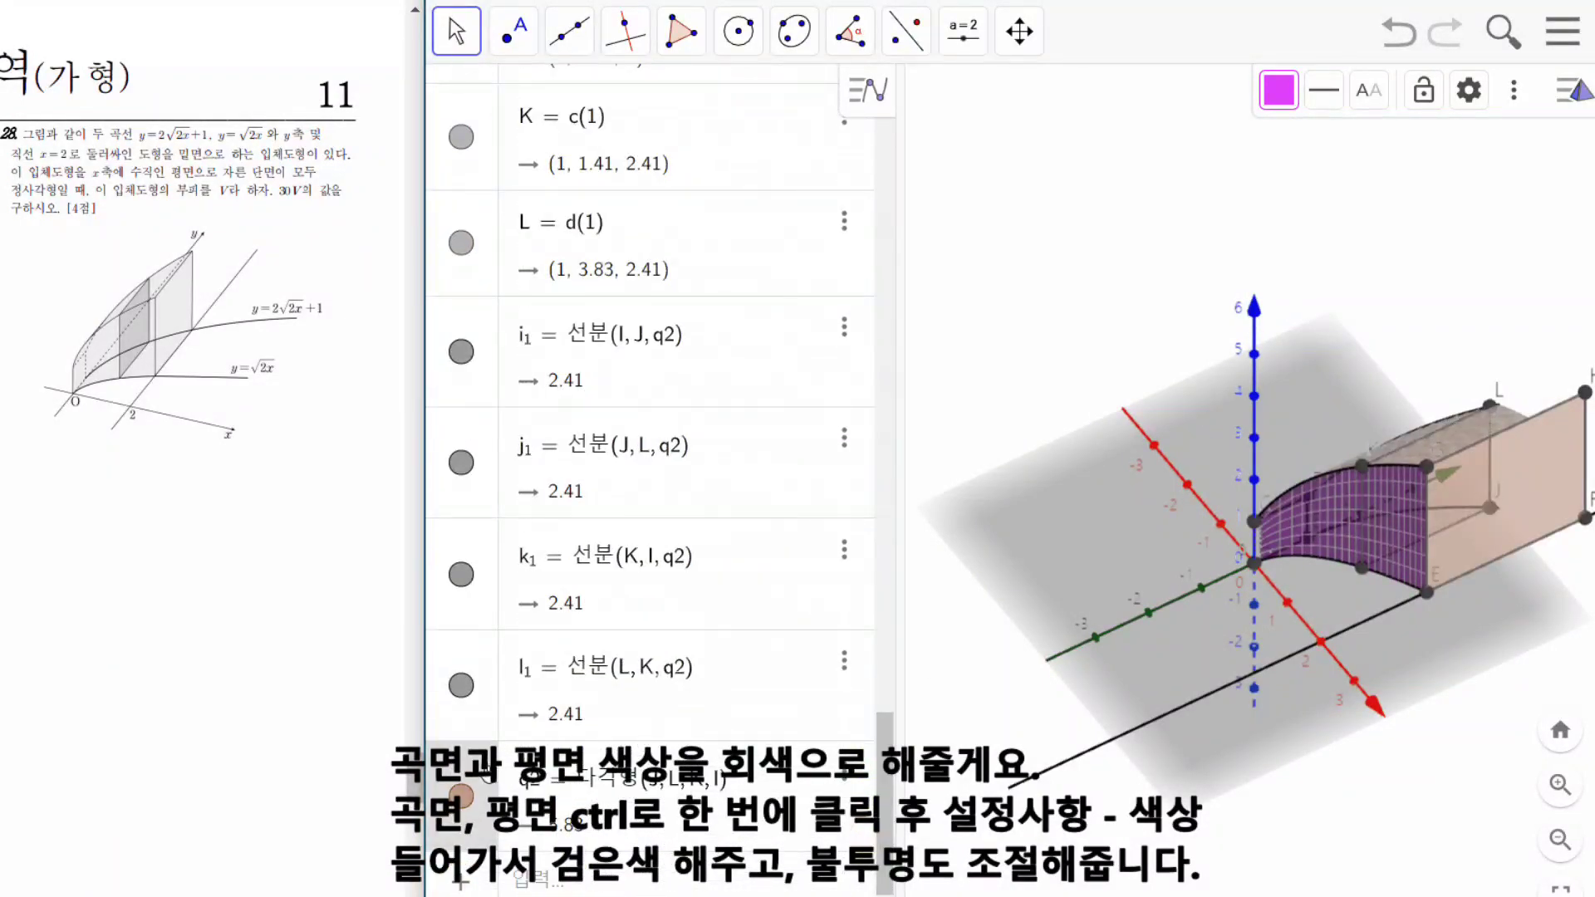
{"action": "right_click", "coordinate": [488, 775]}
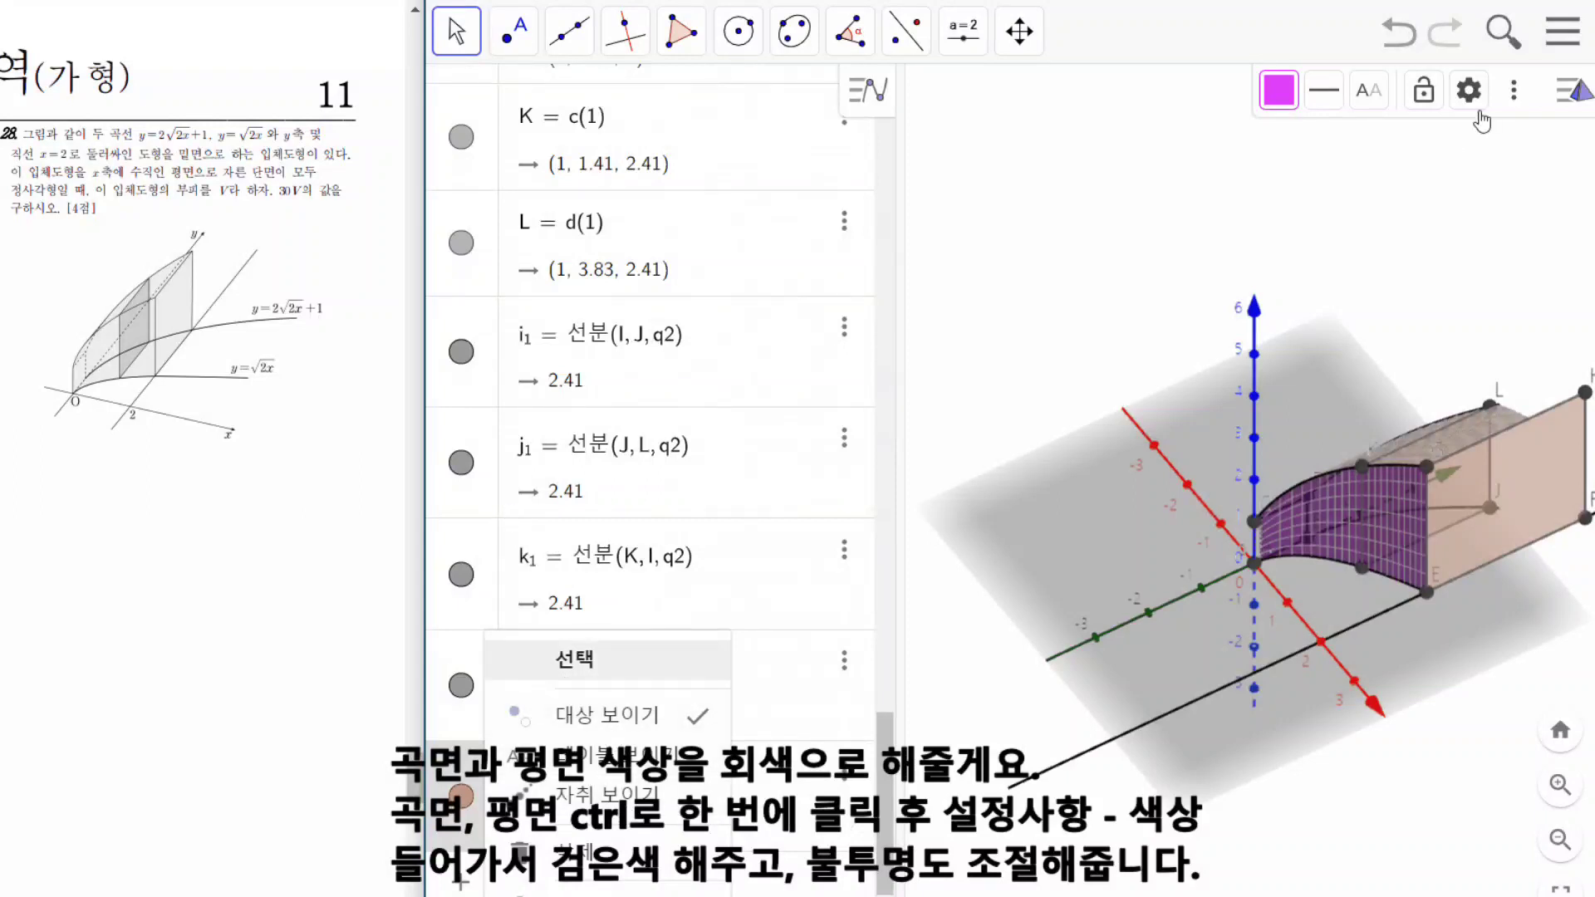
{"action": "left_click", "coordinate": [1469, 90]}
{"action": "left_click", "coordinate": [1403, 92]}
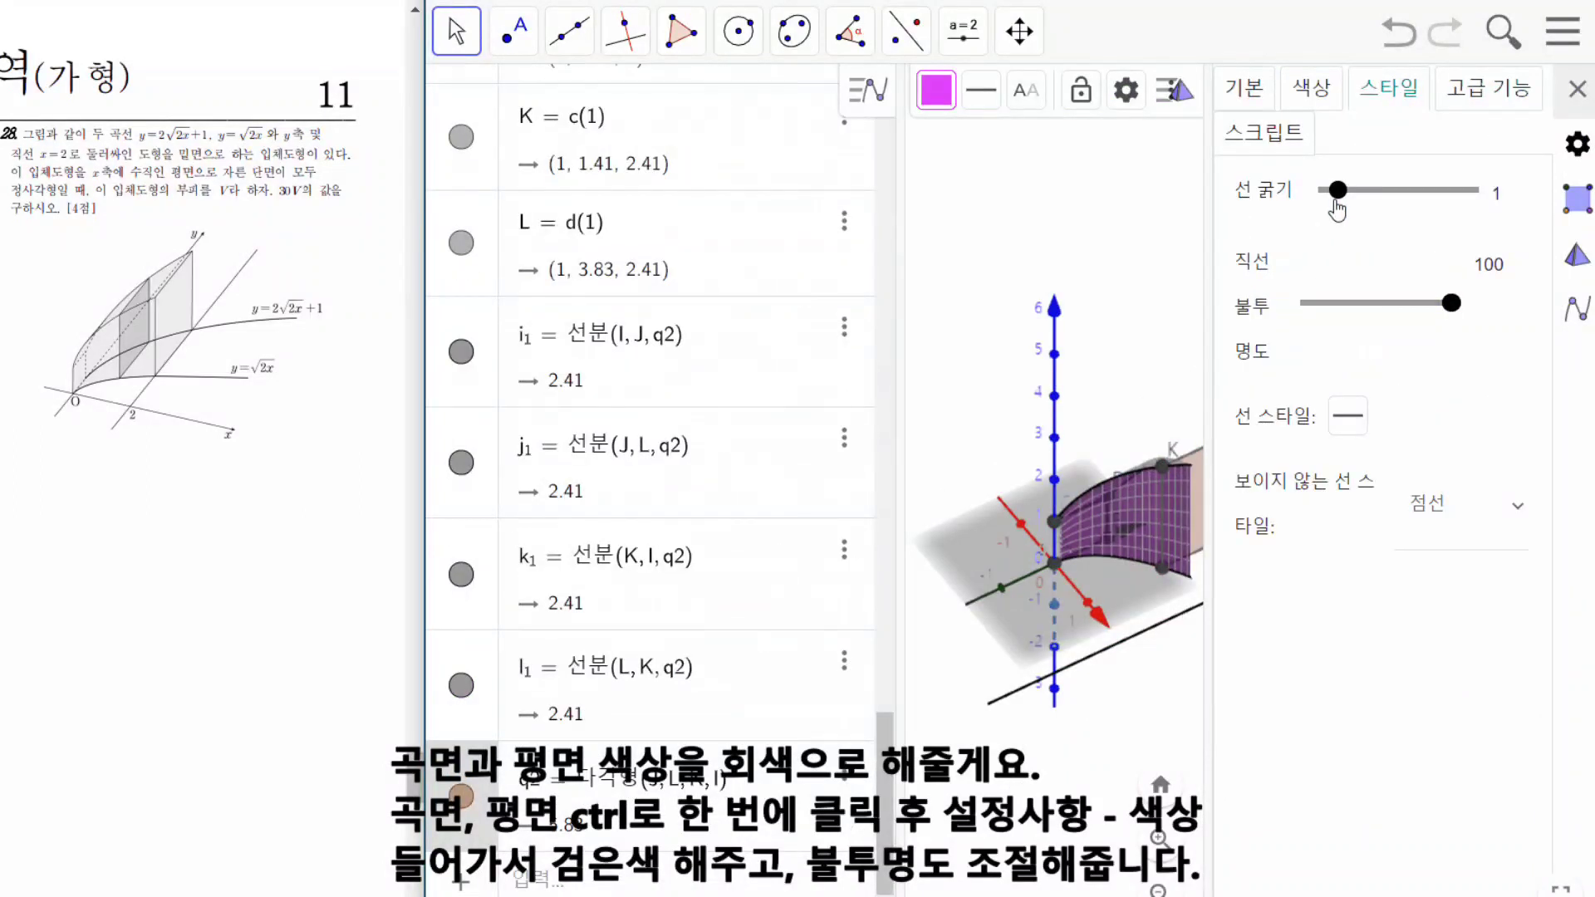
{"action": "left_click", "coordinate": [1321, 89]}
{"action": "left_click", "coordinate": [1255, 380]}
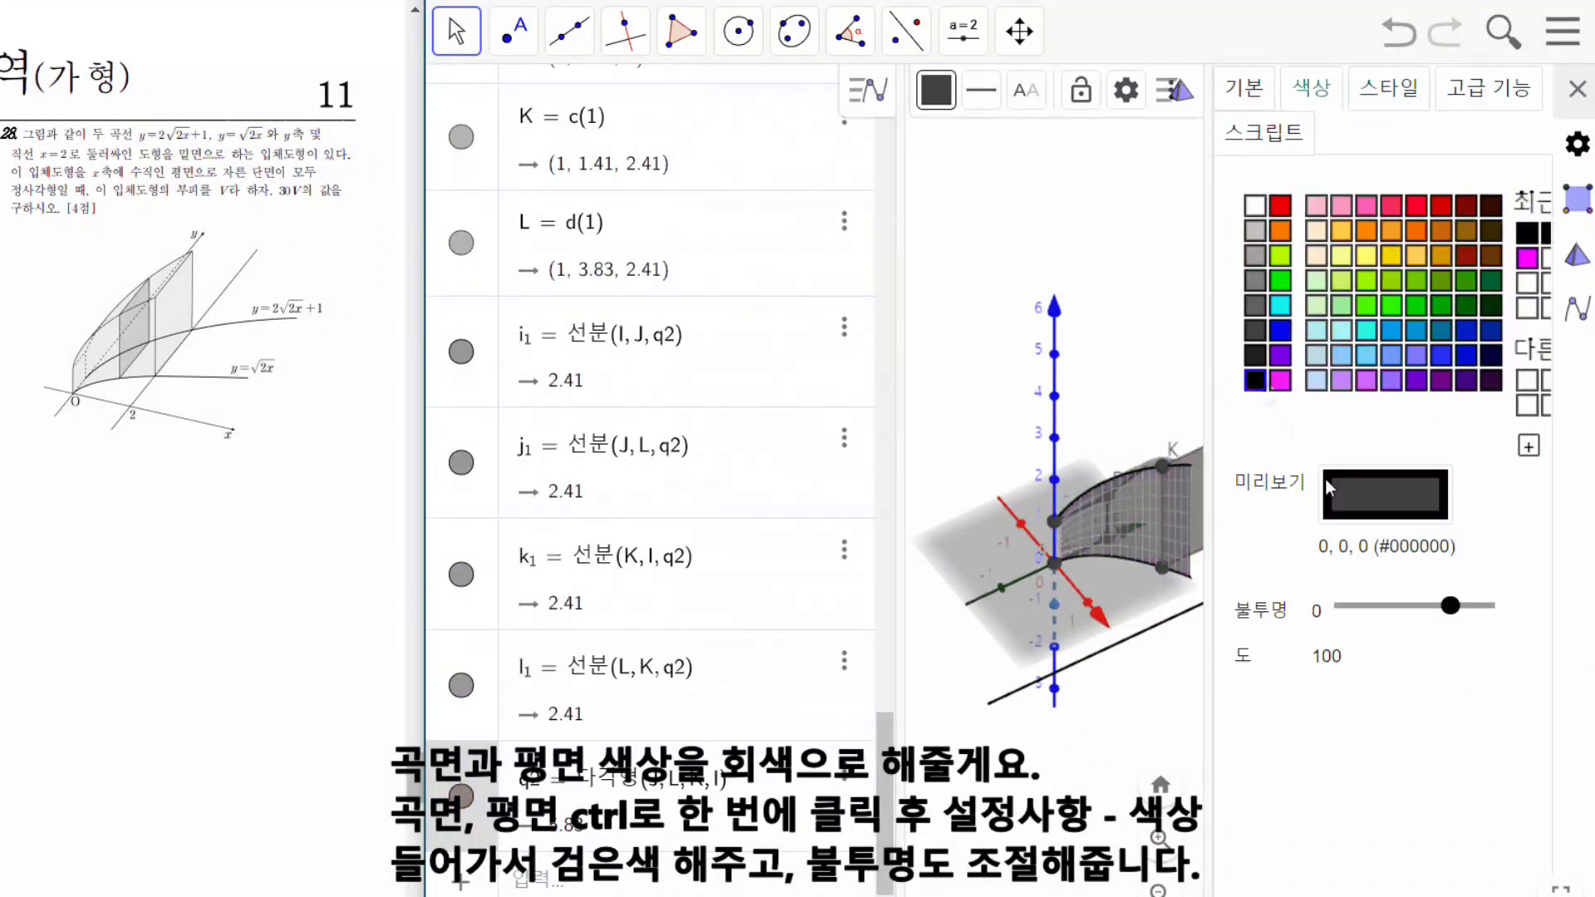
{"action": "left_click_drag", "start_coordinate": [1449, 608], "coordinate": [1366, 609]}
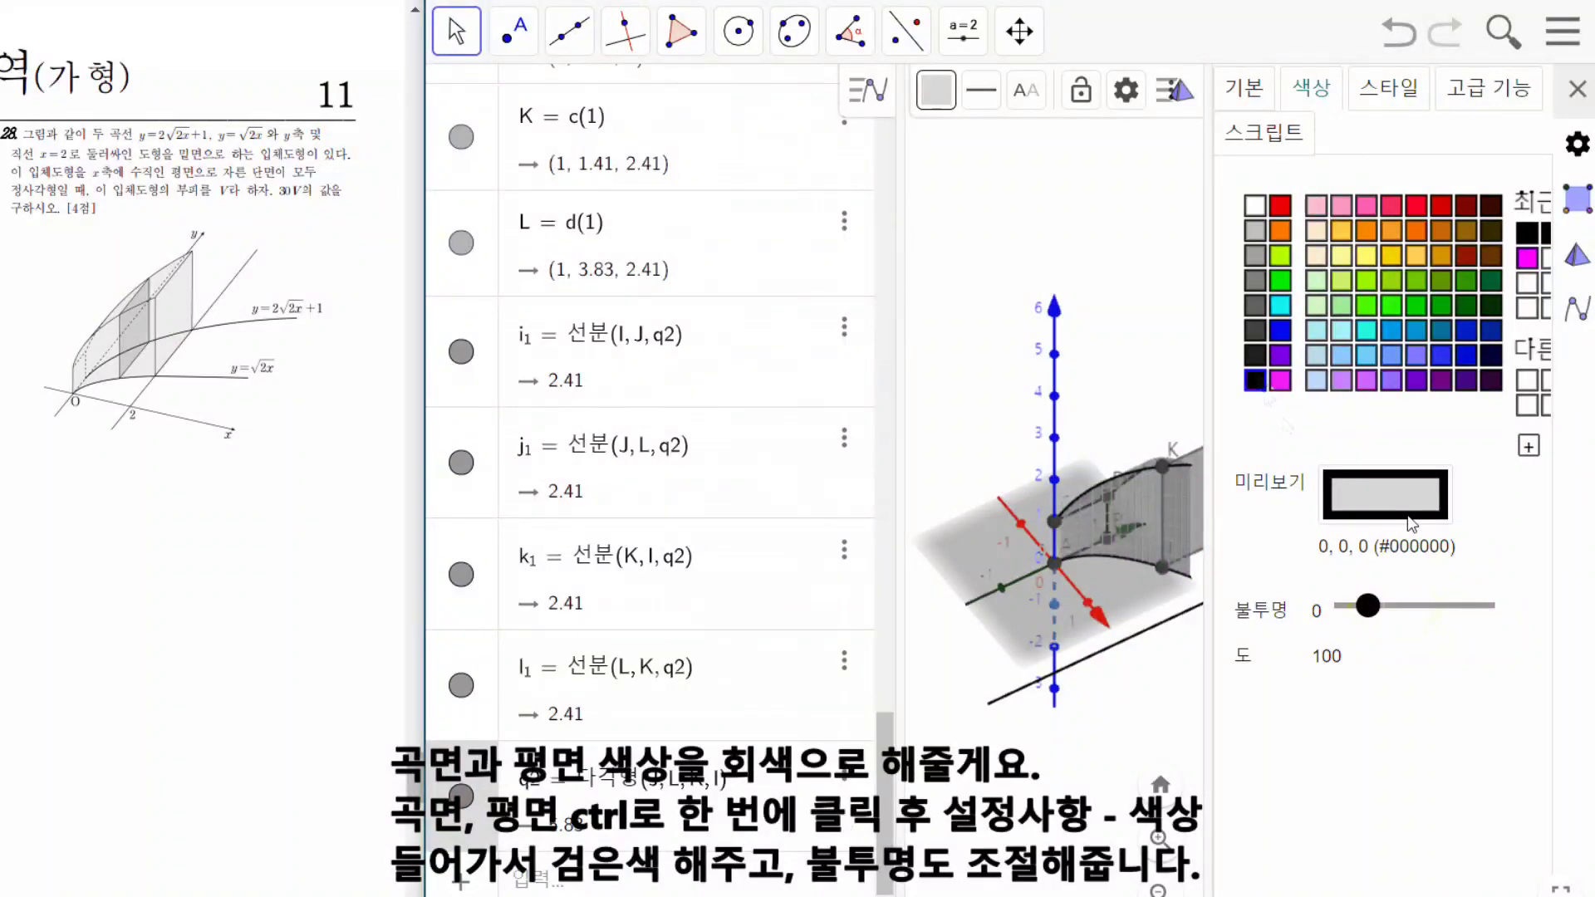
{"action": "left_click", "coordinate": [1575, 91]}
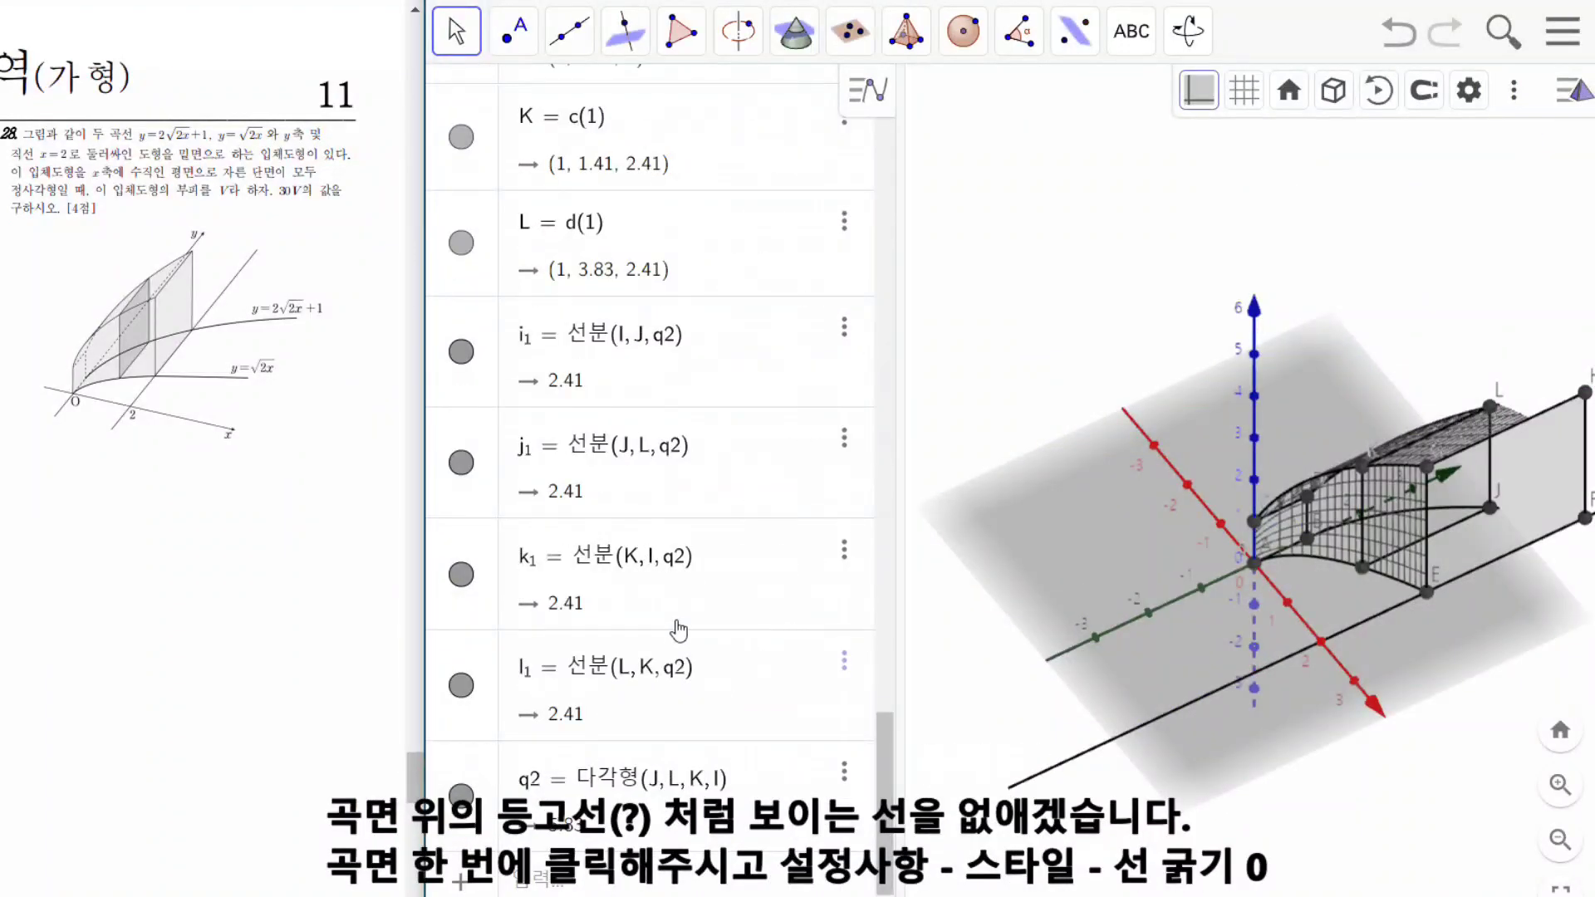
Remove the grid lines on surfaces e and f by setting their line thickness to 0.
{"action": "scroll", "coordinate": [679, 632], "scroll_direction": "up", "scroll_amount": 5}
{"action": "scroll", "coordinate": [679, 632], "scroll_direction": "up", "scroll_amount": 10}
{"action": "left_click", "coordinate": [477, 677]}
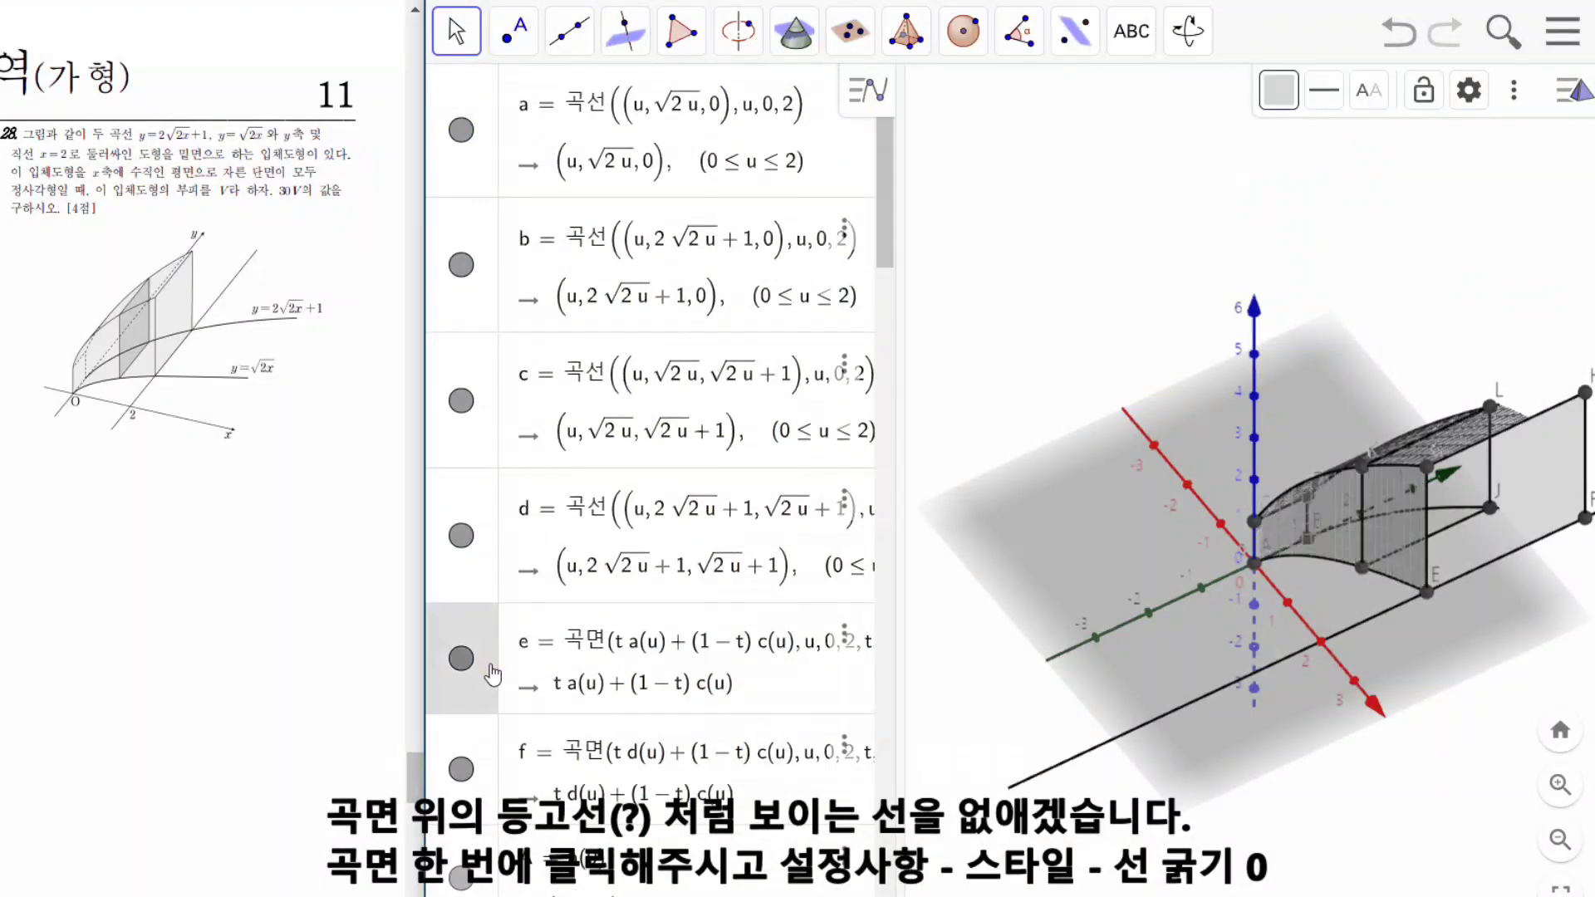
{"action": "right_click", "coordinate": [521, 730]}
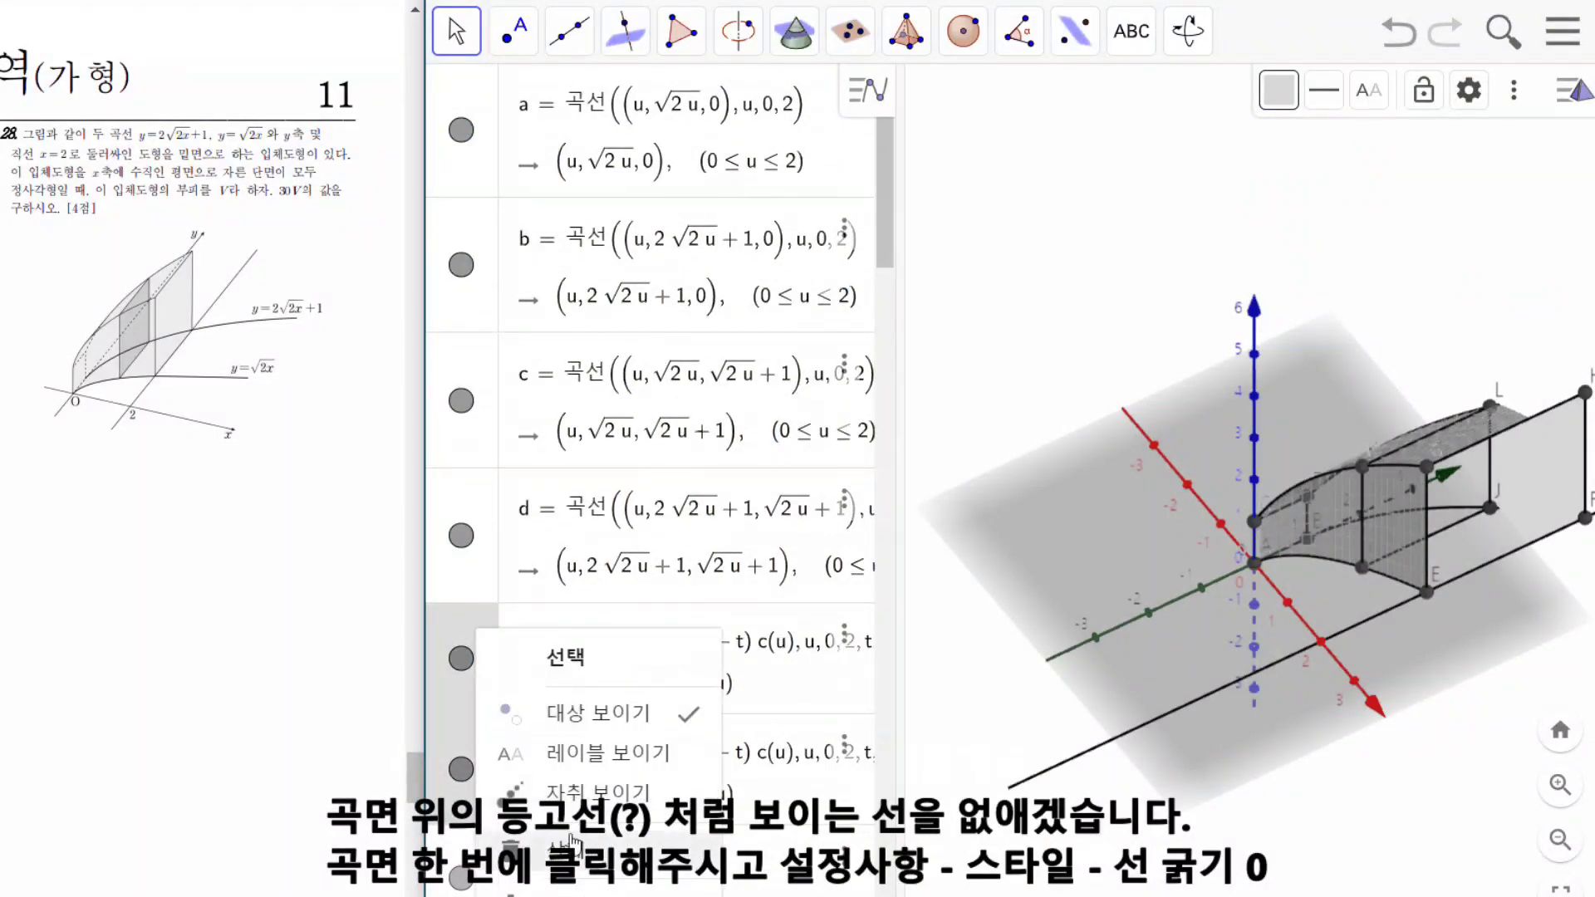
{"action": "left_click", "coordinate": [1469, 89]}
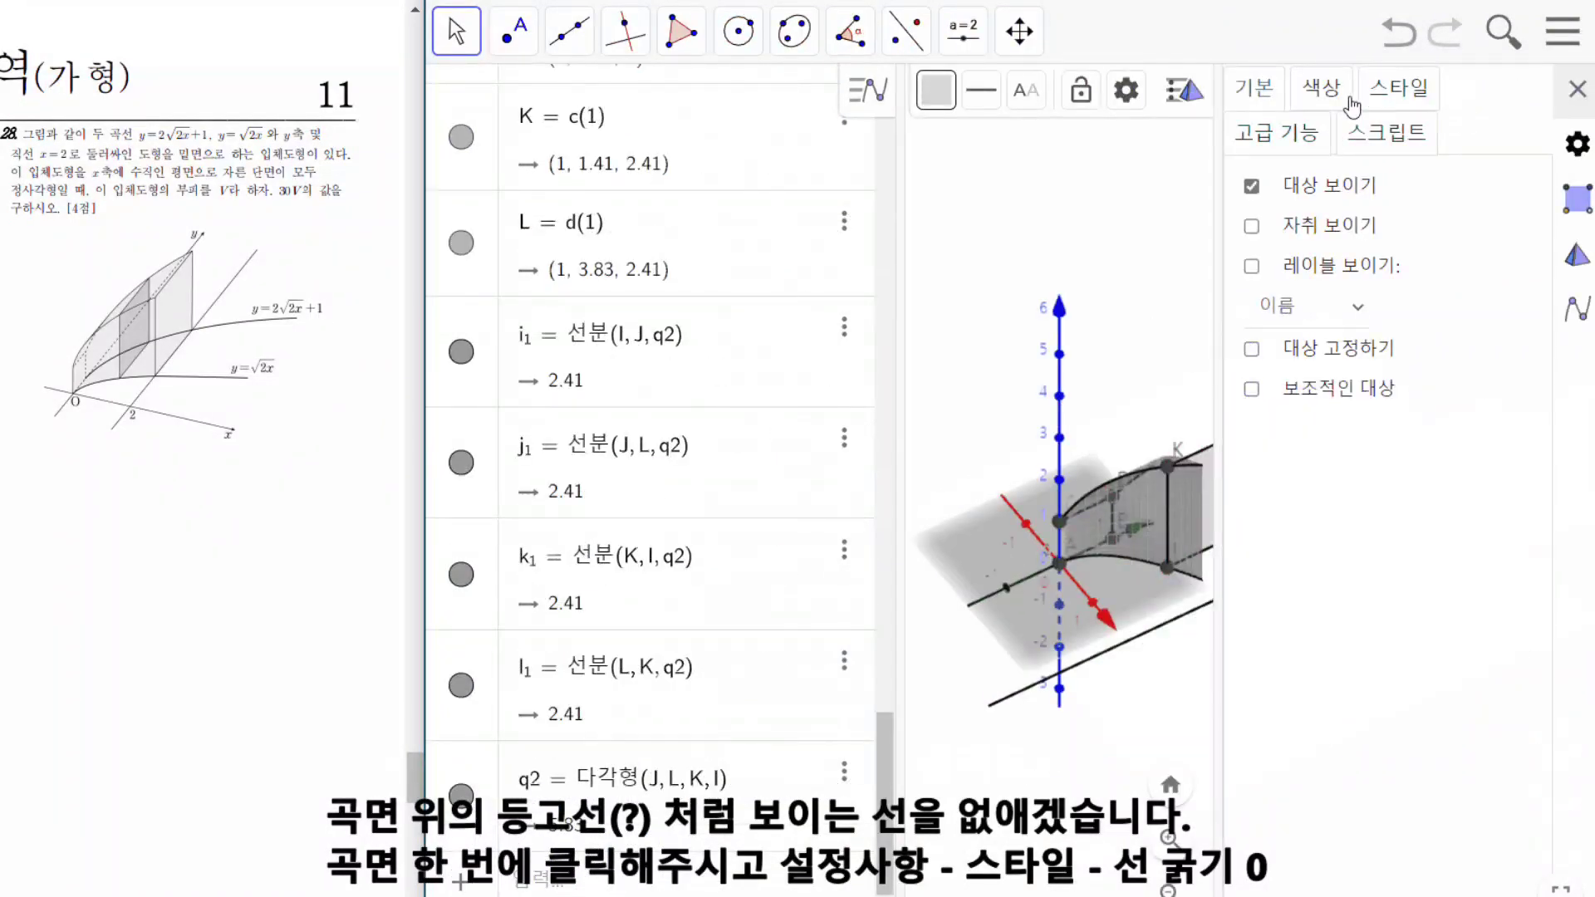
{"action": "left_click", "coordinate": [1398, 90]}
{"action": "left_click_drag", "start_coordinate": [1340, 276], "coordinate": [1332, 276]}
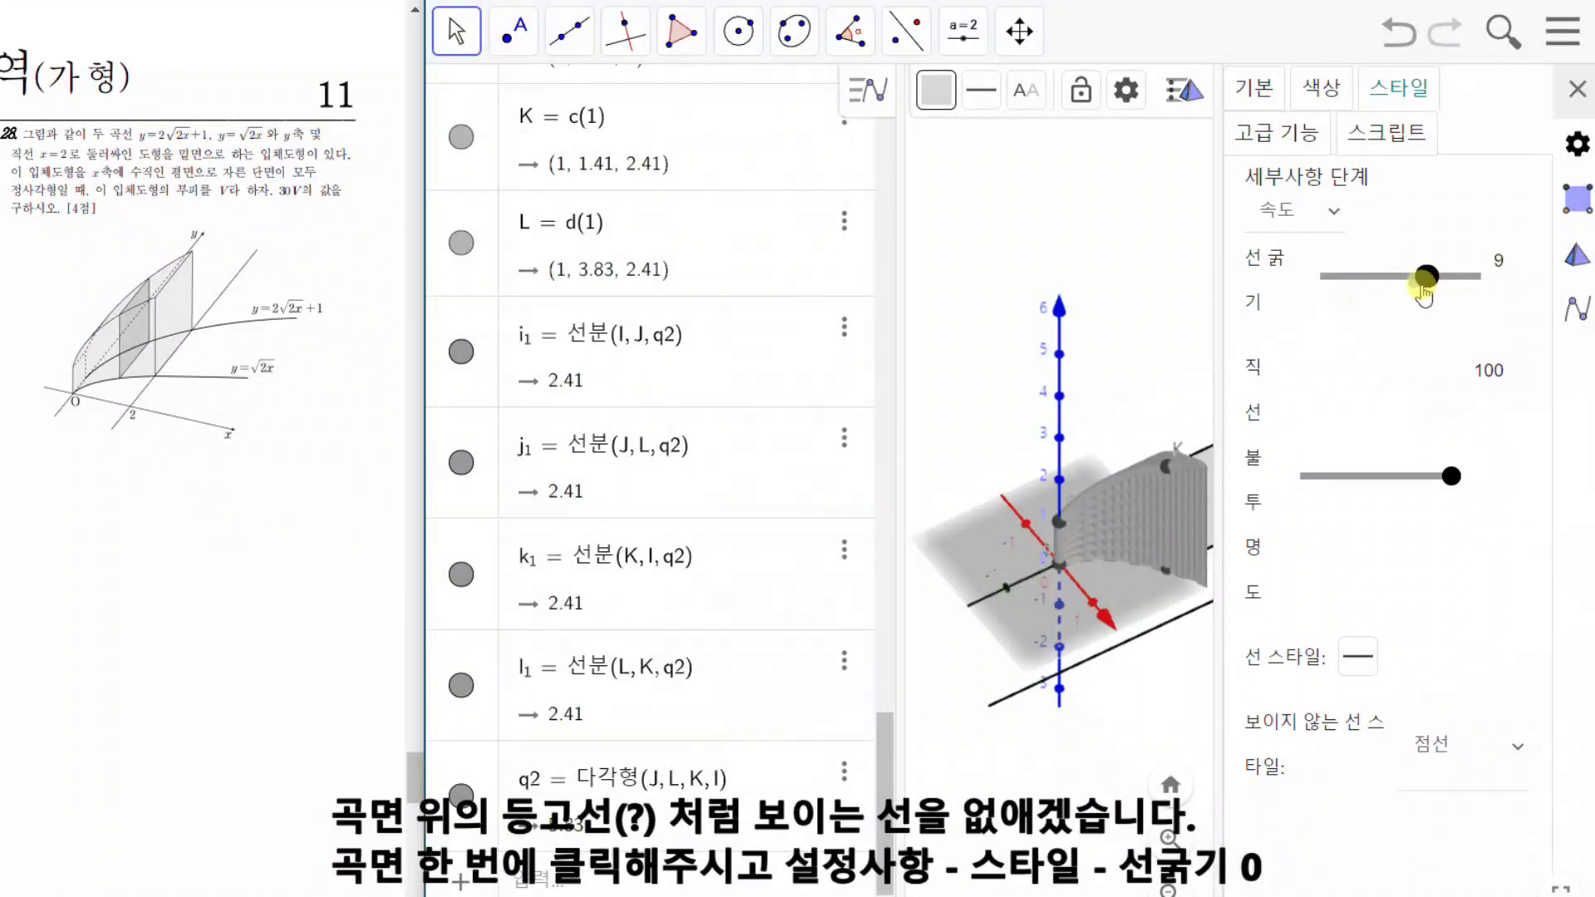
Raise the opacity of the middle square polygon q2 so it is darker than the other faces.
{"action": "left_click", "coordinate": [486, 827]}
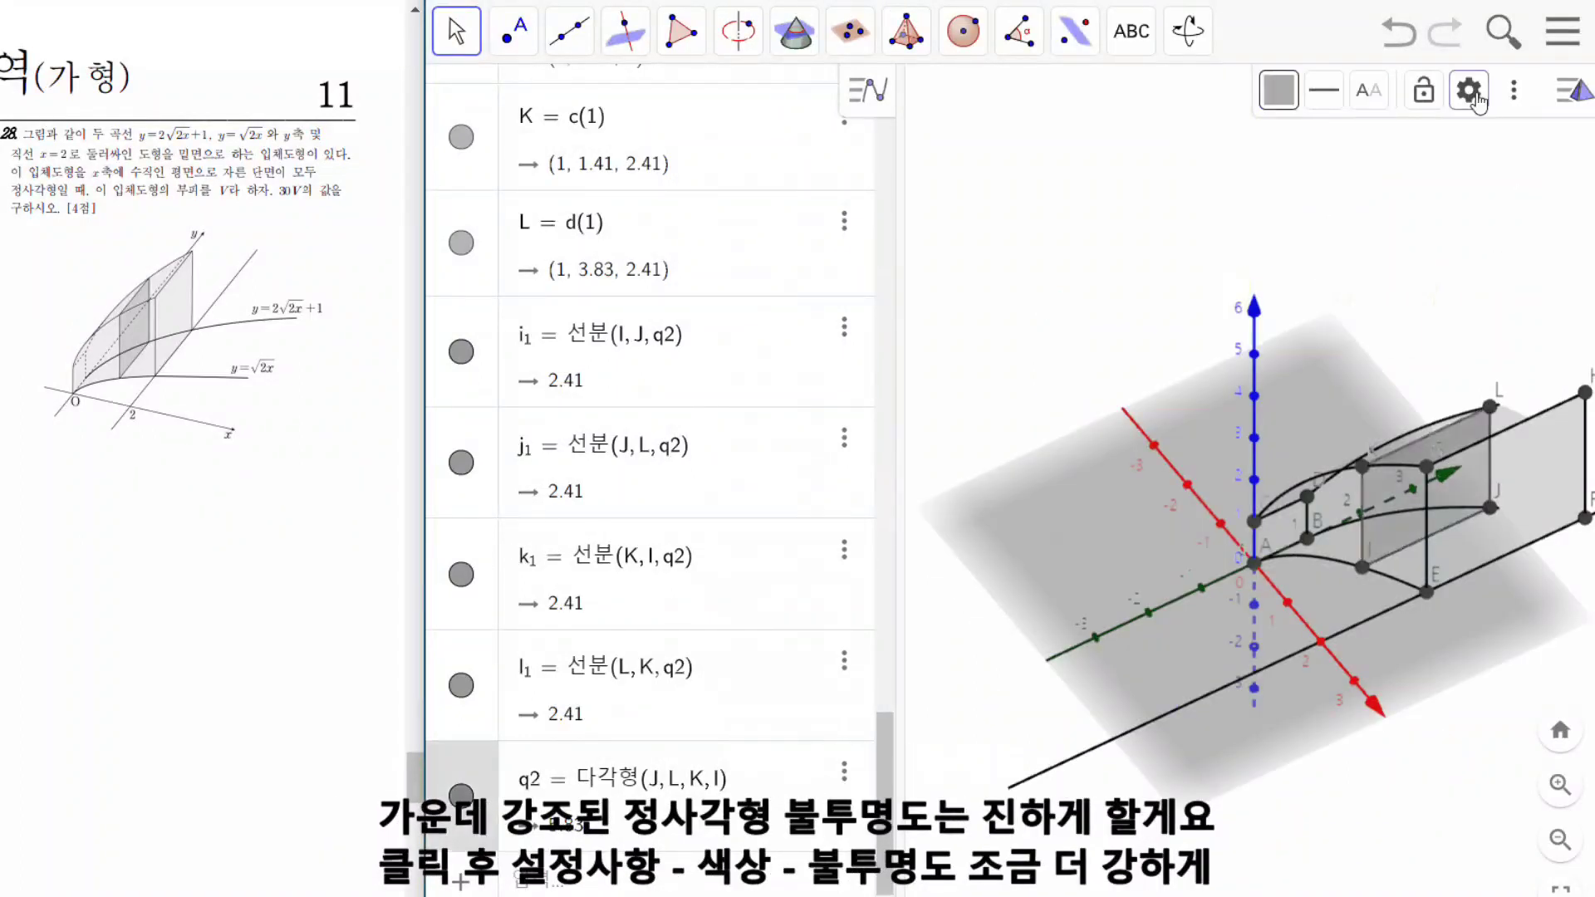
{"action": "left_click", "coordinate": [1469, 89]}
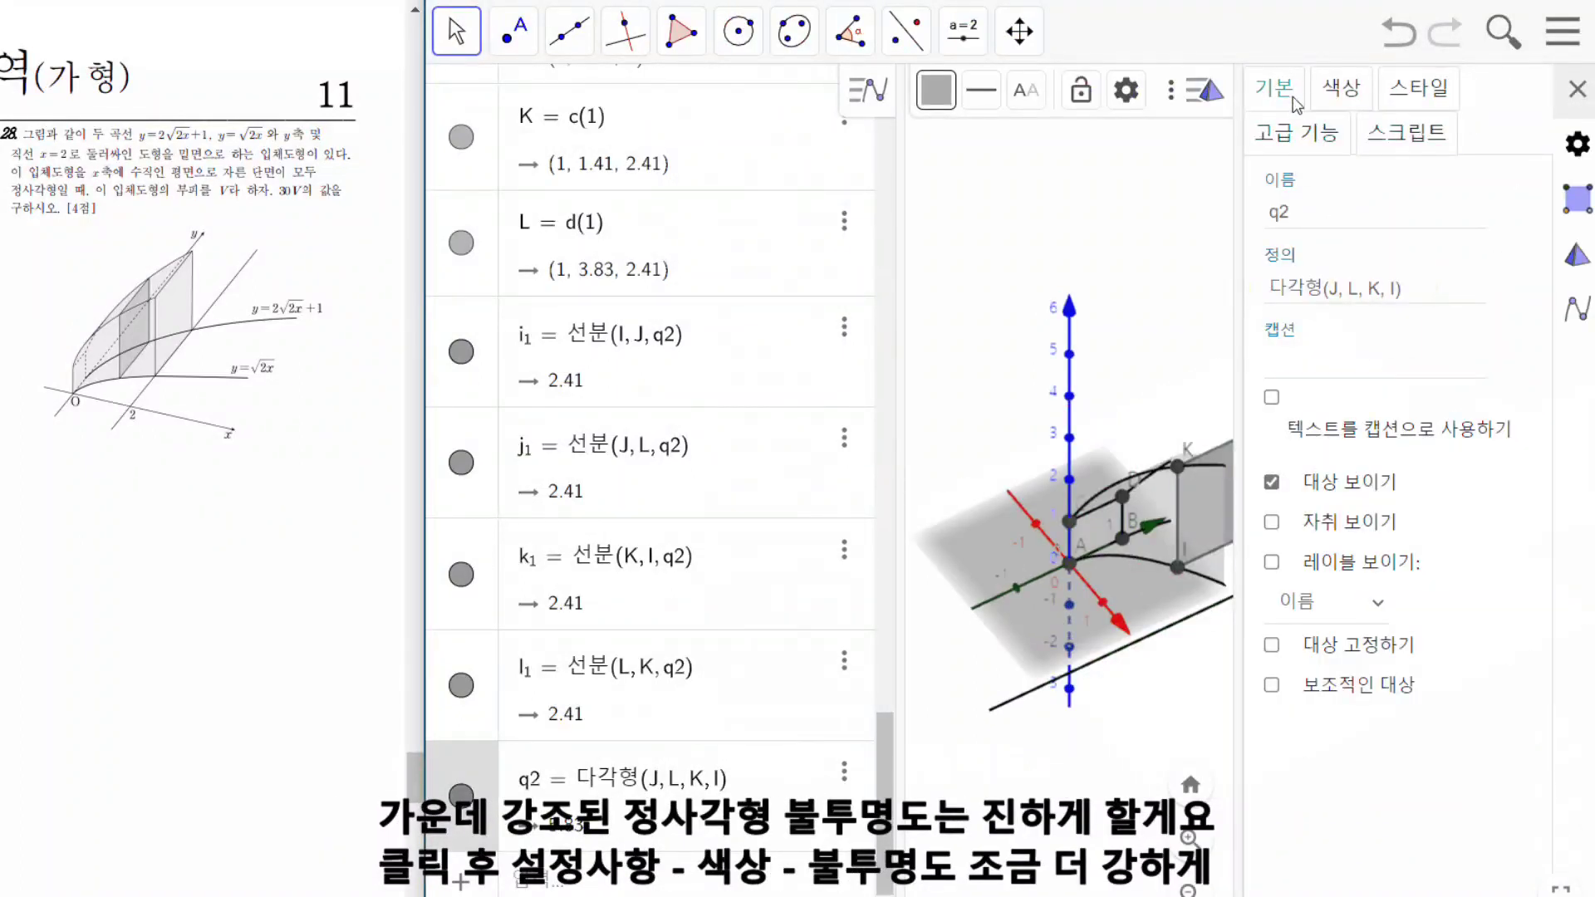
{"action": "left_click", "coordinate": [1327, 89]}
{"action": "left_click_drag", "start_coordinate": [1400, 645], "coordinate": [1430, 645]}
{"action": "left_click", "coordinate": [1578, 255]}
{"action": "left_click", "coordinate": [1577, 88]}
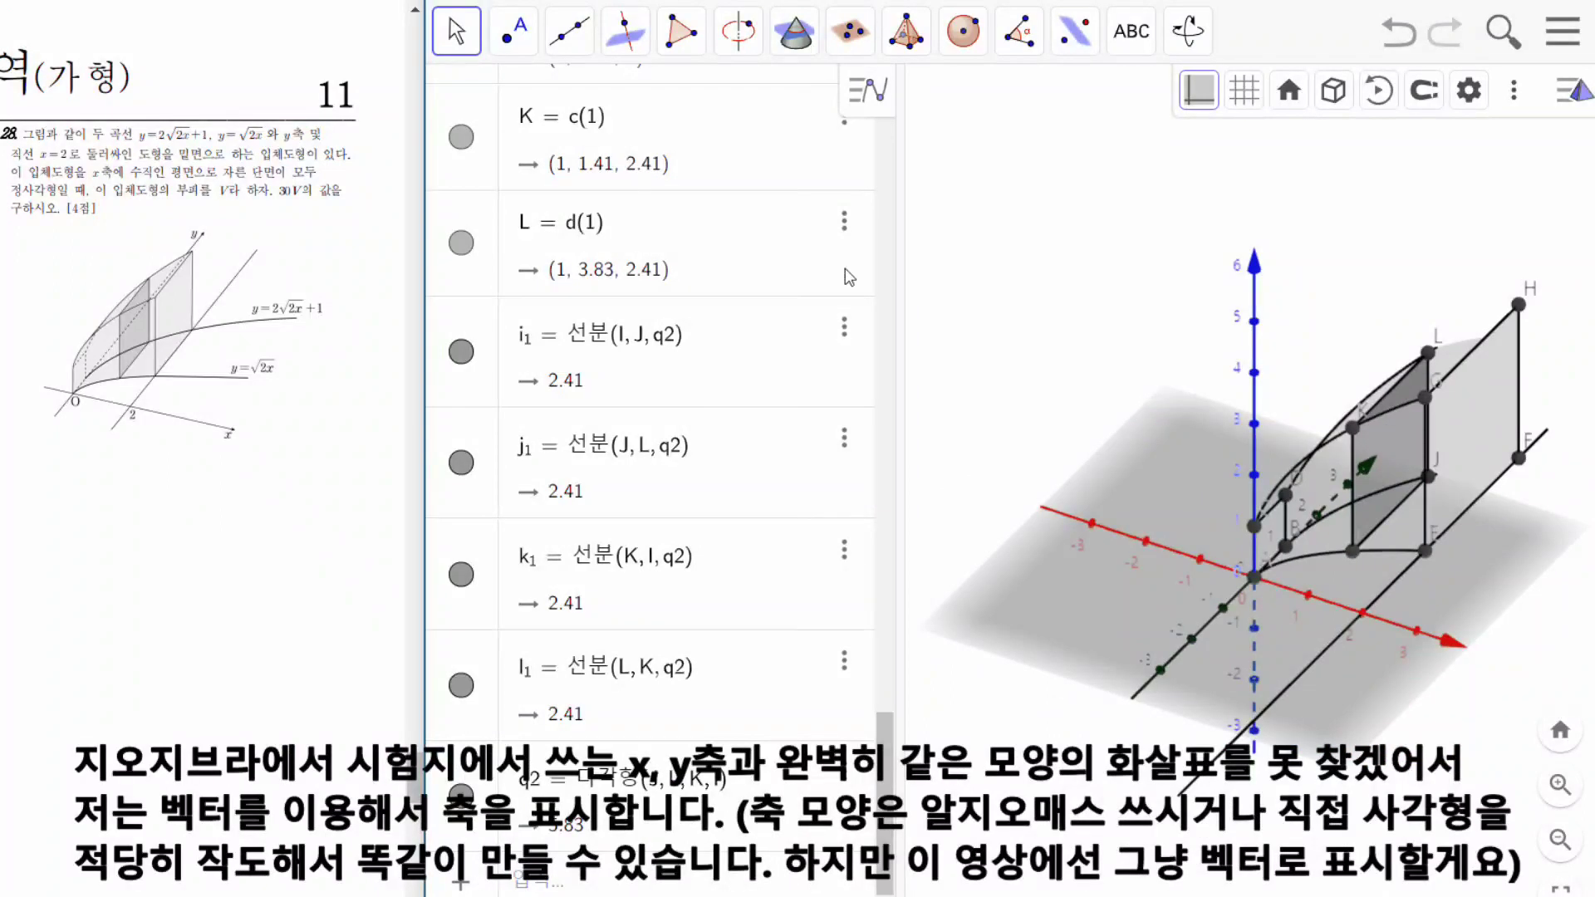
Place points on the x-axis at x = -1 and x = 3 and on the y-axis at y = -1, undoing any misplaced point.
{"action": "left_click", "coordinate": [513, 31]}
{"action": "left_click", "coordinate": [548, 153]}
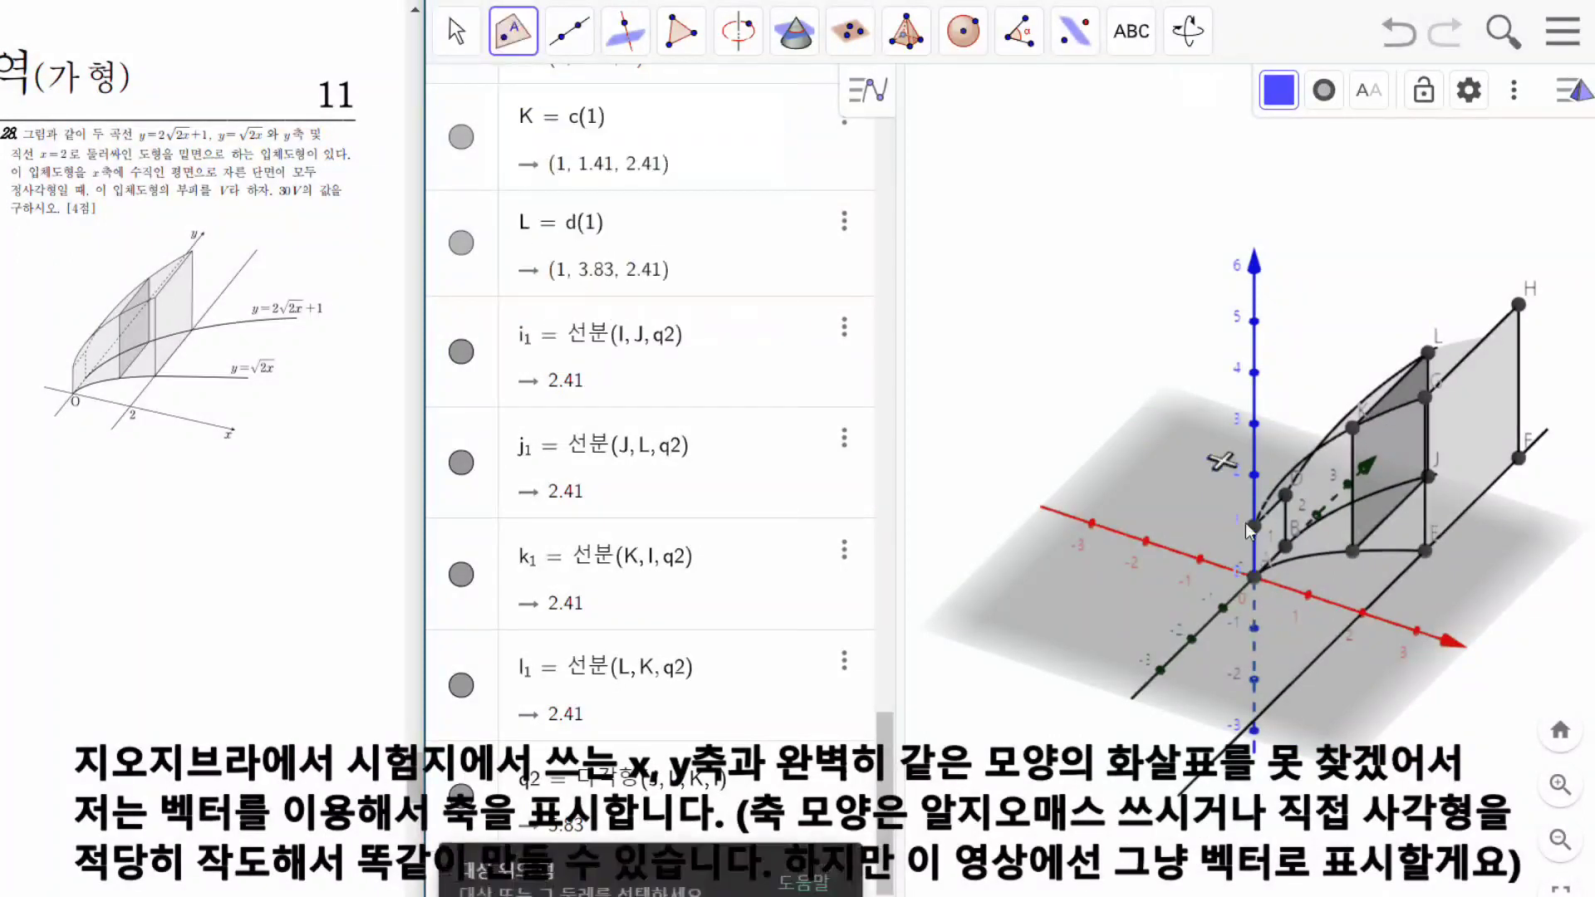
{"action": "left_click", "coordinate": [1201, 560]}
{"action": "left_click", "coordinate": [1419, 632]}
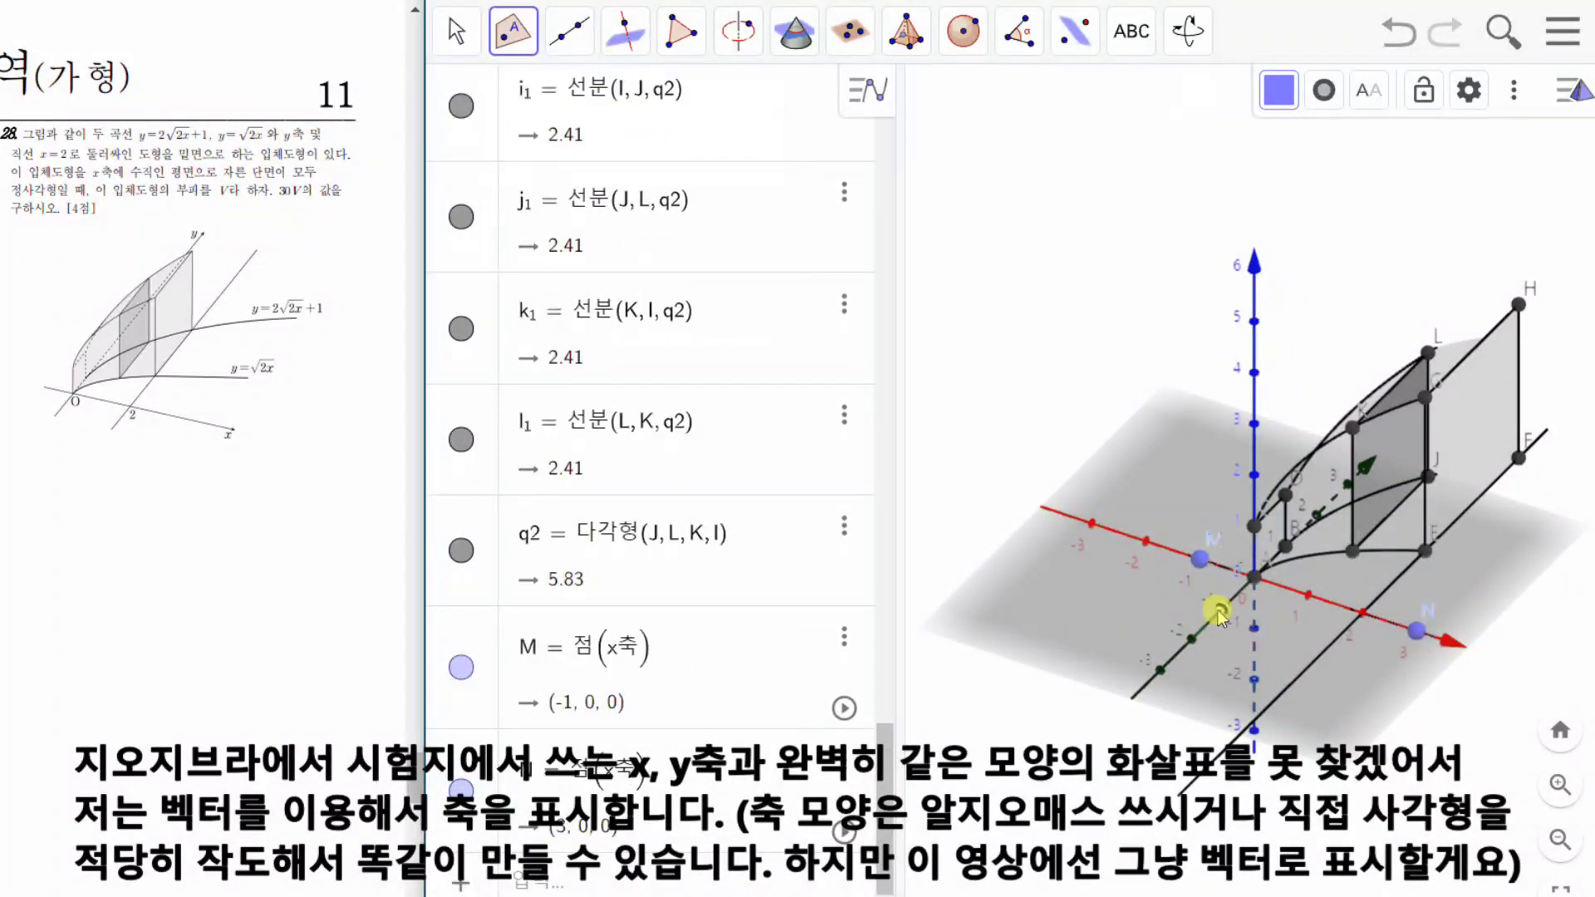
{"action": "left_click", "coordinate": [1217, 613]}
{"action": "left_click", "coordinate": [1347, 486]}
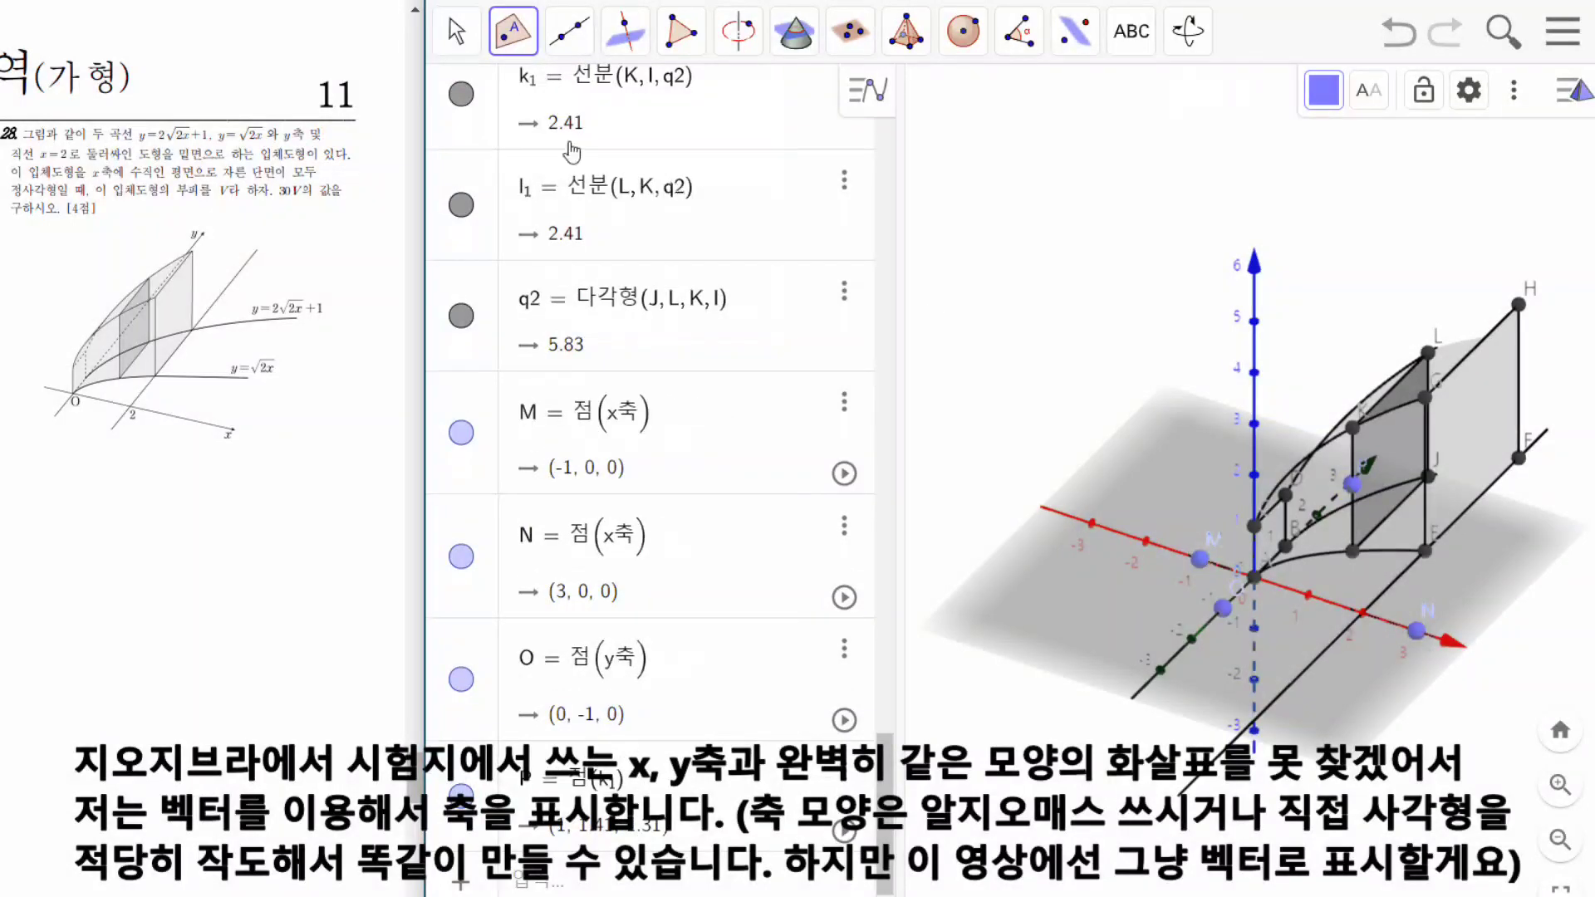
{"action": "key", "text": "ctrl+z"}
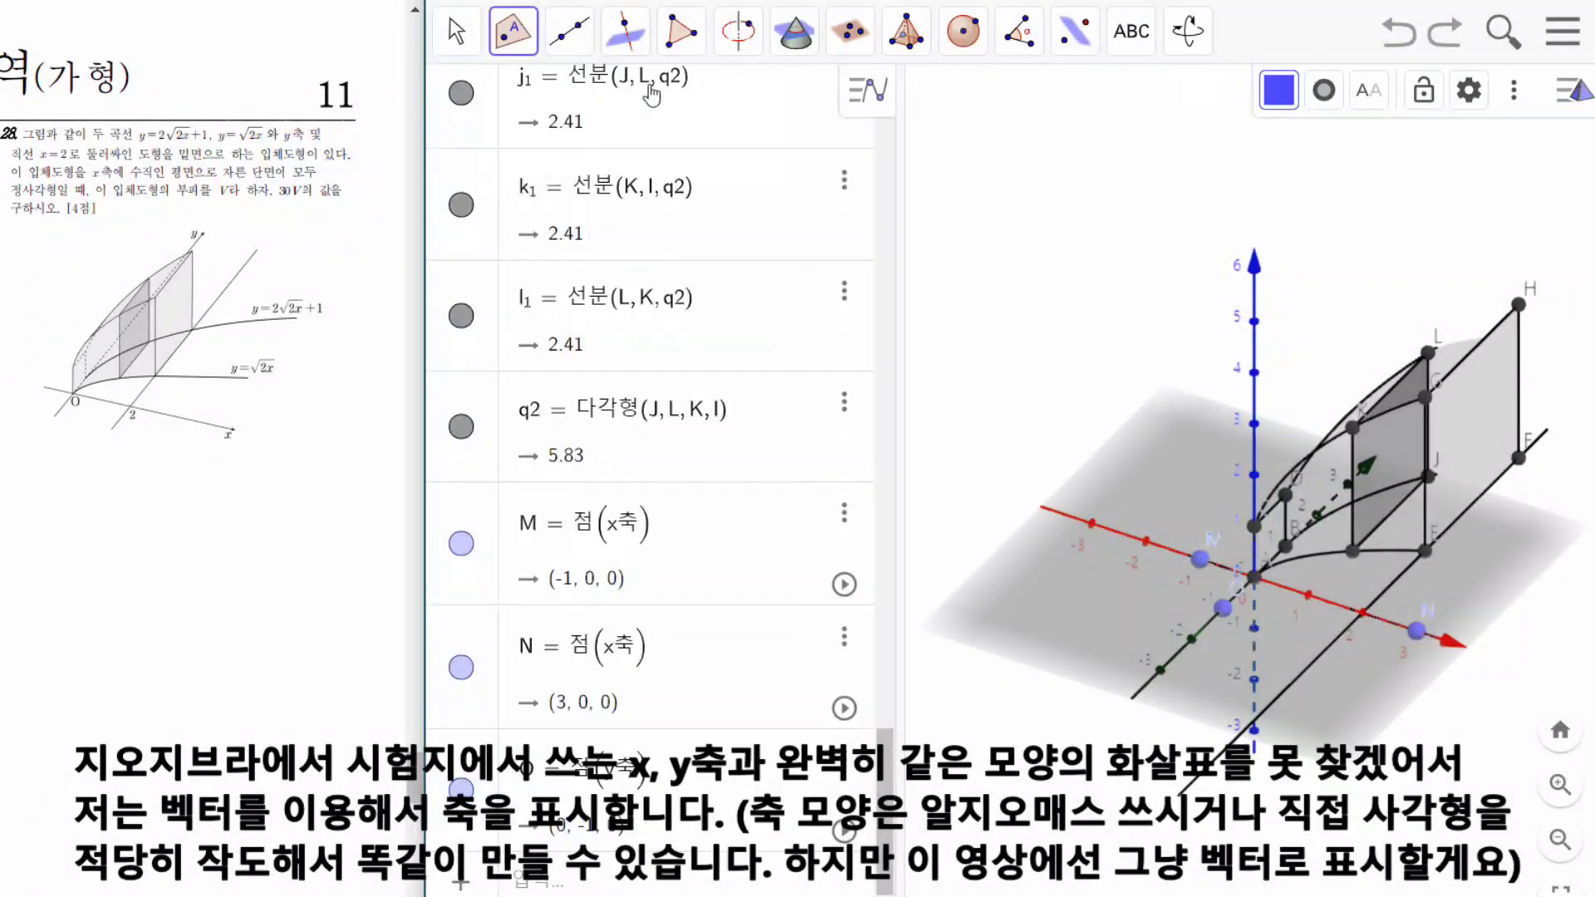
Place a point on the positive y-axis at y = 3.
{"action": "left_click", "coordinate": [460, 34]}
{"action": "left_click", "coordinate": [1148, 639]}
{"action": "left_click_drag", "start_coordinate": [1148, 639], "coordinate": [980, 582]}
{"action": "left_click", "coordinate": [512, 31]}
{"action": "left_click", "coordinate": [571, 158]}
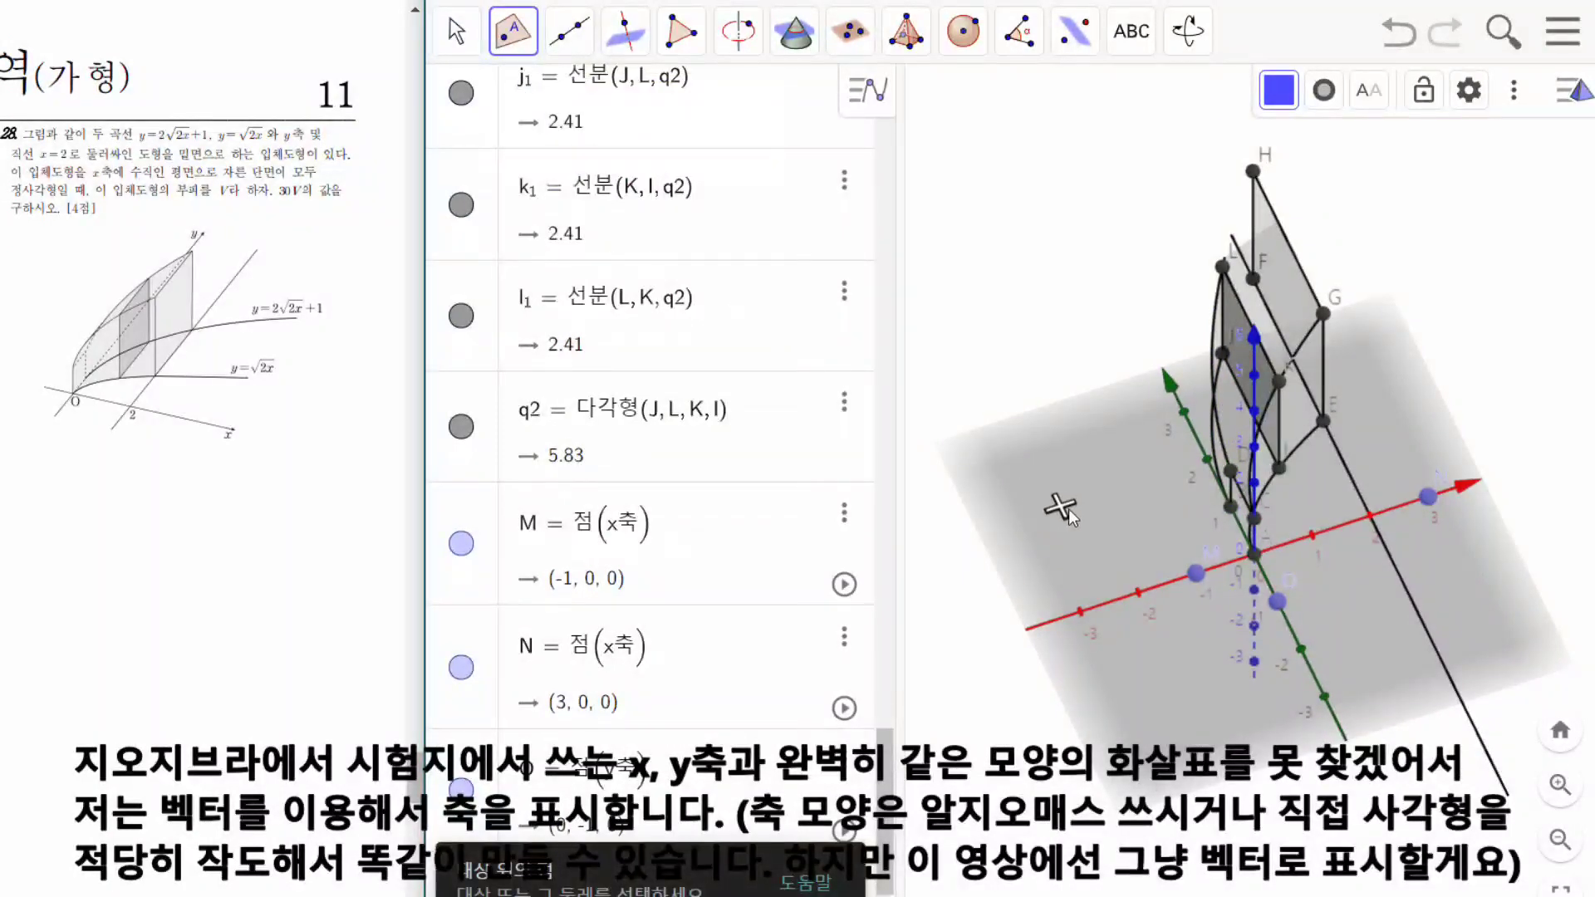
{"action": "left_click", "coordinate": [1184, 412]}
Draw vectors from M to N along the x-axis and from O to P along the y-axis.
{"action": "left_click", "coordinate": [569, 31]}
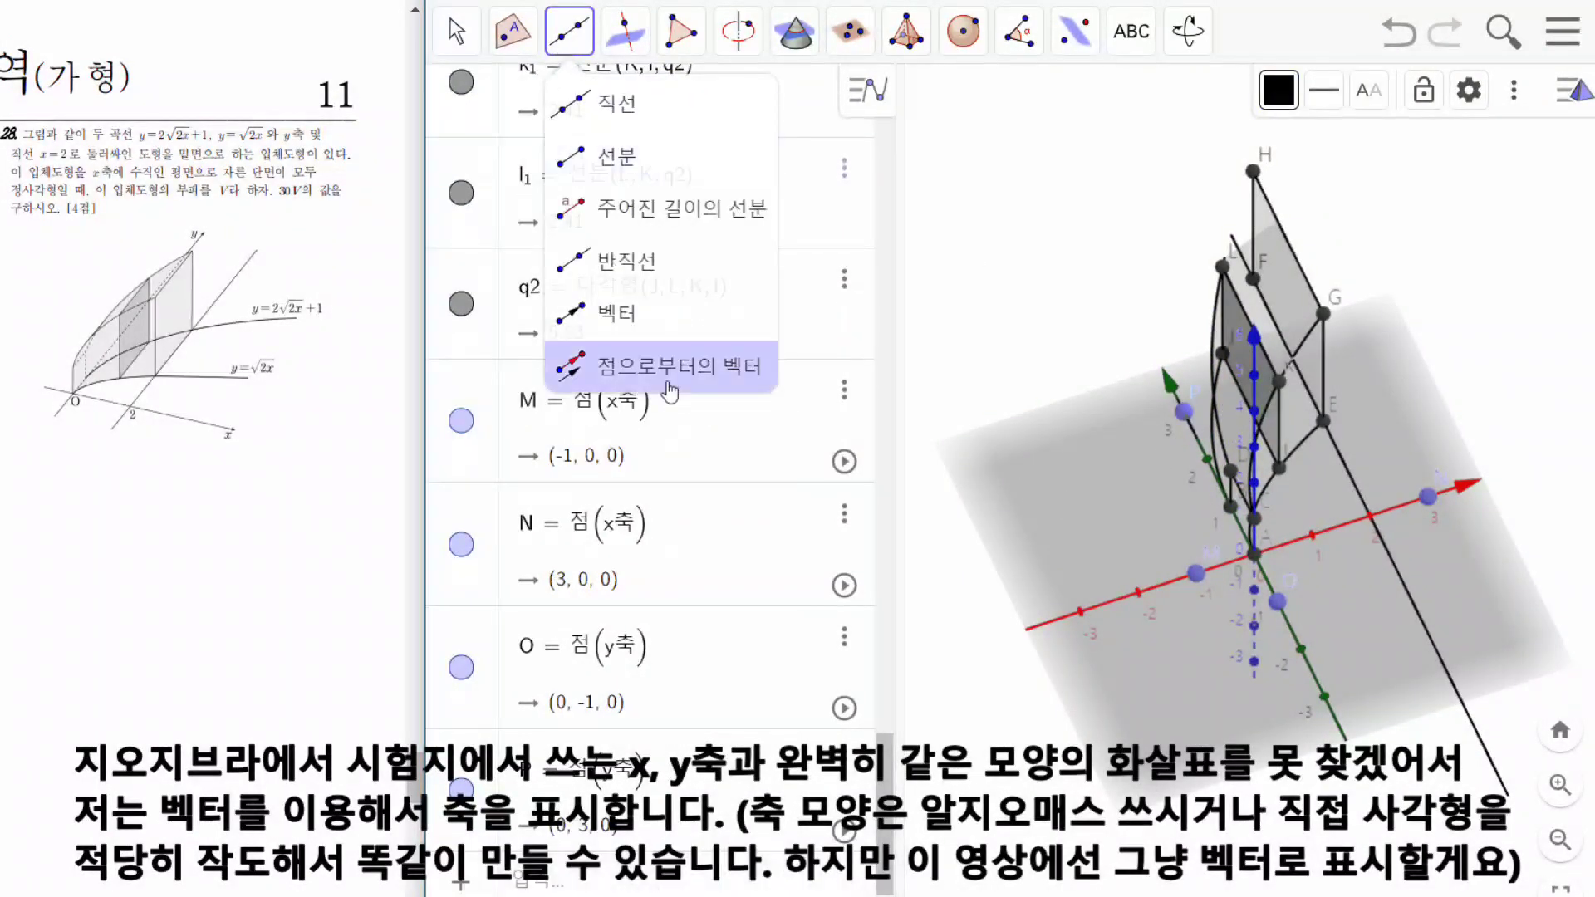
{"action": "left_click", "coordinate": [681, 367]}
{"action": "left_click", "coordinate": [1195, 573]}
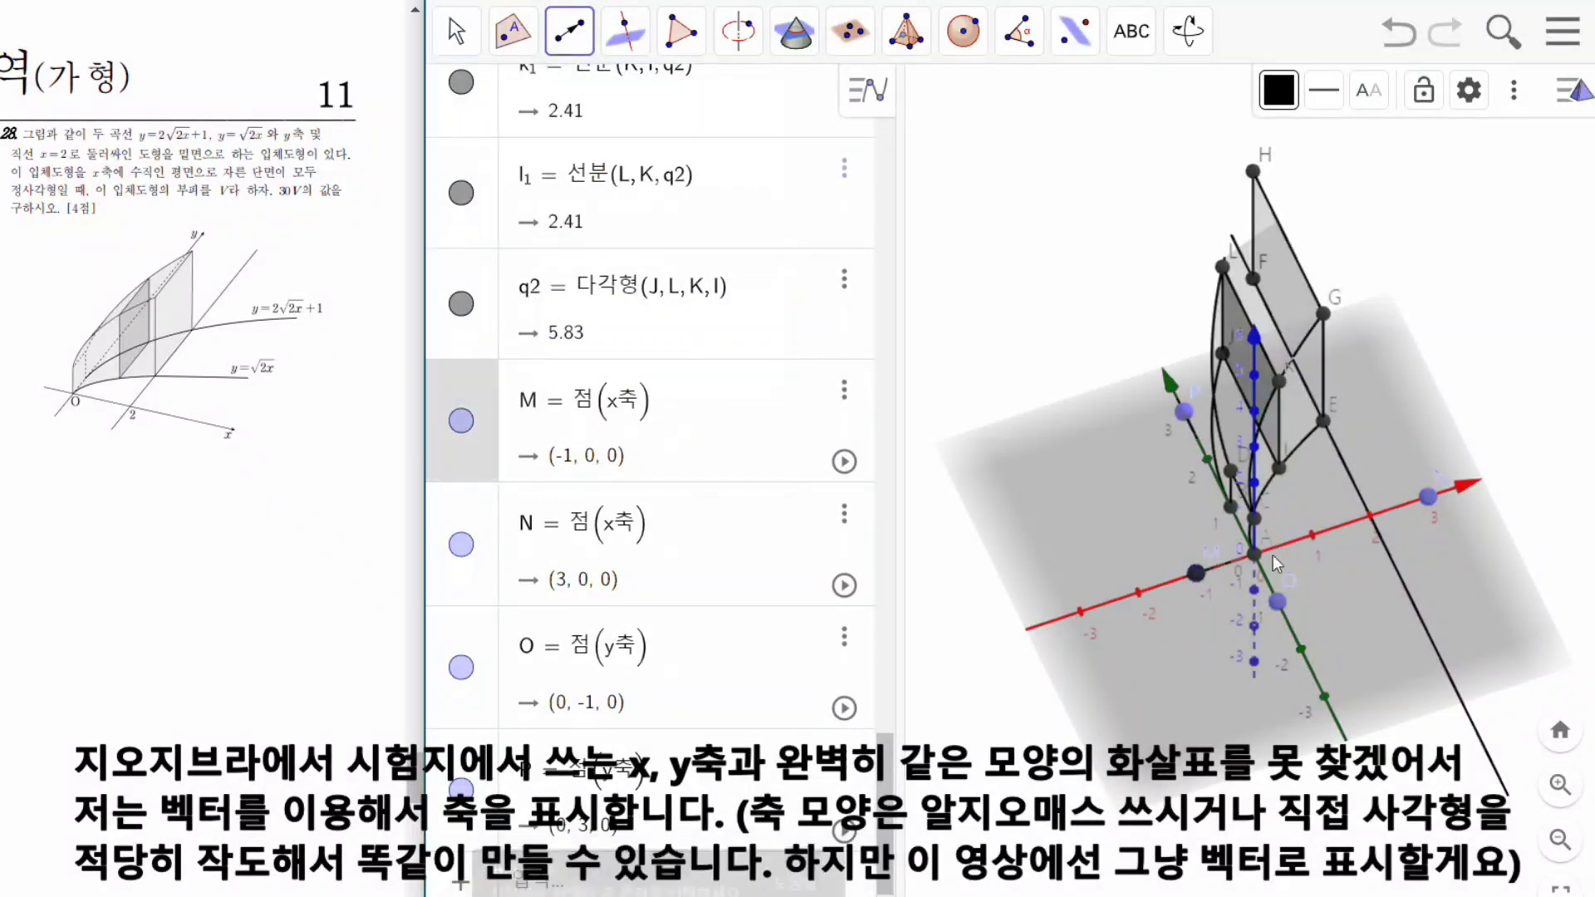
{"action": "left_click", "coordinate": [1428, 499]}
{"action": "left_click", "coordinate": [1278, 599]}
{"action": "left_click", "coordinate": [1184, 411]}
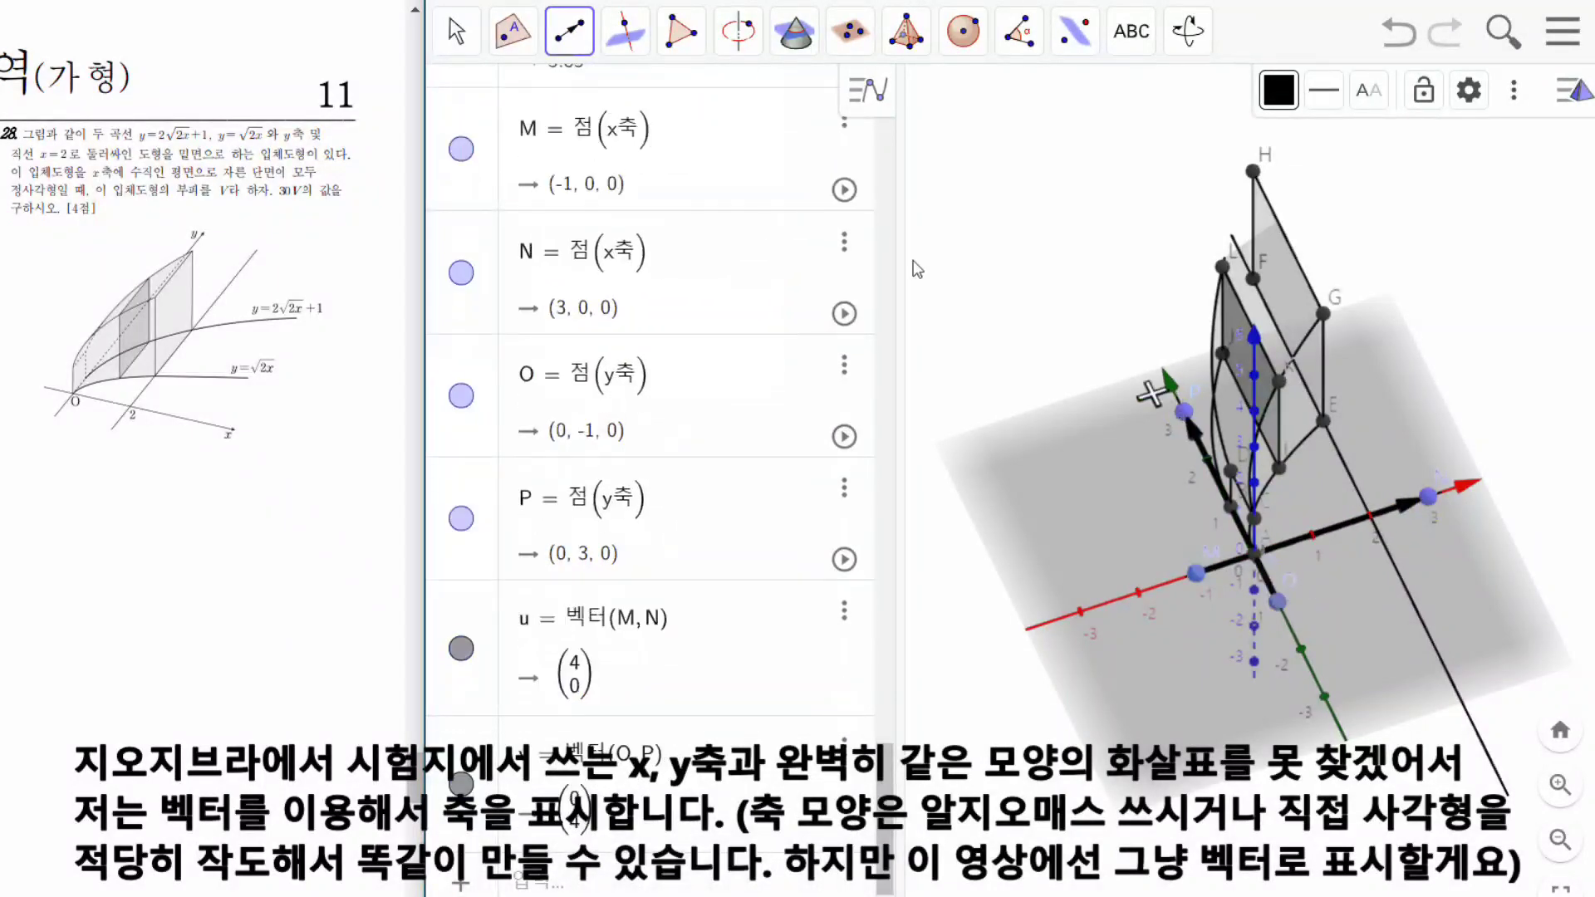
Hide the built-in coordinate axes and the xy-plane in the 3D view.
{"action": "left_click", "coordinate": [465, 42]}
{"action": "left_click", "coordinate": [1199, 90]}
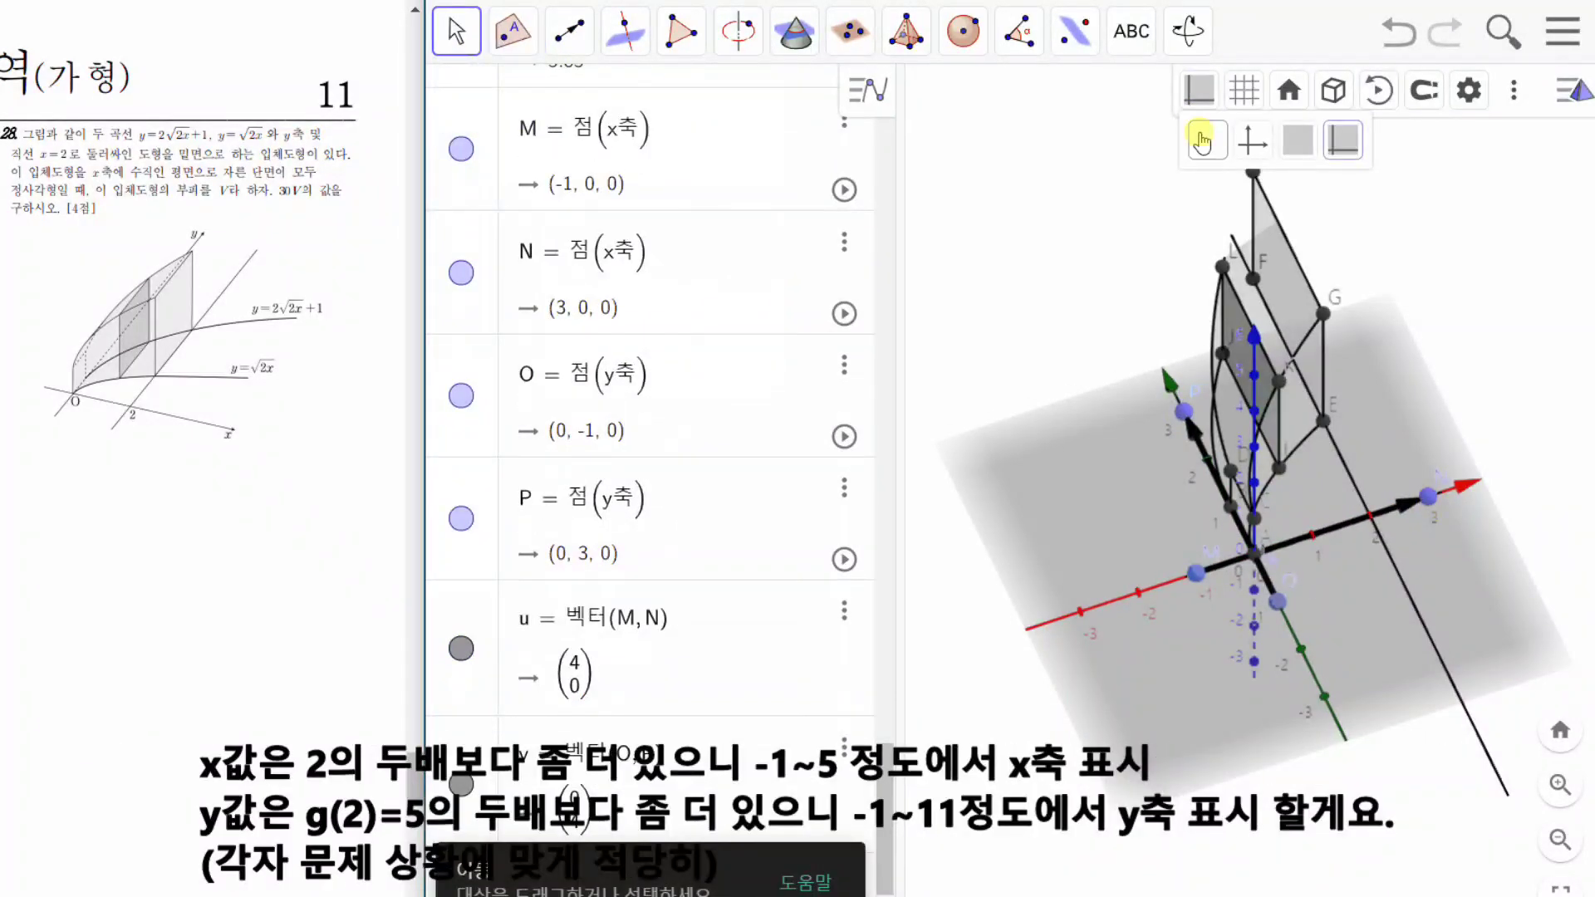
{"action": "left_click", "coordinate": [1208, 140]}
Extend the x-axis vector by moving its endpoint N to about x = 5.
{"action": "left_click_drag", "start_coordinate": [1323, 630], "coordinate": [1415, 476]}
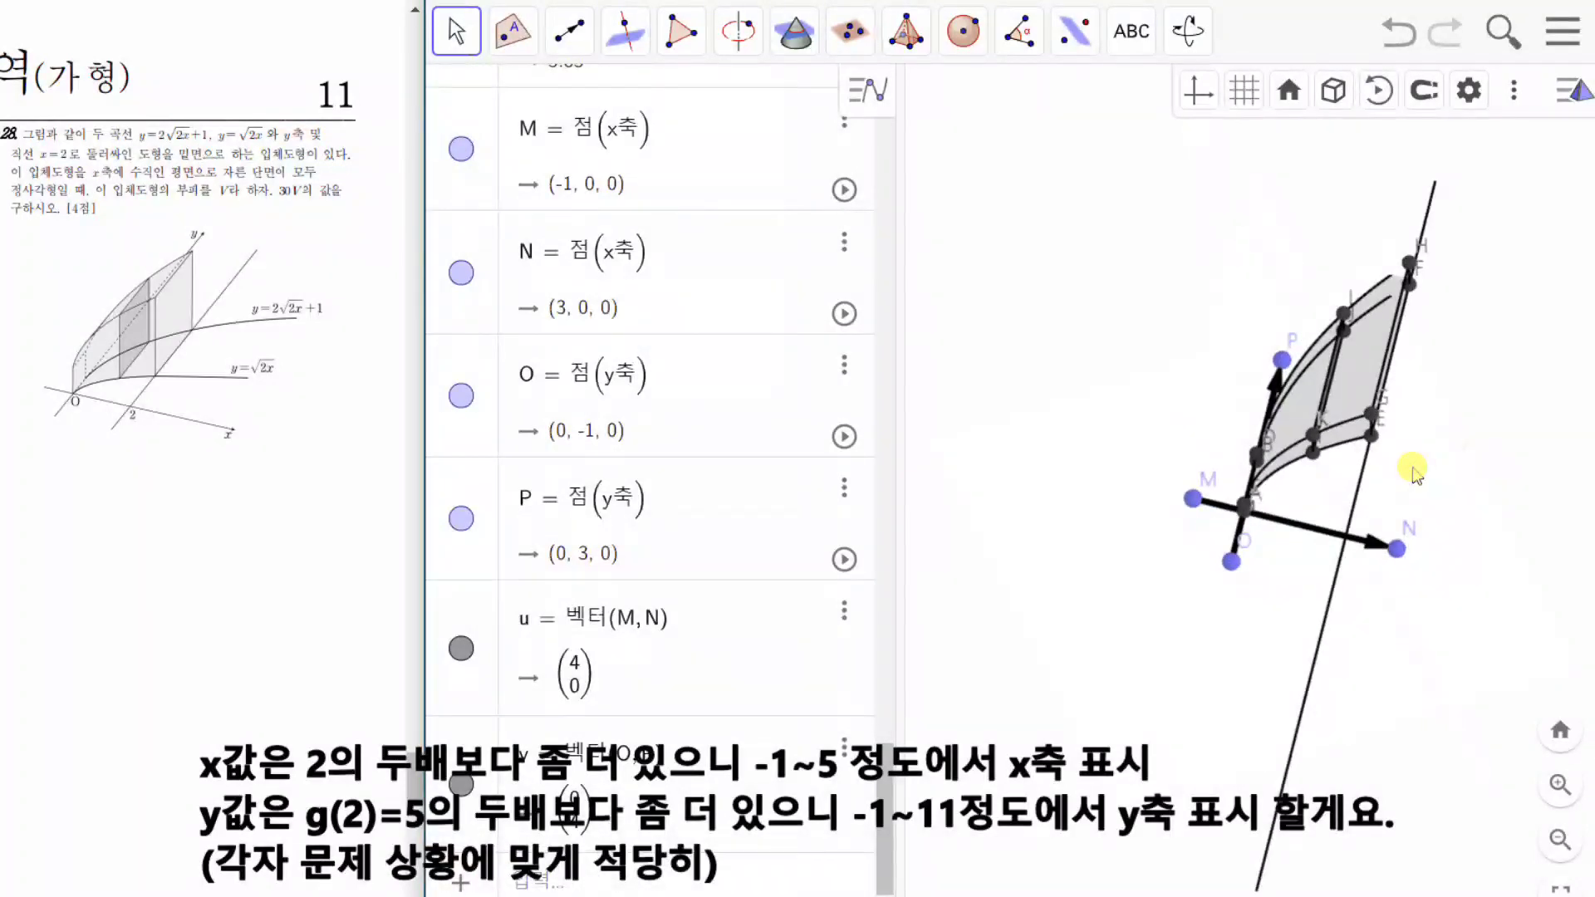
{"action": "left_click_drag", "start_coordinate": [1400, 546], "coordinate": [1484, 579]}
{"action": "left_click_drag", "start_coordinate": [1445, 704], "coordinate": [1361, 688]}
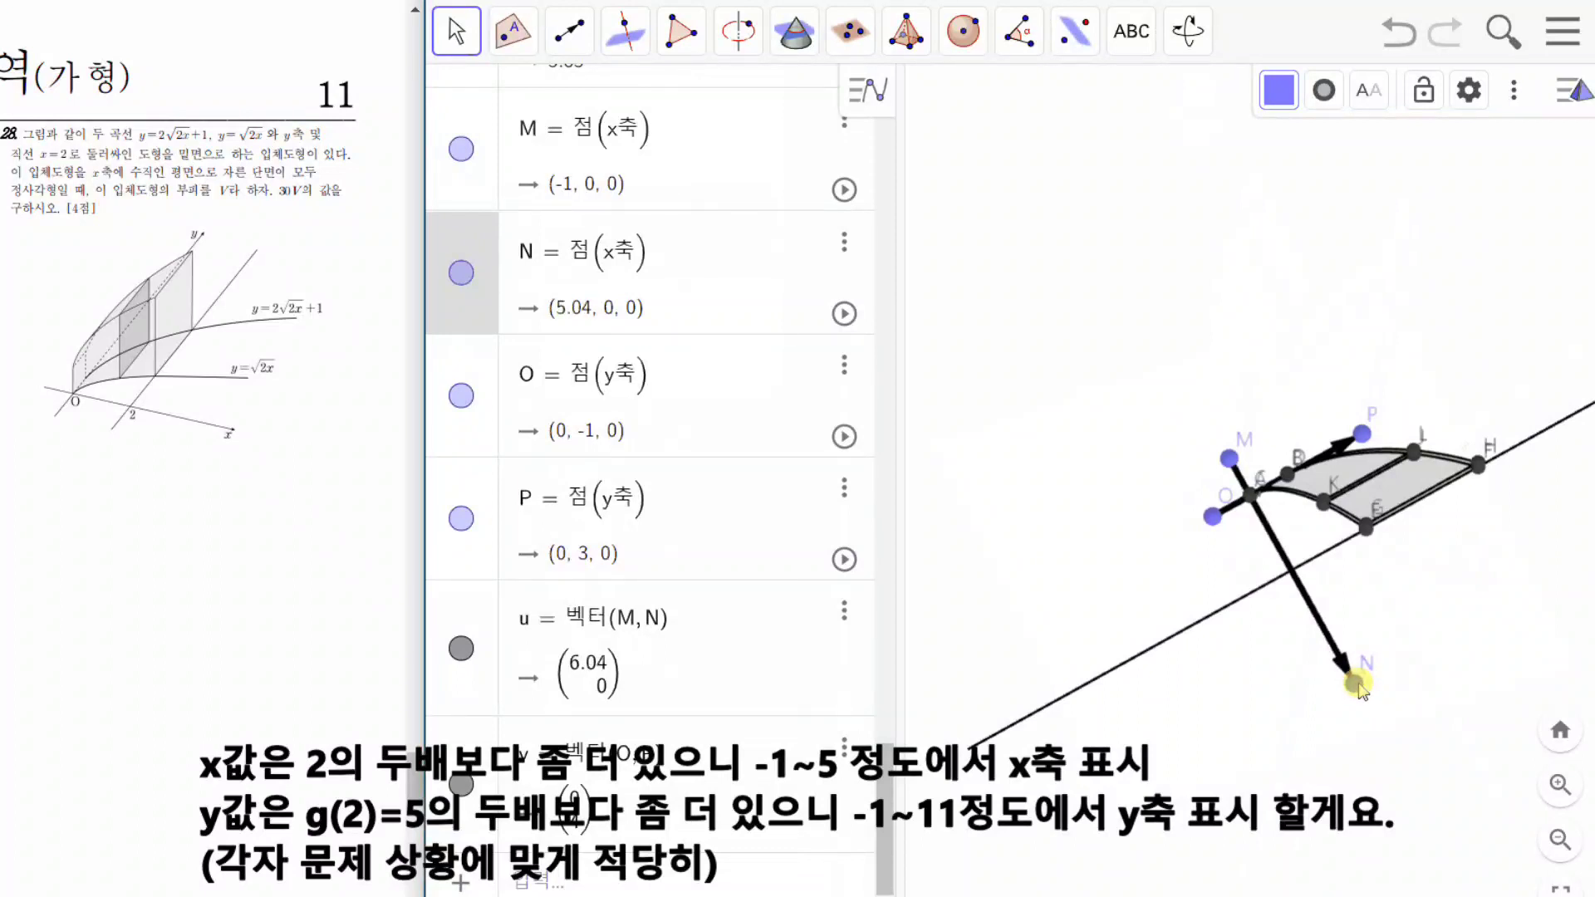
Extend the y-axis vector by moving its endpoint P to about y = 11.2.
{"action": "left_click_drag", "start_coordinate": [1155, 594], "coordinate": [1228, 640]}
{"action": "left_click_drag", "start_coordinate": [1226, 369], "coordinate": [1218, 101]}
{"action": "scroll", "coordinate": [1216, 221], "scroll_direction": "down", "scroll_amount": 3}
{"action": "left_click_drag", "start_coordinate": [1456, 287], "coordinate": [1391, 280]}
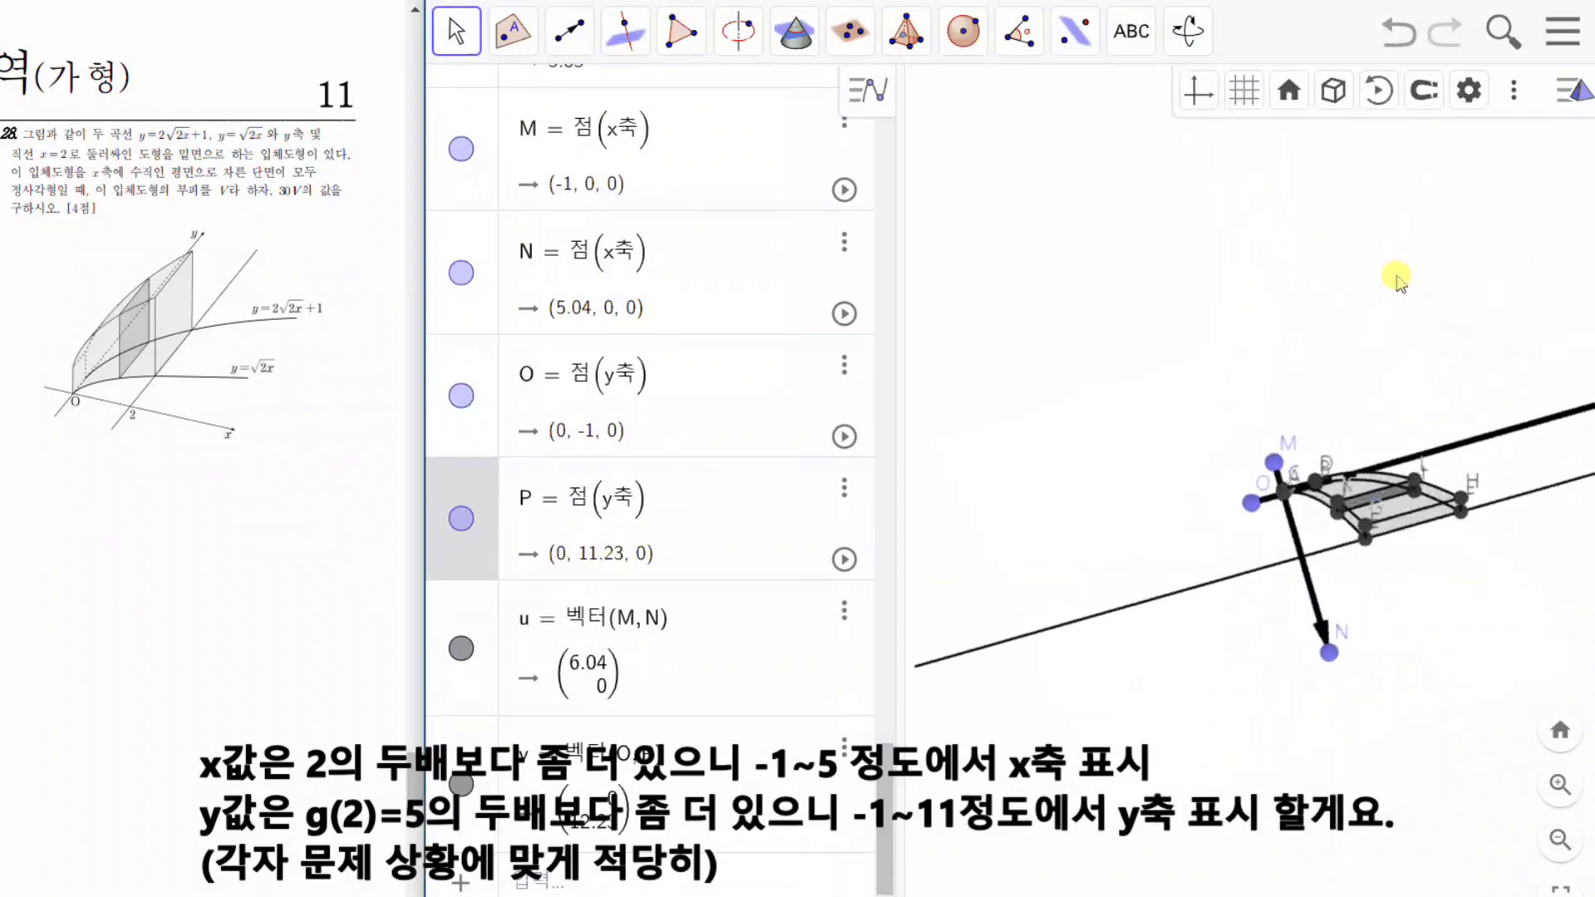
{"action": "left_click", "coordinate": [1243, 267]}
{"action": "left_click", "coordinate": [1289, 89]}
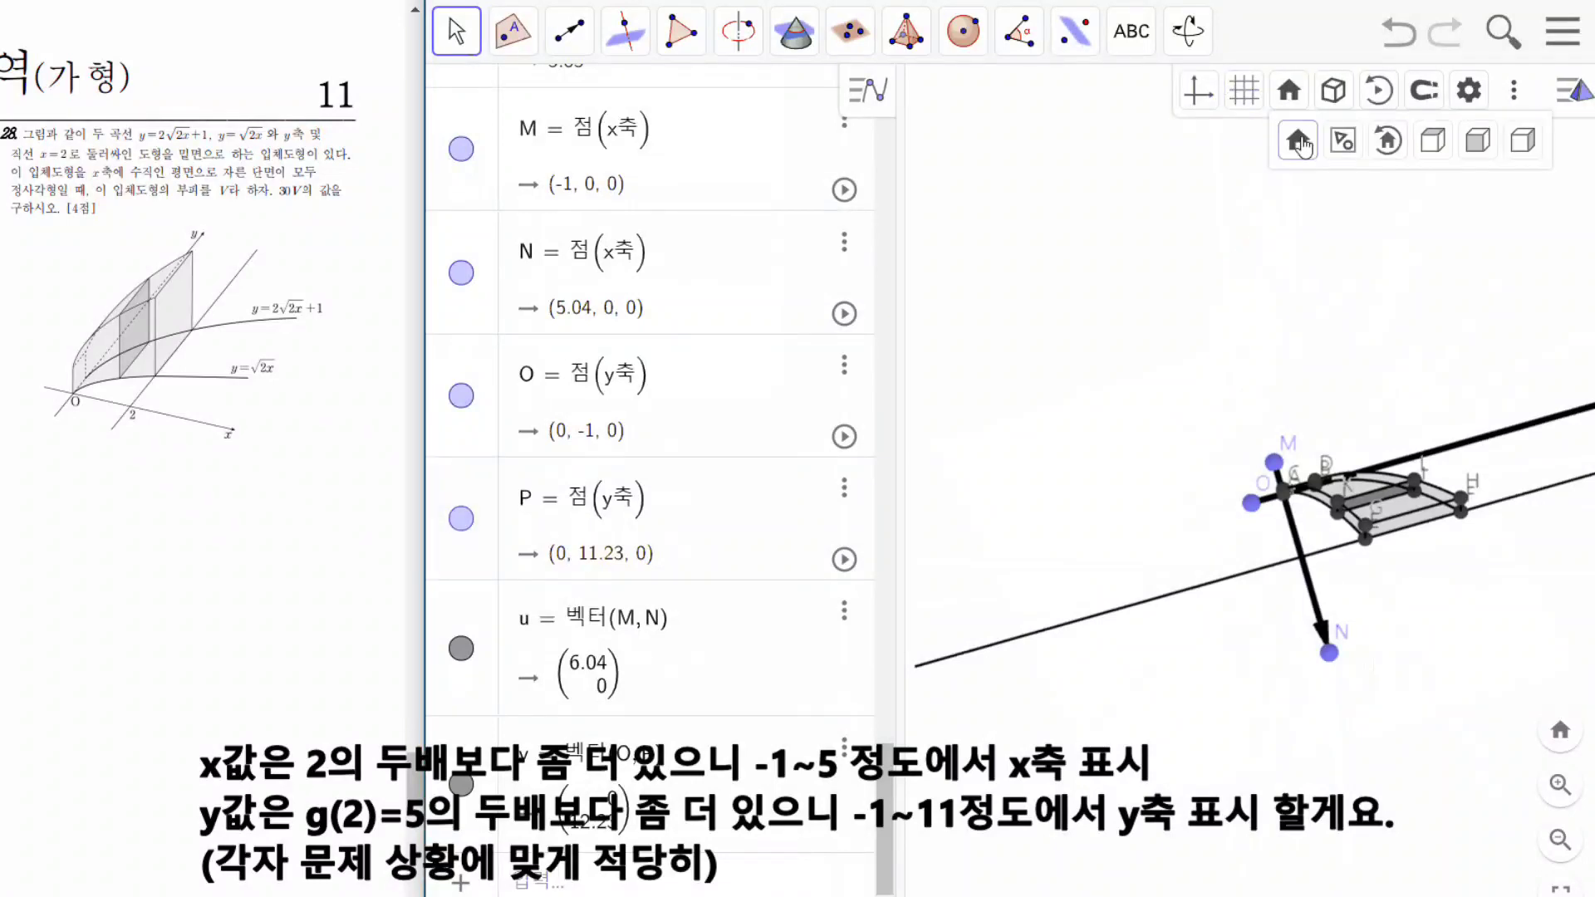
{"action": "scroll", "coordinate": [1418, 415], "scroll_direction": "up", "scroll_amount": 3}
{"action": "left_click_drag", "start_coordinate": [1419, 416], "coordinate": [1574, 598]}
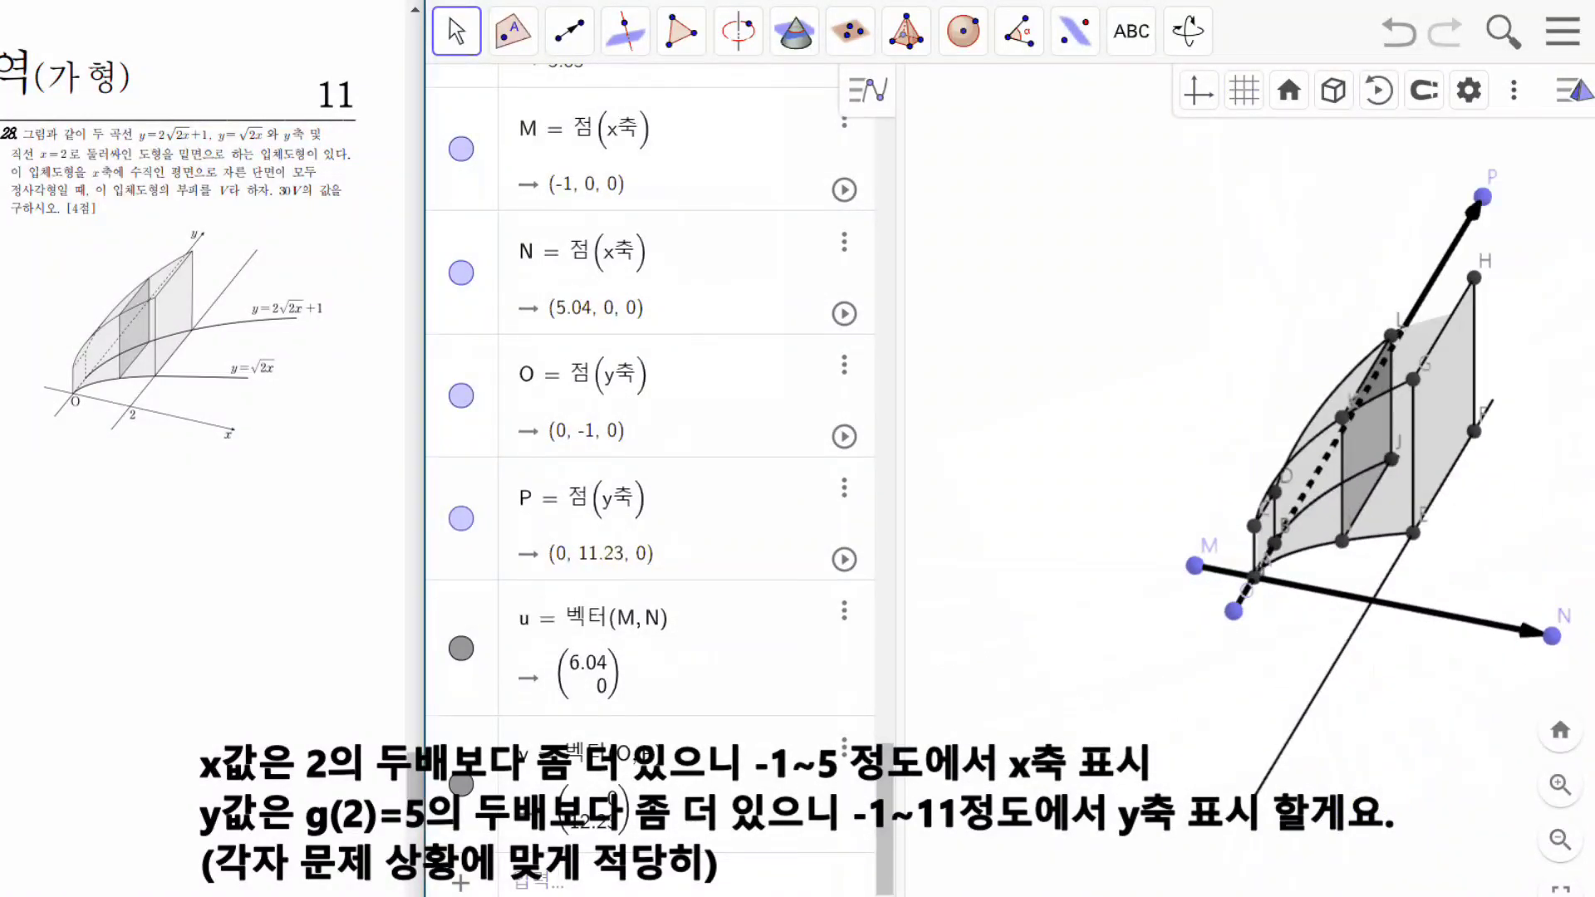
Create the boundary points of the line x = 2 in the xy-plane with (2, y(P), 0) and (2, y(O), 0).
{"action": "left_click", "coordinate": [1483, 197]}
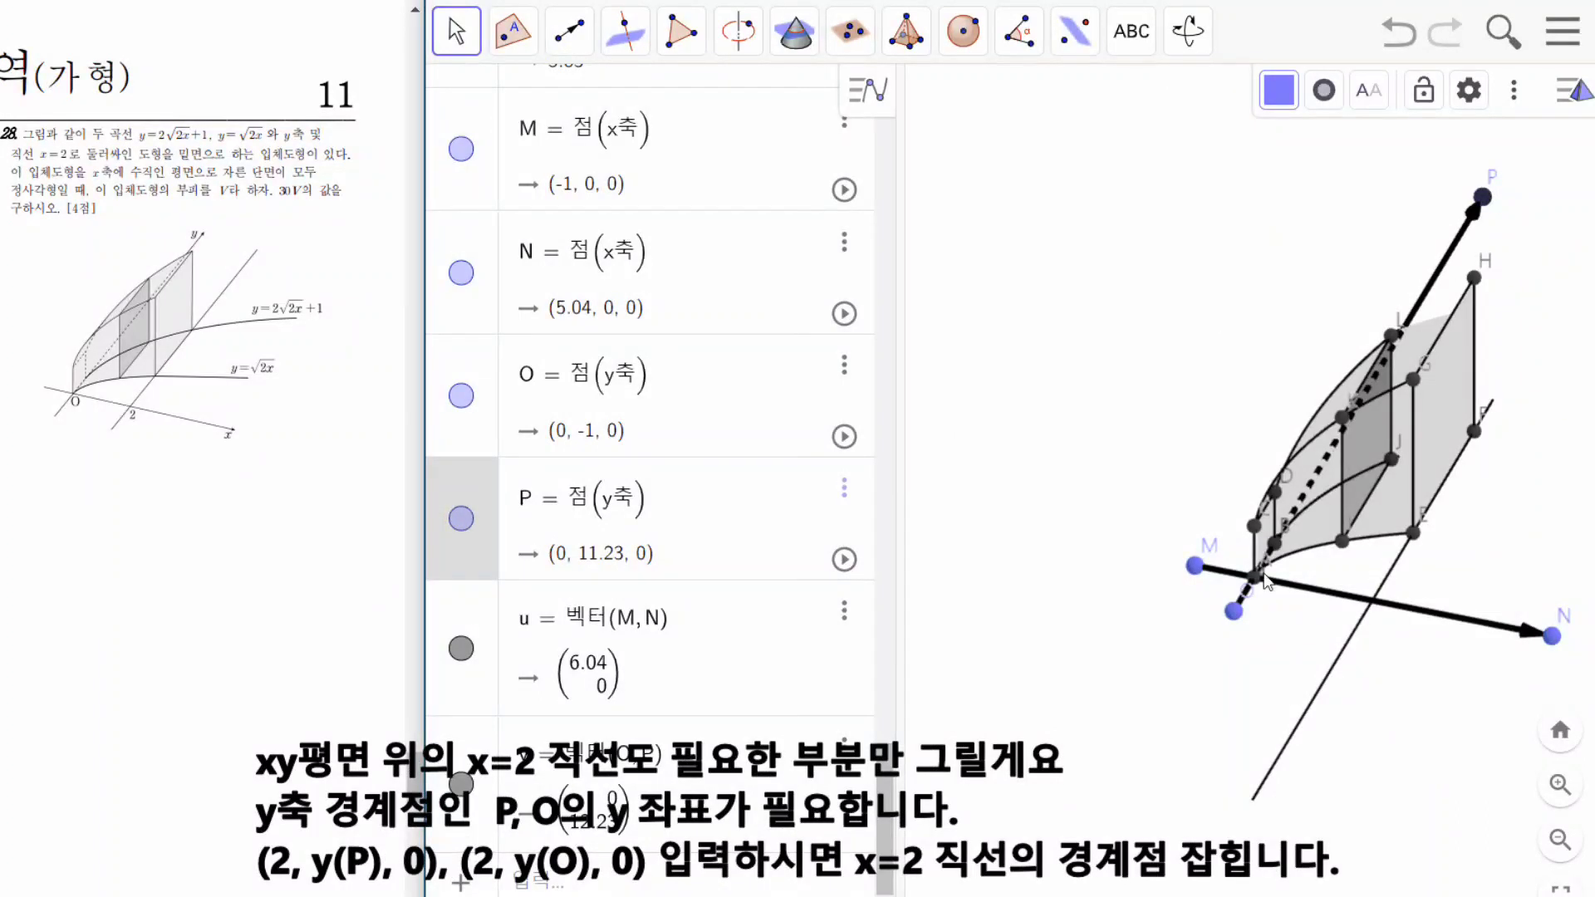
{"action": "left_click", "coordinate": [1236, 613]}
{"action": "left_click", "coordinate": [538, 874]}
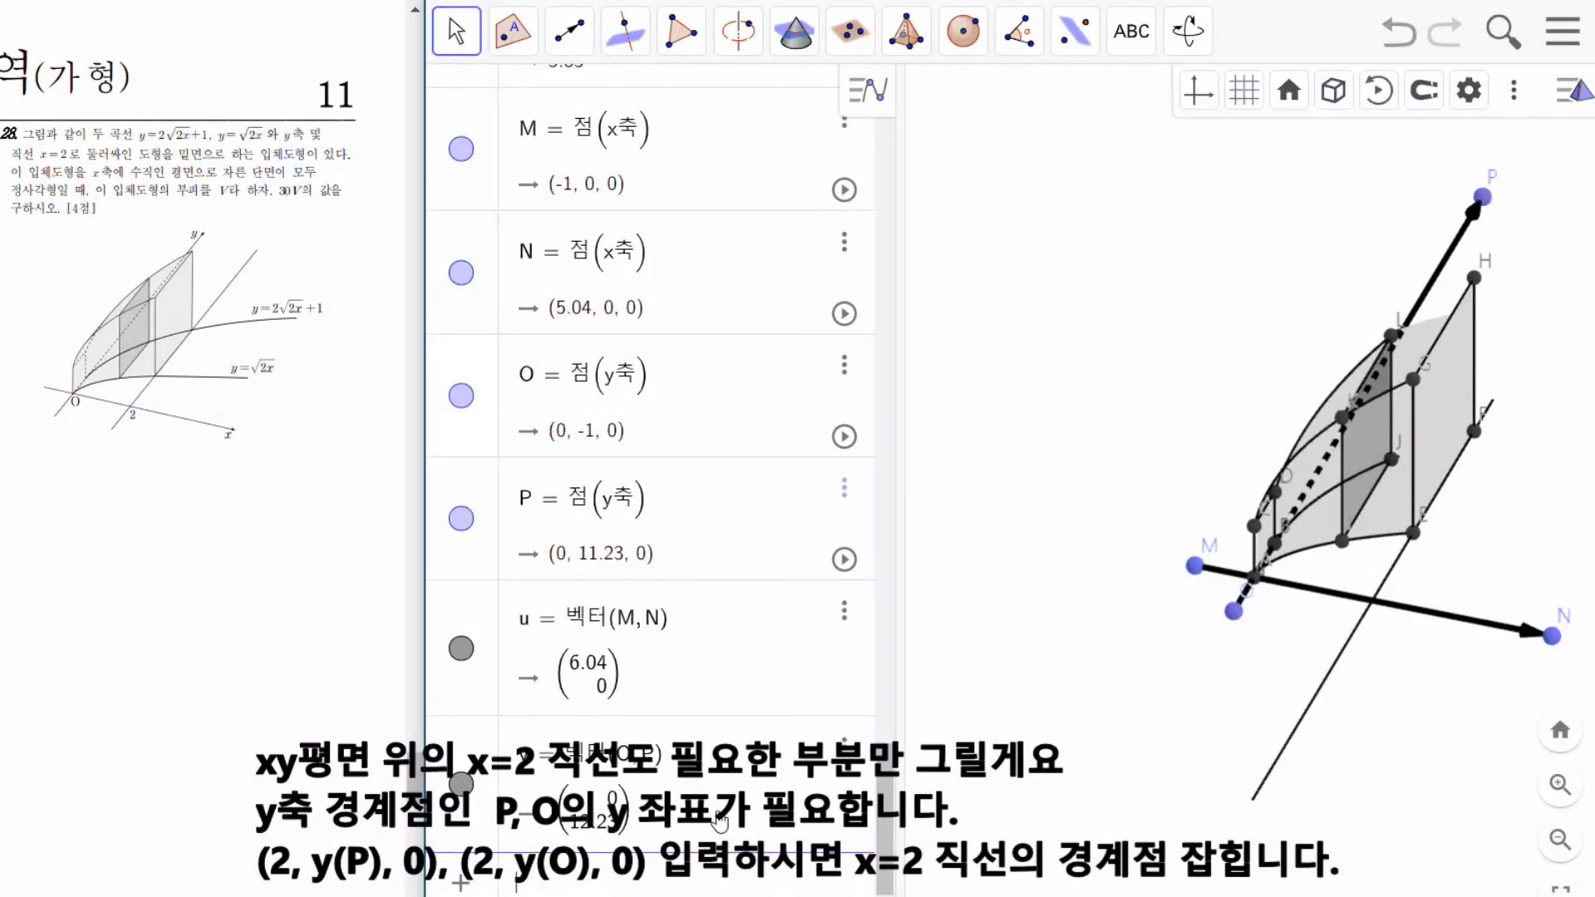
{"action": "type", "text": "(2, y(P), 0"}
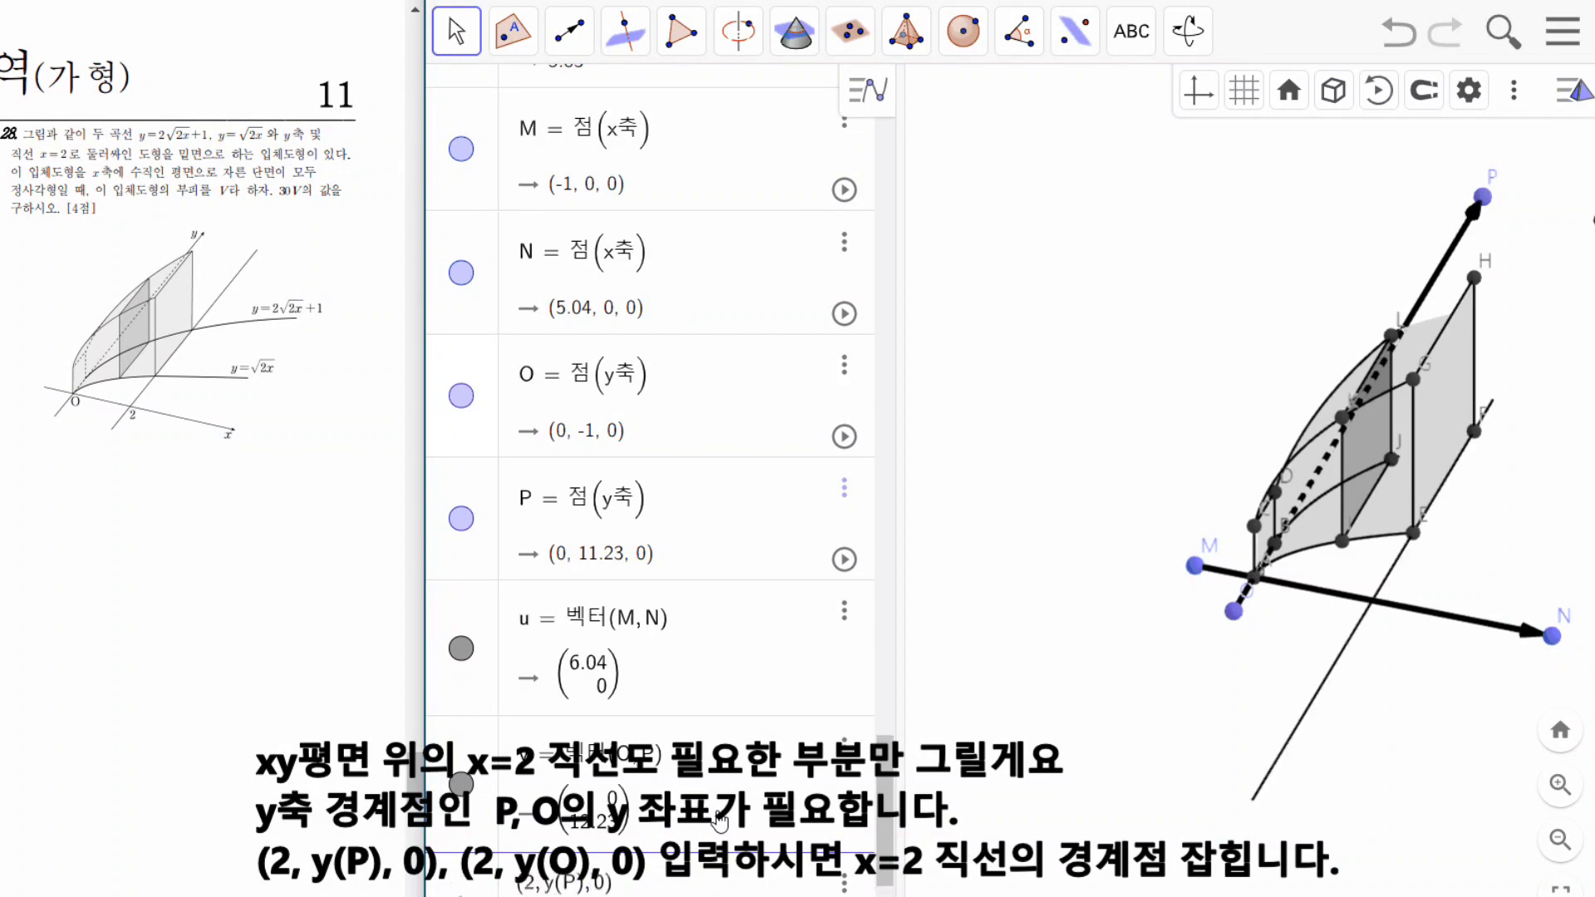
{"action": "key", "text": "Return"}
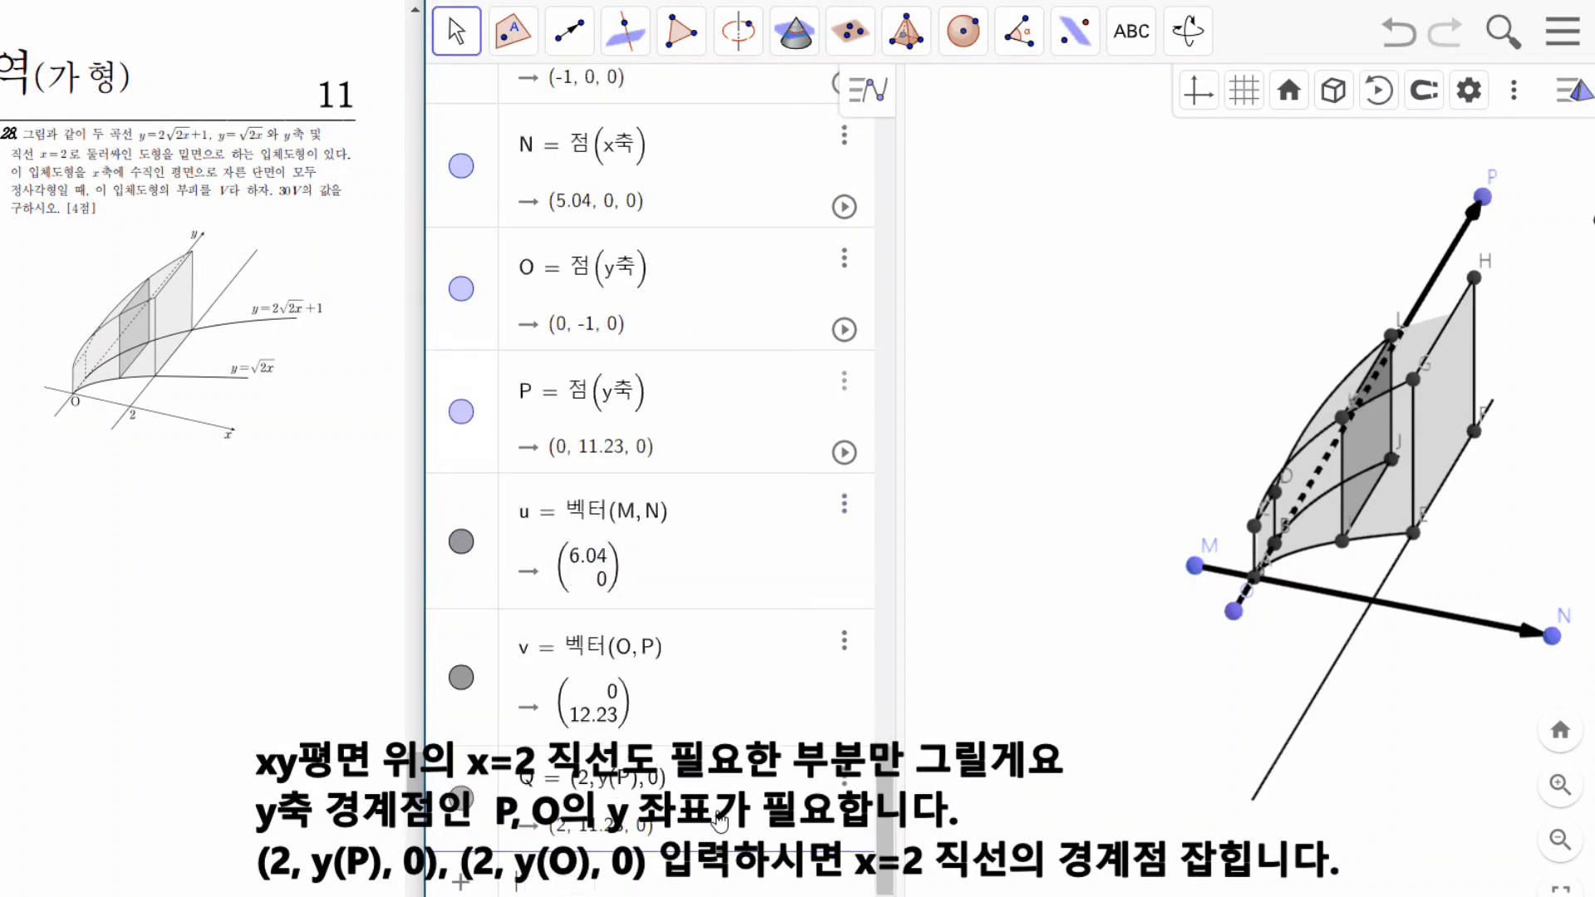
{"action": "type", "text": "(2, y(O), 0"}
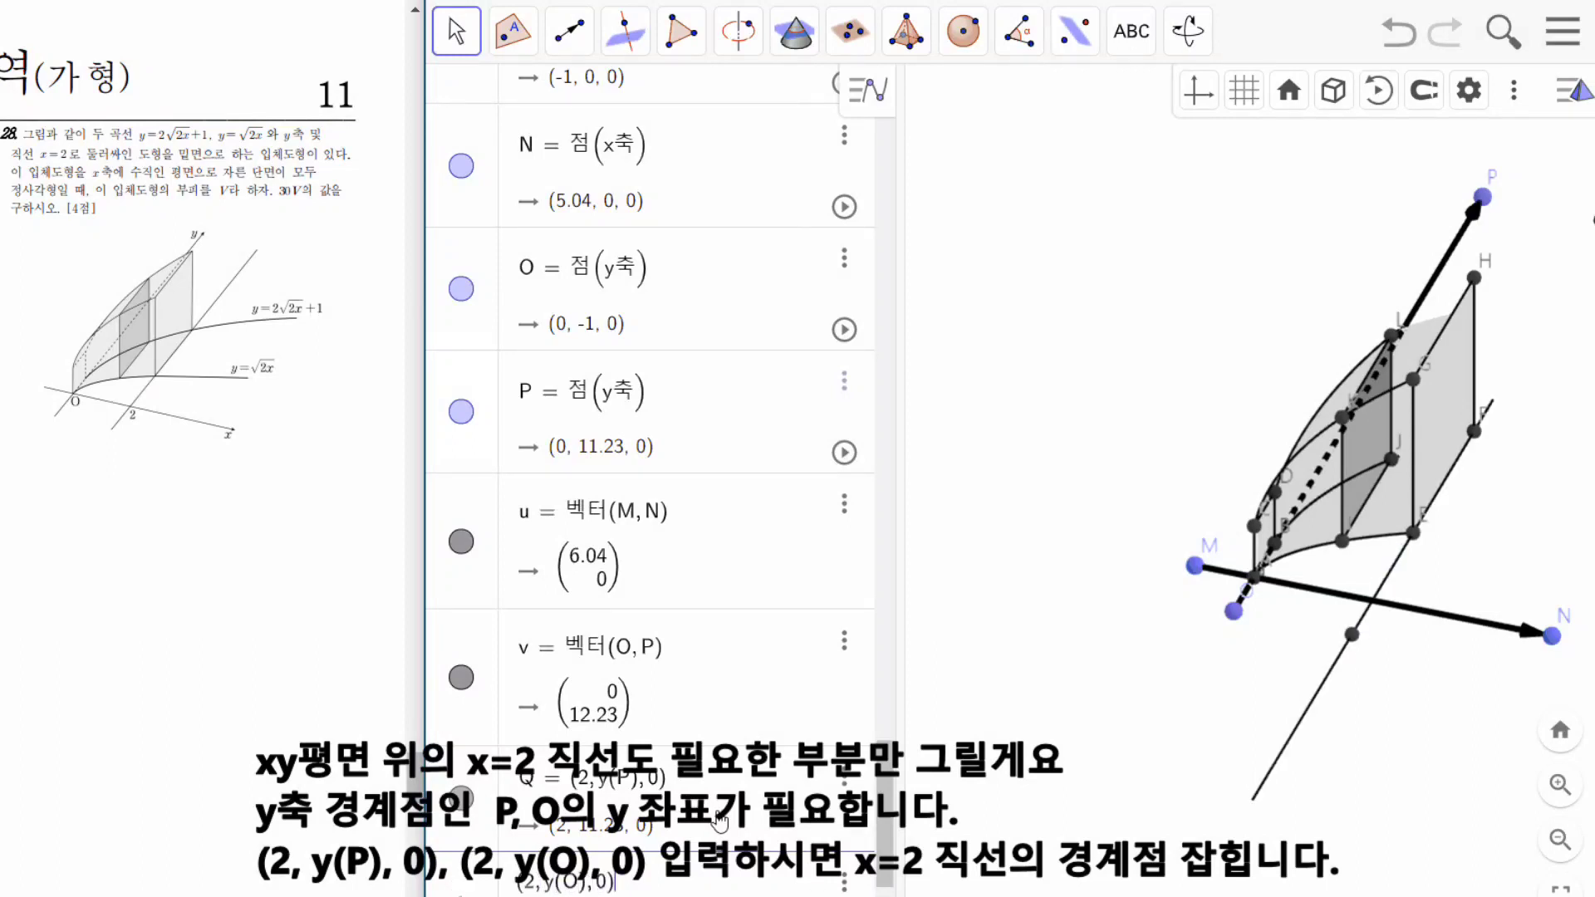
{"action": "key", "text": "Return"}
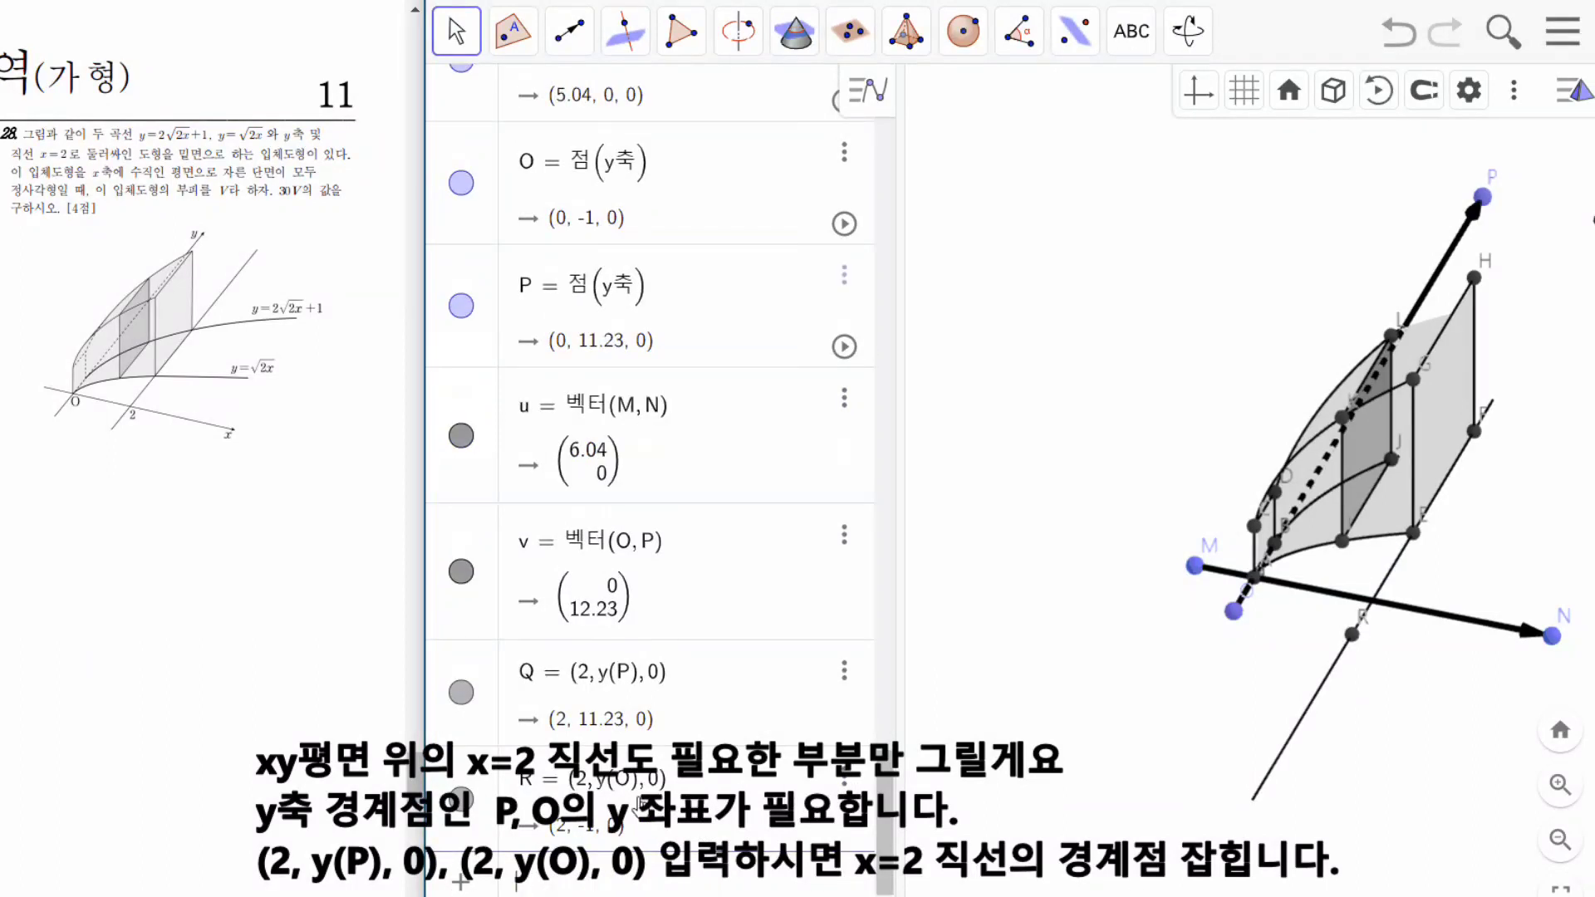
Connect the boundary points R and Q of the line x = 2 with a segment.
{"action": "mouse_move", "coordinate": [1413, 696]}
{"action": "left_mouse_down"}
{"action": "mouse_move", "coordinate": [1329, 705]}
{"action": "mouse_move", "coordinate": [1422, 736]}
{"action": "mouse_move", "coordinate": [1422, 708]}
{"action": "left_mouse_up"}
{"action": "scroll", "coordinate": [1404, 674], "scroll_direction": "down", "scroll_amount": 4}
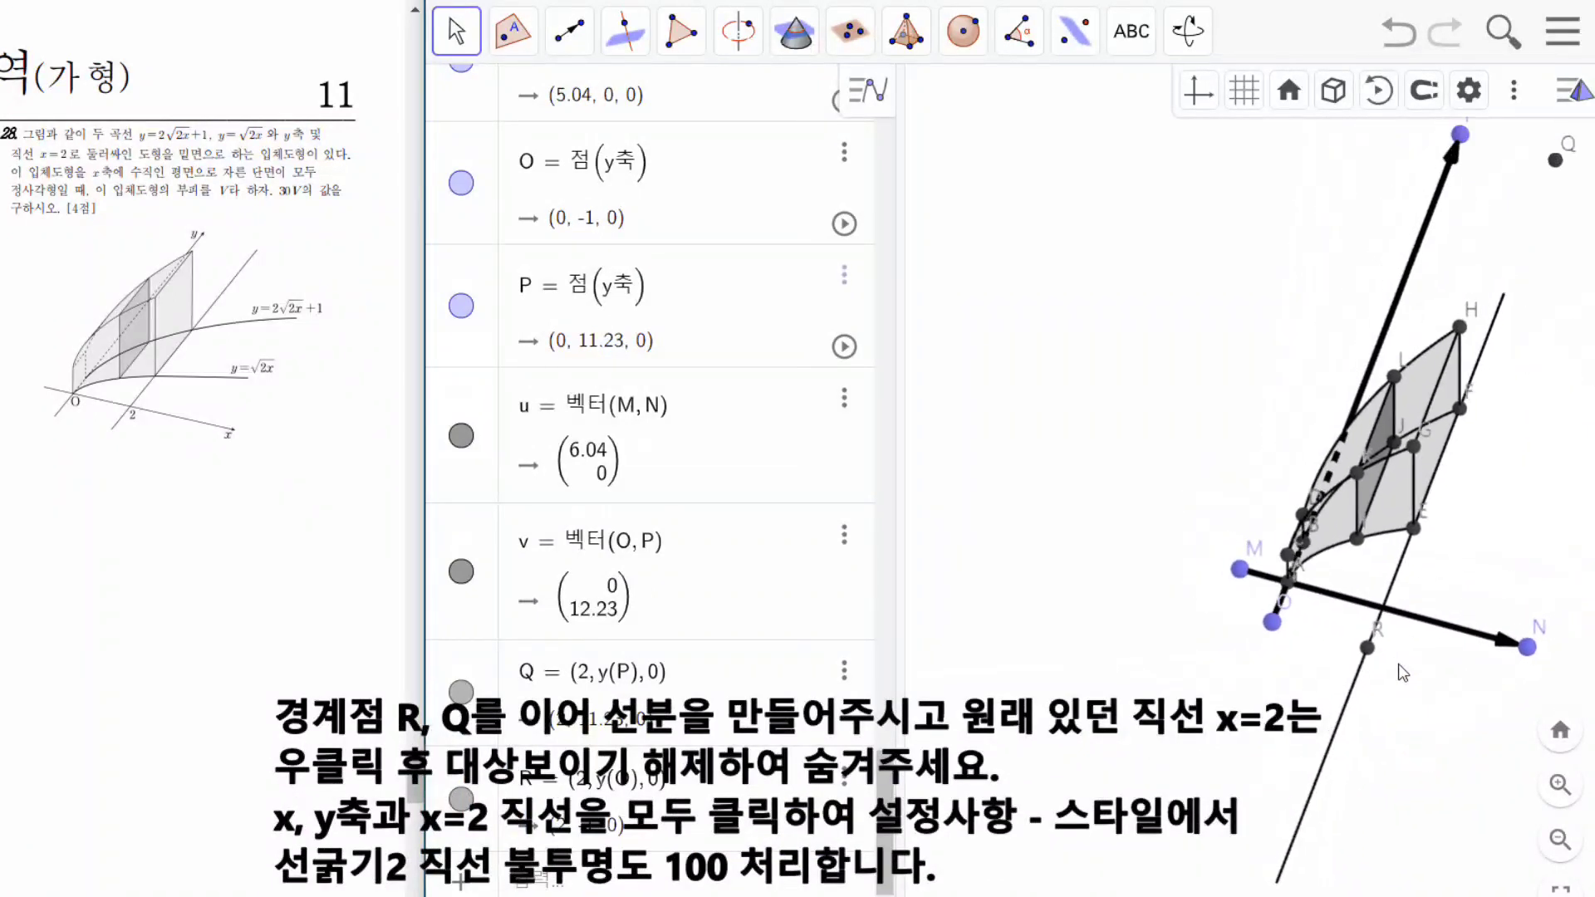
{"action": "scroll", "coordinate": [1552, 504], "scroll_direction": "down", "scroll_amount": 3}
{"action": "left_click", "coordinate": [569, 34]}
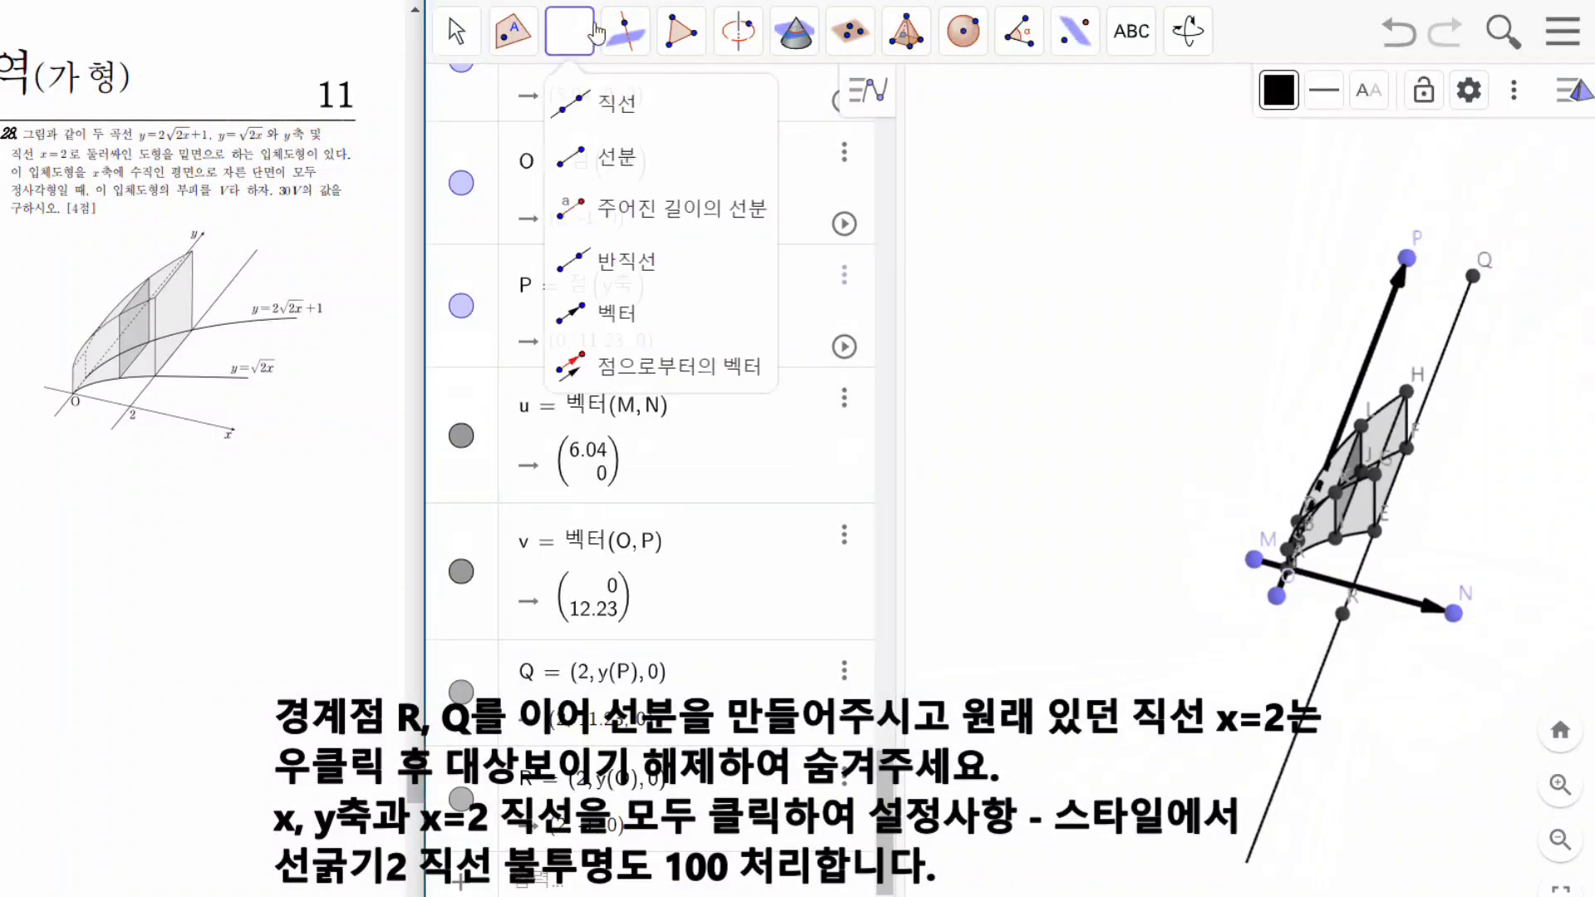
{"action": "left_click", "coordinate": [600, 160]}
{"action": "left_click", "coordinate": [1343, 614]}
{"action": "left_click", "coordinate": [1466, 274]}
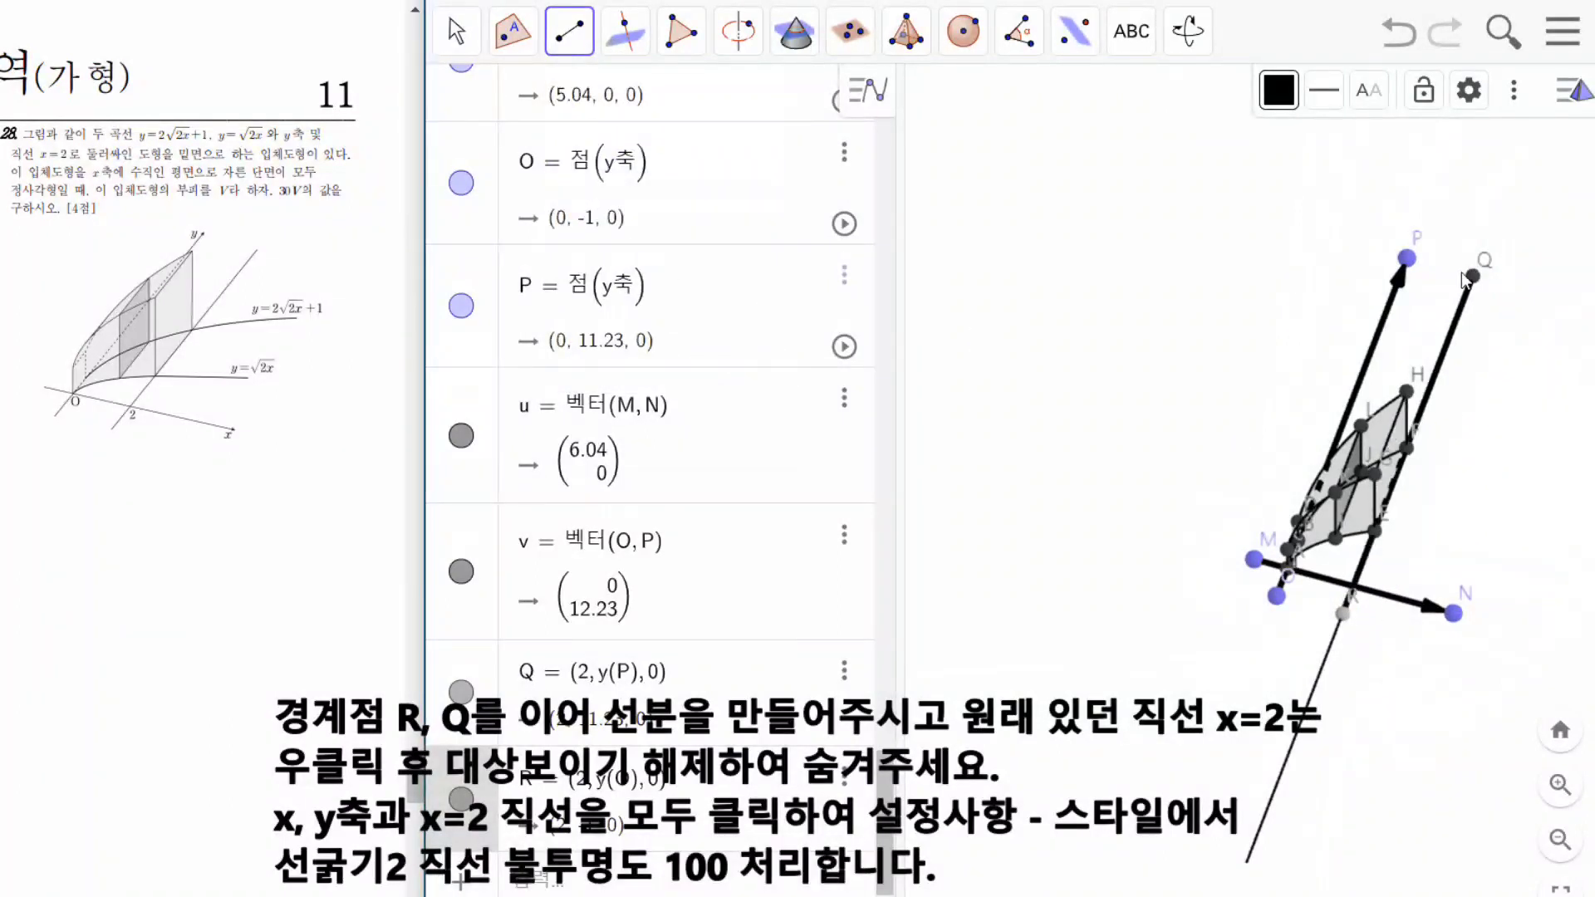
{"action": "key", "text": "Escape"}
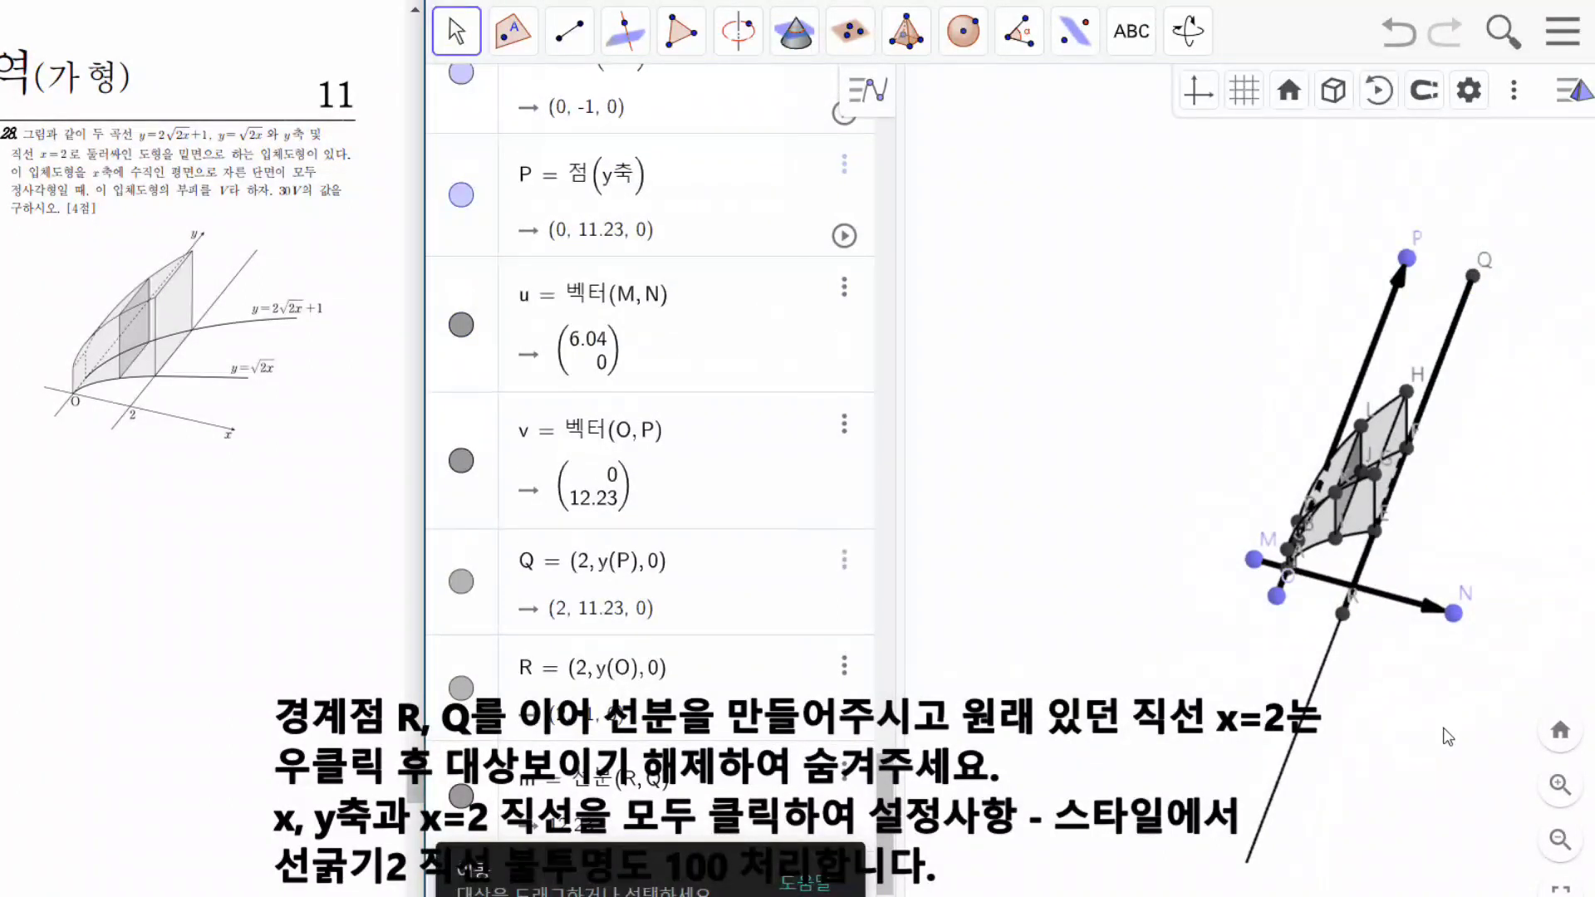
Hide the original infinite line x = 2, leaving the segment RQ.
{"action": "right_click", "coordinate": [1310, 704]}
{"action": "left_click", "coordinate": [1410, 712]}
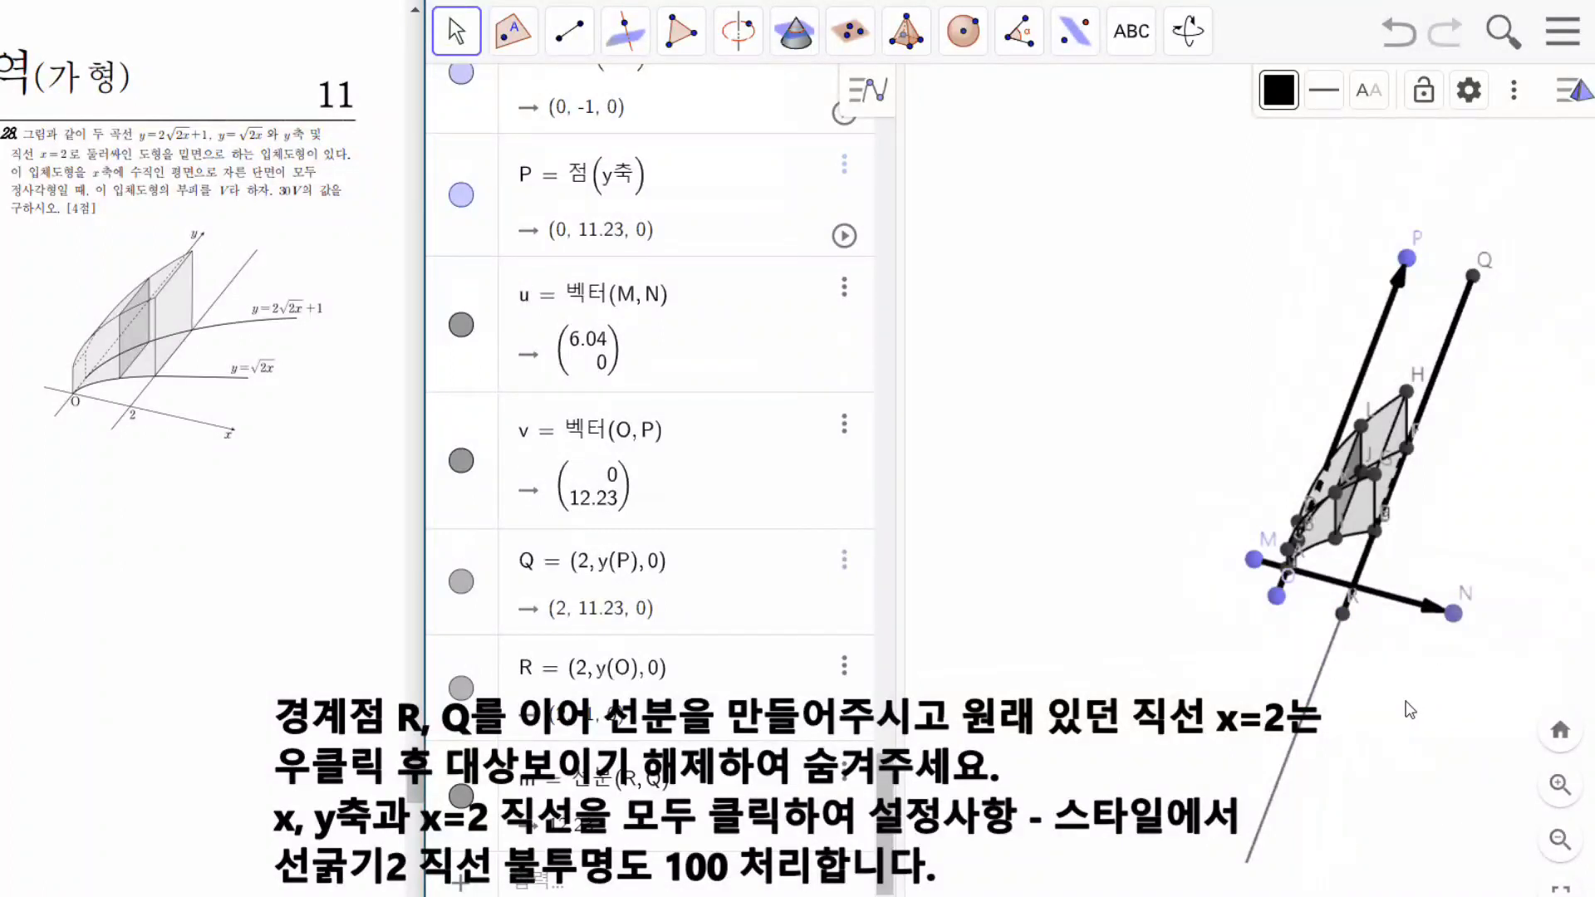
{"action": "right_click", "coordinate": [1327, 682]}
{"action": "left_click", "coordinate": [1404, 665]}
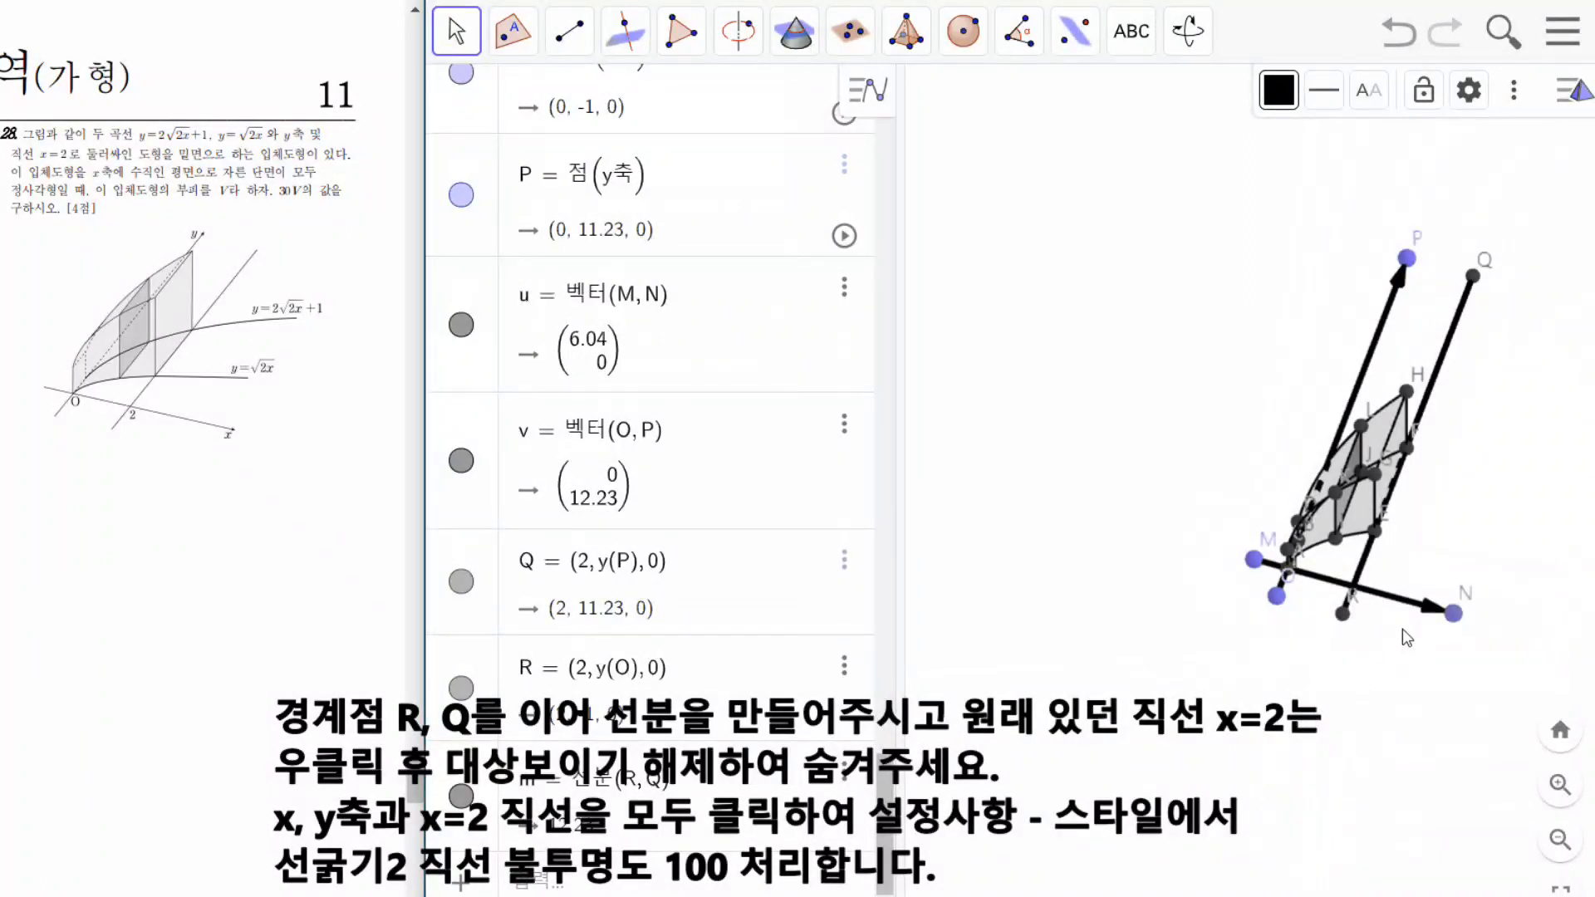
Set the line thickness of segment RQ and both axis vectors to 2 and their line opacity to 100.
{"action": "left_click", "coordinate": [1450, 349], "text": "ctrl"}
{"action": "left_click", "coordinate": [1393, 292], "text": "ctrl"}
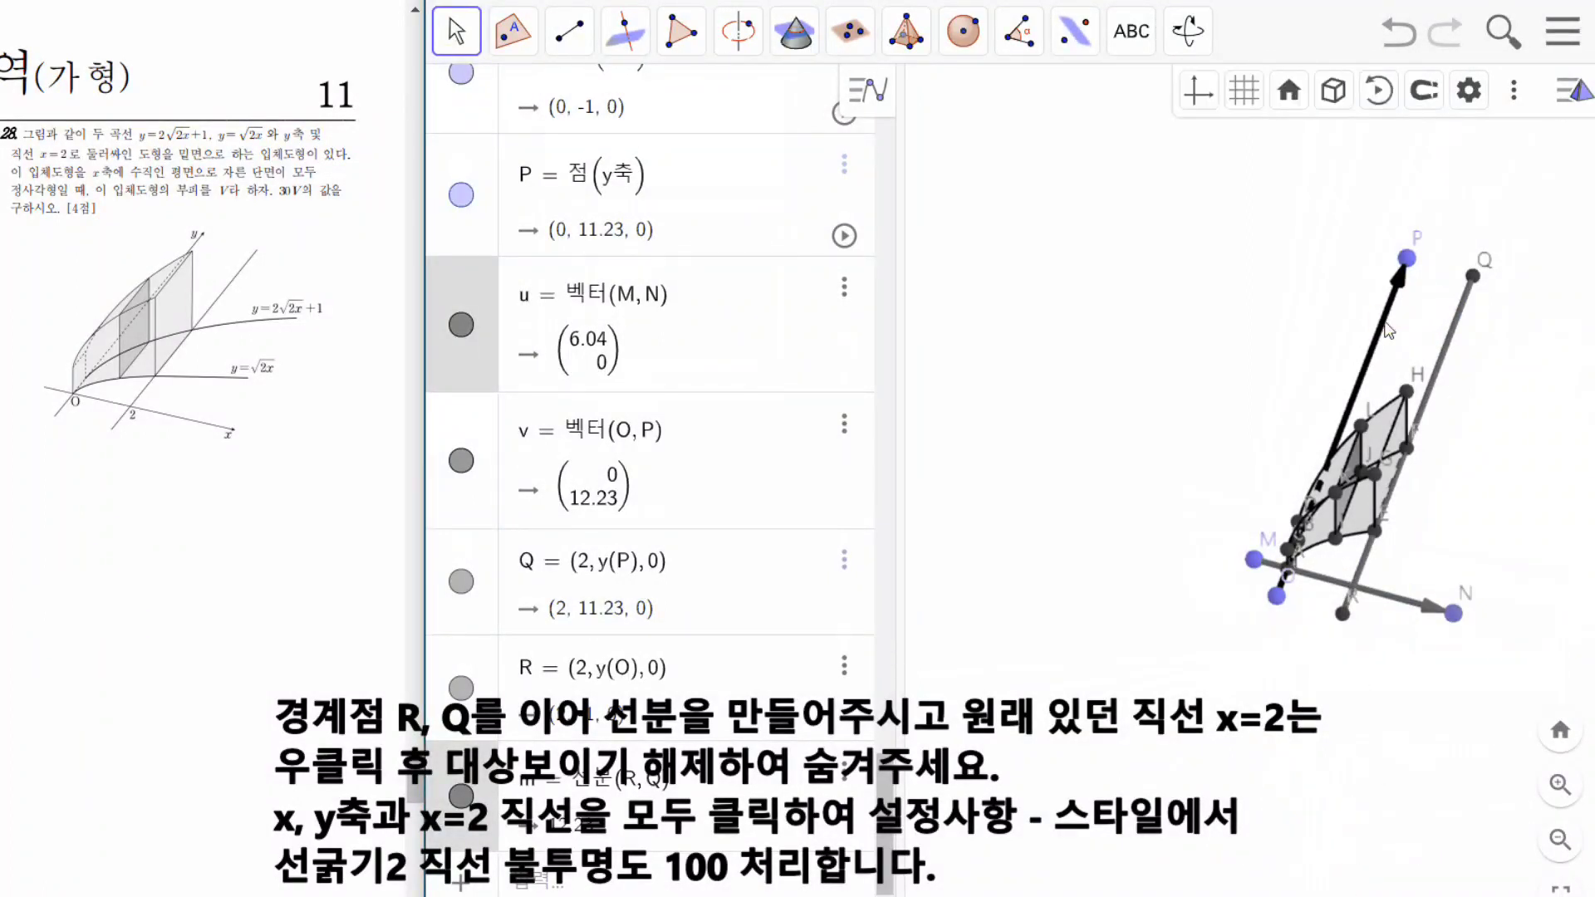
{"action": "left_click", "coordinate": [1469, 92]}
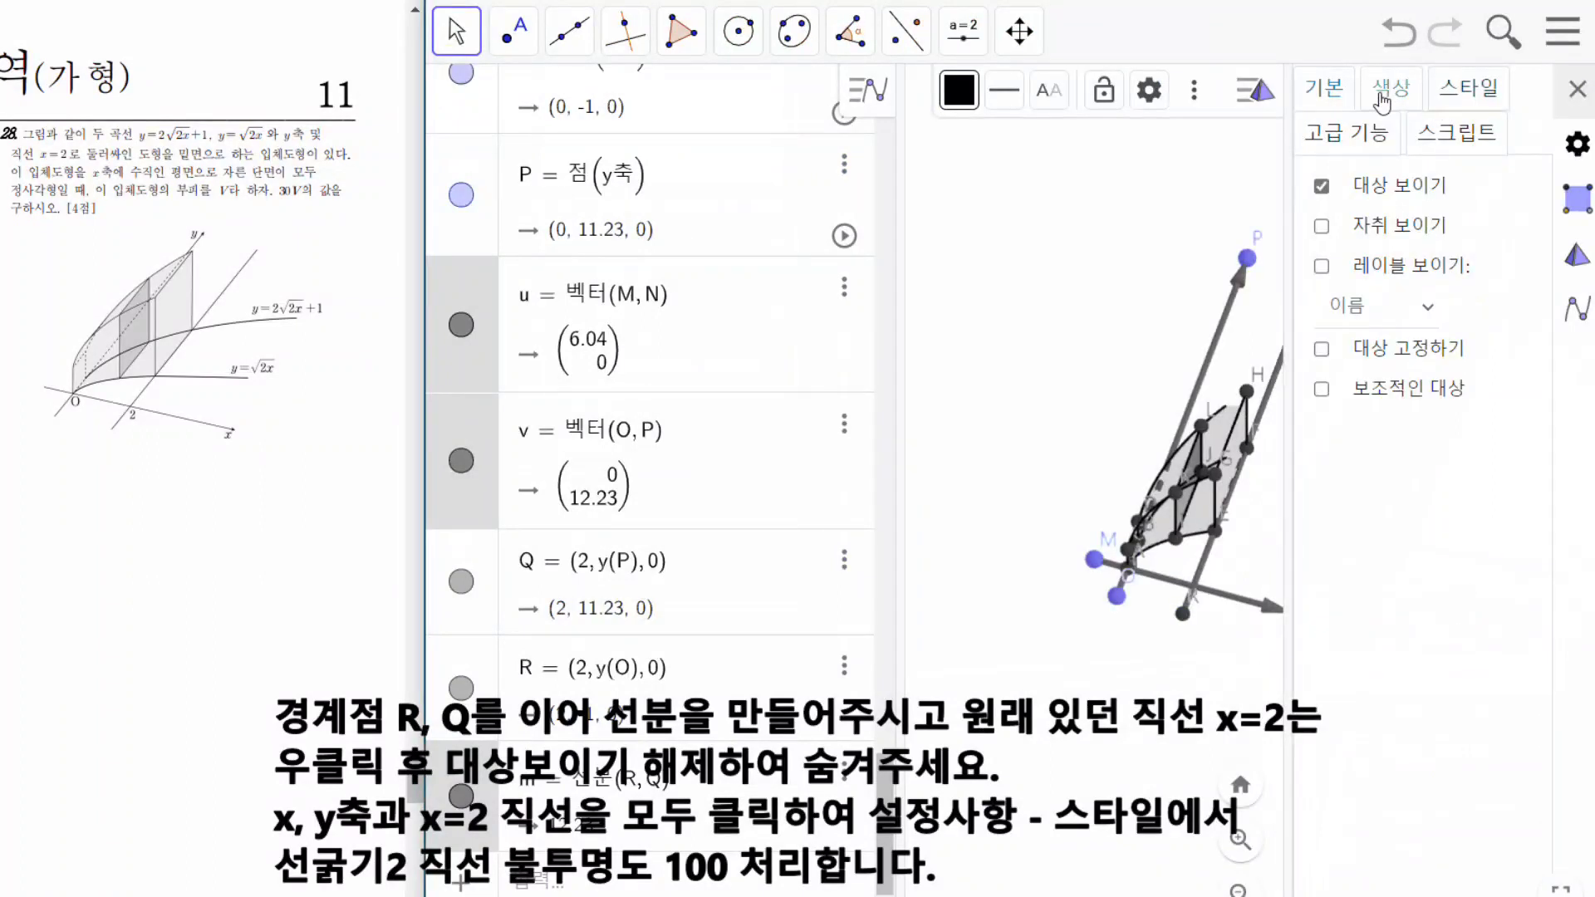
{"action": "left_click", "coordinate": [1391, 87]}
{"action": "left_click", "coordinate": [1469, 87]}
{"action": "left_click_drag", "start_coordinate": [1414, 231], "coordinate": [1381, 232]}
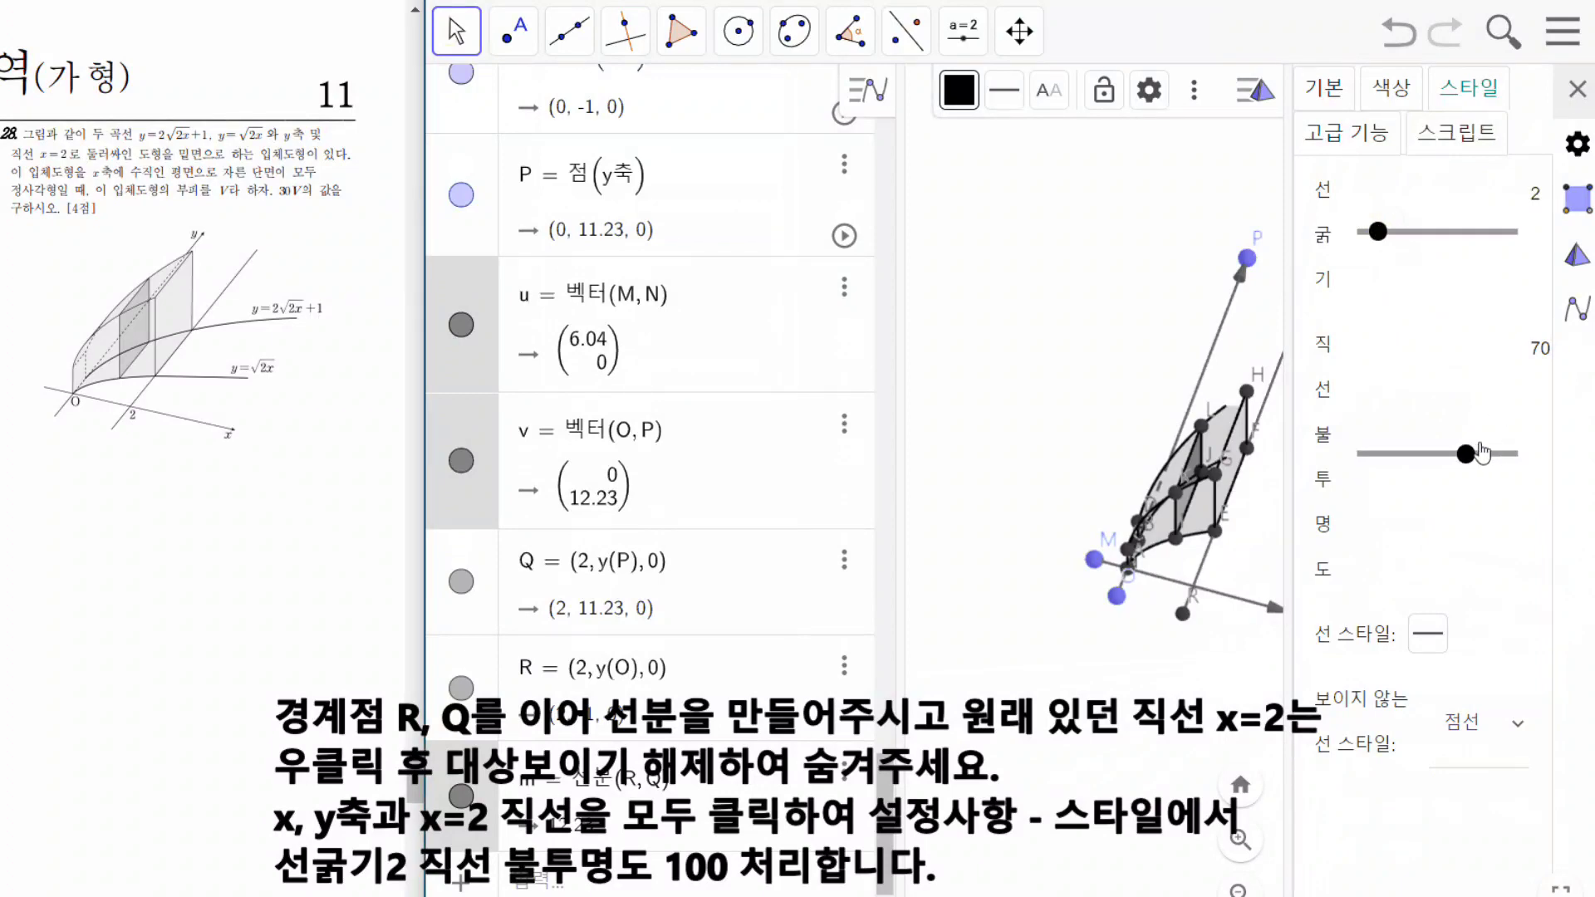
{"action": "left_click_drag", "start_coordinate": [1483, 453], "coordinate": [1511, 490]}
{"action": "left_click", "coordinate": [1577, 89]}
{"action": "left_click", "coordinate": [1528, 485]}
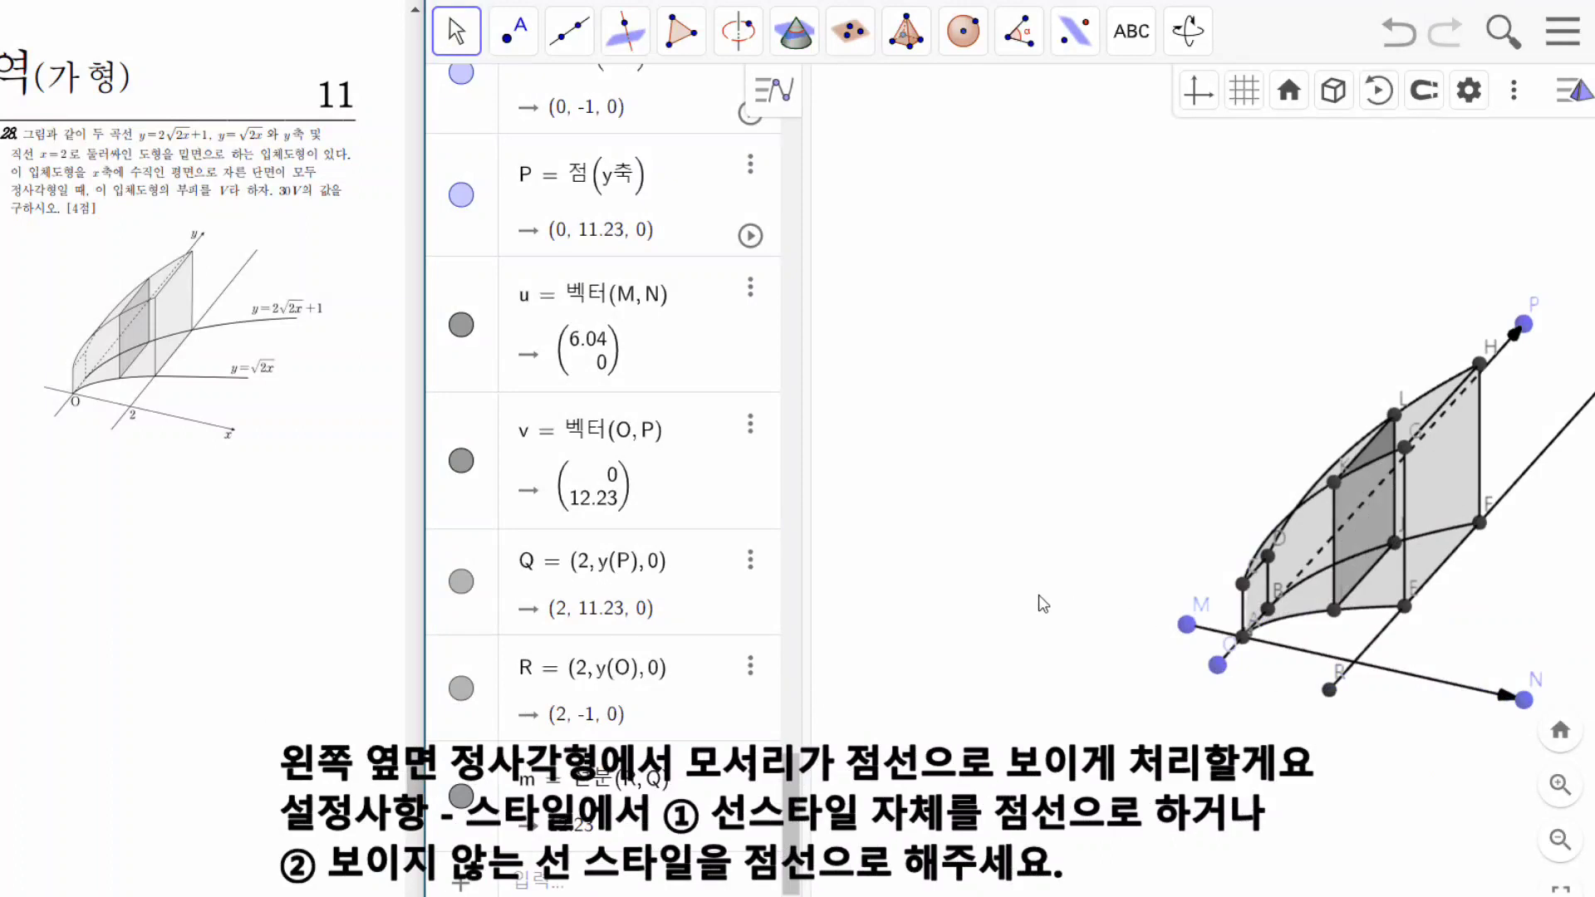
Set the hidden line style to dashed for the small square's edges CD and DB and the y-axis vector.
{"action": "left_click_drag", "start_coordinate": [1044, 604], "coordinate": [1312, 609]}
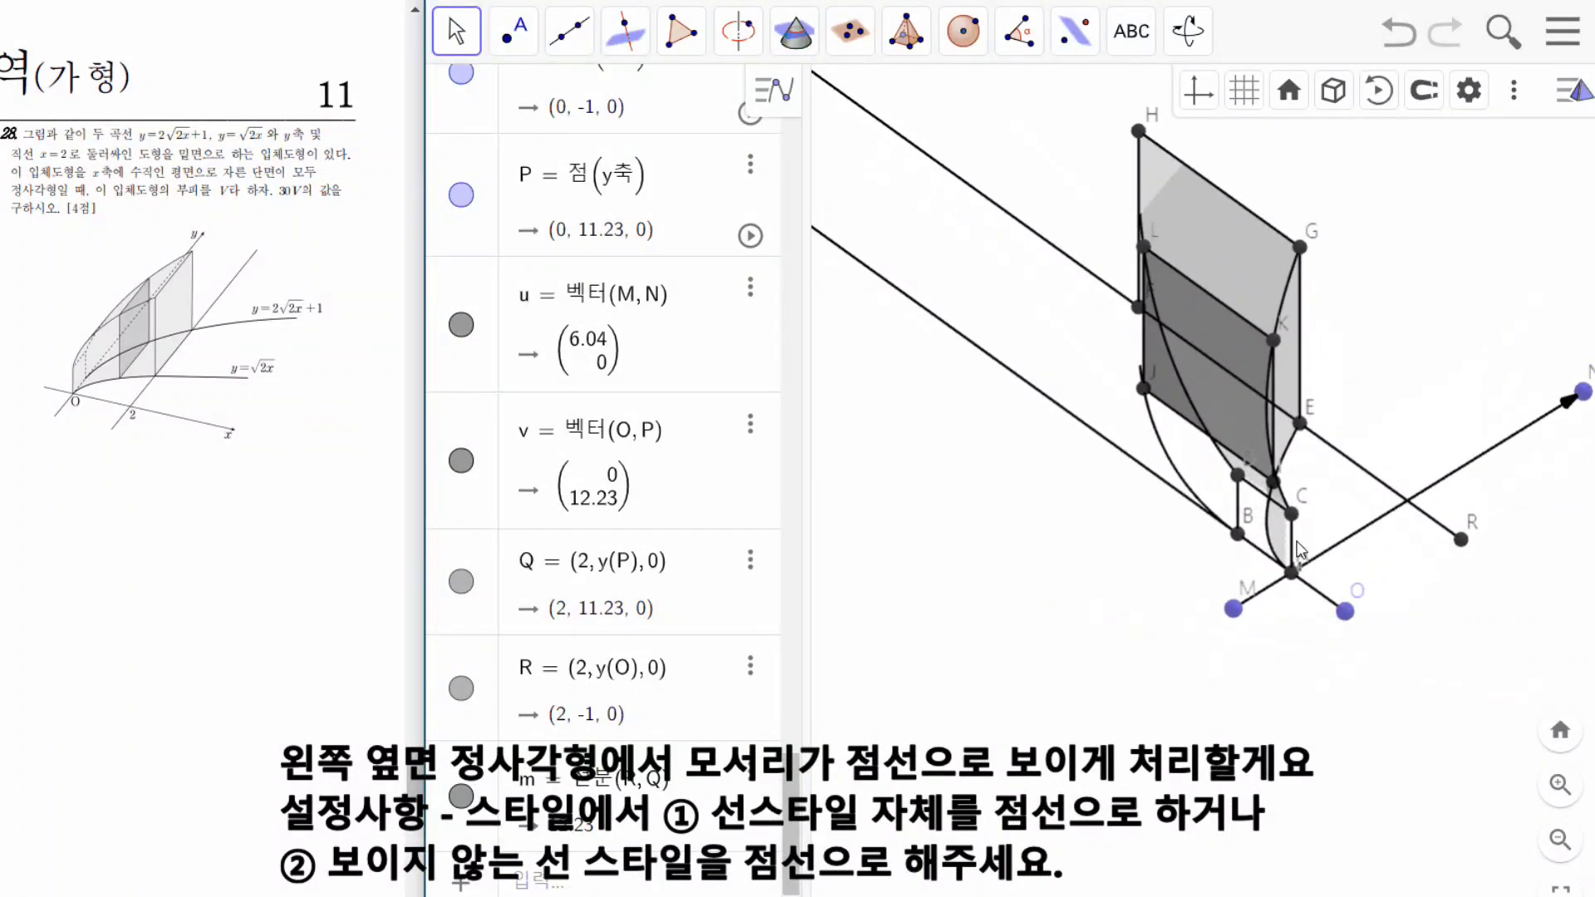
{"action": "left_click", "coordinate": [1264, 490]}
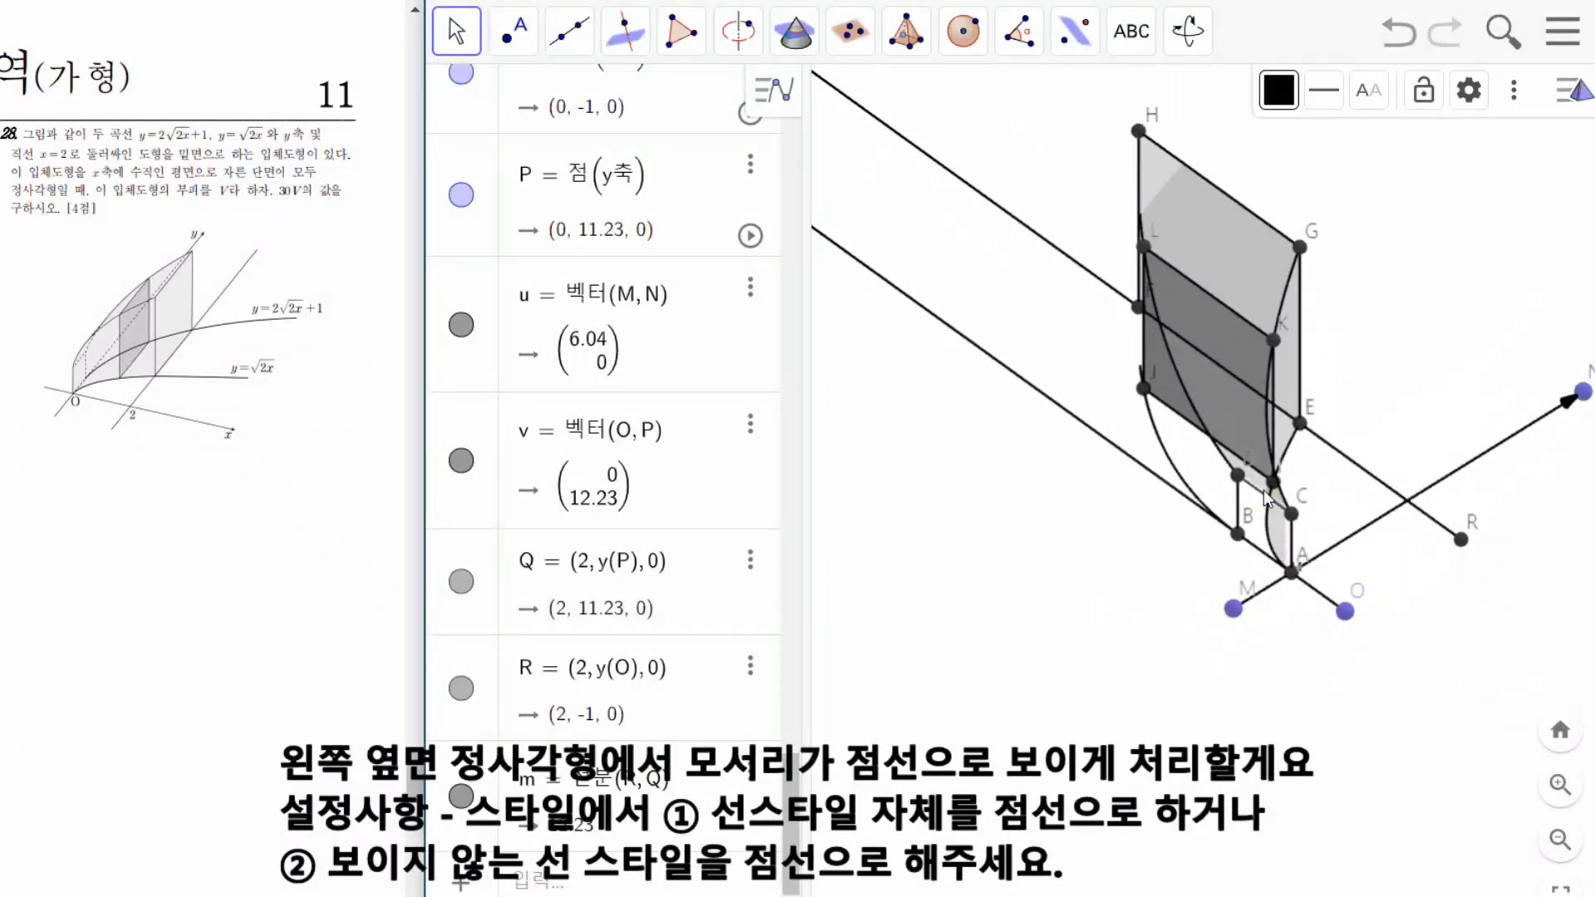
{"action": "left_click", "coordinate": [1236, 504], "text": "ctrl"}
{"action": "left_click", "coordinate": [1260, 555], "text": "ctrl"}
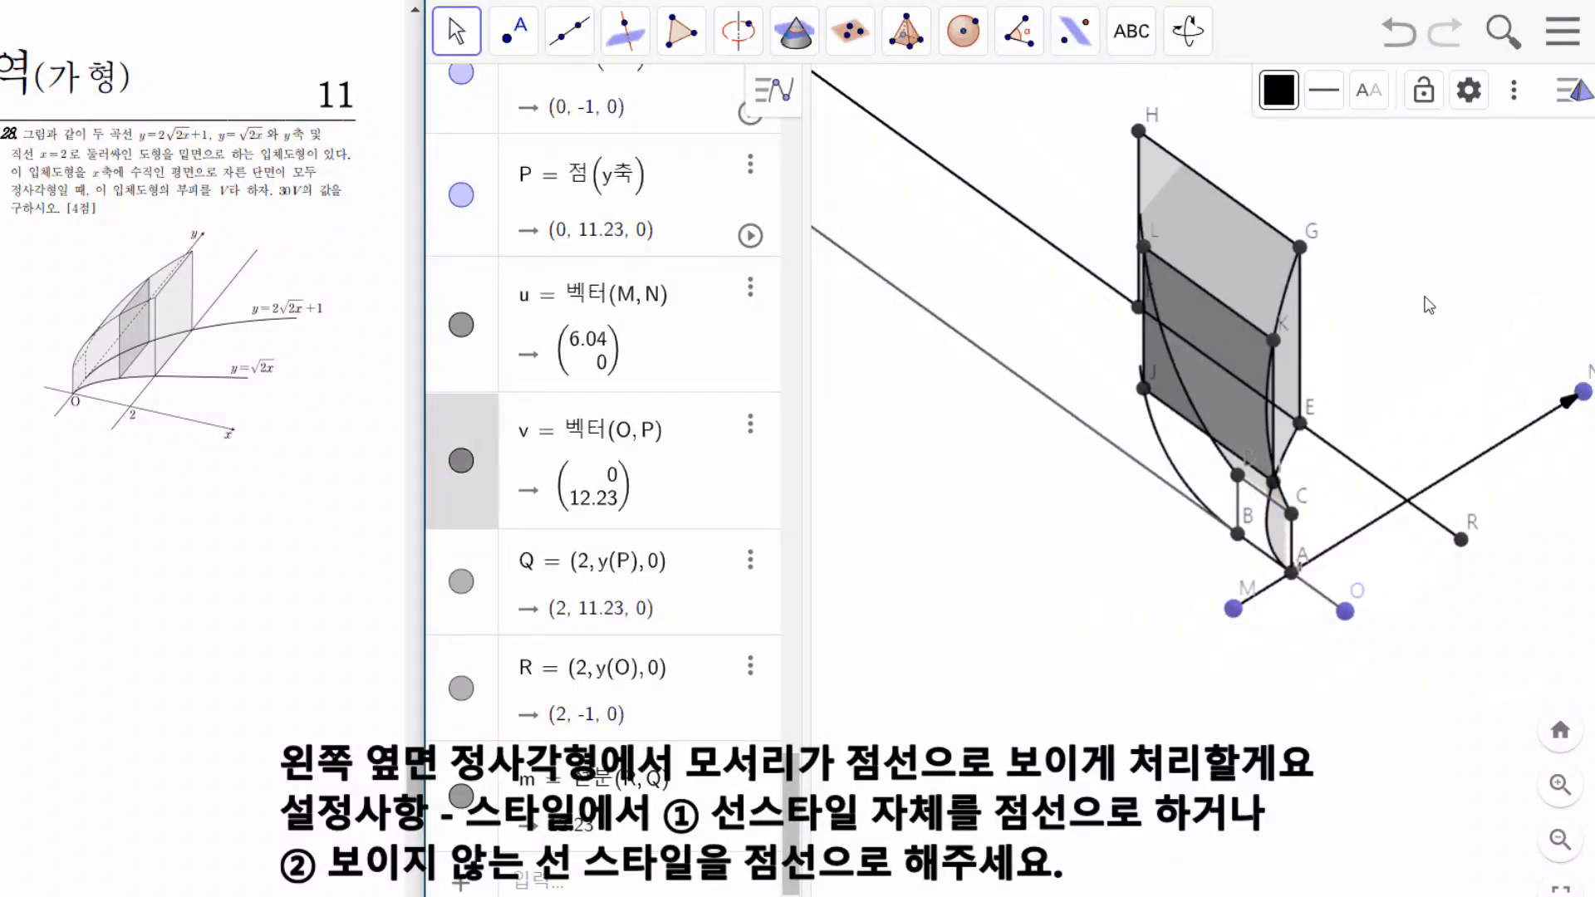
{"action": "left_click", "coordinate": [1466, 92]}
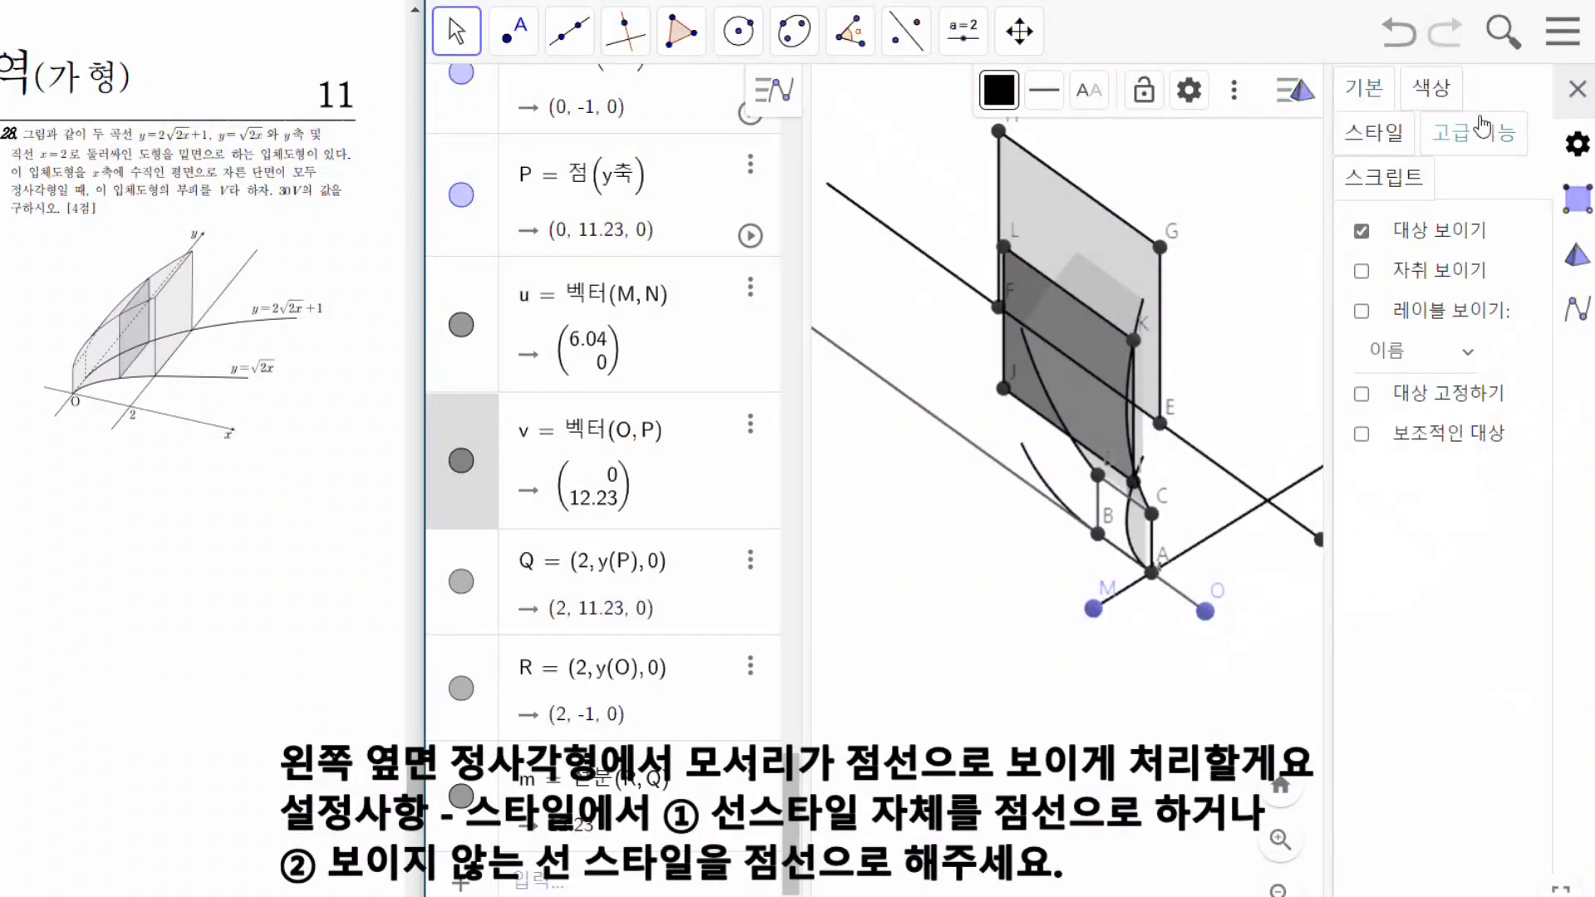
{"action": "left_click", "coordinate": [1432, 86]}
{"action": "left_click", "coordinate": [1374, 132]}
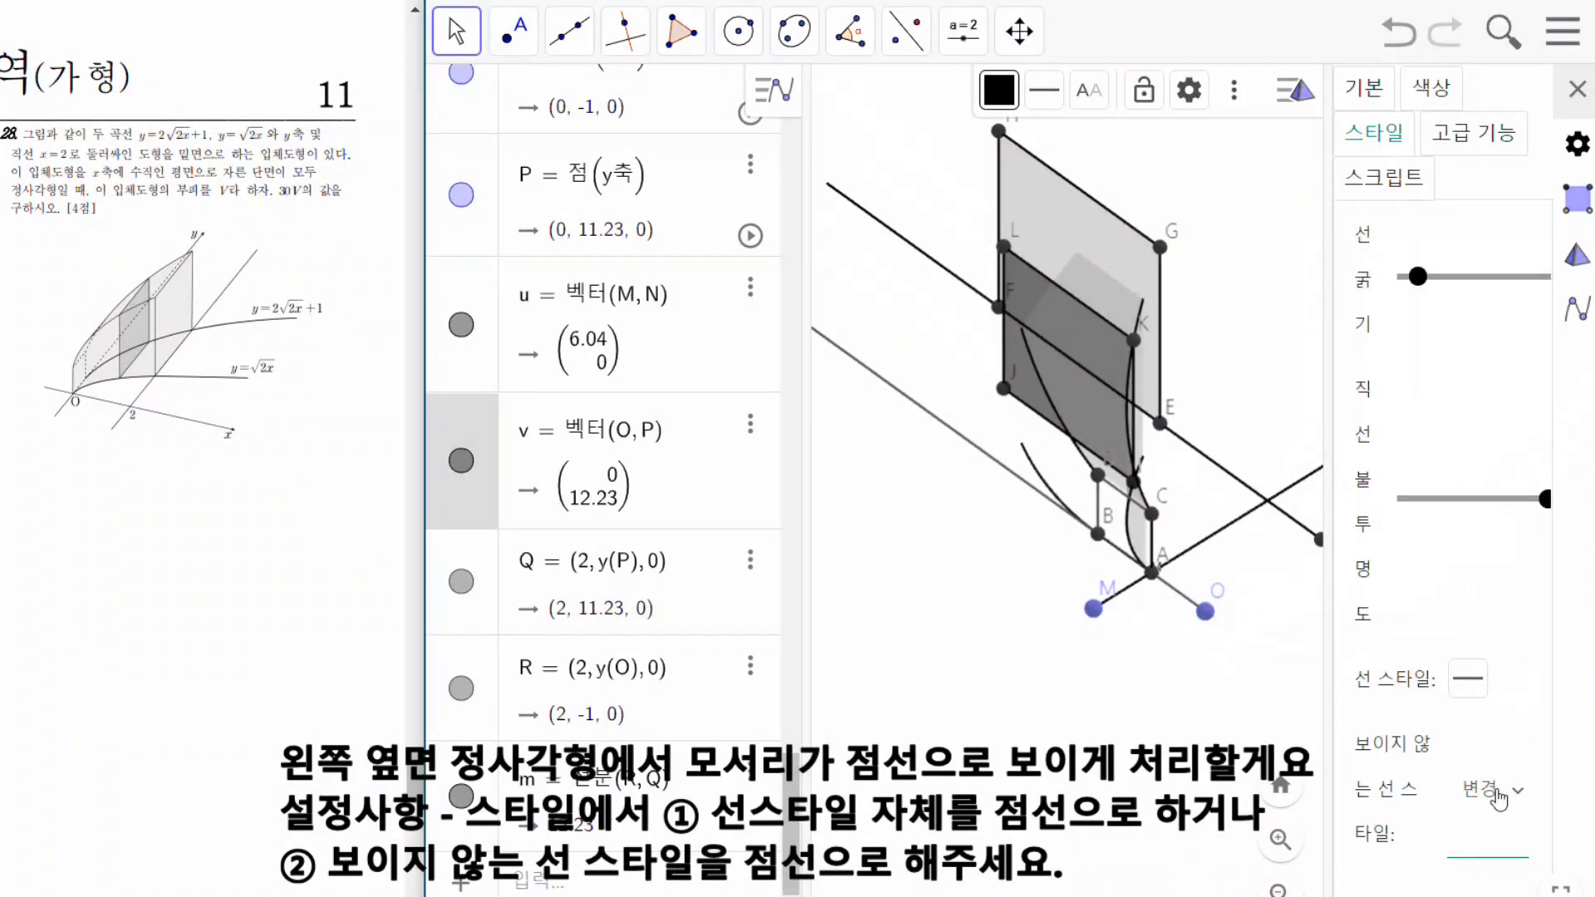
{"action": "left_click_drag", "start_coordinate": [1331, 614], "coordinate": [1259, 613]}
{"action": "left_click", "coordinate": [1463, 723]}
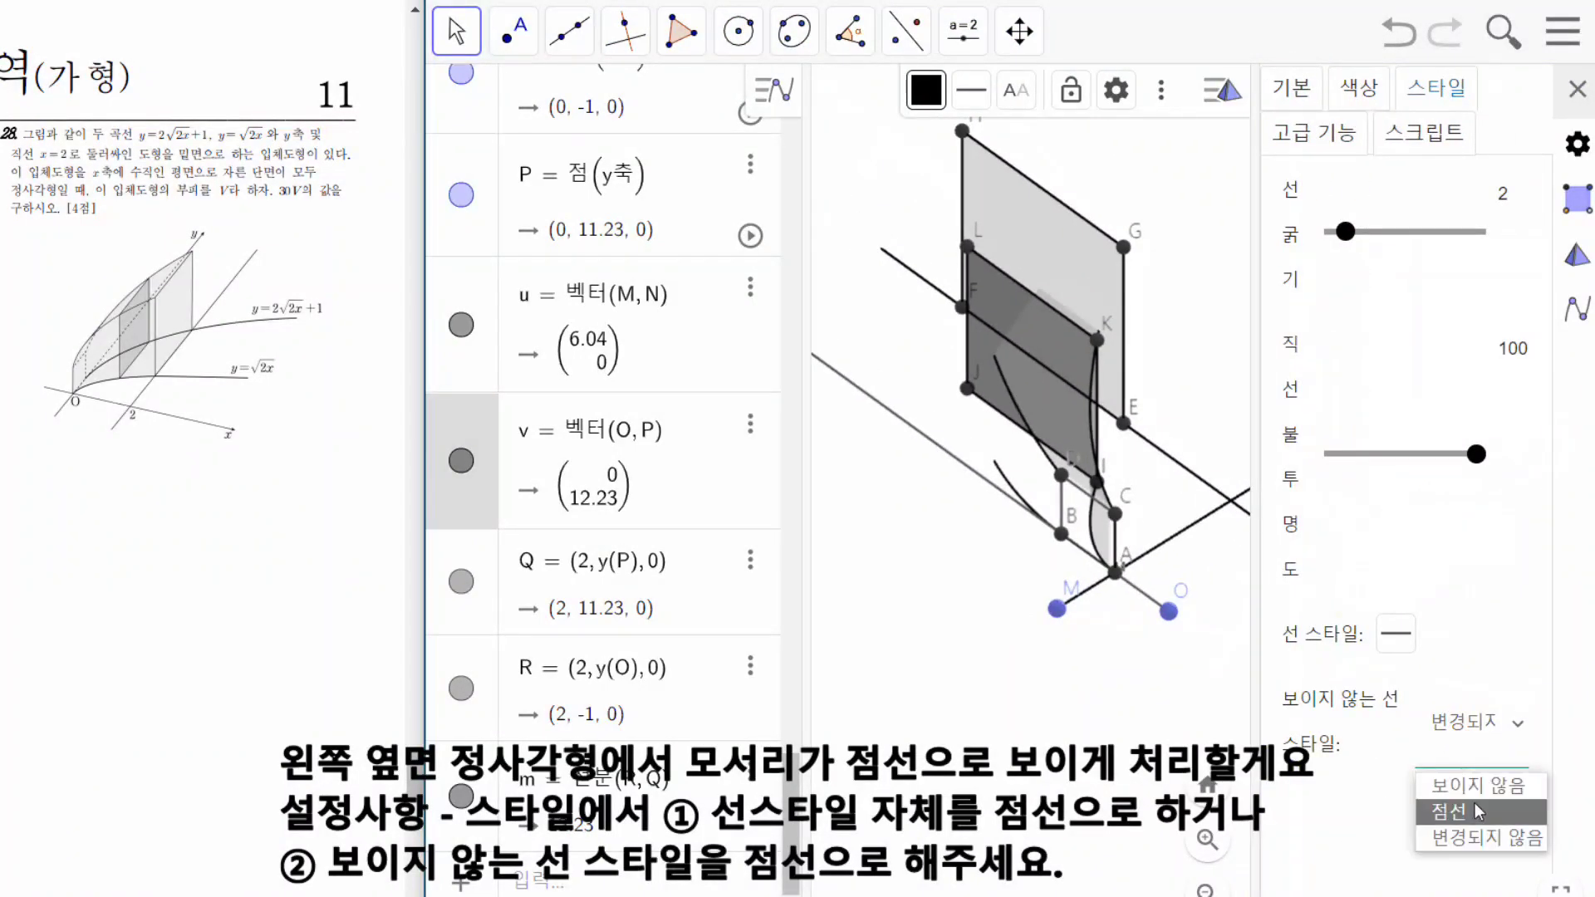
{"action": "left_click", "coordinate": [1450, 805]}
{"action": "left_click", "coordinate": [1577, 88]}
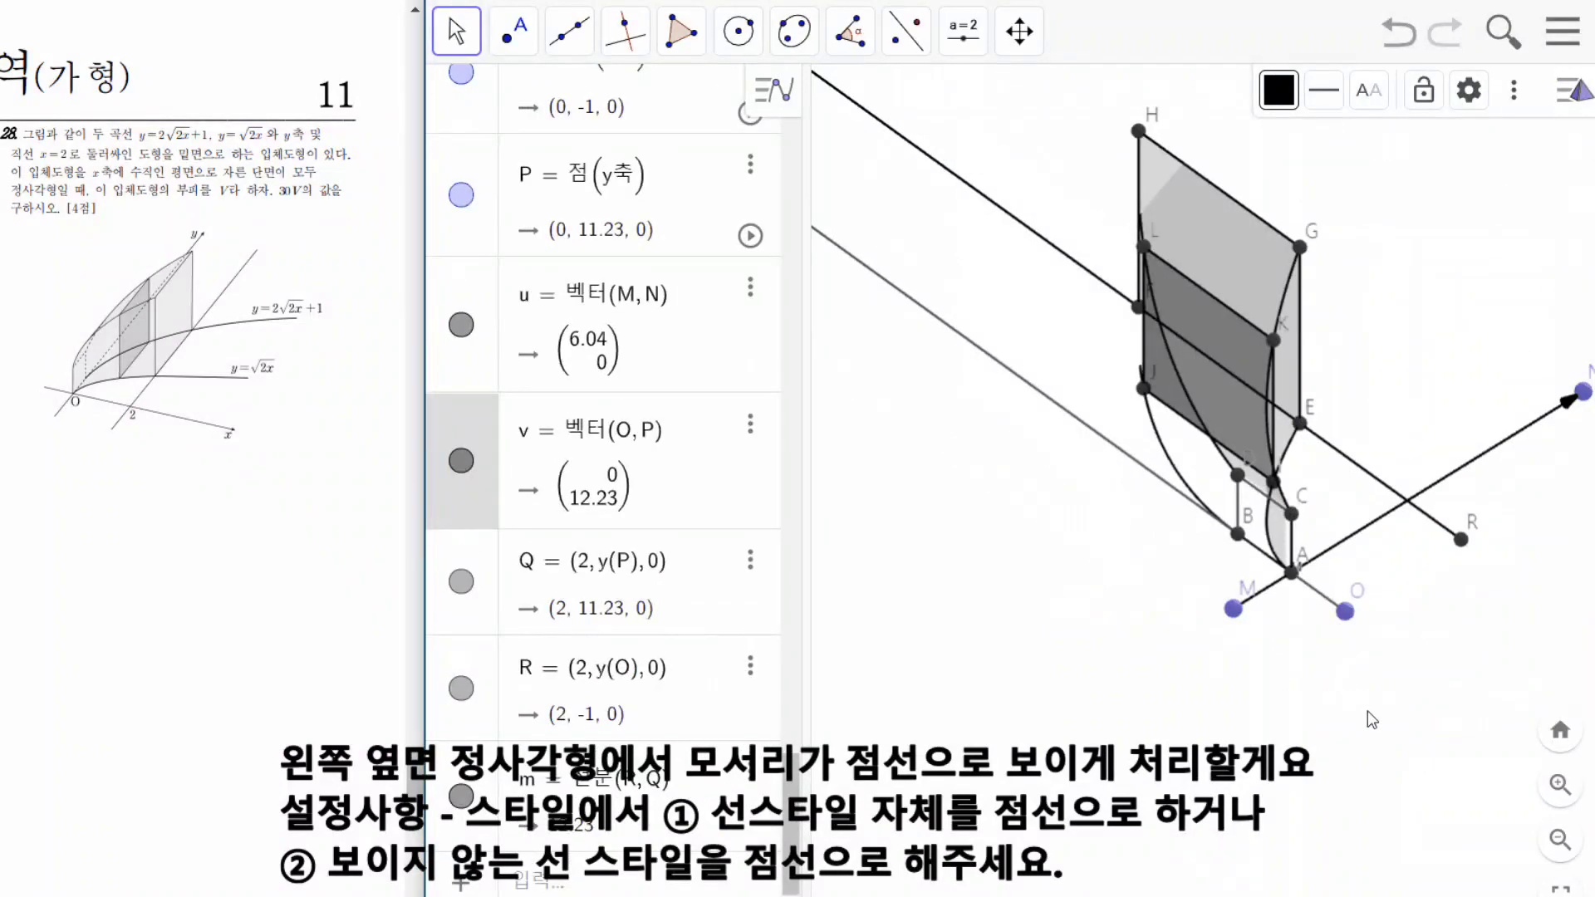
Hide segment j between B and A, the small square's bottom edge that overlaps the y-axis vector.
{"action": "left_click_drag", "start_coordinate": [1369, 719], "coordinate": [1277, 804]}
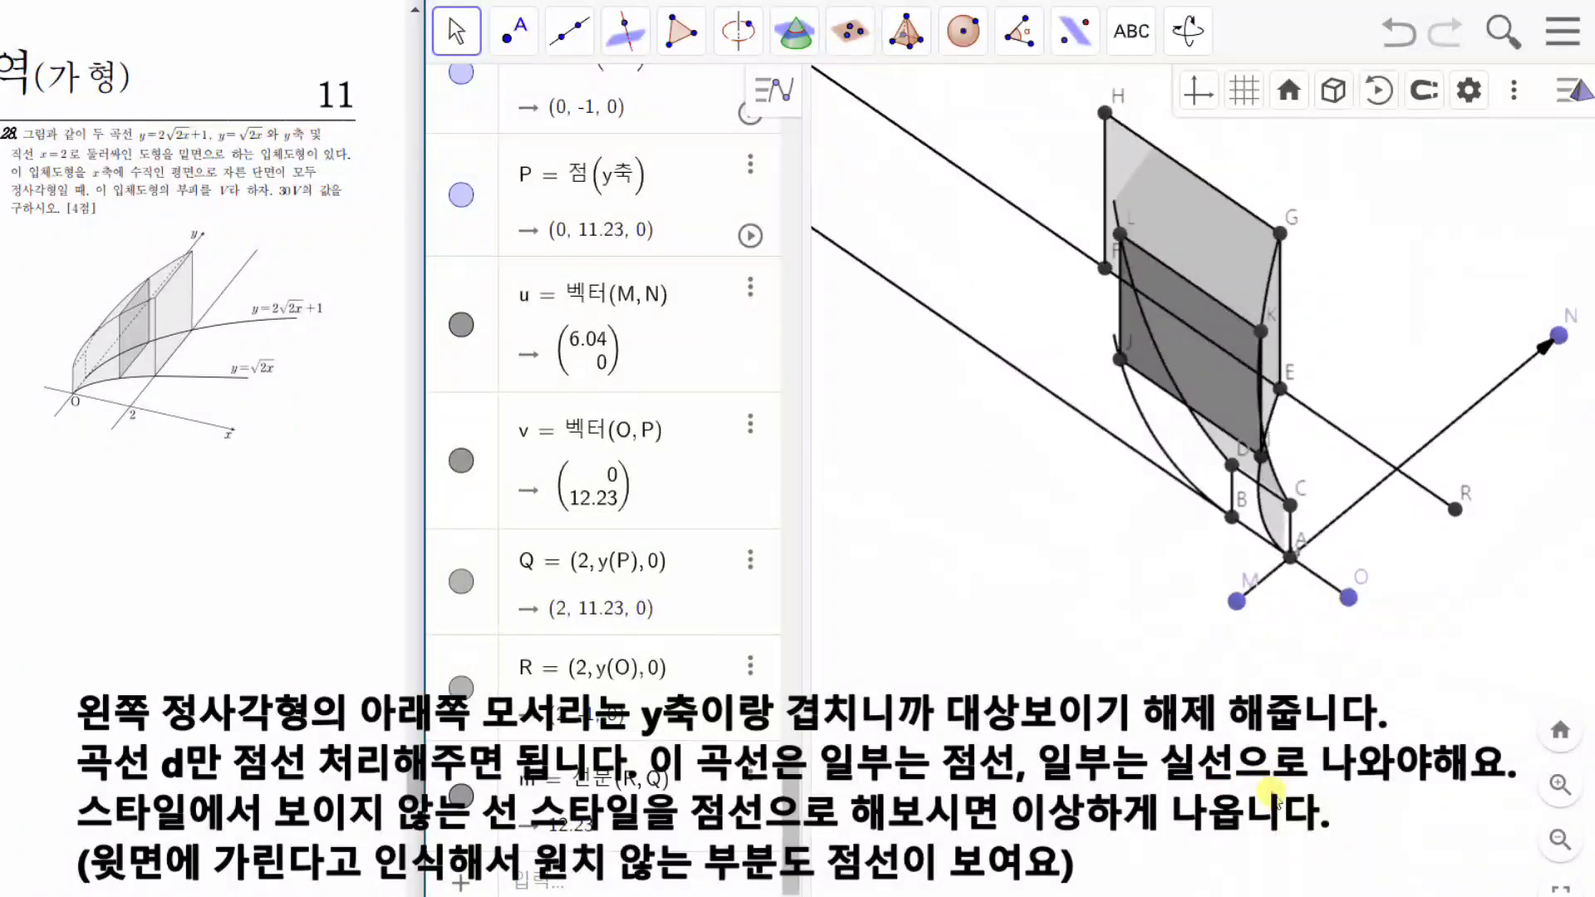
{"action": "left_click", "coordinate": [1269, 549]}
{"action": "scroll", "coordinate": [646, 548], "scroll_direction": "down", "scroll_amount": 10}
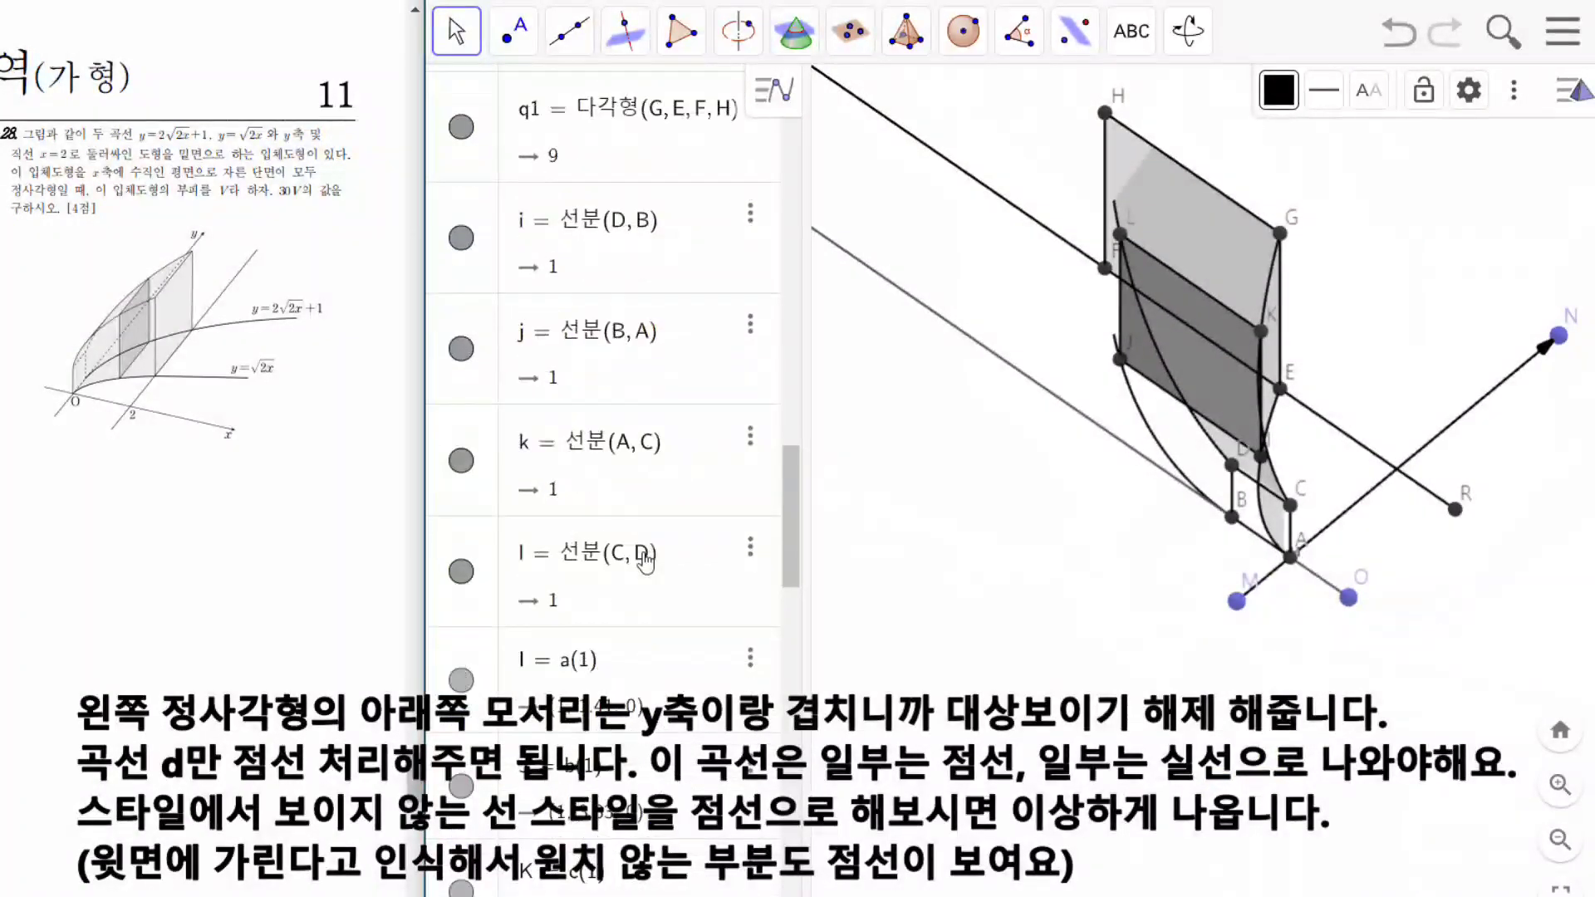
{"action": "scroll", "coordinate": [645, 561], "scroll_direction": "up", "scroll_amount": 10}
{"action": "scroll", "coordinate": [625, 619], "scroll_direction": "down", "scroll_amount": 5}
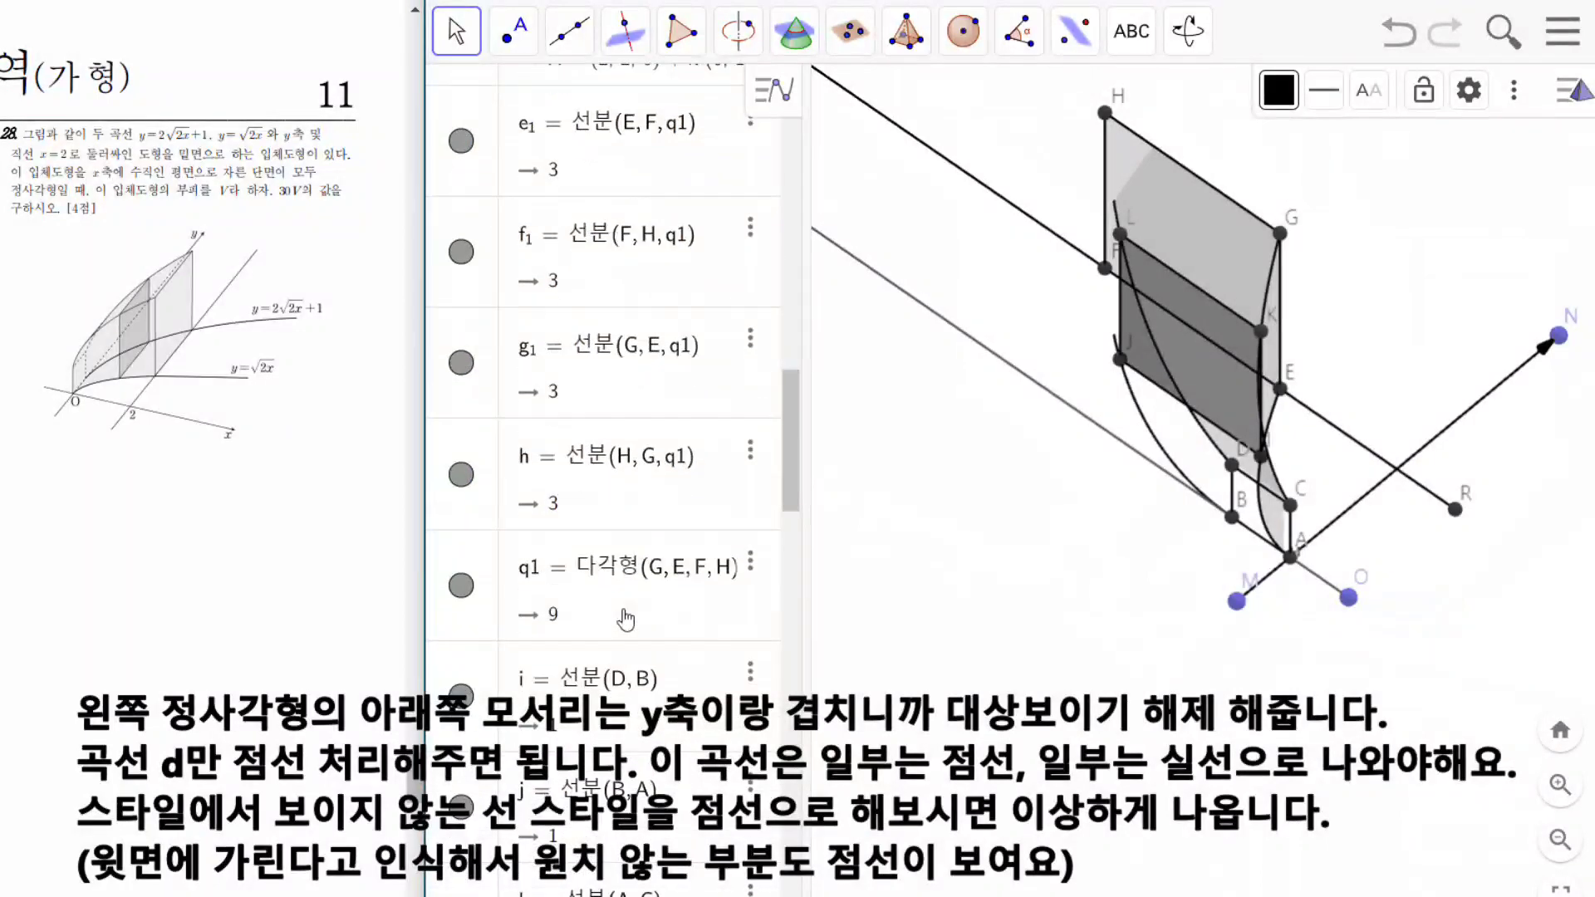
{"action": "scroll", "coordinate": [626, 619], "scroll_direction": "down", "scroll_amount": 3}
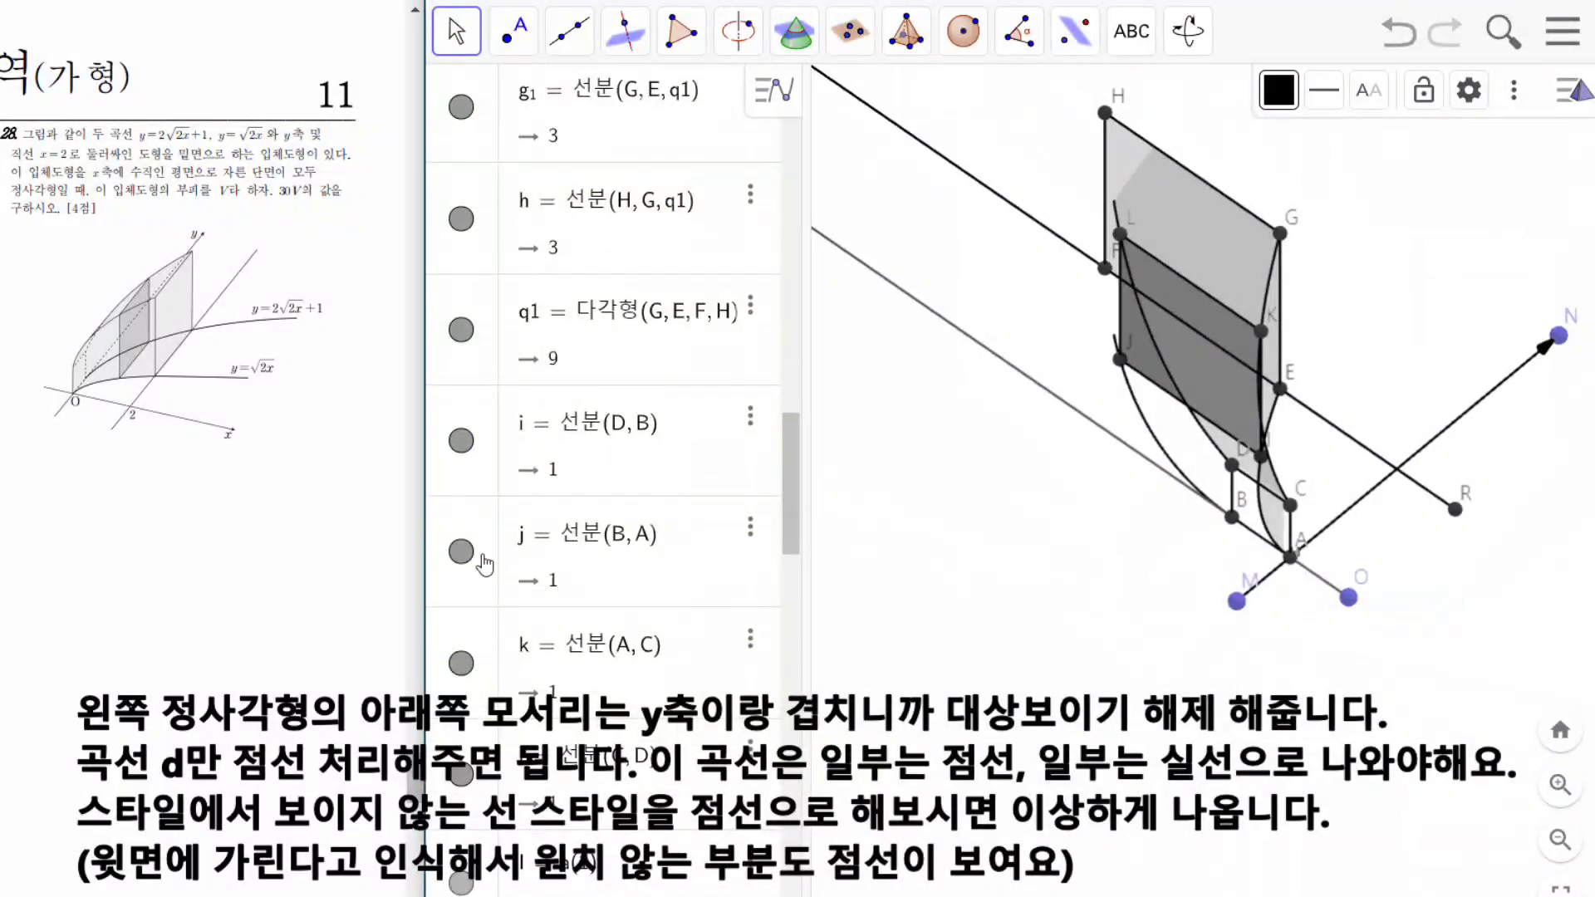
{"action": "left_click", "coordinate": [462, 555]}
{"action": "left_click", "coordinate": [463, 562]}
{"action": "left_click", "coordinate": [1055, 696]}
Place a point on curve d and move it to the dashed/solid boundary at about (0.05, 1.63, 1.32).
{"action": "left_click_drag", "start_coordinate": [1350, 708], "coordinate": [1259, 677]}
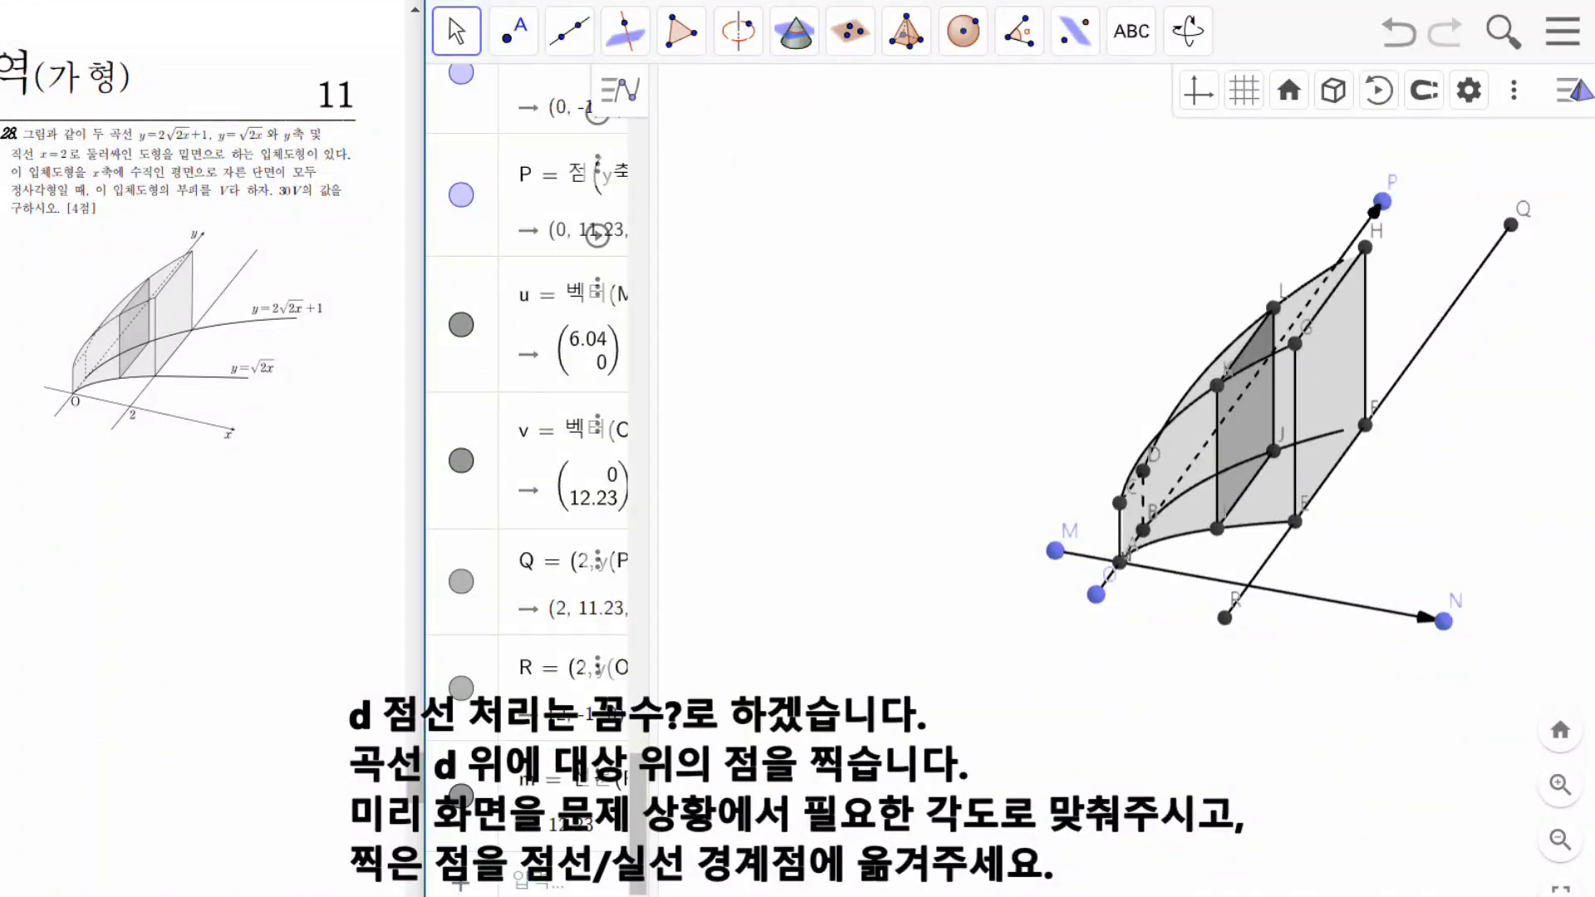
{"action": "left_click", "coordinate": [513, 30]}
{"action": "left_click", "coordinate": [565, 160]}
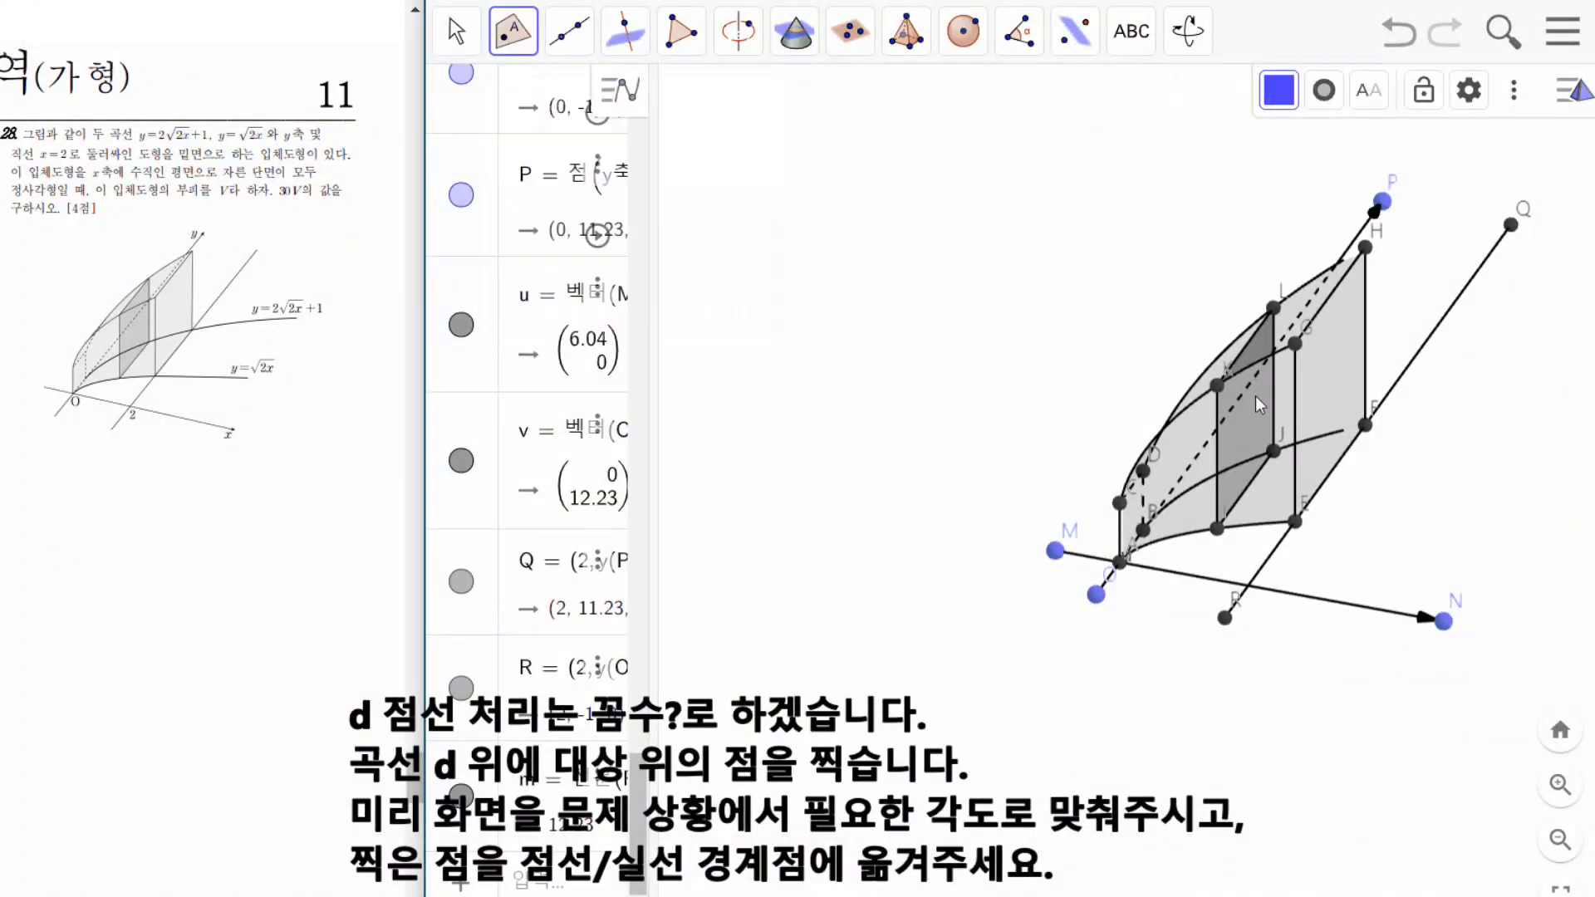
{"action": "left_click", "coordinate": [1204, 376]}
{"action": "key", "text": "Escape"}
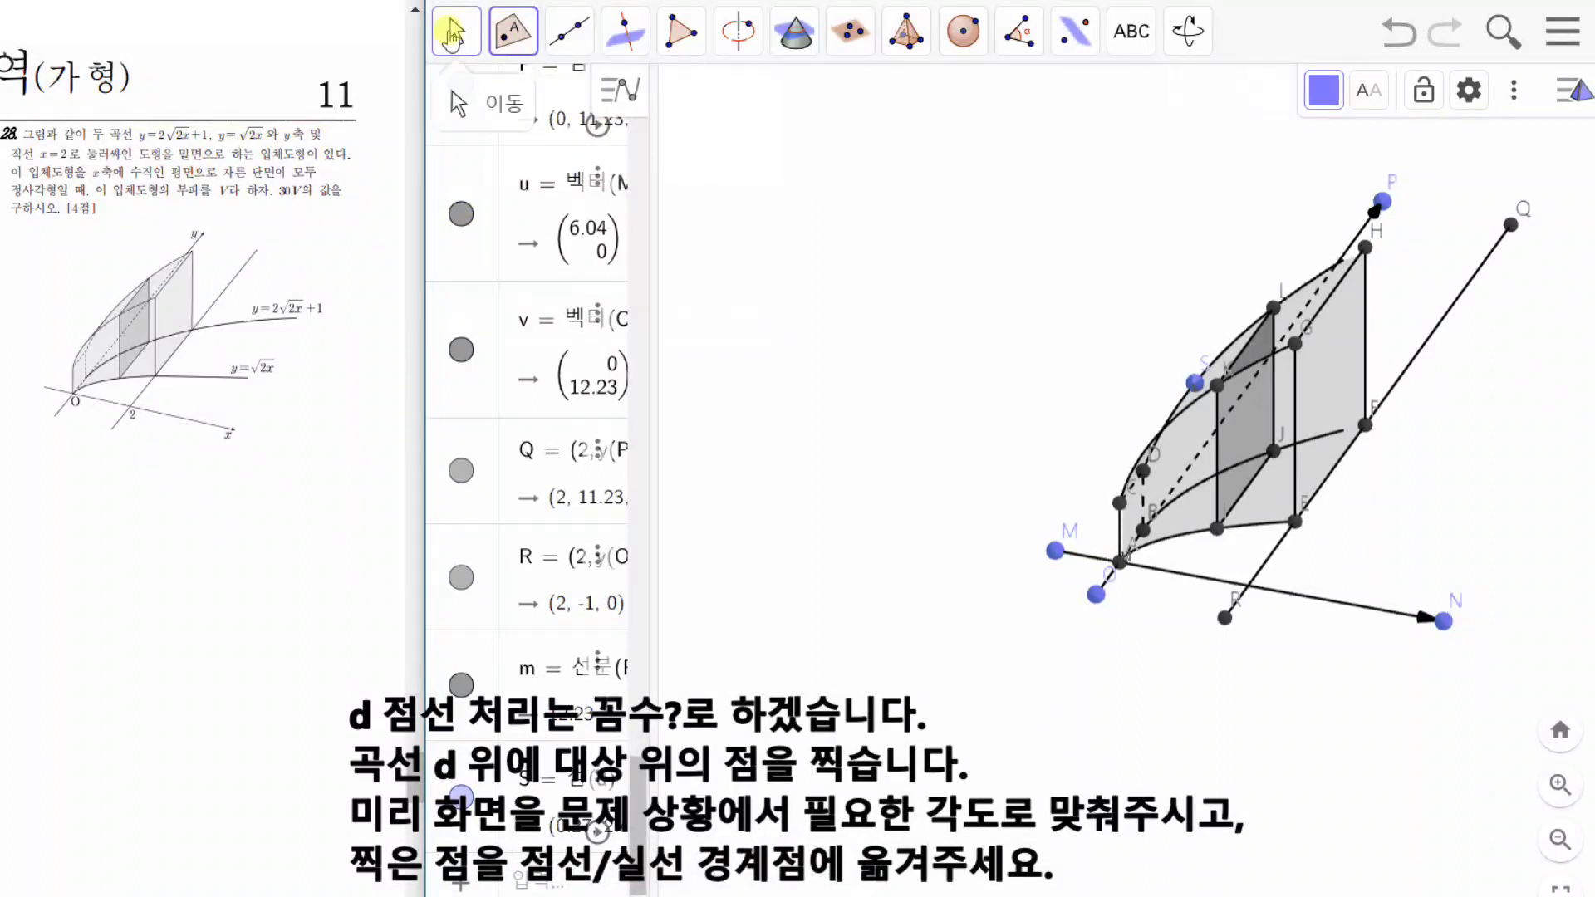
{"action": "left_click_drag", "start_coordinate": [1195, 383], "coordinate": [1177, 448]}
Hide the original curve d so that separate curve pieces can replace it.
{"action": "left_click_drag", "start_coordinate": [637, 781], "coordinate": [619, 128]}
{"action": "left_click", "coordinate": [481, 386]}
{"action": "left_click", "coordinate": [481, 386]}
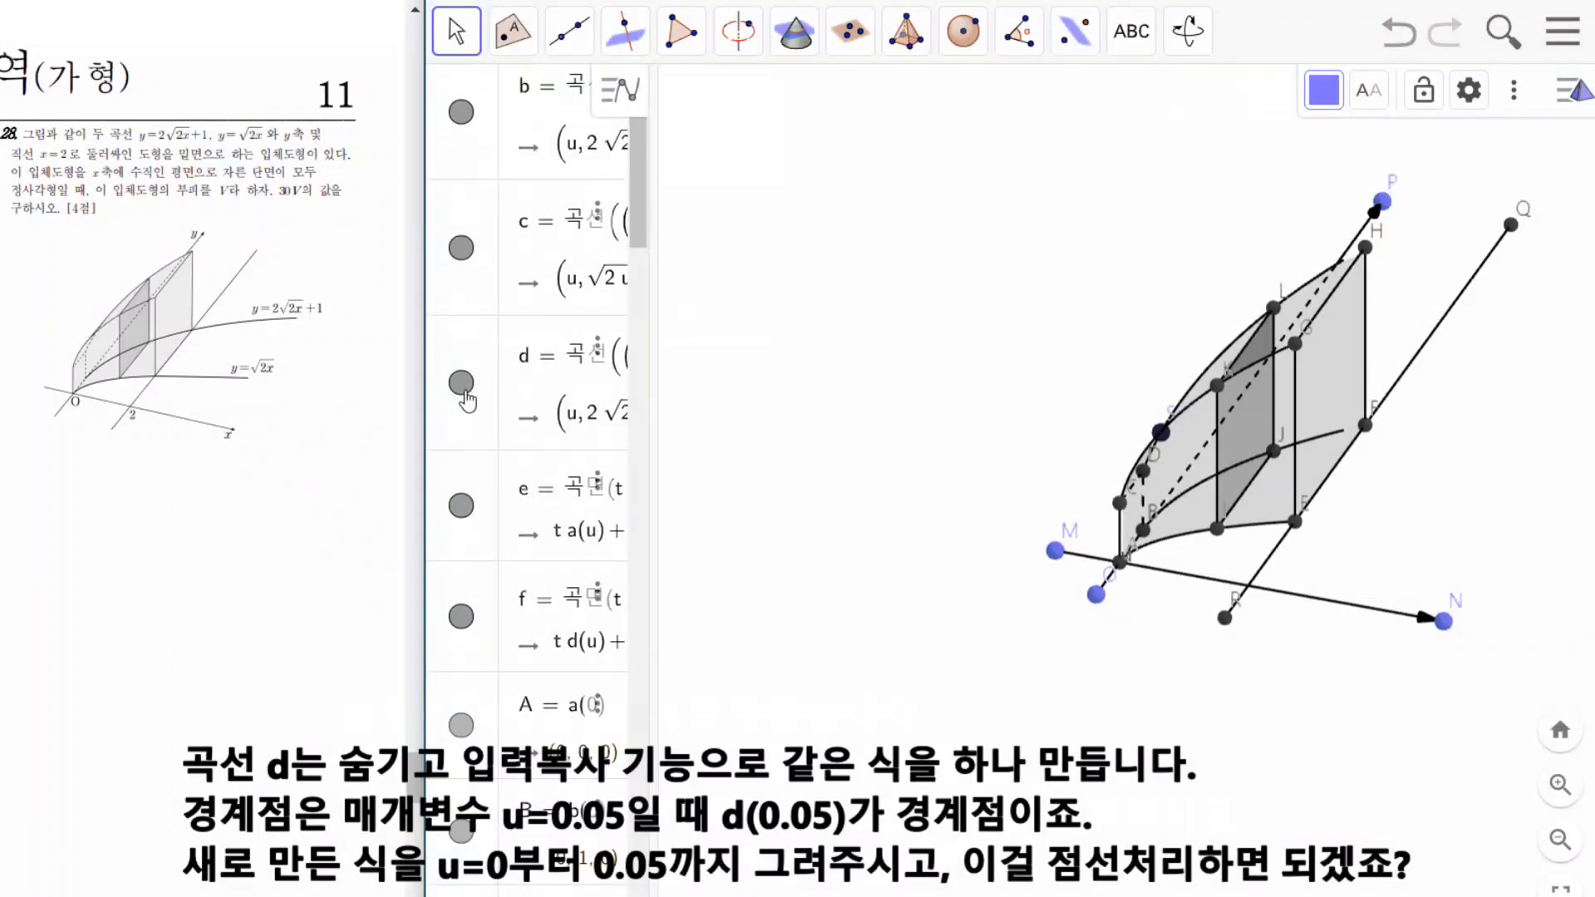
{"action": "left_click", "coordinate": [480, 386]}
Duplicate curve d's definition and limit the copy to the parameter range u = 0 to 0.05.
{"action": "left_click", "coordinate": [611, 354]}
{"action": "left_click", "coordinate": [613, 358]}
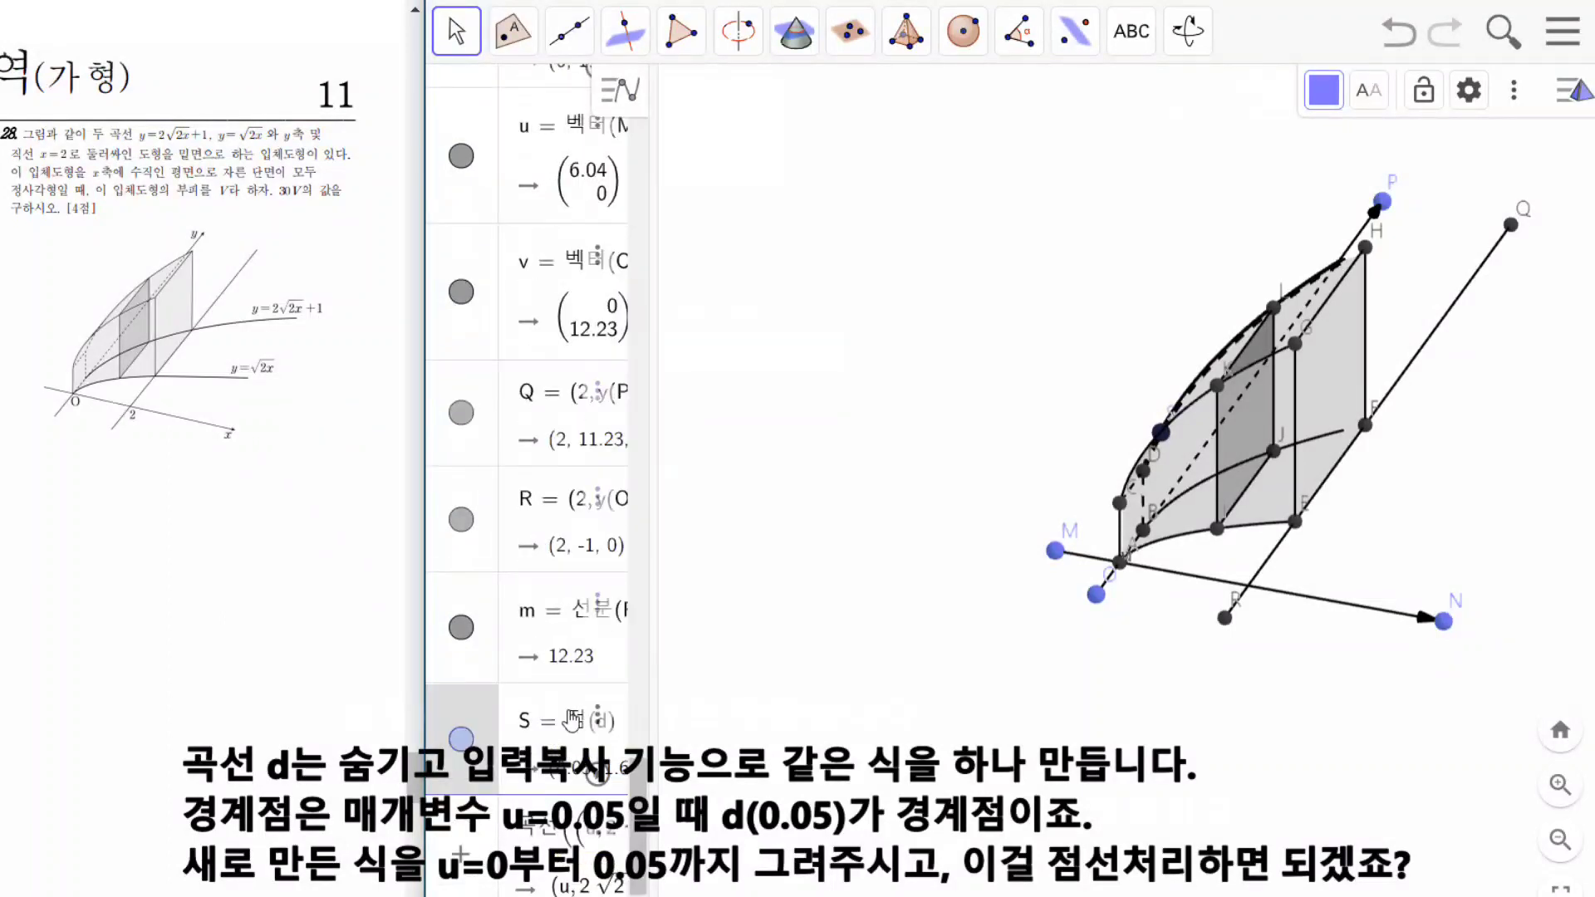
{"action": "left_click_drag", "start_coordinate": [655, 573], "coordinate": [957, 625]}
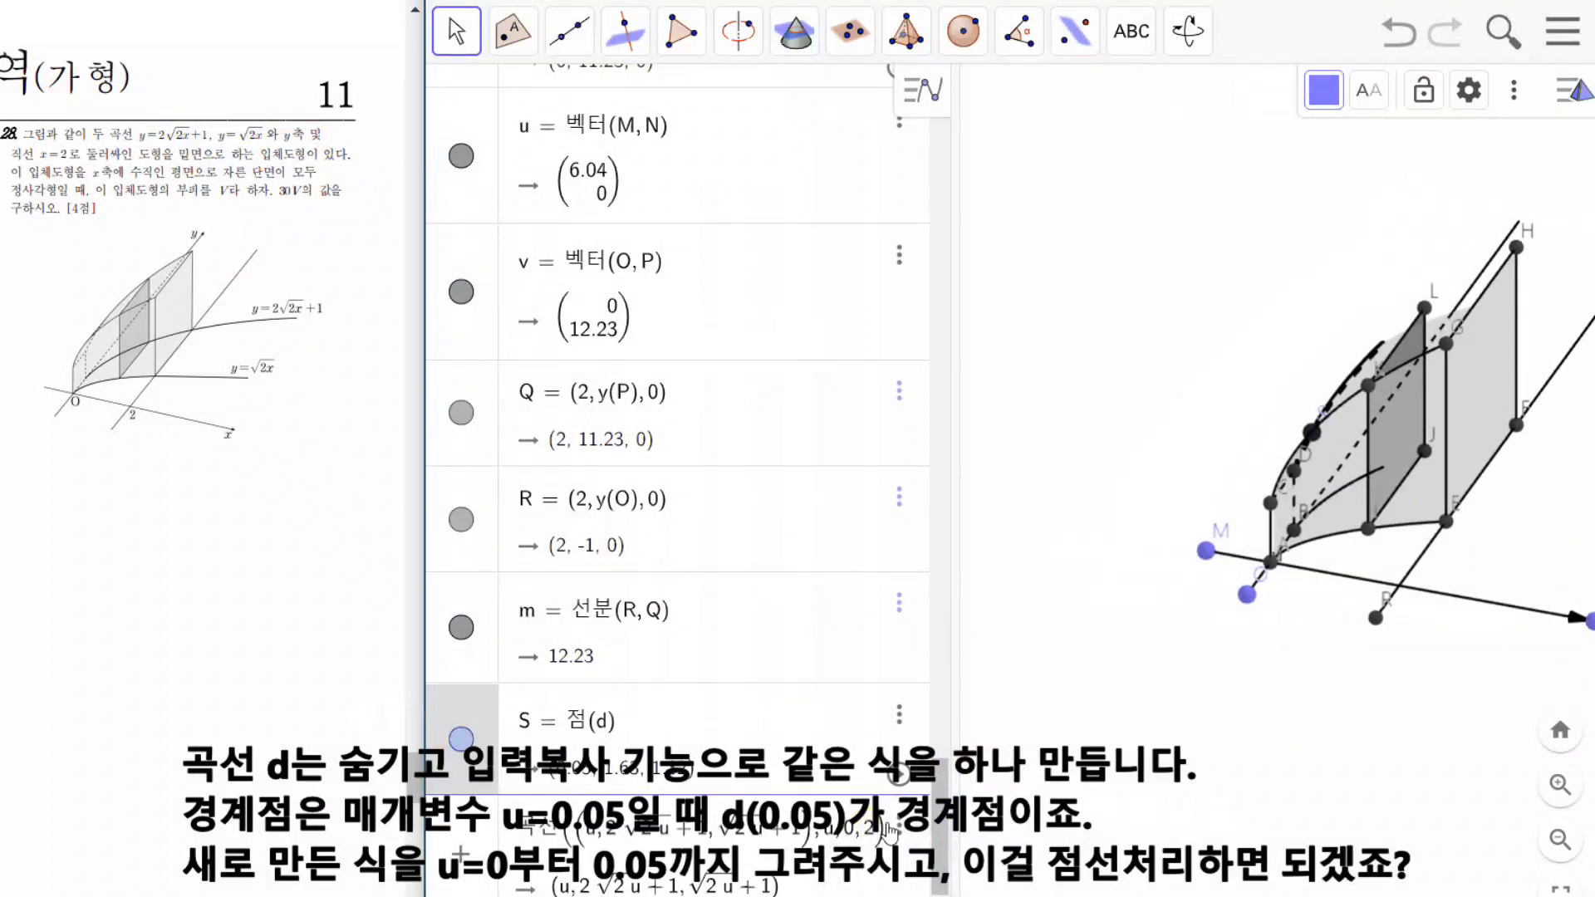
{"action": "key", "text": "BackSpace"}
{"action": "type", "text": "0"}
{"action": "key", "text": "Return"}
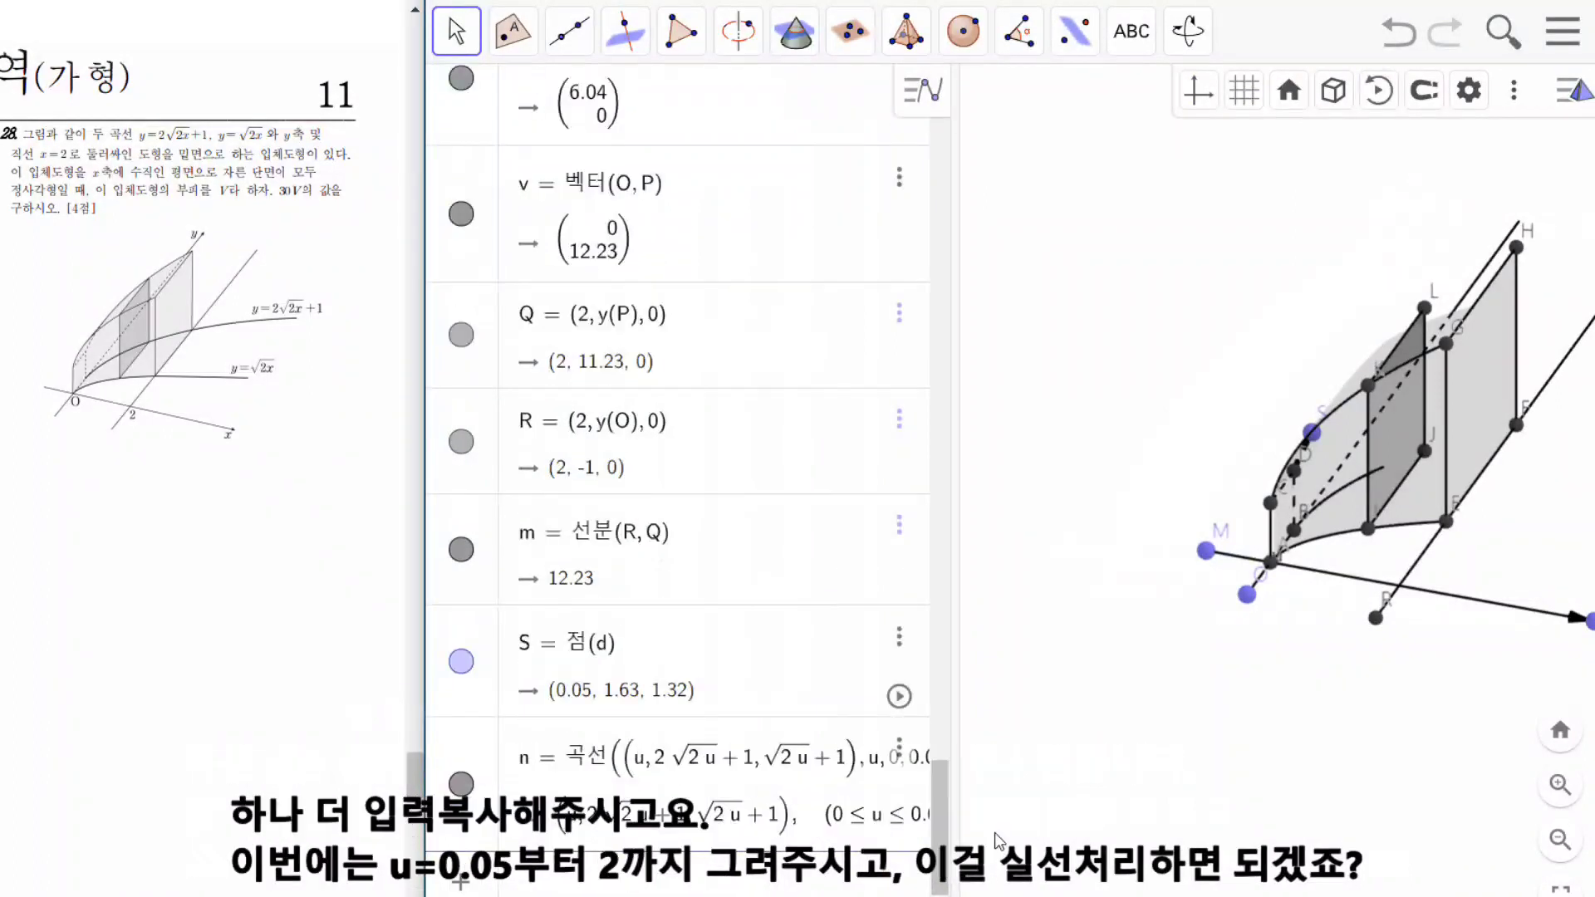
Duplicate curve n's definition and set the copy's parameter range to u = 0.05 to 2.
{"action": "left_click", "coordinate": [901, 763]}
{"action": "left_click", "coordinate": [917, 752]}
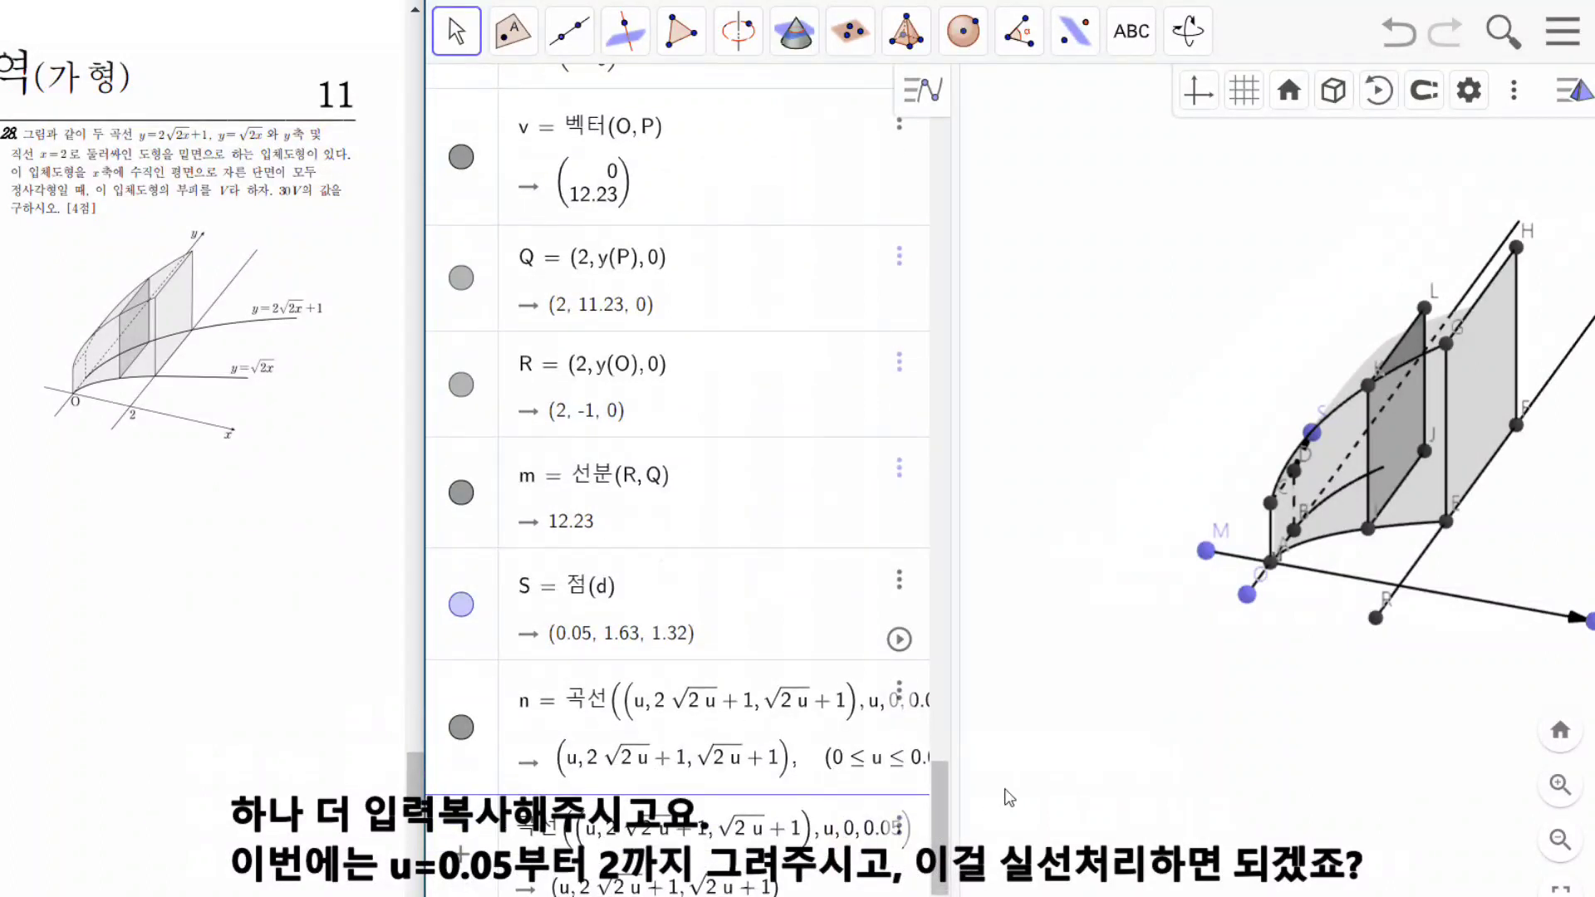
{"action": "type", "text": "5"}
{"action": "key", "text": "shift+Right"}
{"action": "type", "text": "2"}
{"action": "key", "text": "Return"}
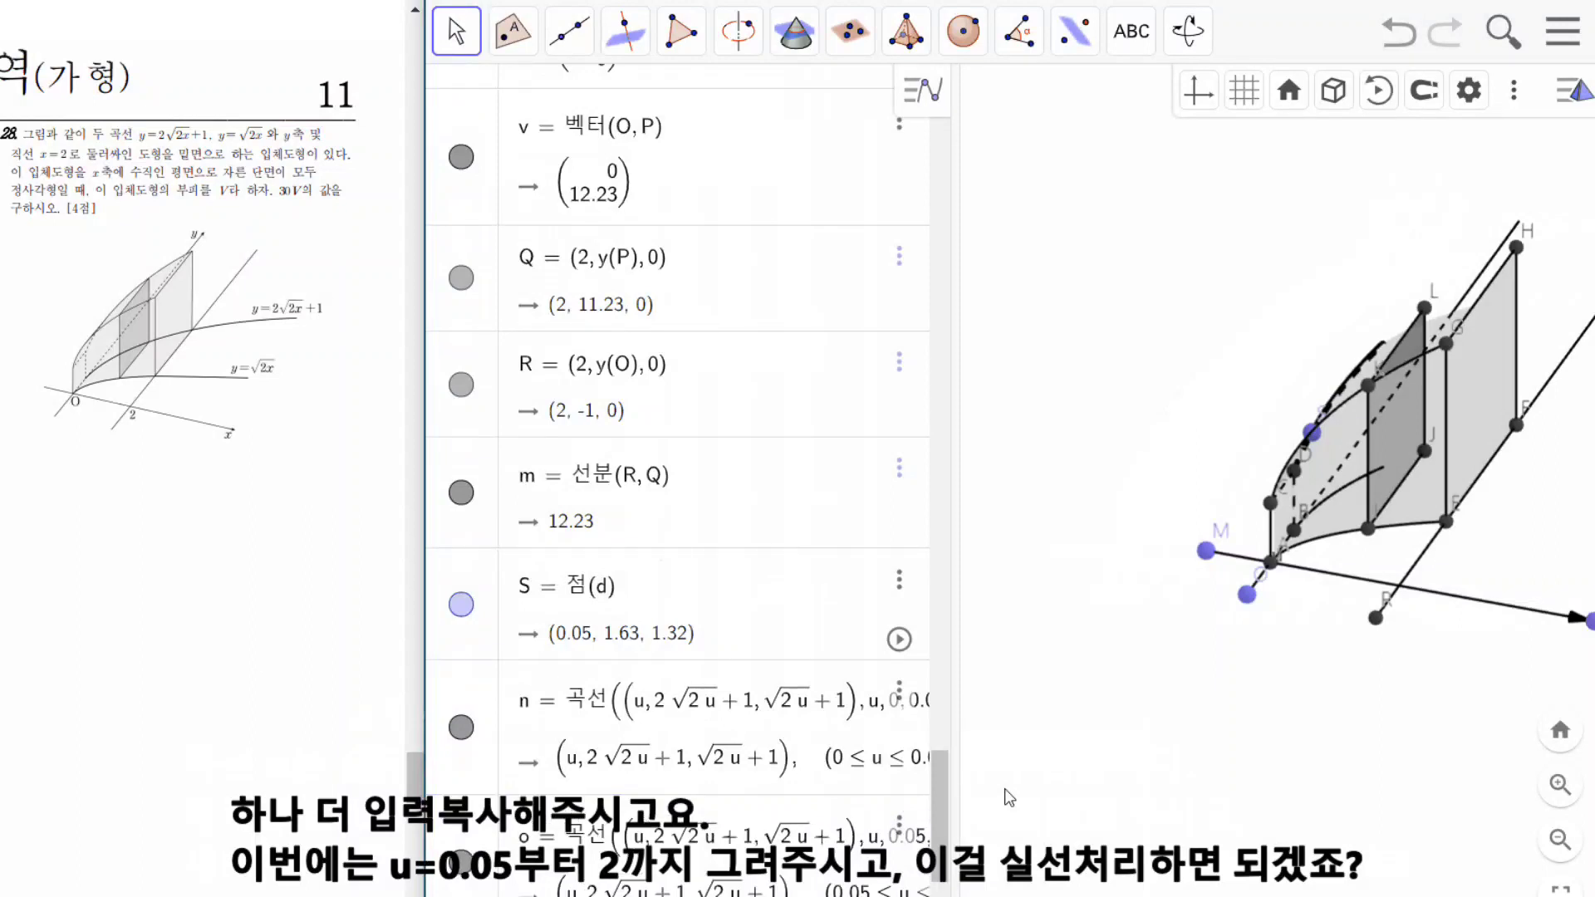
Give curve n a dashed line style and set its hidden line style to unchanged (변경되지 않음).
{"action": "right_click", "coordinate": [480, 695]}
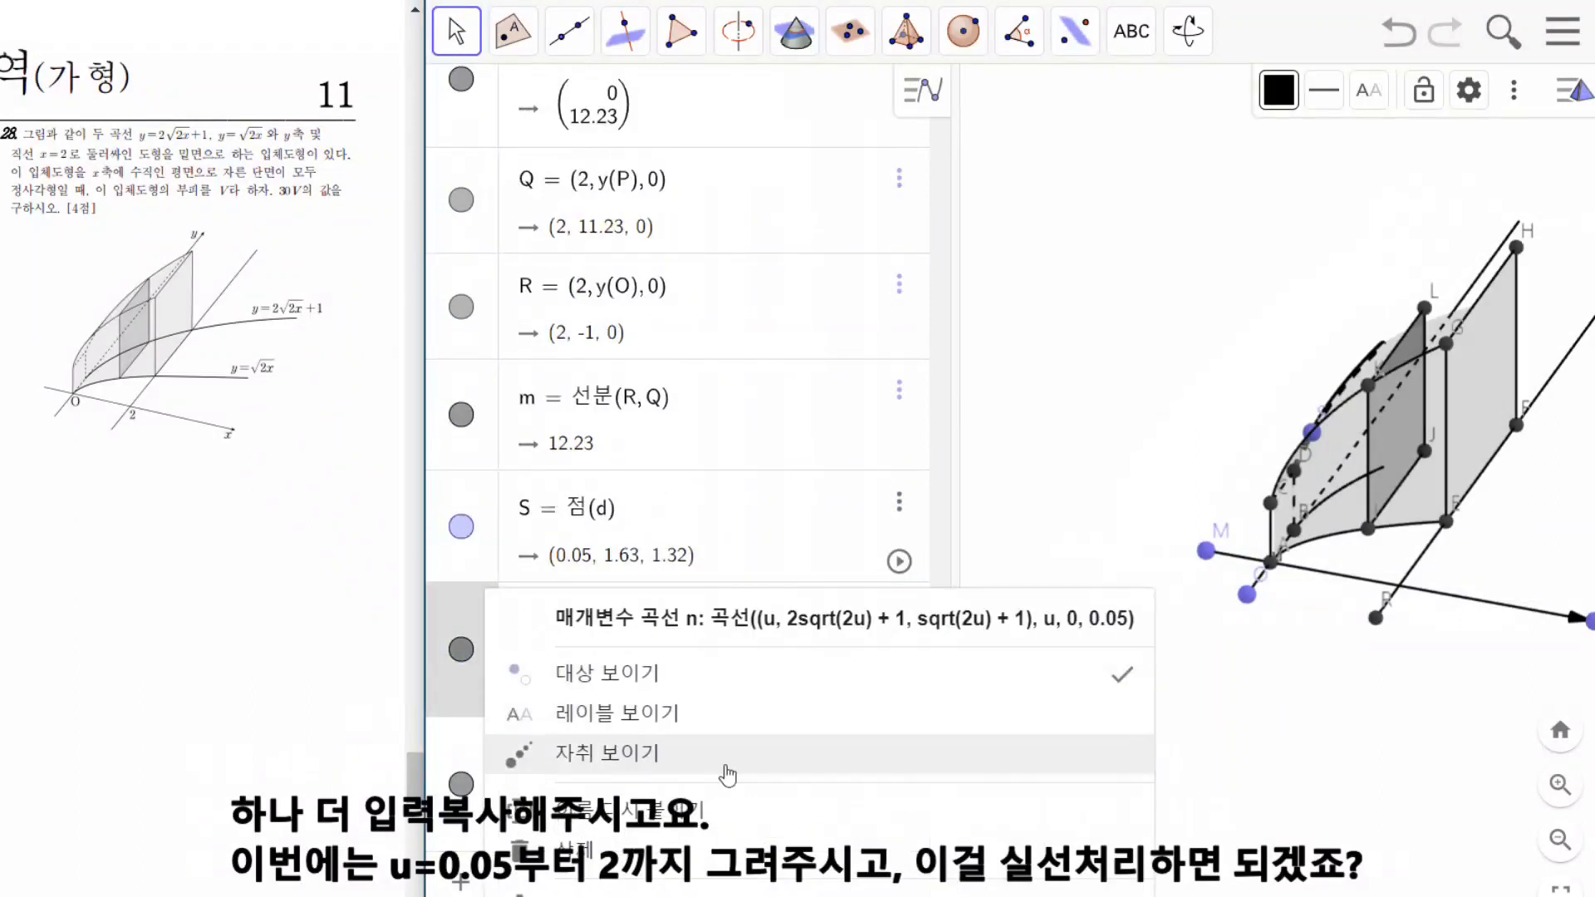
{"action": "left_click", "coordinate": [1466, 97]}
{"action": "left_click", "coordinate": [1403, 89]}
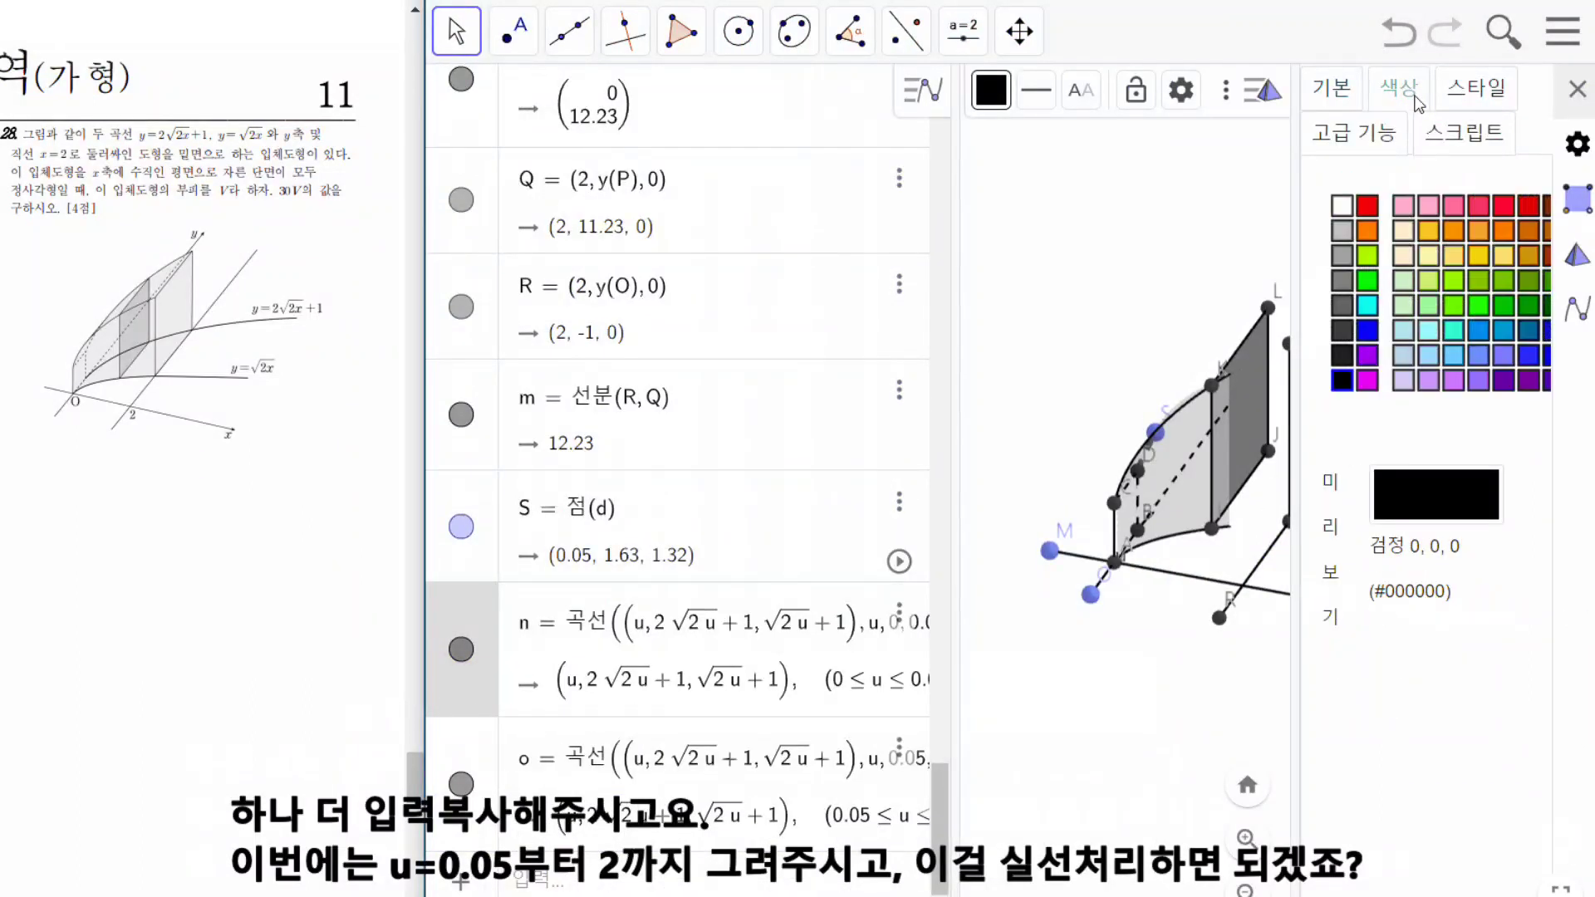
{"action": "left_click", "coordinate": [1472, 91]}
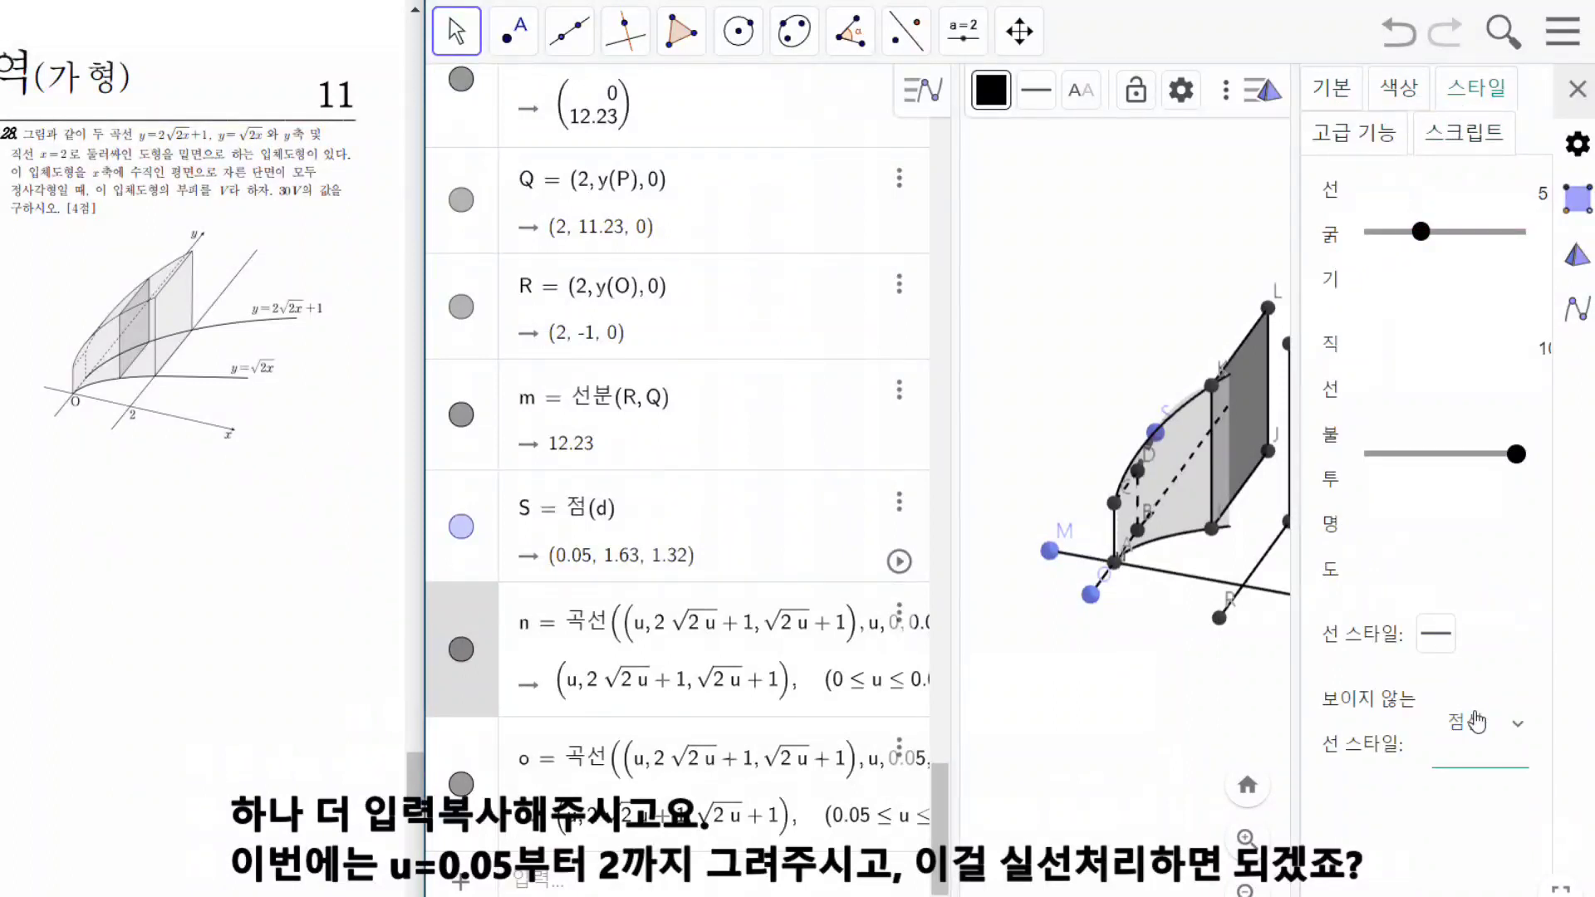
{"action": "left_click", "coordinate": [1436, 635]}
{"action": "left_click", "coordinate": [1290, 683]}
{"action": "left_click", "coordinate": [1519, 725]}
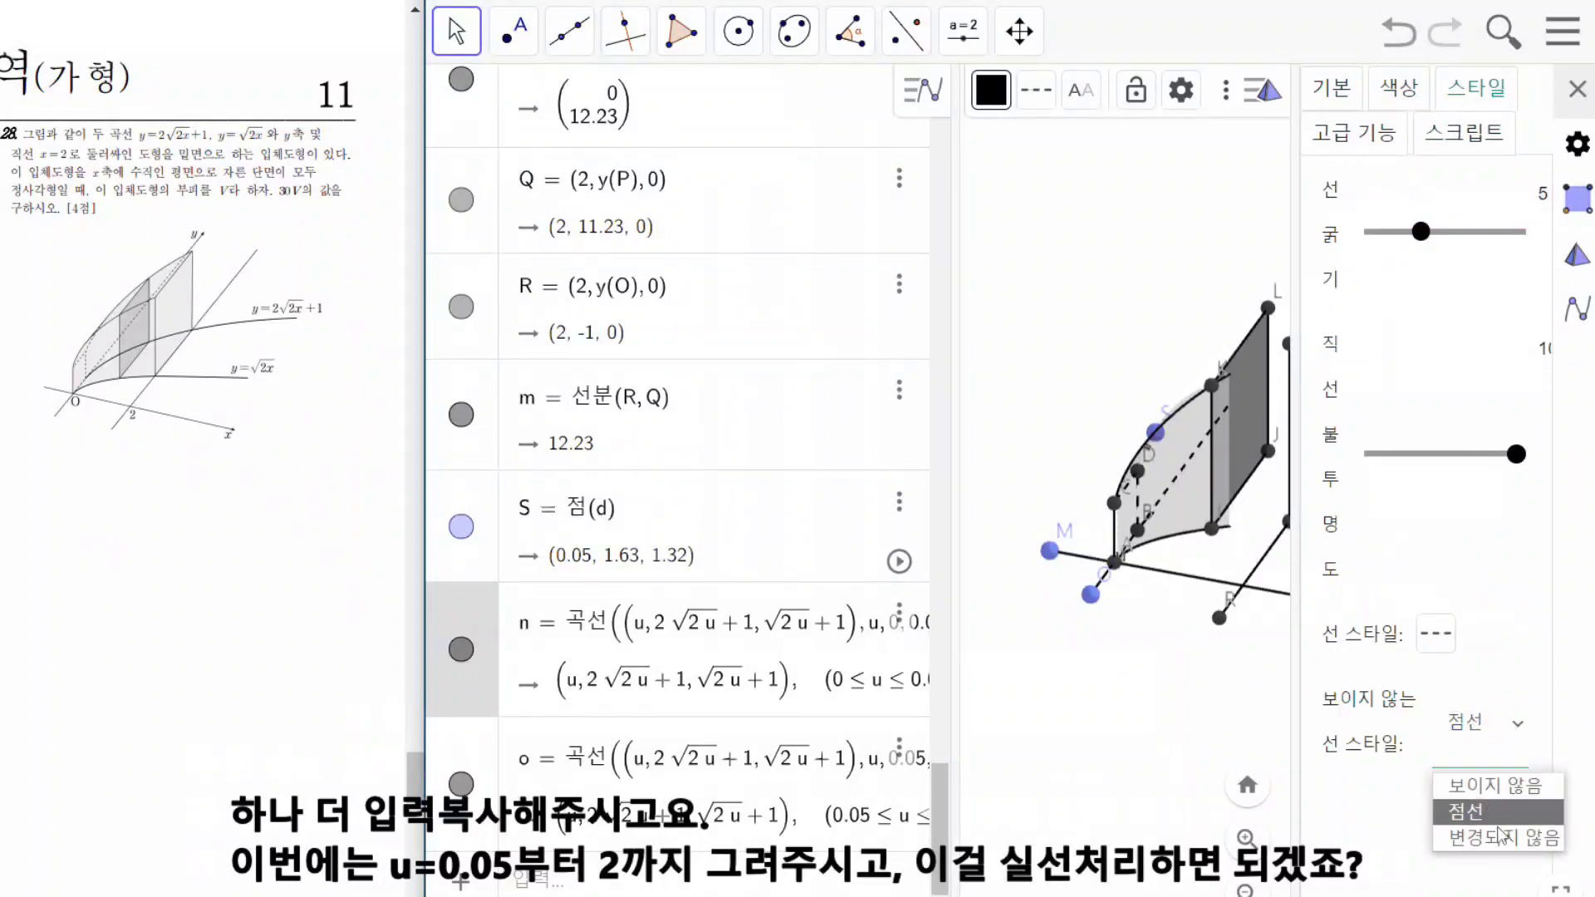
{"action": "left_click", "coordinate": [1470, 834]}
{"action": "left_click", "coordinate": [1576, 87]}
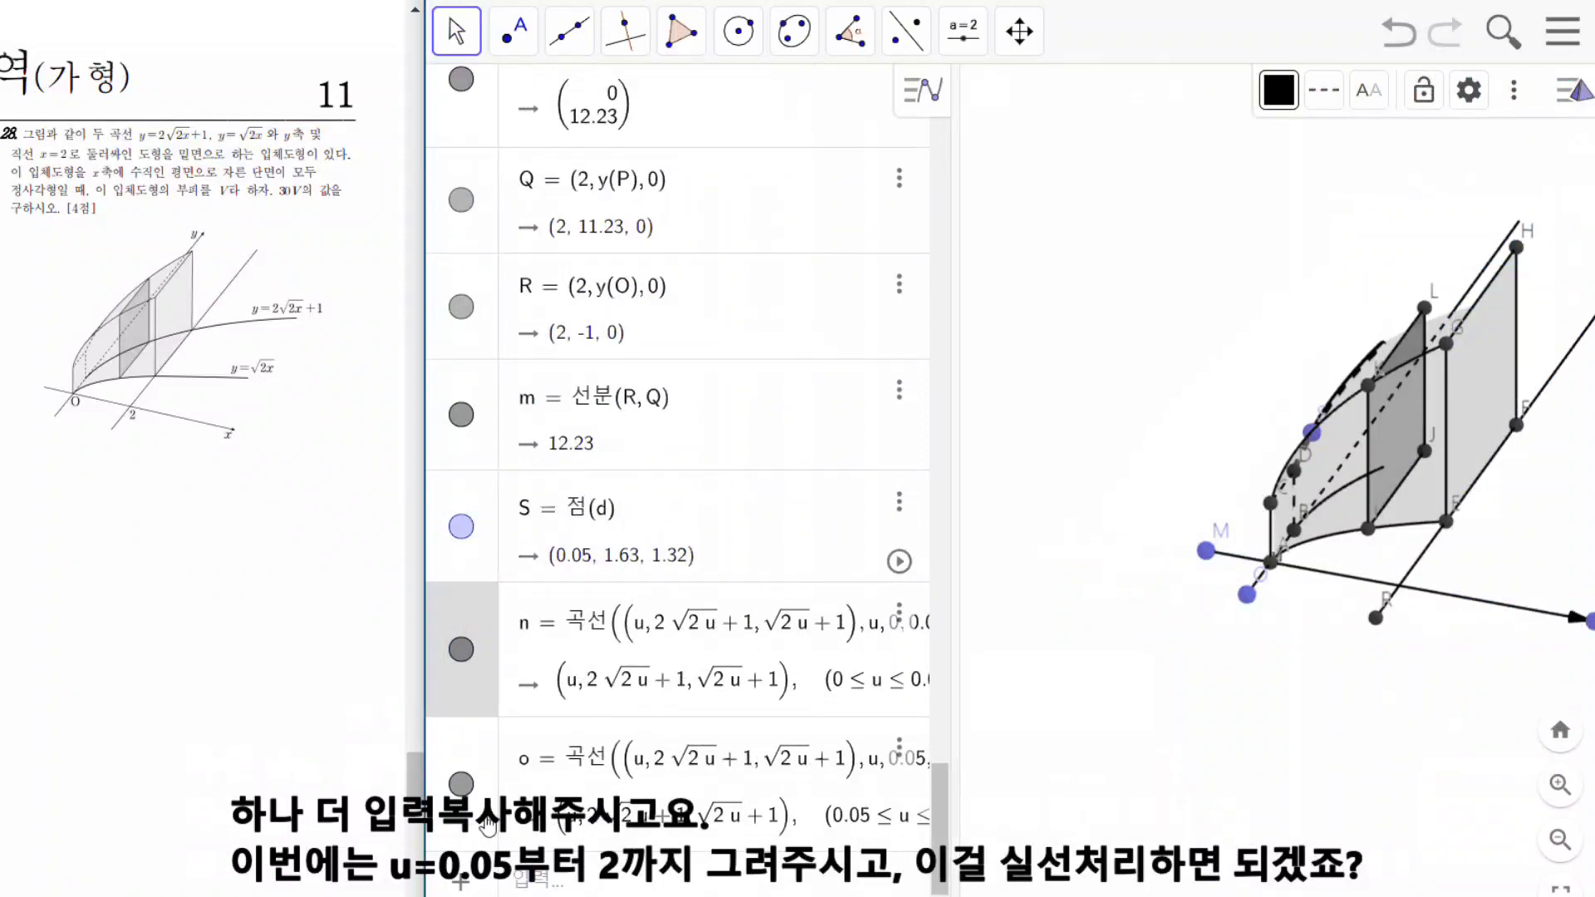
Give curve o a solid line style and set its hidden line style to unchanged (변경되지 않음).
{"action": "left_click", "coordinate": [489, 823]}
{"action": "left_click", "coordinate": [1469, 89]}
{"action": "left_click", "coordinate": [1486, 87]}
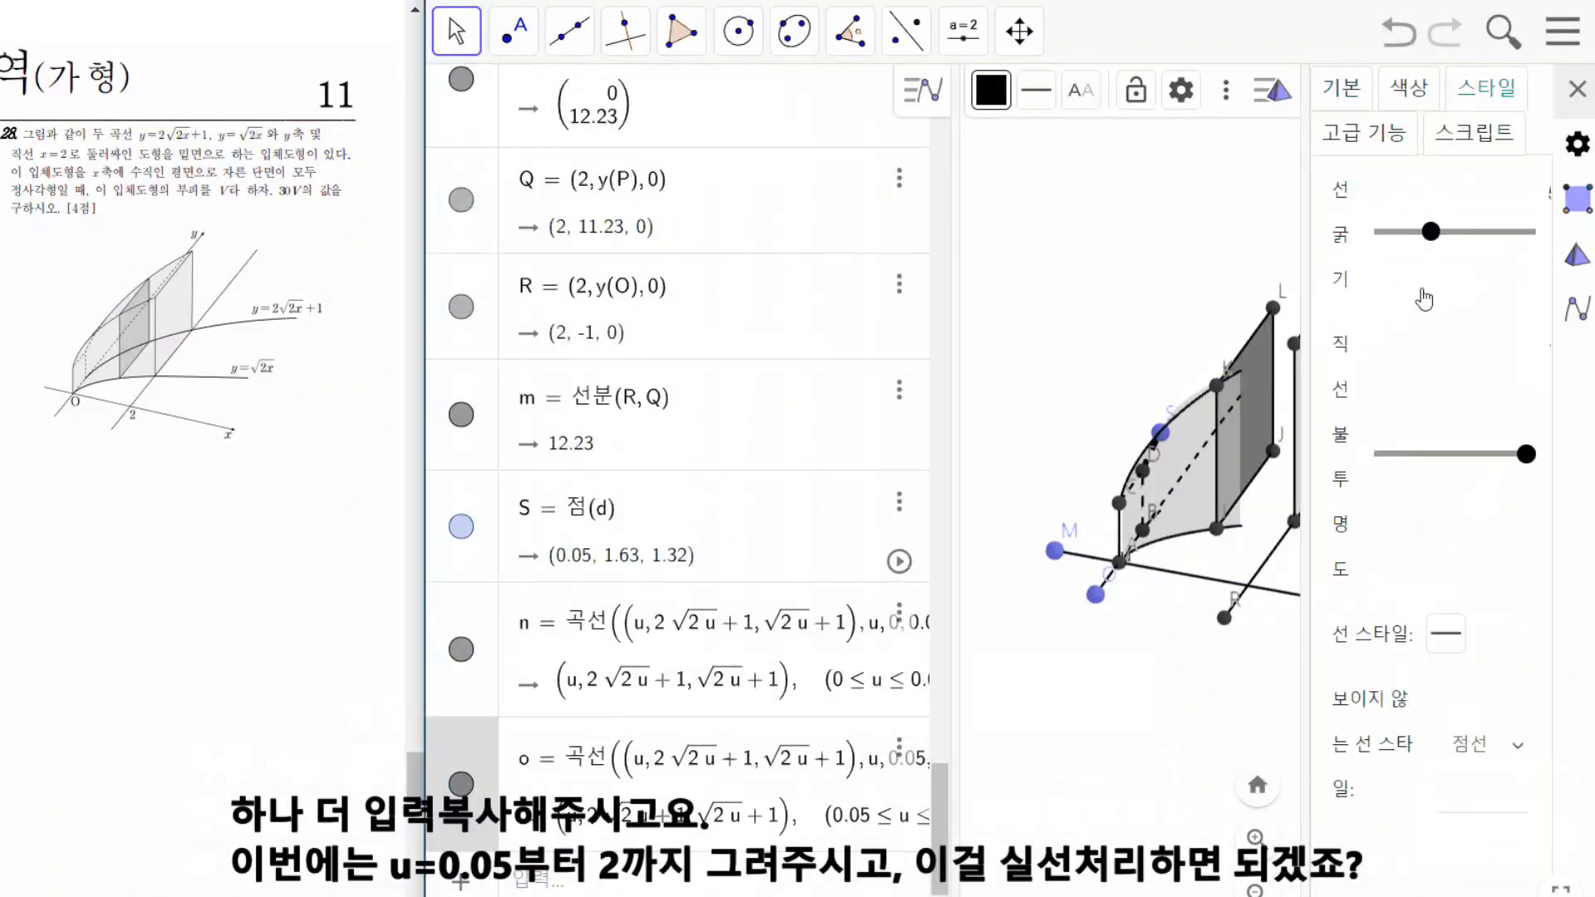
{"action": "left_click", "coordinate": [1443, 650]}
{"action": "left_click", "coordinate": [1257, 681]}
{"action": "left_click", "coordinate": [1477, 745]}
{"action": "left_click", "coordinate": [1494, 881]}
{"action": "left_click", "coordinate": [1576, 87]}
Set the line thickness of curves n and o together to 2 and their hidden line style to unchanged (변경되지 않음).
{"action": "left_click", "coordinate": [493, 683]}
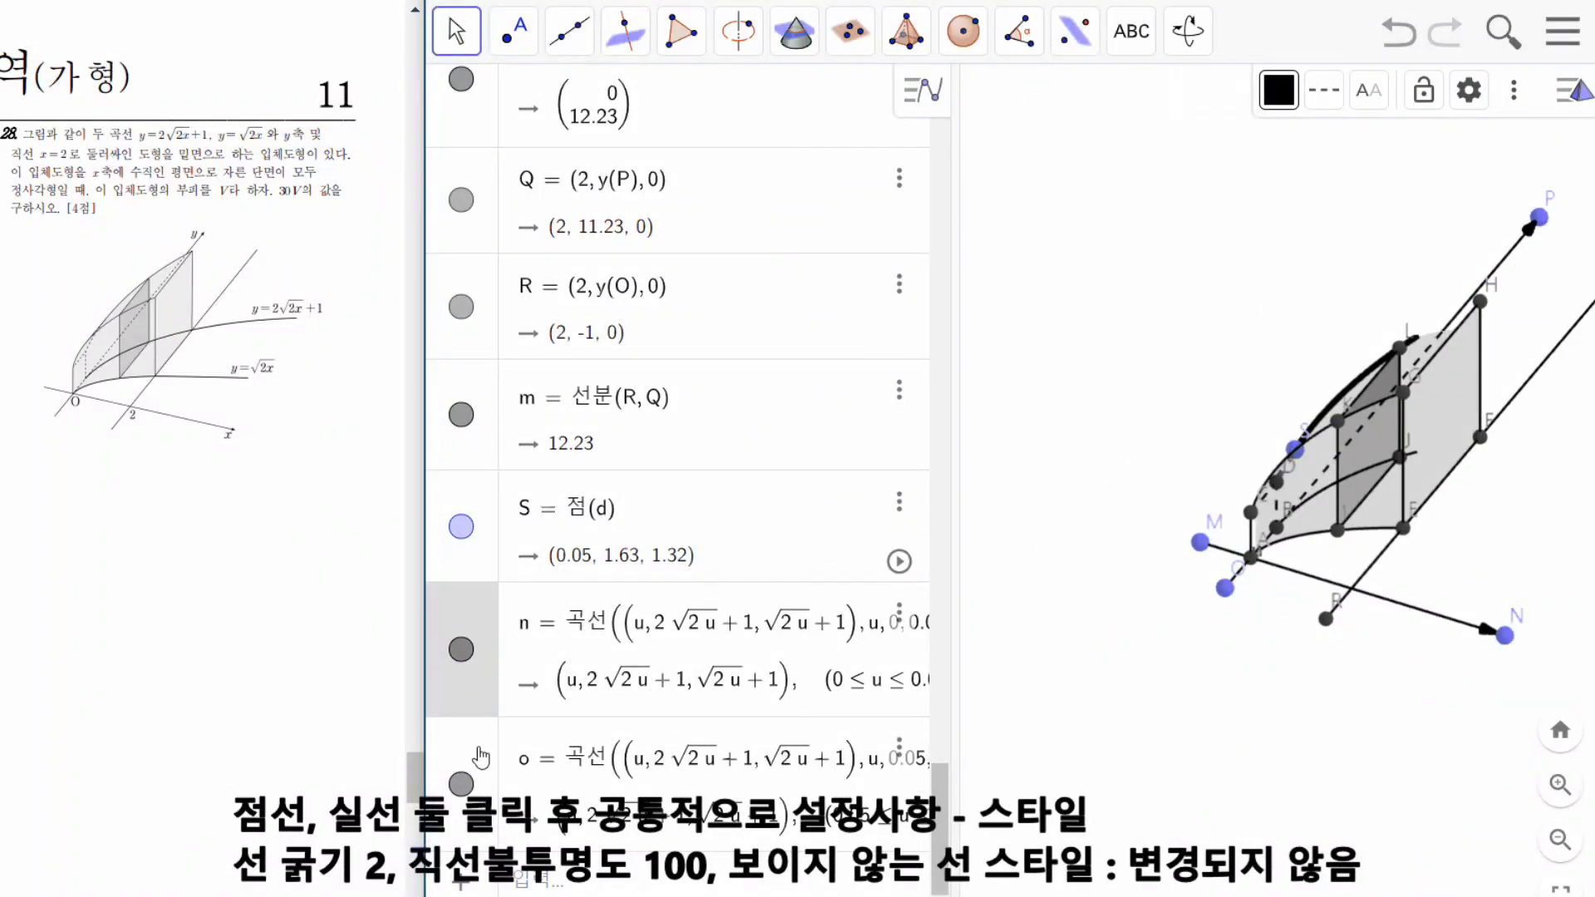
{"action": "left_click", "coordinate": [1483, 98]}
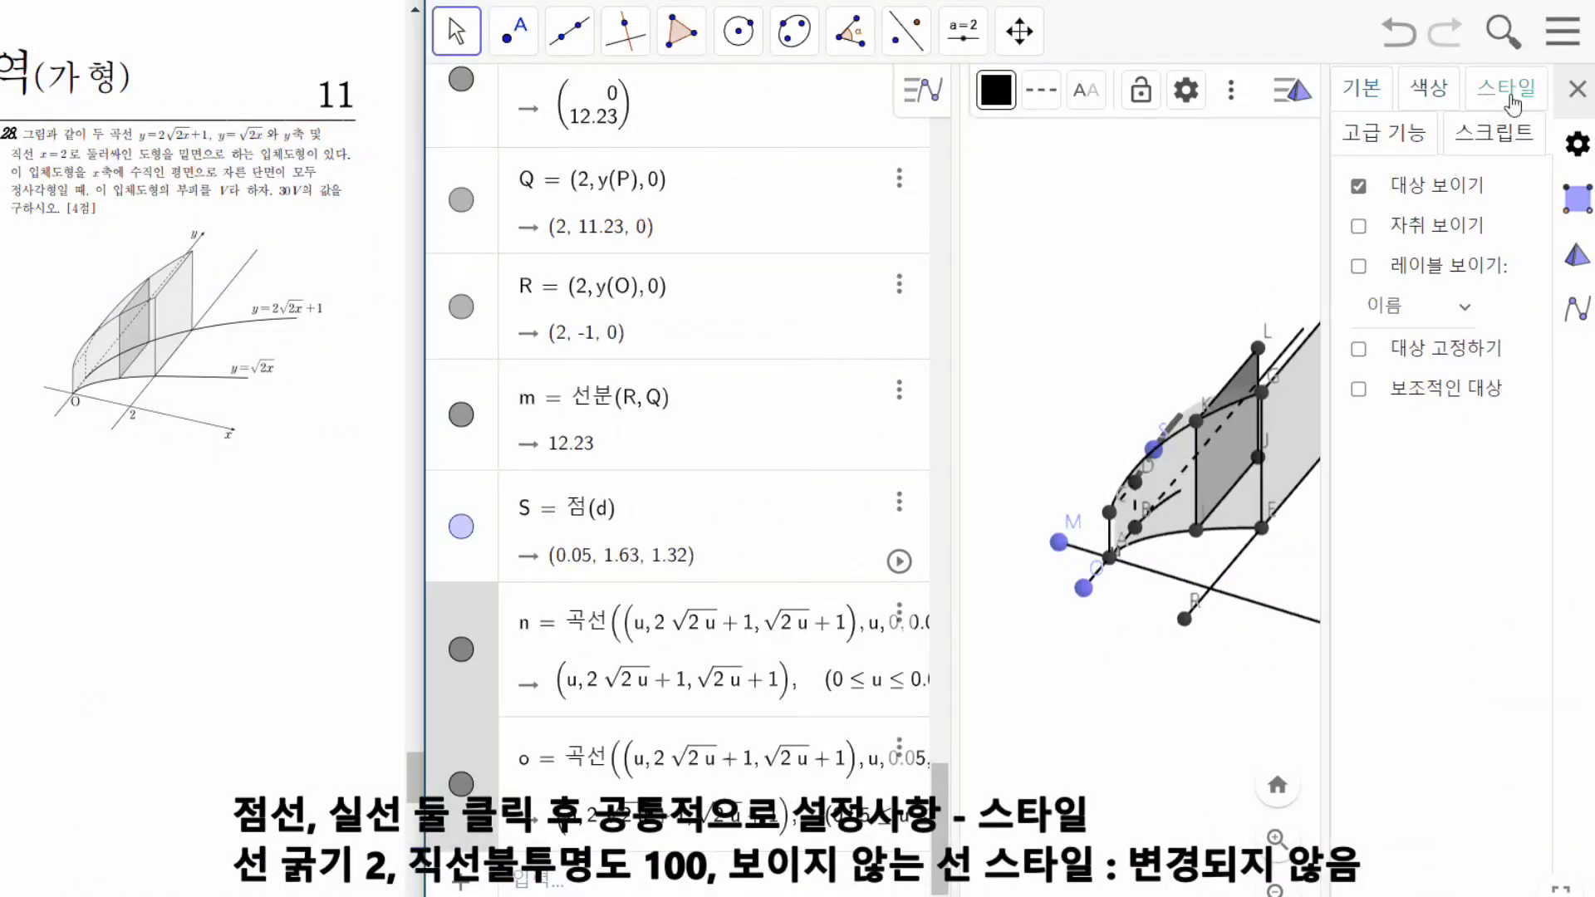
{"action": "left_click", "coordinate": [1508, 94]}
{"action": "left_click_drag", "start_coordinate": [1326, 208], "coordinate": [1070, 208]}
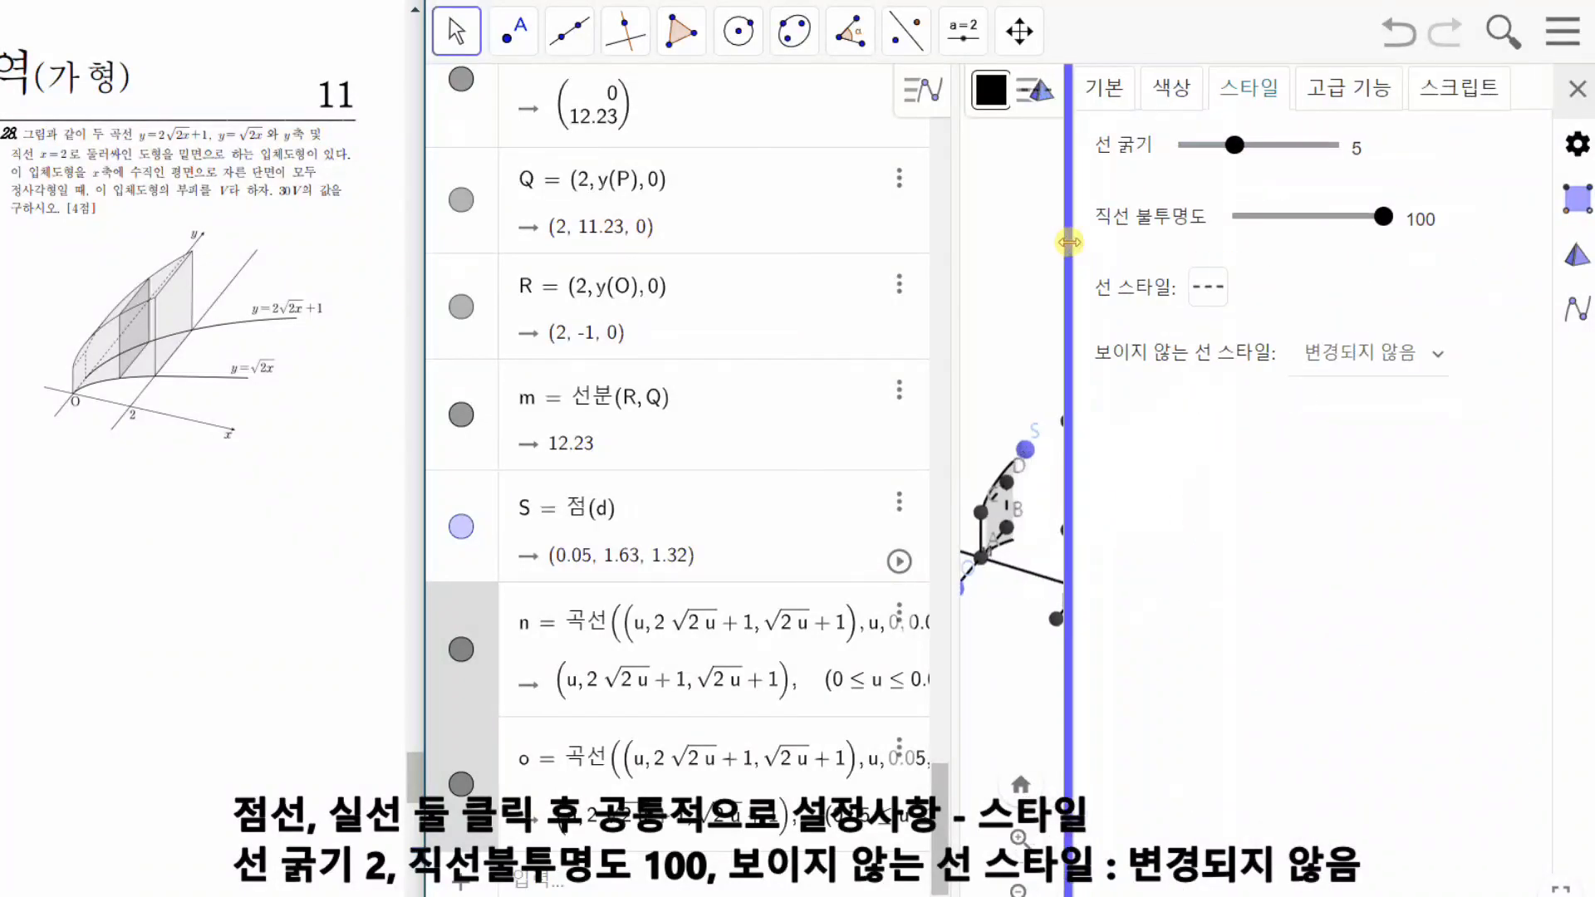
{"action": "left_click_drag", "start_coordinate": [1236, 147], "coordinate": [1201, 148]}
{"action": "left_click", "coordinate": [1386, 356]}
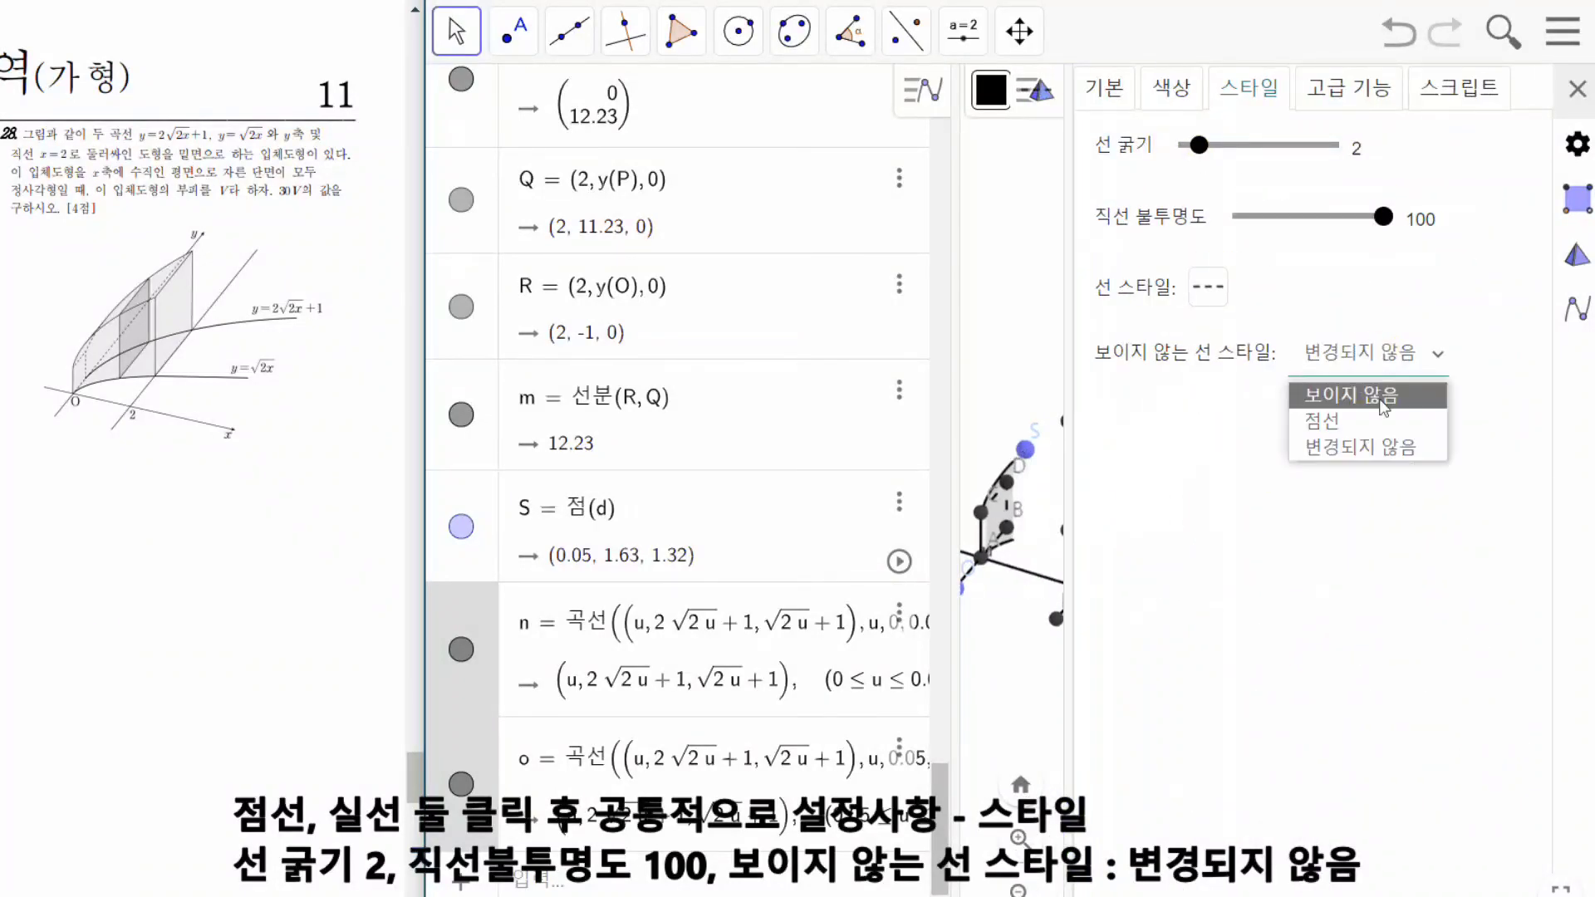
{"action": "left_click", "coordinate": [1384, 451]}
{"action": "left_click", "coordinate": [1578, 89]}
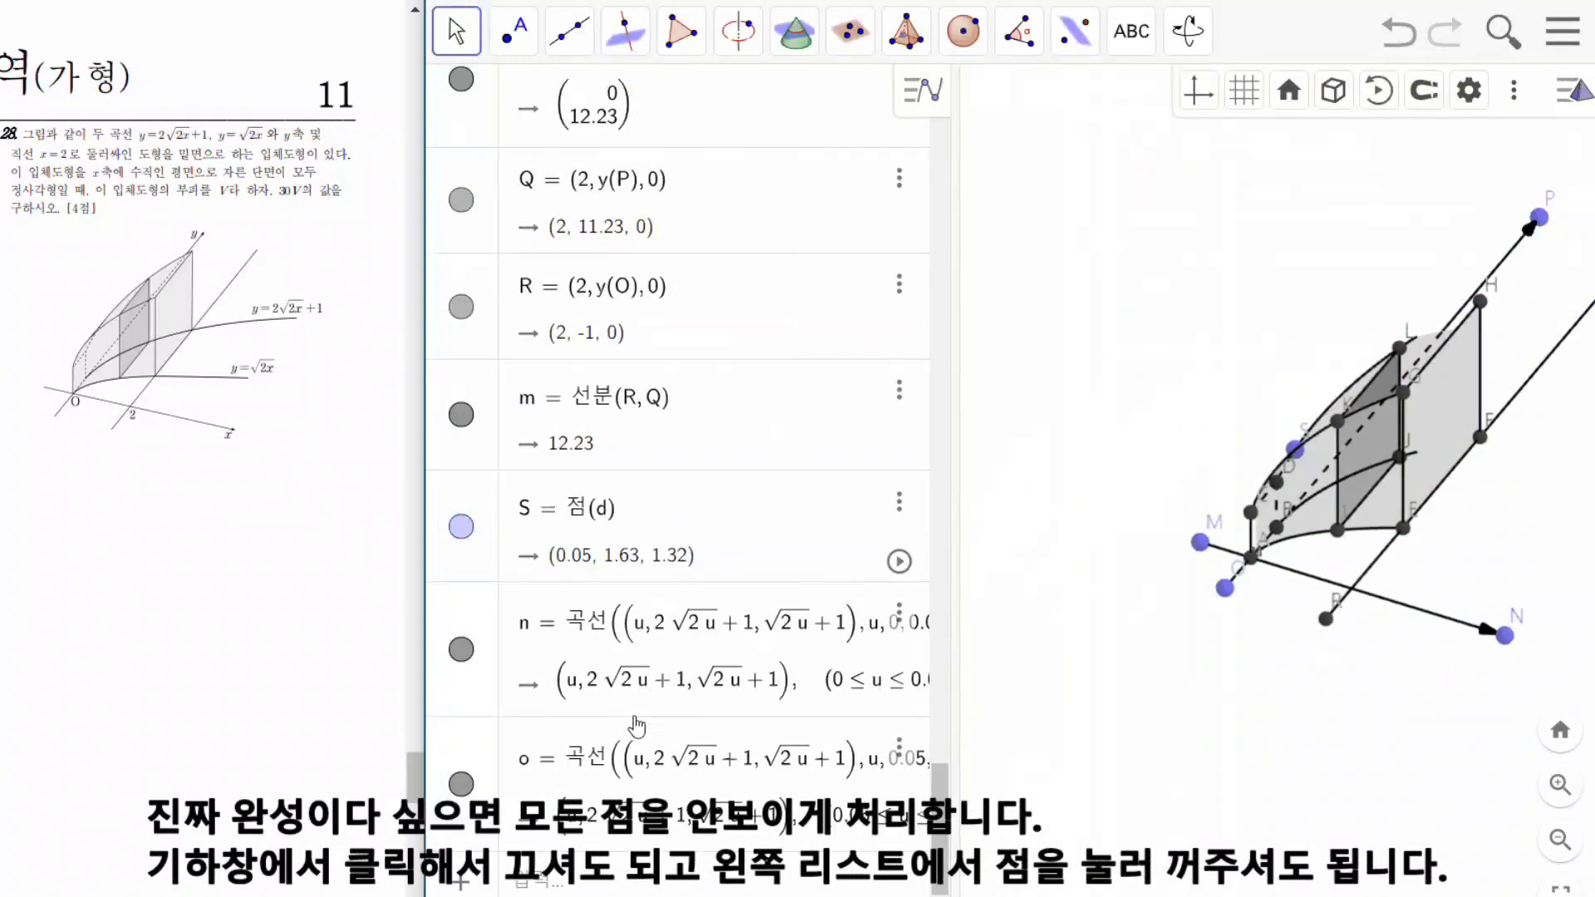
Hide the corner points A, B, C, D and E.
{"action": "left_click_drag", "start_coordinate": [939, 786], "coordinate": [912, 137]}
{"action": "scroll", "coordinate": [742, 291], "scroll_direction": "up", "scroll_amount": 2}
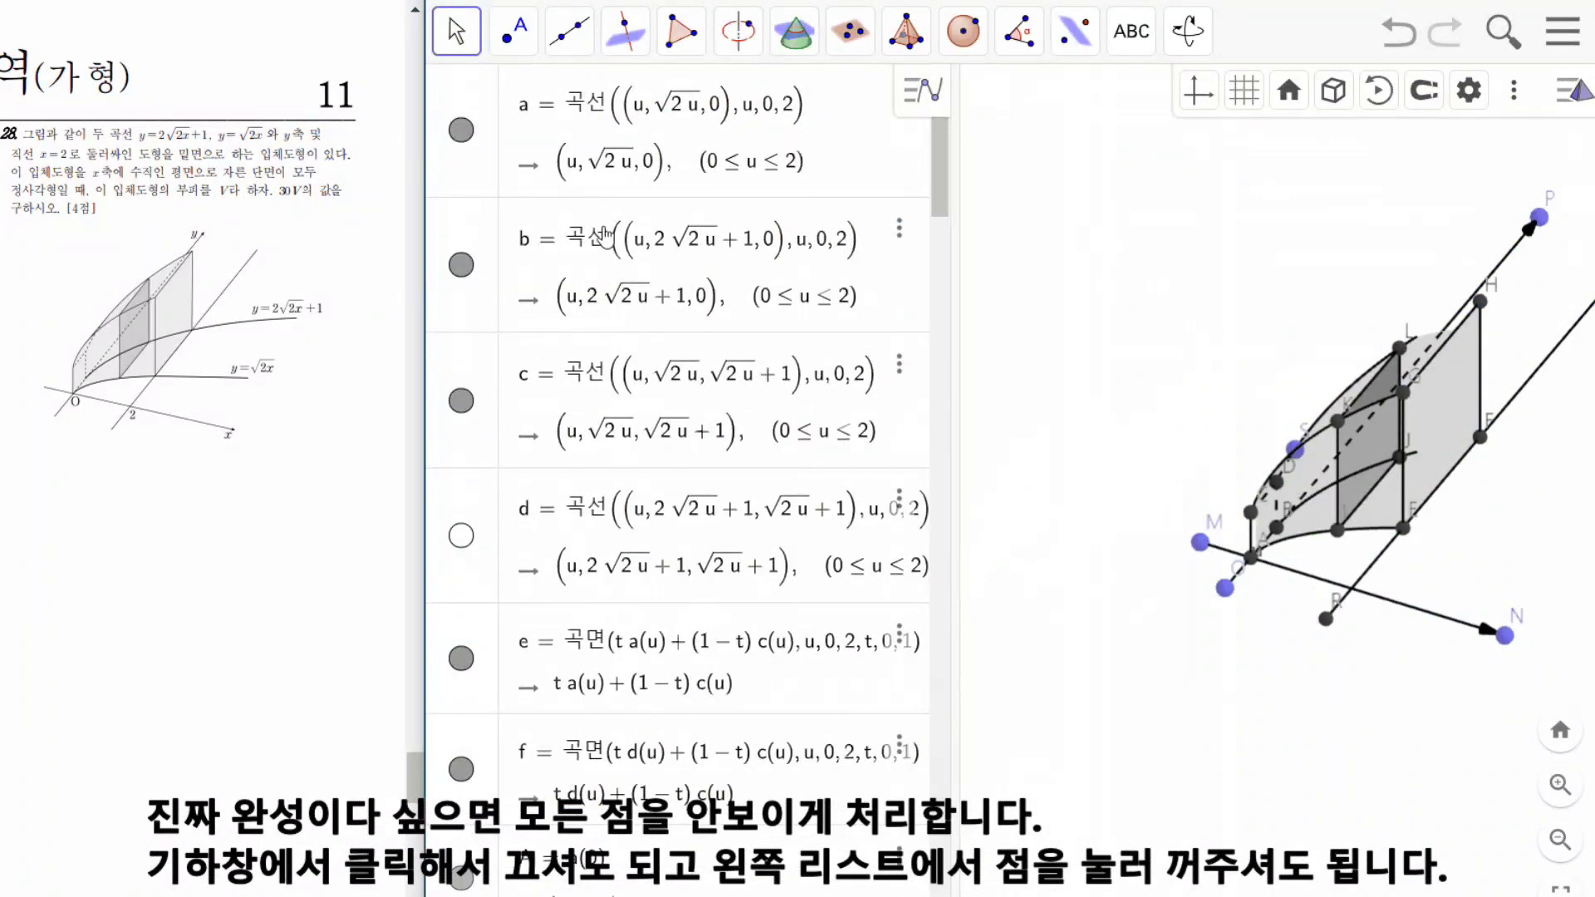
{"action": "scroll", "coordinate": [604, 237], "scroll_direction": "down", "scroll_amount": 3}
{"action": "left_click", "coordinate": [461, 623]}
{"action": "left_click", "coordinate": [461, 756]}
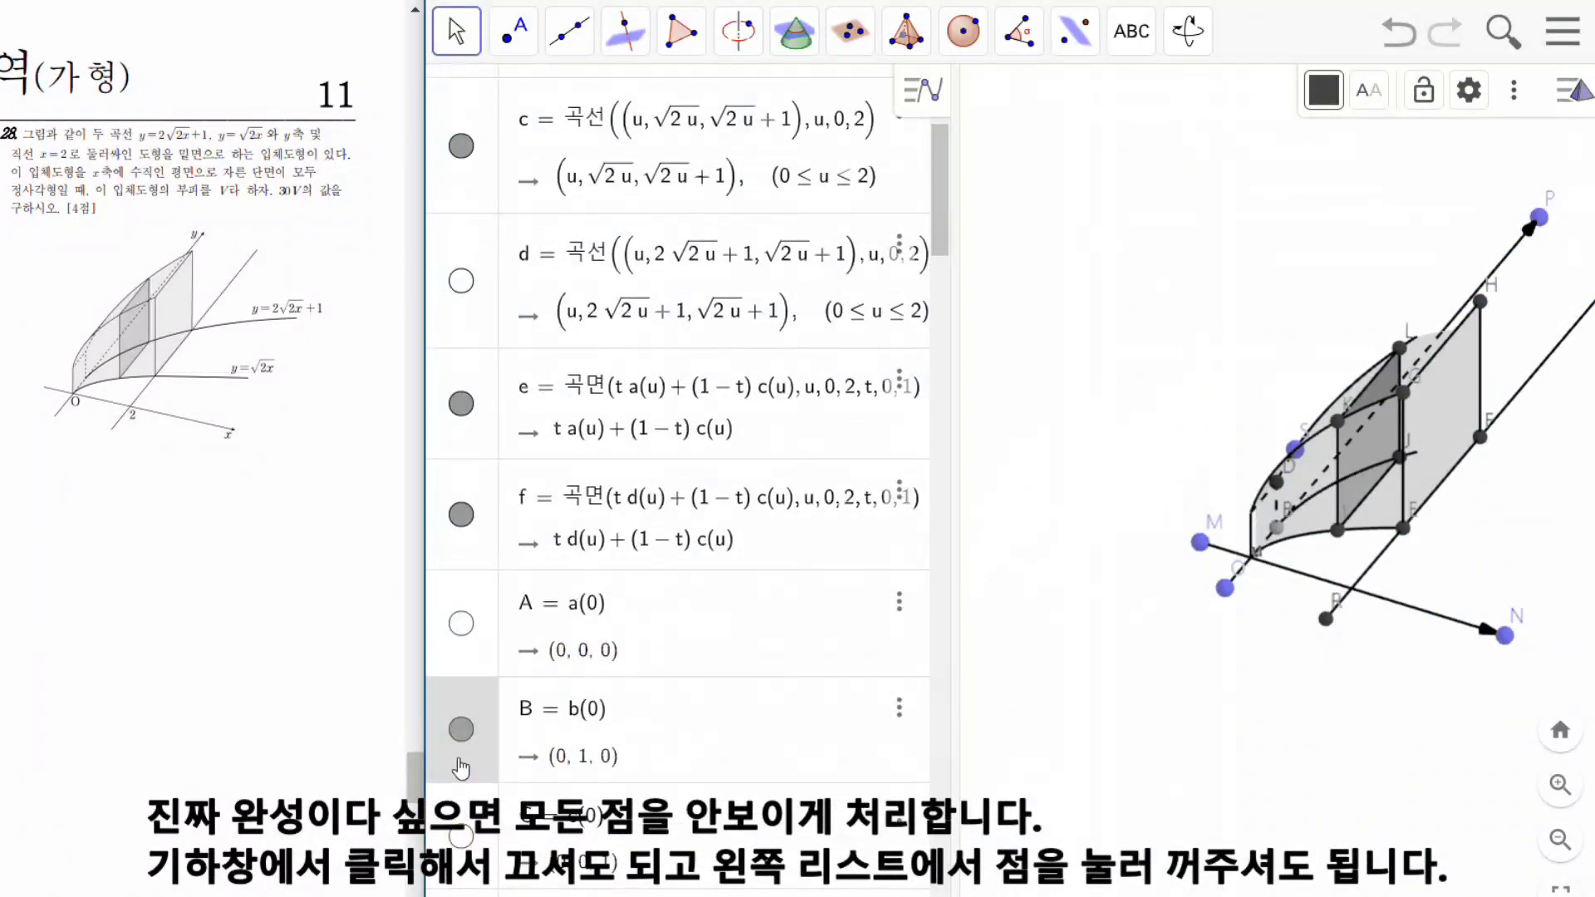
{"action": "scroll", "coordinate": [465, 715], "scroll_direction": "down", "scroll_amount": 4}
{"action": "left_click", "coordinate": [461, 434]}
{"action": "left_click", "coordinate": [461, 540]}
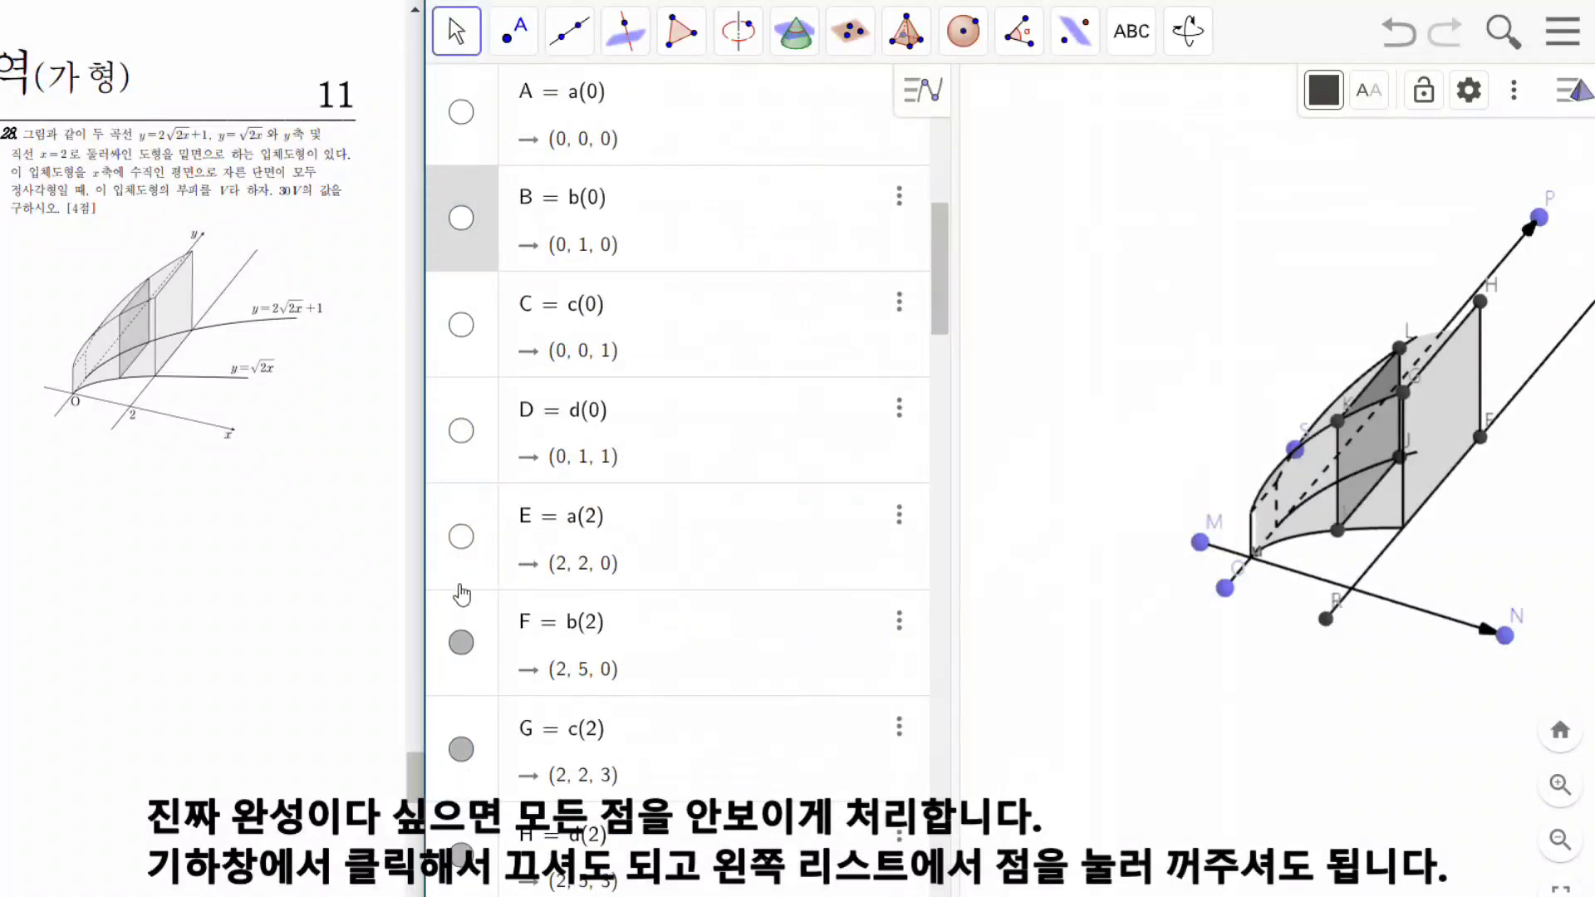
Hide the remaining points F, G and H of the square at x = 2.
{"action": "left_click", "coordinate": [461, 647]}
{"action": "scroll", "coordinate": [486, 629], "scroll_direction": "down", "scroll_amount": 4}
{"action": "left_click", "coordinate": [461, 599]}
{"action": "left_click", "coordinate": [462, 493]}
{"action": "left_click", "coordinate": [461, 386]}
Hide points I, J, K and L of the middle cross-section.
{"action": "scroll", "coordinate": [462, 449], "scroll_direction": "down", "scroll_amount": 4}
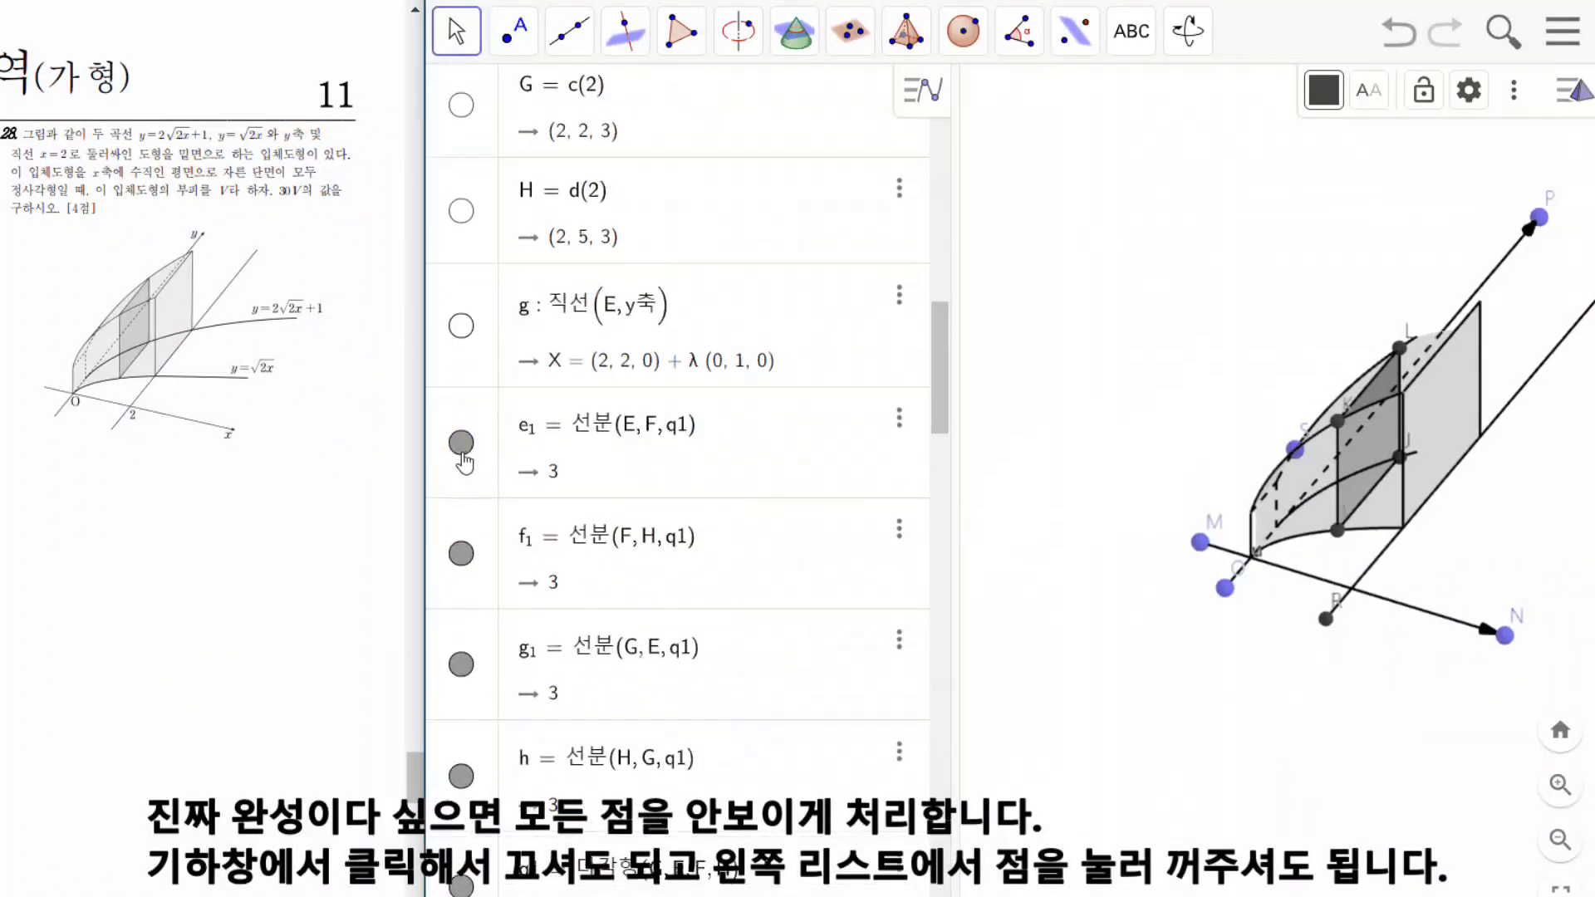
{"action": "scroll", "coordinate": [463, 446], "scroll_direction": "down", "scroll_amount": 2}
{"action": "scroll", "coordinate": [470, 466], "scroll_direction": "down", "scroll_amount": 4}
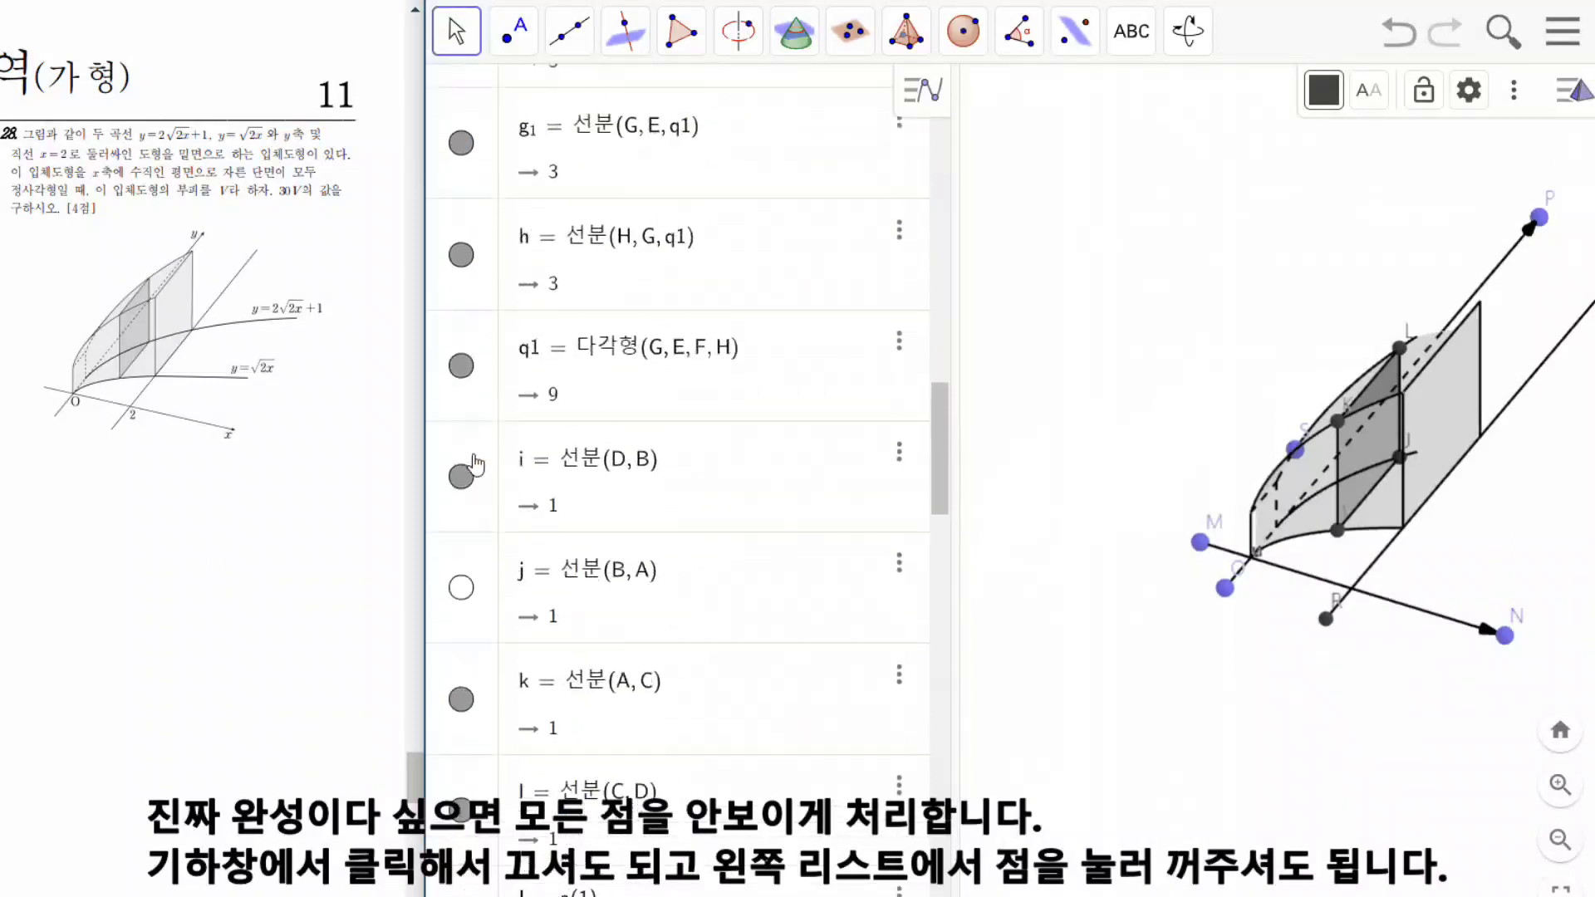
{"action": "scroll", "coordinate": [478, 515], "scroll_direction": "down", "scroll_amount": 6}
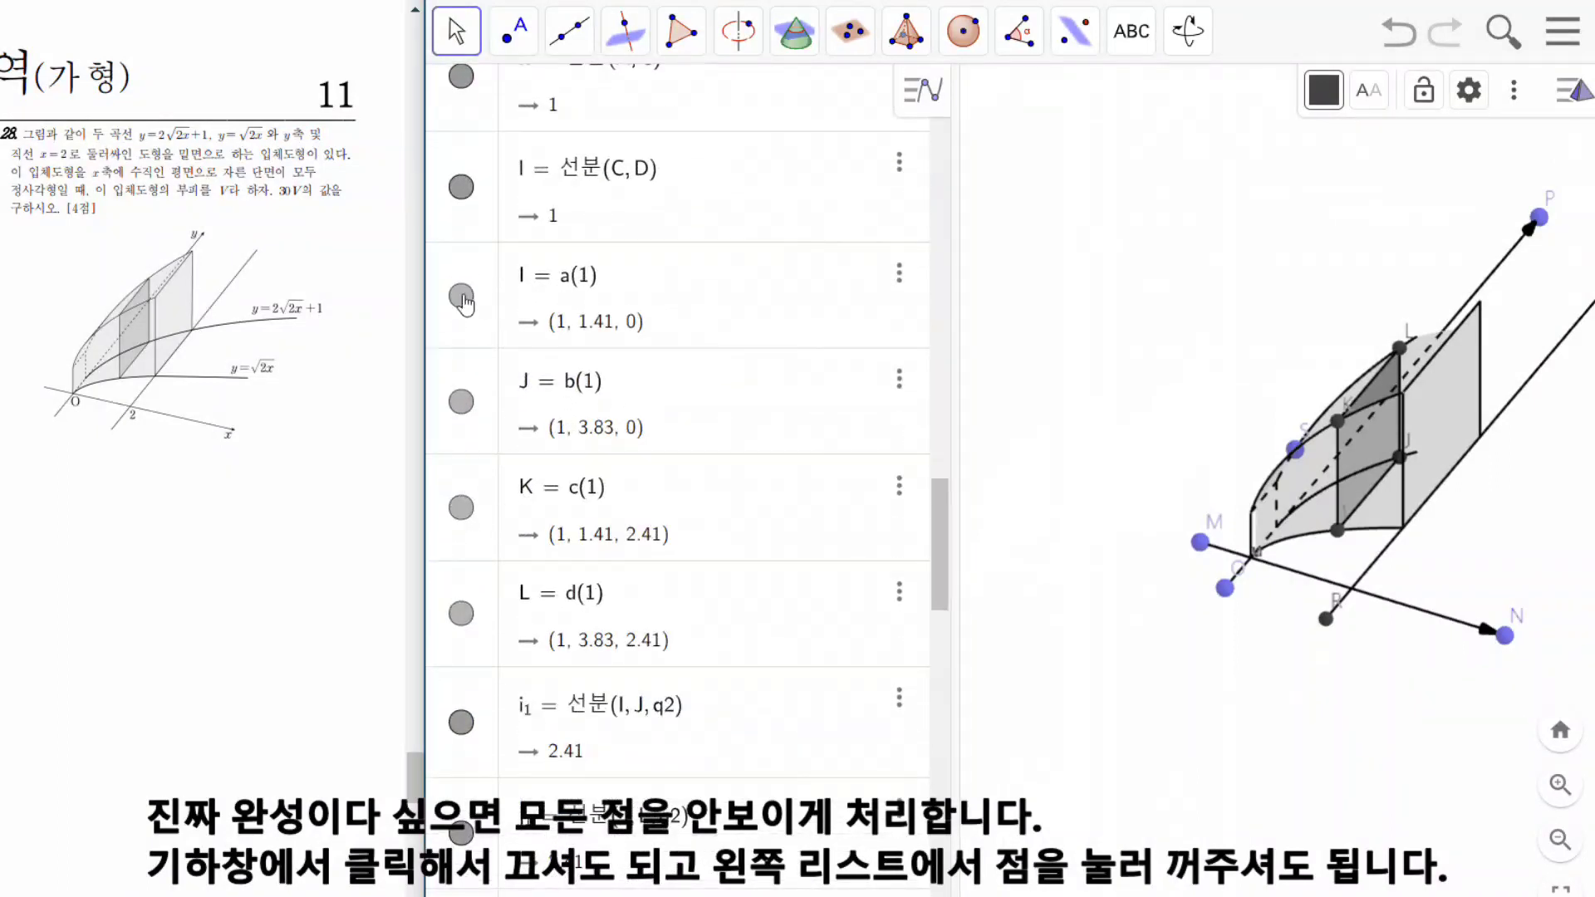
{"action": "left_click", "coordinate": [461, 295]}
{"action": "left_click", "coordinate": [461, 401]}
{"action": "left_click", "coordinate": [461, 507]}
{"action": "scroll", "coordinate": [459, 620], "scroll_direction": "down", "scroll_amount": 8}
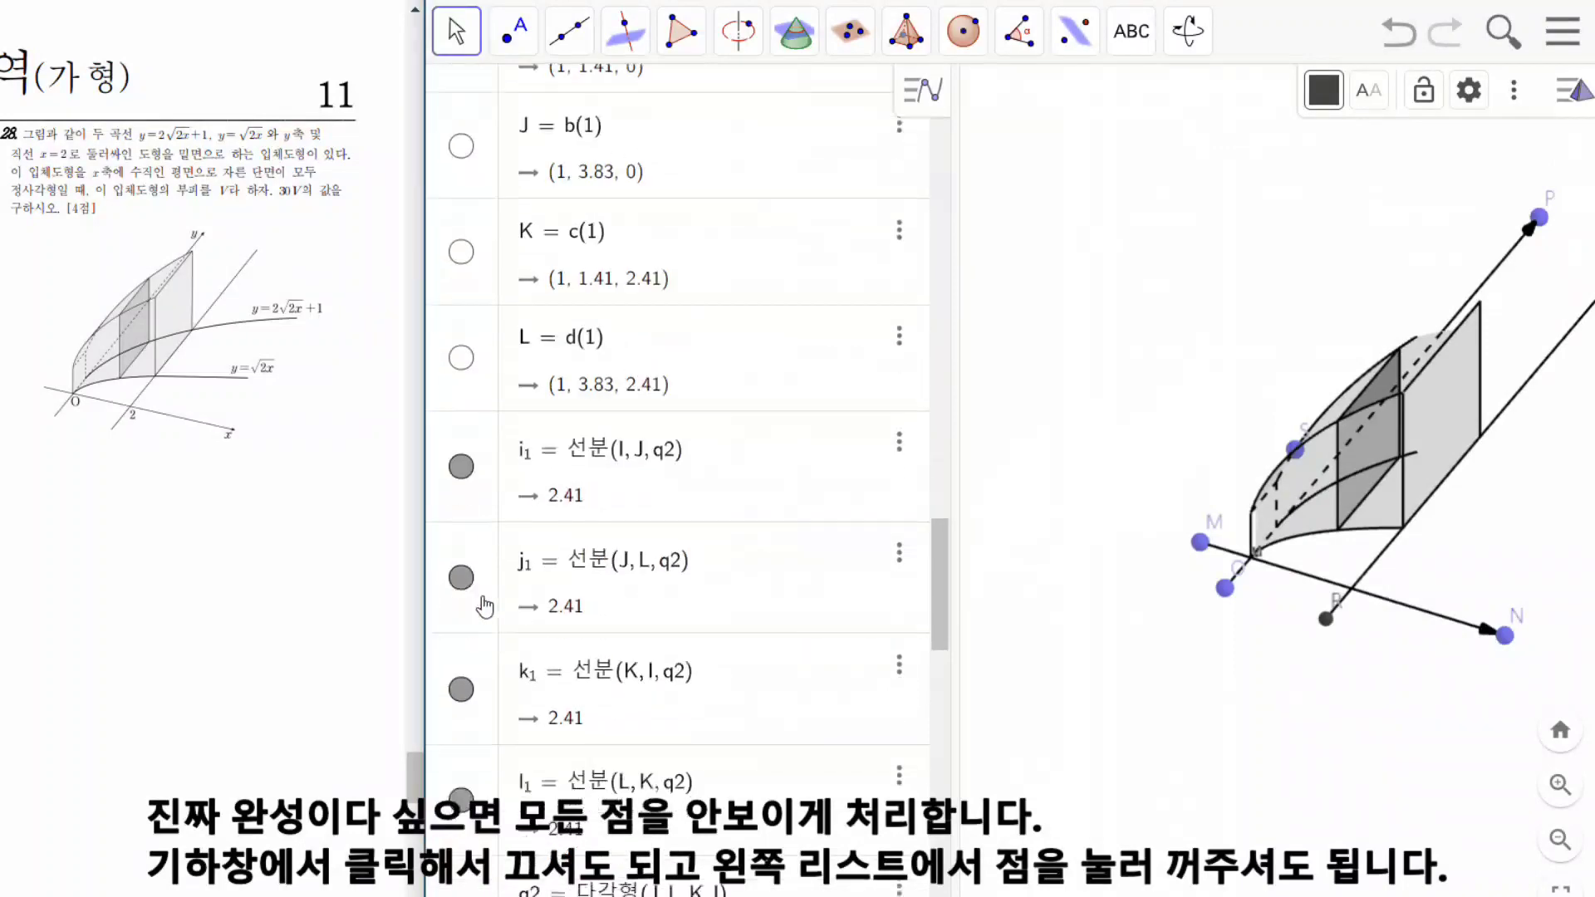
Hide the axis end points M, N, O and P.
{"action": "left_click", "coordinate": [463, 647]}
{"action": "scroll", "coordinate": [463, 647], "scroll_direction": "down", "scroll_amount": 3}
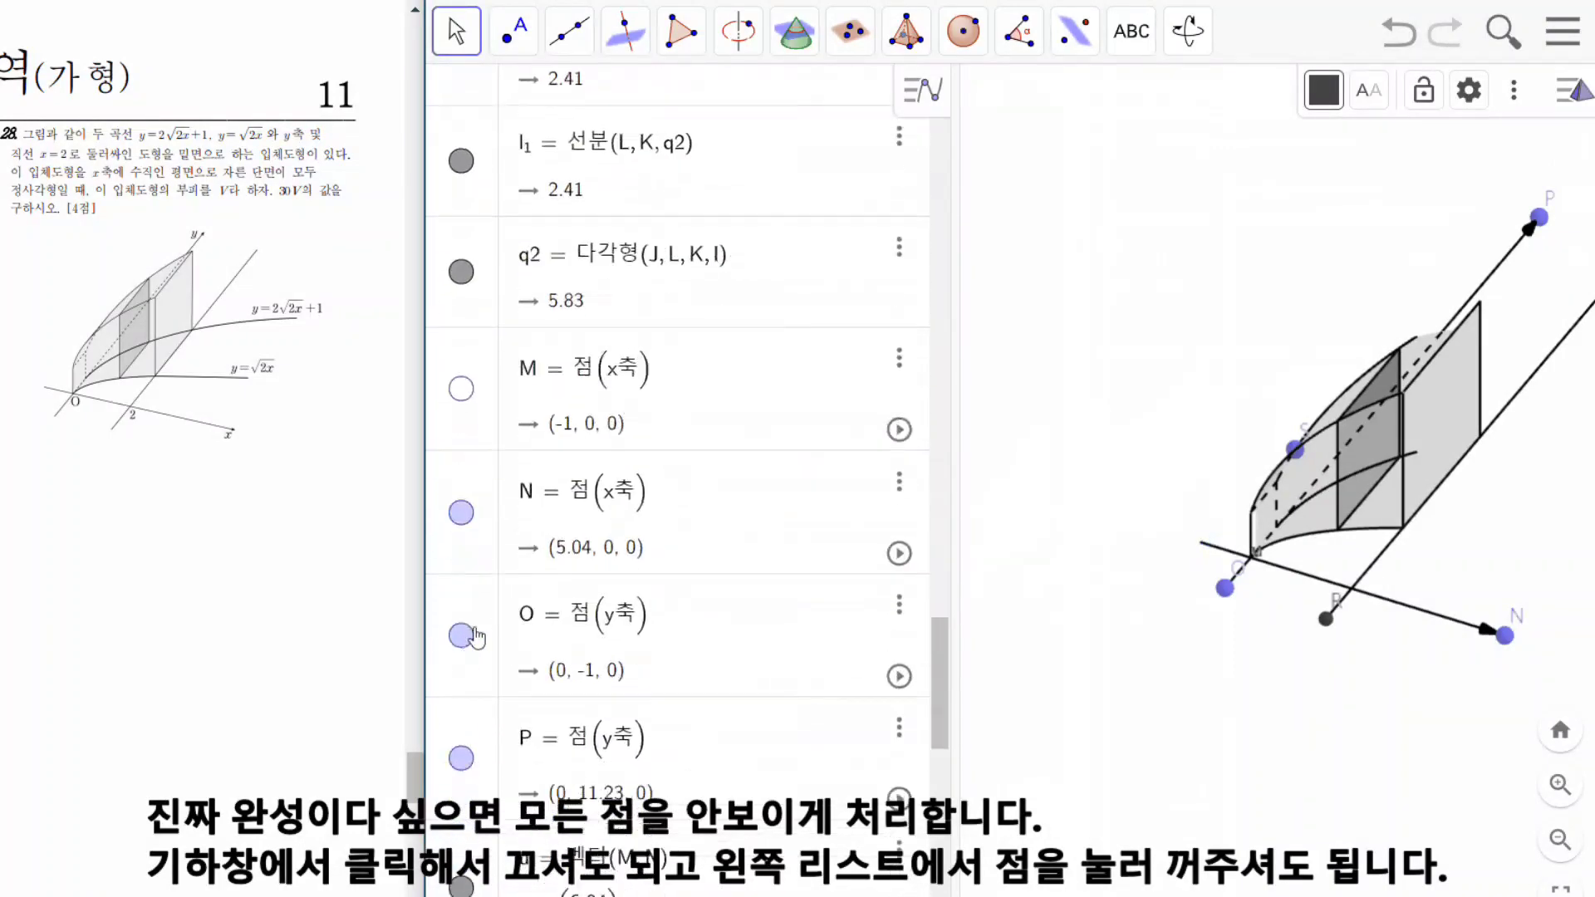
{"action": "left_click", "coordinate": [462, 512]}
{"action": "scroll", "coordinate": [464, 752], "scroll_direction": "down", "scroll_amount": 6}
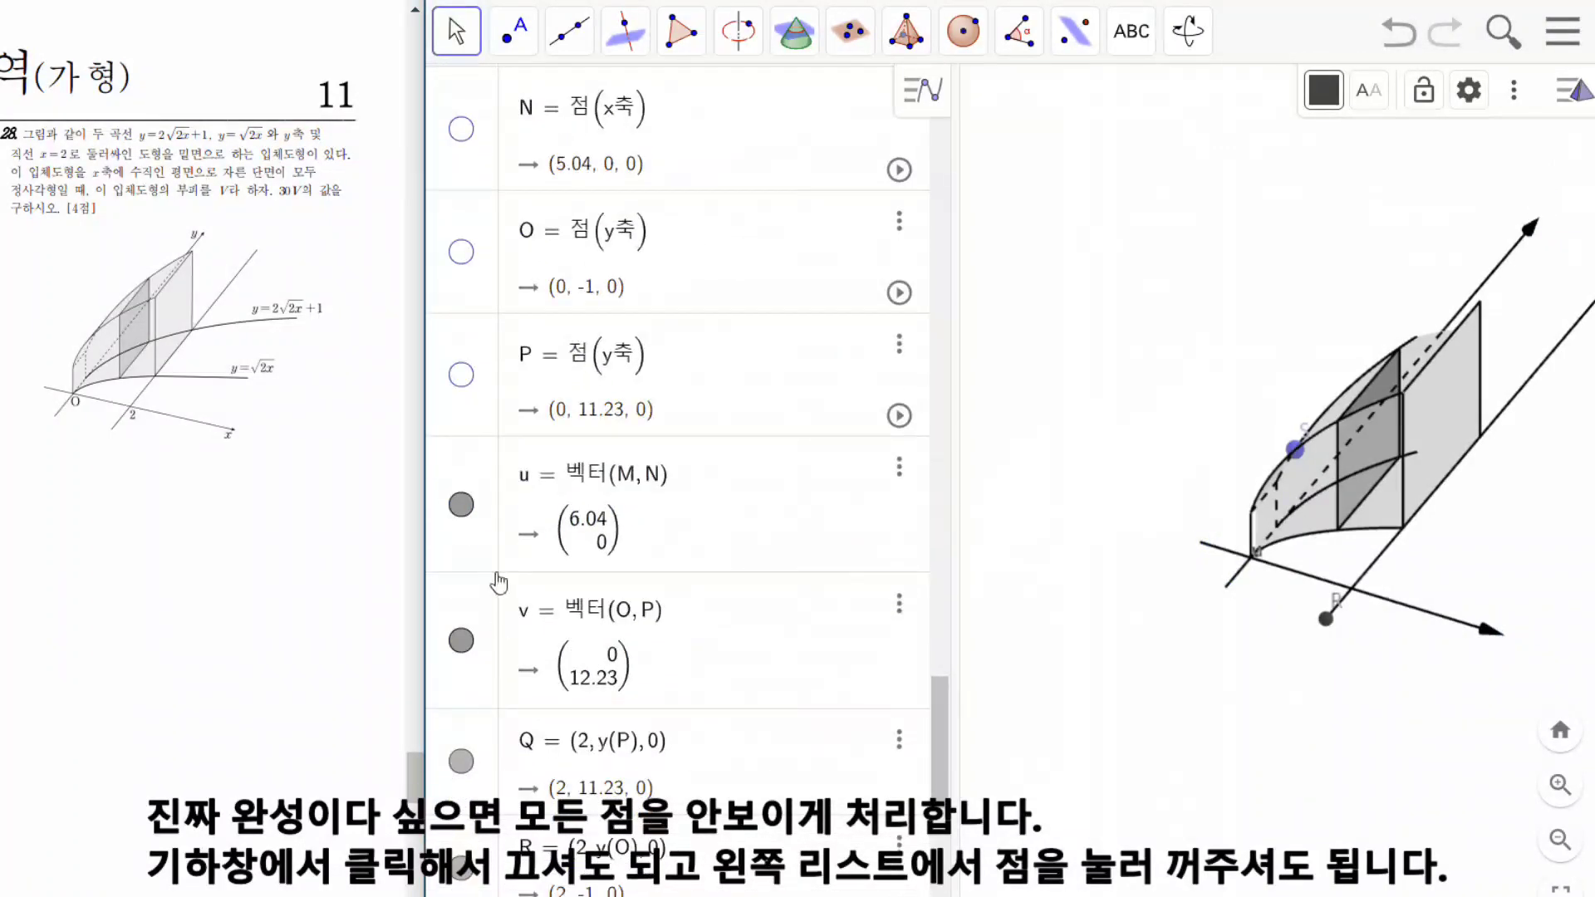
Hide points Q and R of the line x = 2 and point S on curve d.
{"action": "left_click", "coordinate": [1326, 618]}
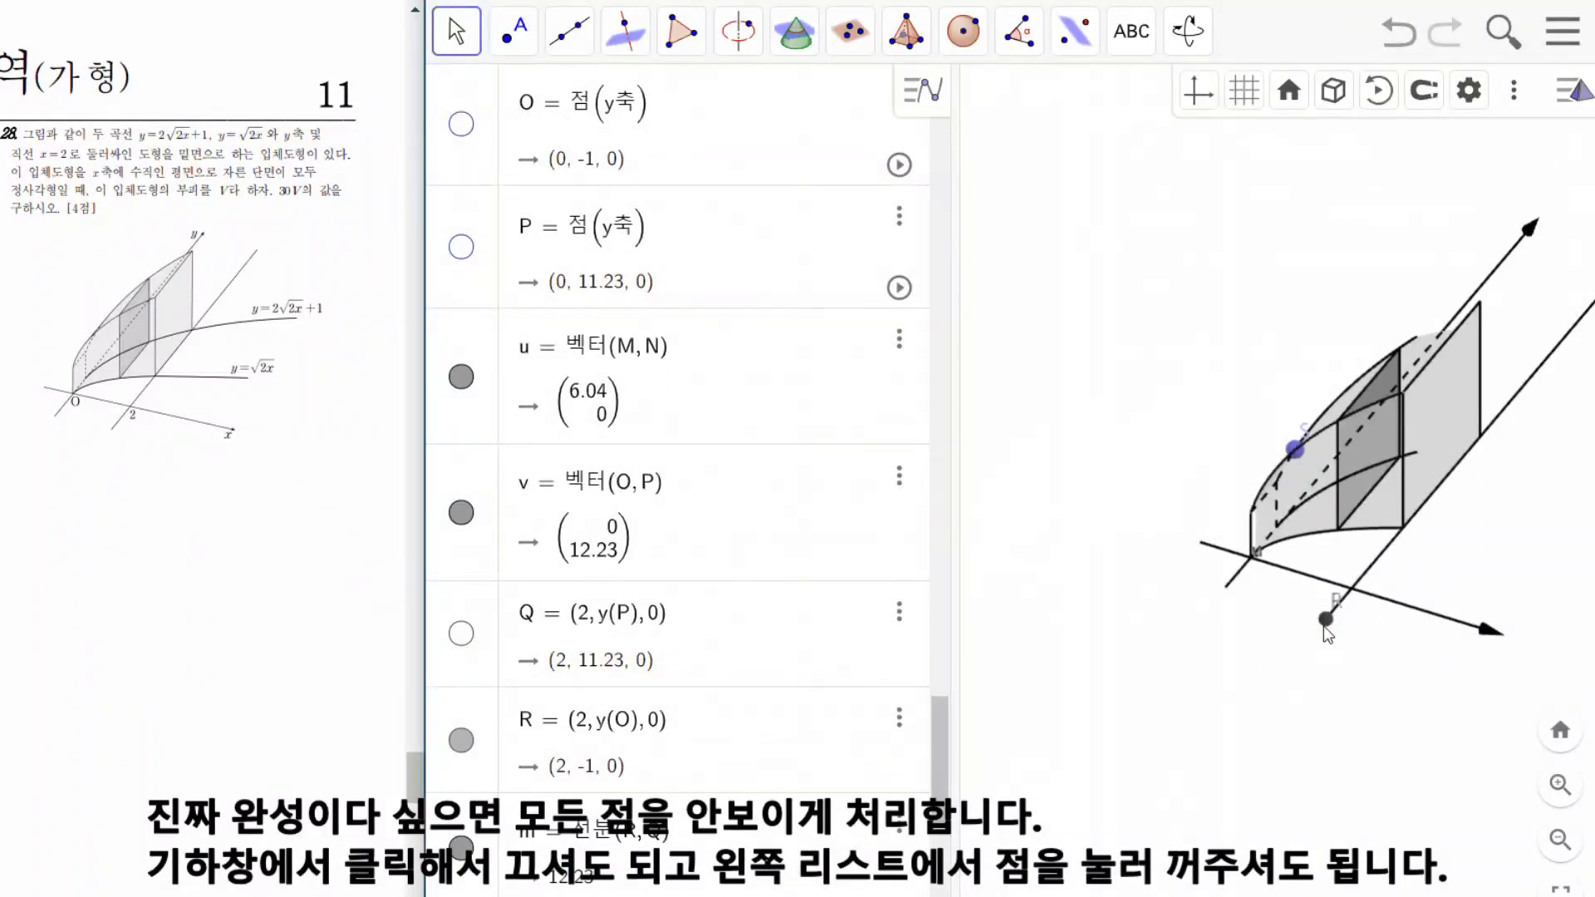
{"action": "right_click", "coordinate": [1326, 618]}
{"action": "left_click", "coordinate": [1396, 673]}
{"action": "scroll", "coordinate": [641, 683], "scroll_direction": "down", "scroll_amount": 4}
{"action": "scroll", "coordinate": [640, 683], "scroll_direction": "down", "scroll_amount": 1}
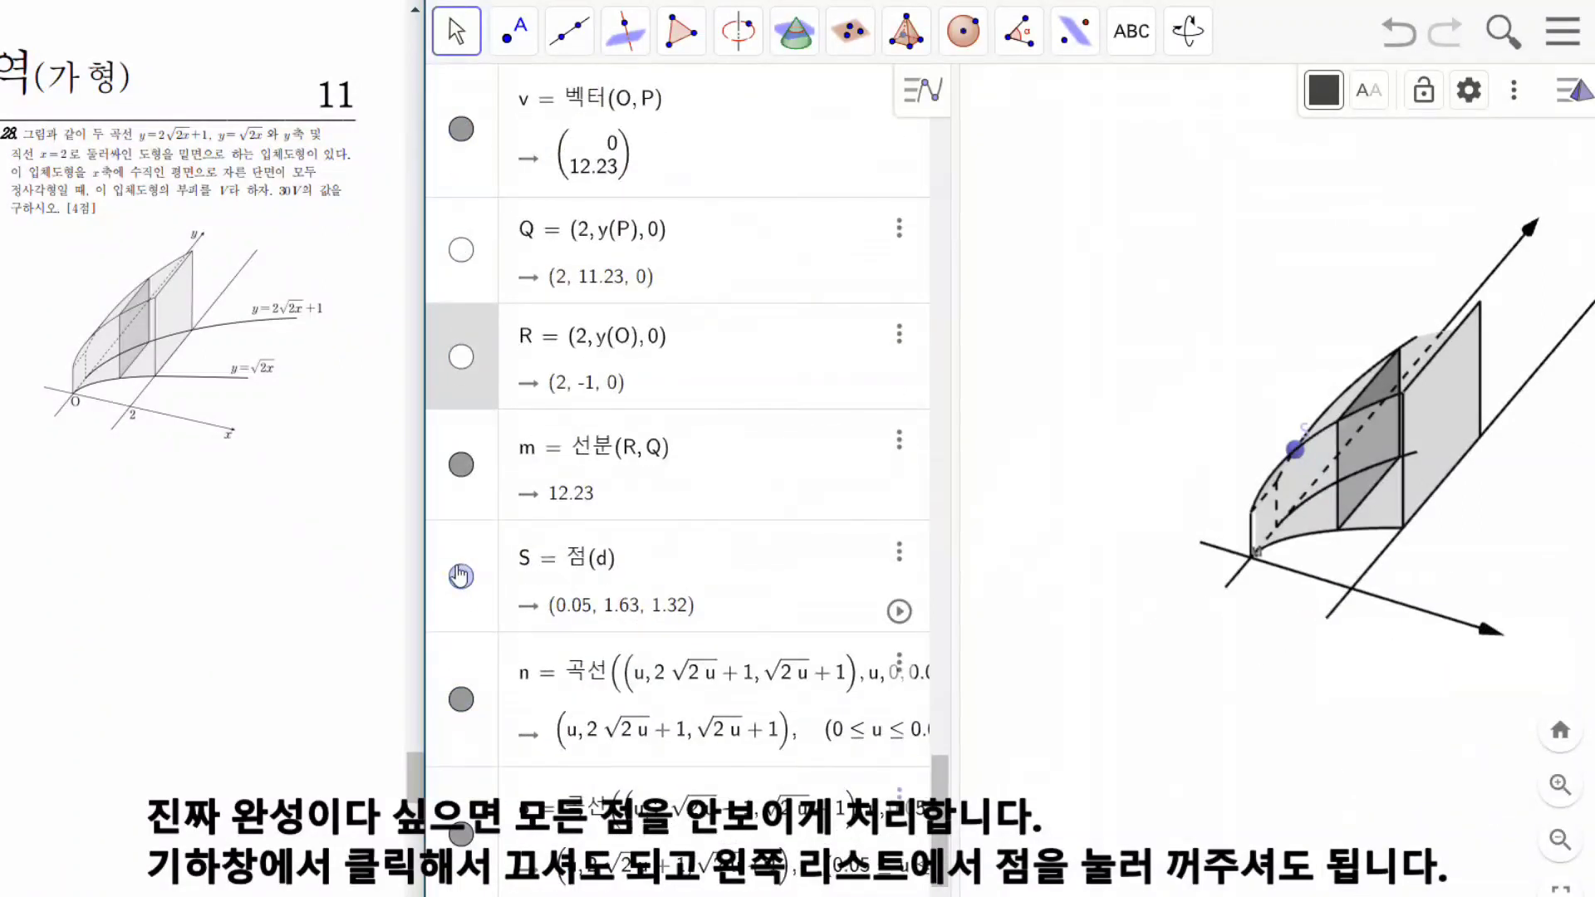
{"action": "scroll", "coordinate": [1266, 642], "scroll_direction": "down", "scroll_amount": 3}
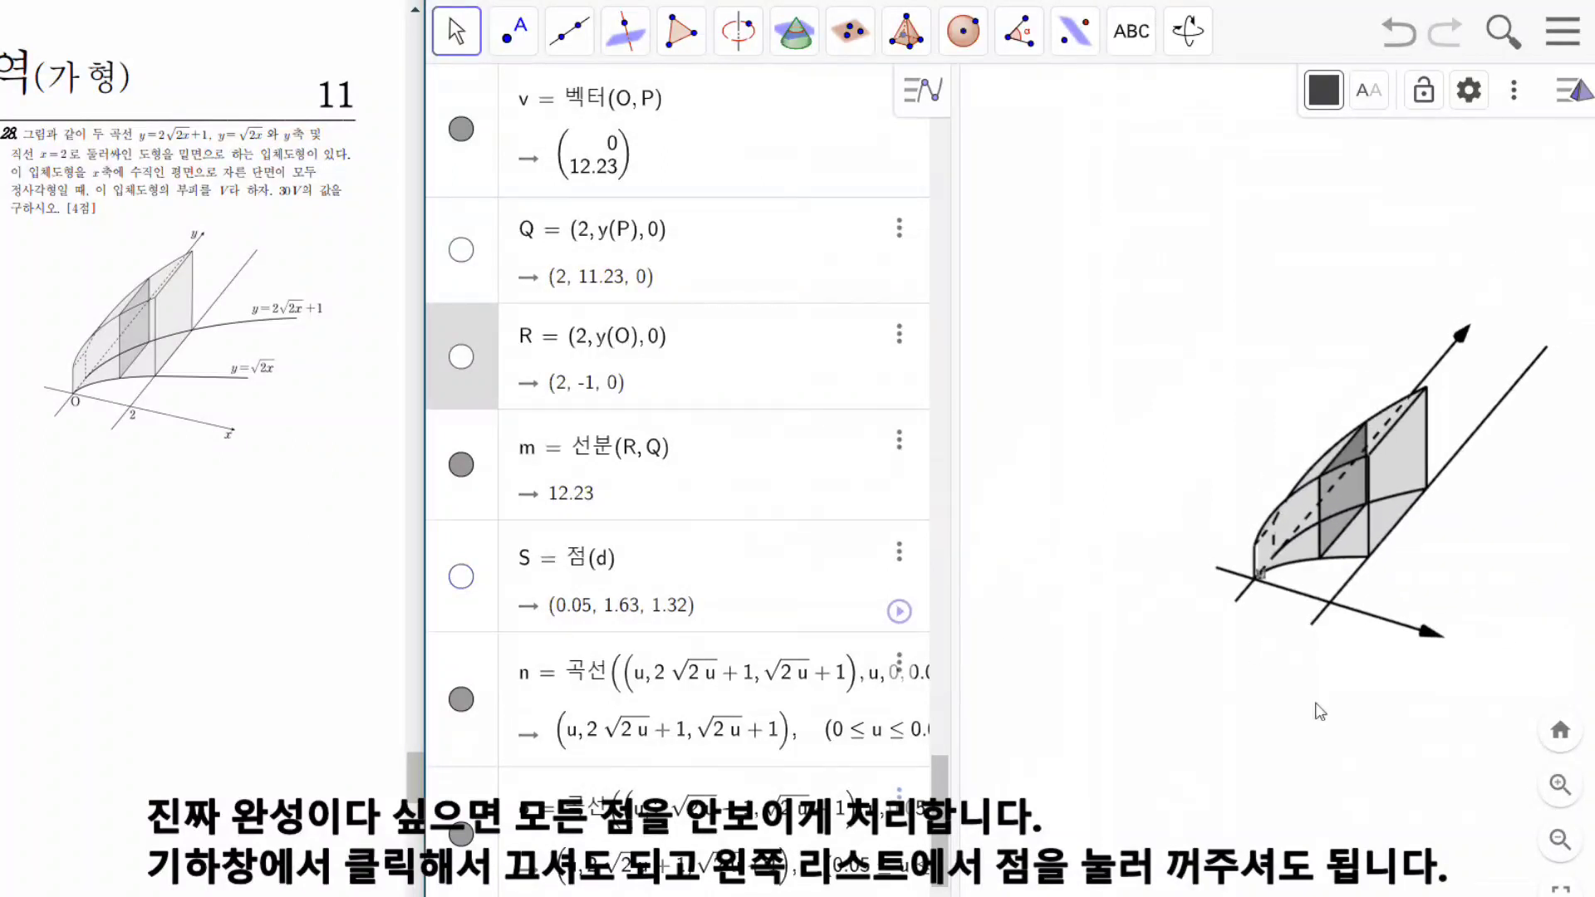
{"action": "scroll", "coordinate": [1250, 627], "scroll_direction": "up", "scroll_amount": 2}
{"action": "scroll", "coordinate": [1251, 628], "scroll_direction": "up", "scroll_amount": 3}
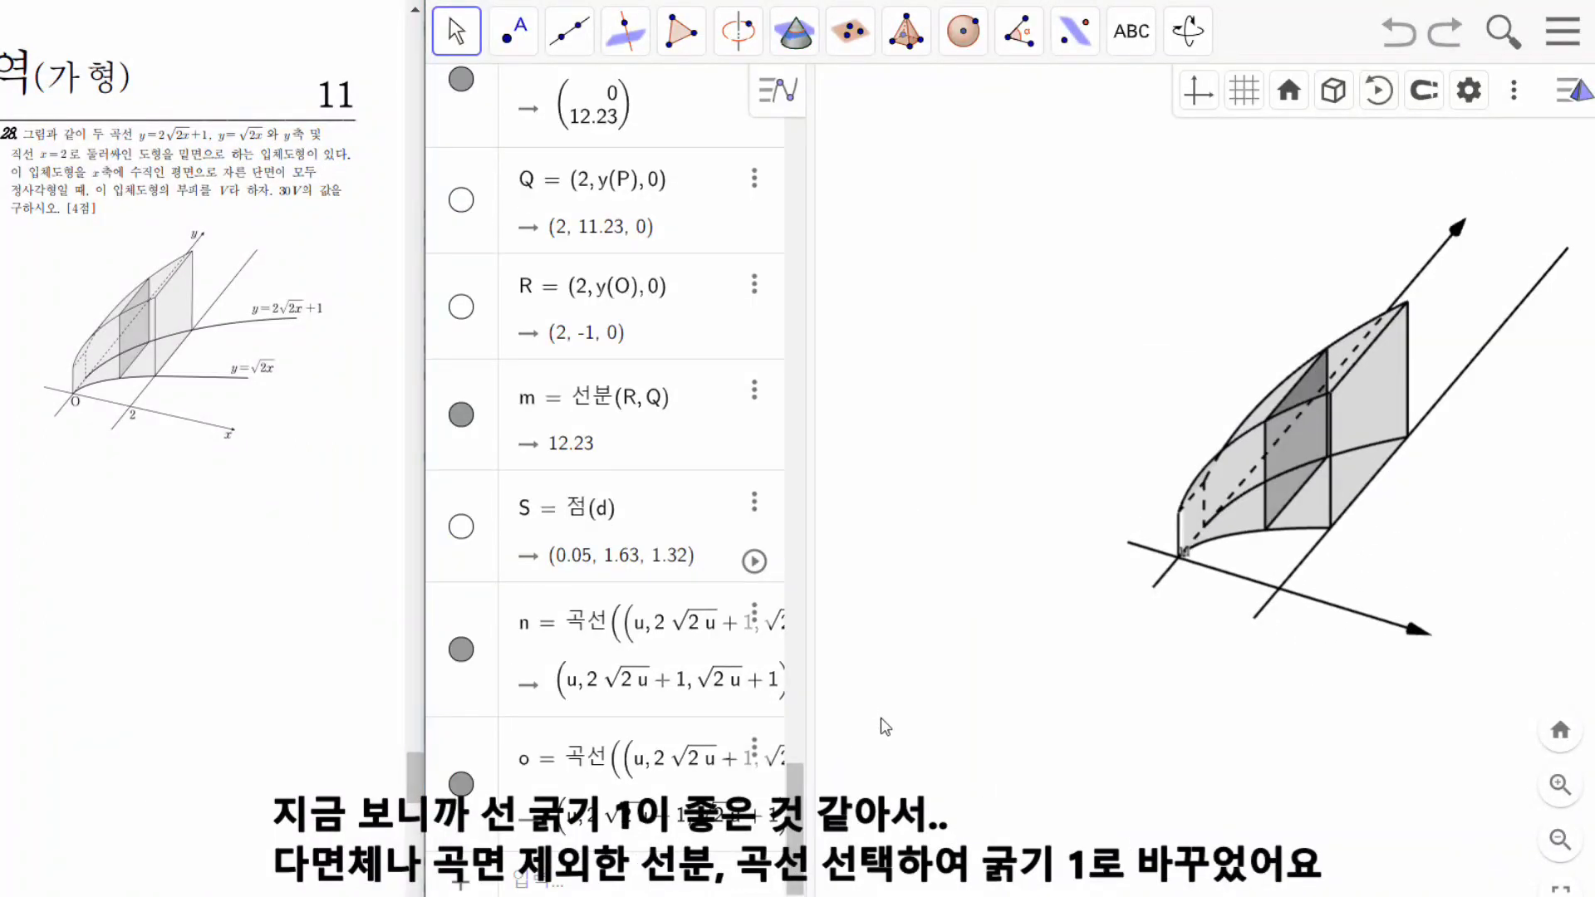
Select curves a, b and c together with the square's edge segments e₁, f₁, g₁ and h.
{"action": "left_click_drag", "start_coordinate": [795, 813], "coordinate": [758, 116]}
{"action": "left_click", "coordinate": [465, 178]}
{"action": "left_click", "coordinate": [479, 280], "text": "ctrl"}
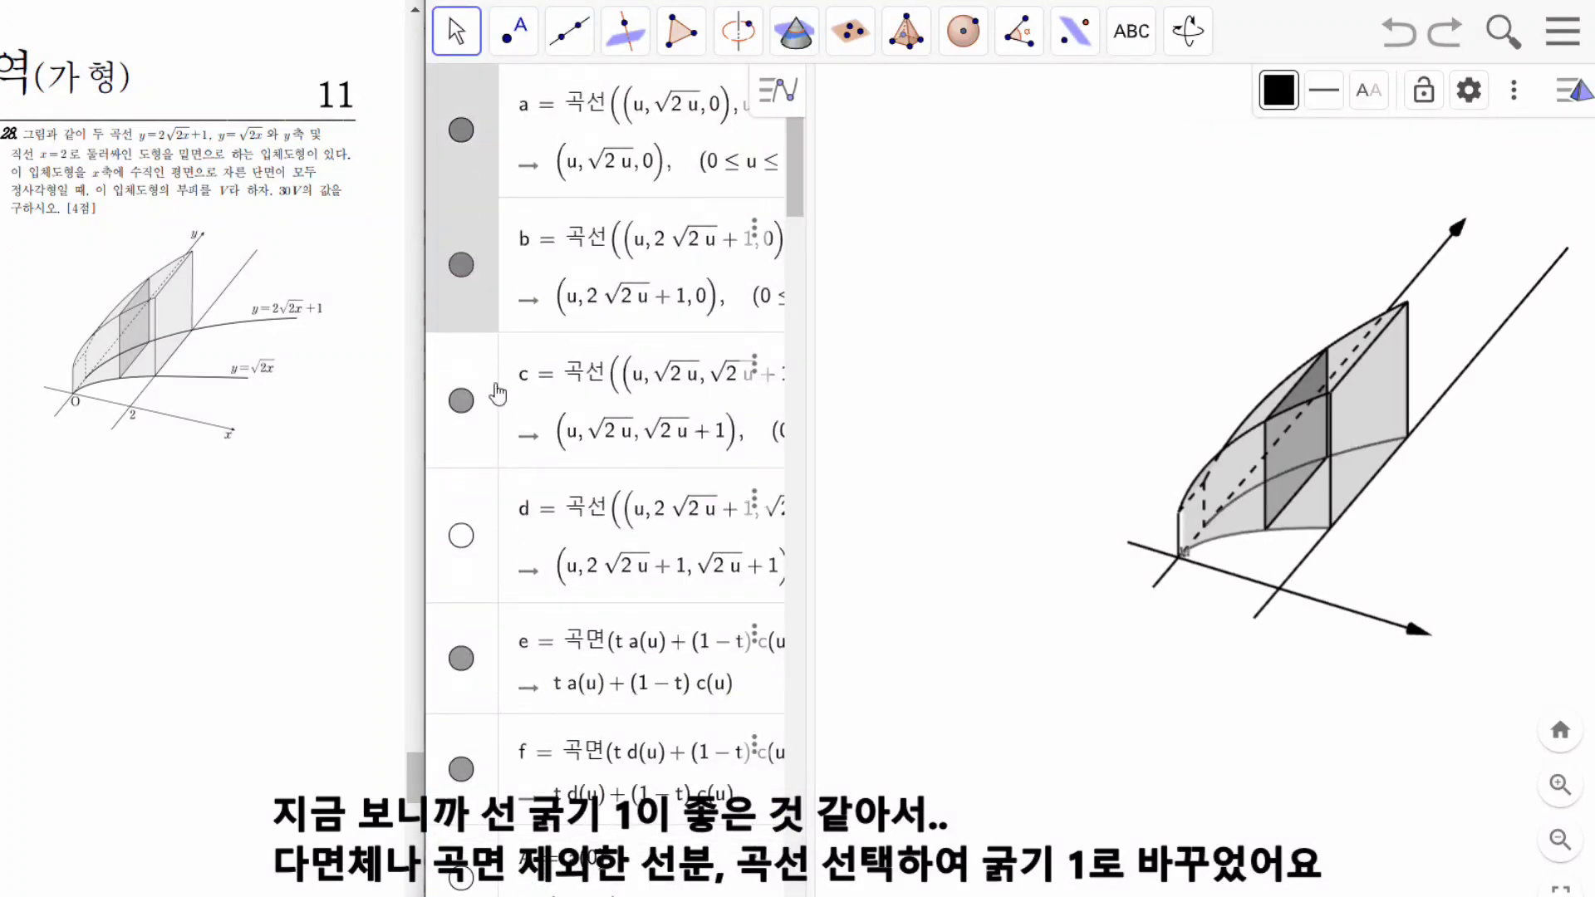
{"action": "left_click", "coordinate": [484, 382], "text": "ctrl"}
{"action": "scroll", "coordinate": [506, 613], "scroll_direction": "down", "scroll_amount": 1}
{"action": "scroll", "coordinate": [507, 612], "scroll_direction": "down", "scroll_amount": 10}
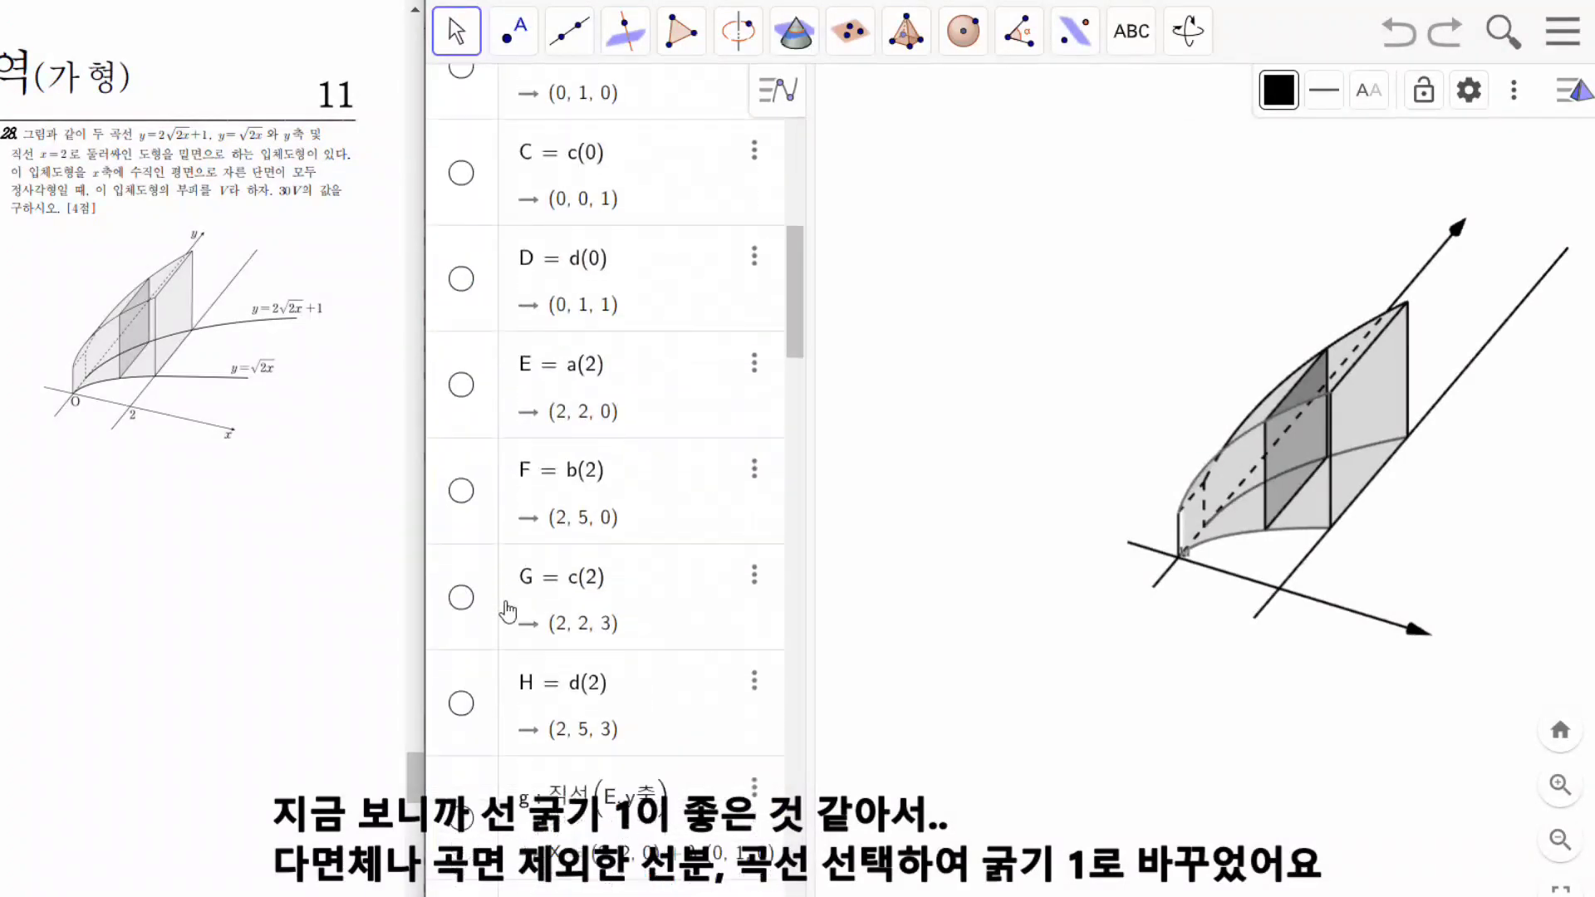
{"action": "left_click", "coordinate": [485, 370], "text": "ctrl"}
{"action": "left_click", "coordinate": [480, 428], "text": "ctrl"}
{"action": "left_click", "coordinate": [482, 549], "text": "ctrl"}
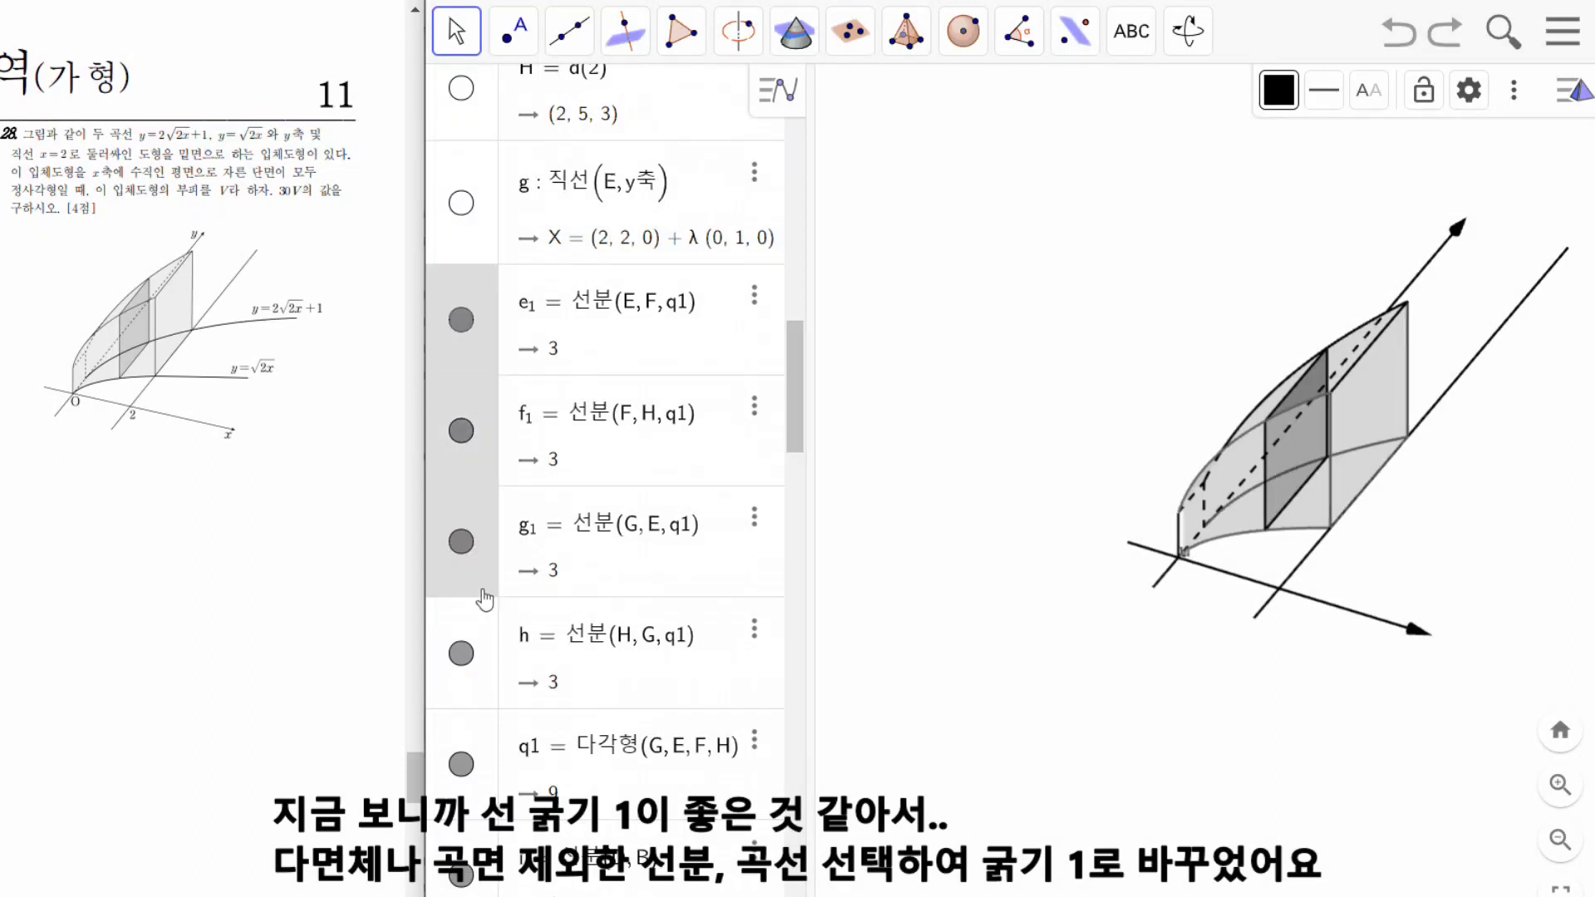
{"action": "left_click", "coordinate": [492, 657], "text": "ctrl"}
Add segments i, k and l and the middle section's edges i₁, j₁, k₁ and l₁ to the selection.
{"action": "scroll", "coordinate": [562, 665], "scroll_direction": "down", "scroll_amount": 3}
{"action": "scroll", "coordinate": [565, 662], "scroll_direction": "down", "scroll_amount": 1}
{"action": "left_click", "coordinate": [487, 534], "text": "ctrl"}
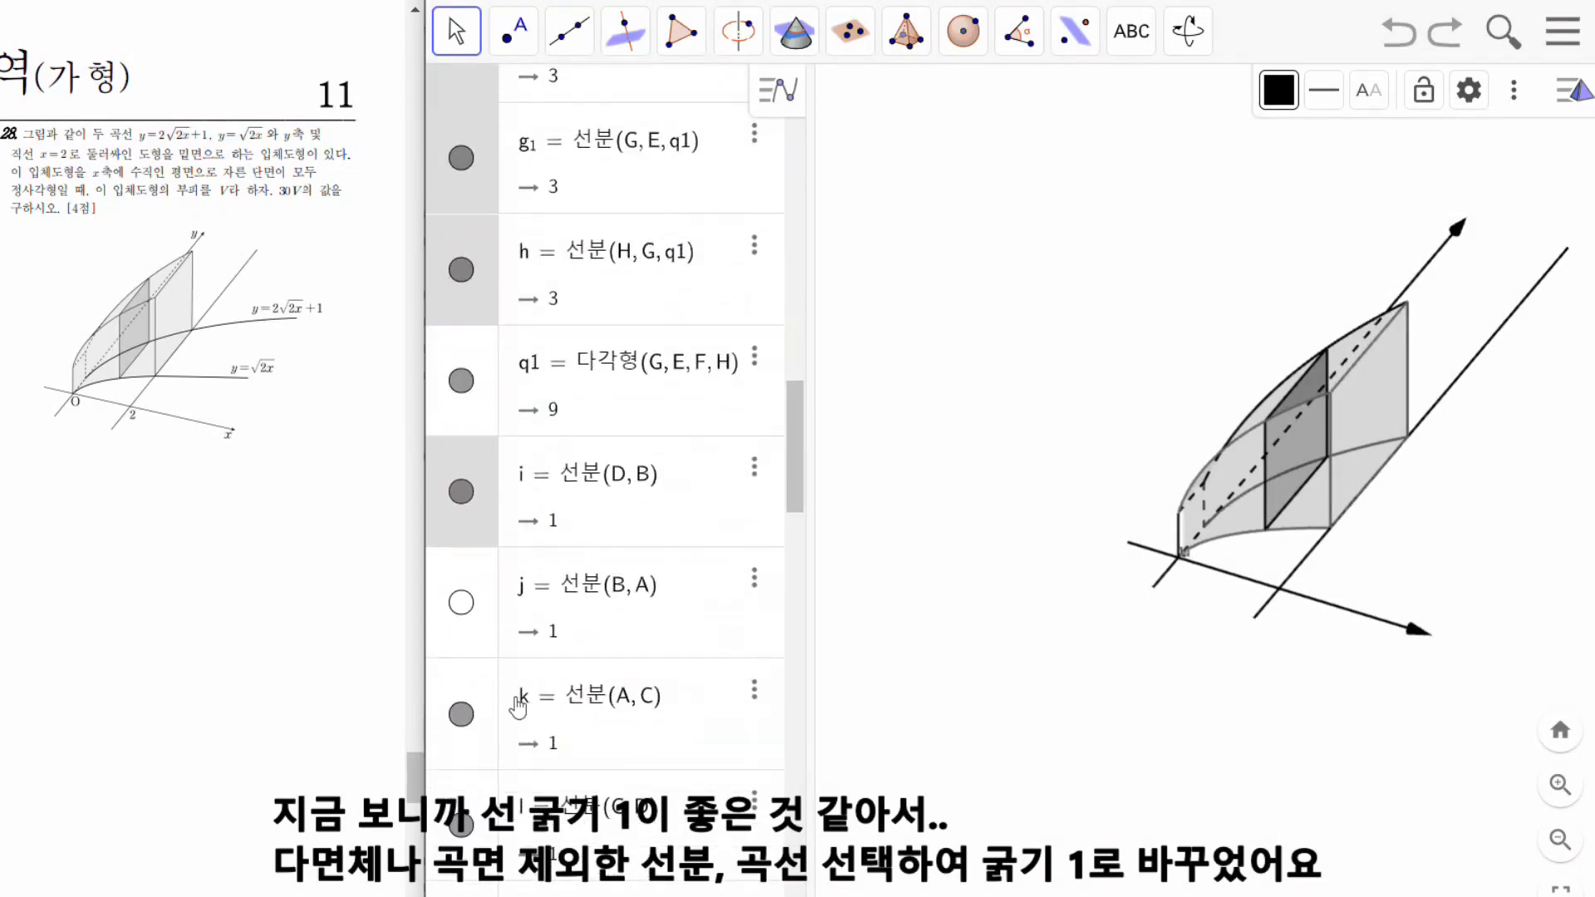
{"action": "left_click", "coordinate": [490, 760], "text": "ctrl"}
{"action": "left_click", "coordinate": [480, 810], "text": "ctrl"}
{"action": "scroll", "coordinate": [480, 797], "scroll_direction": "down", "scroll_amount": 8}
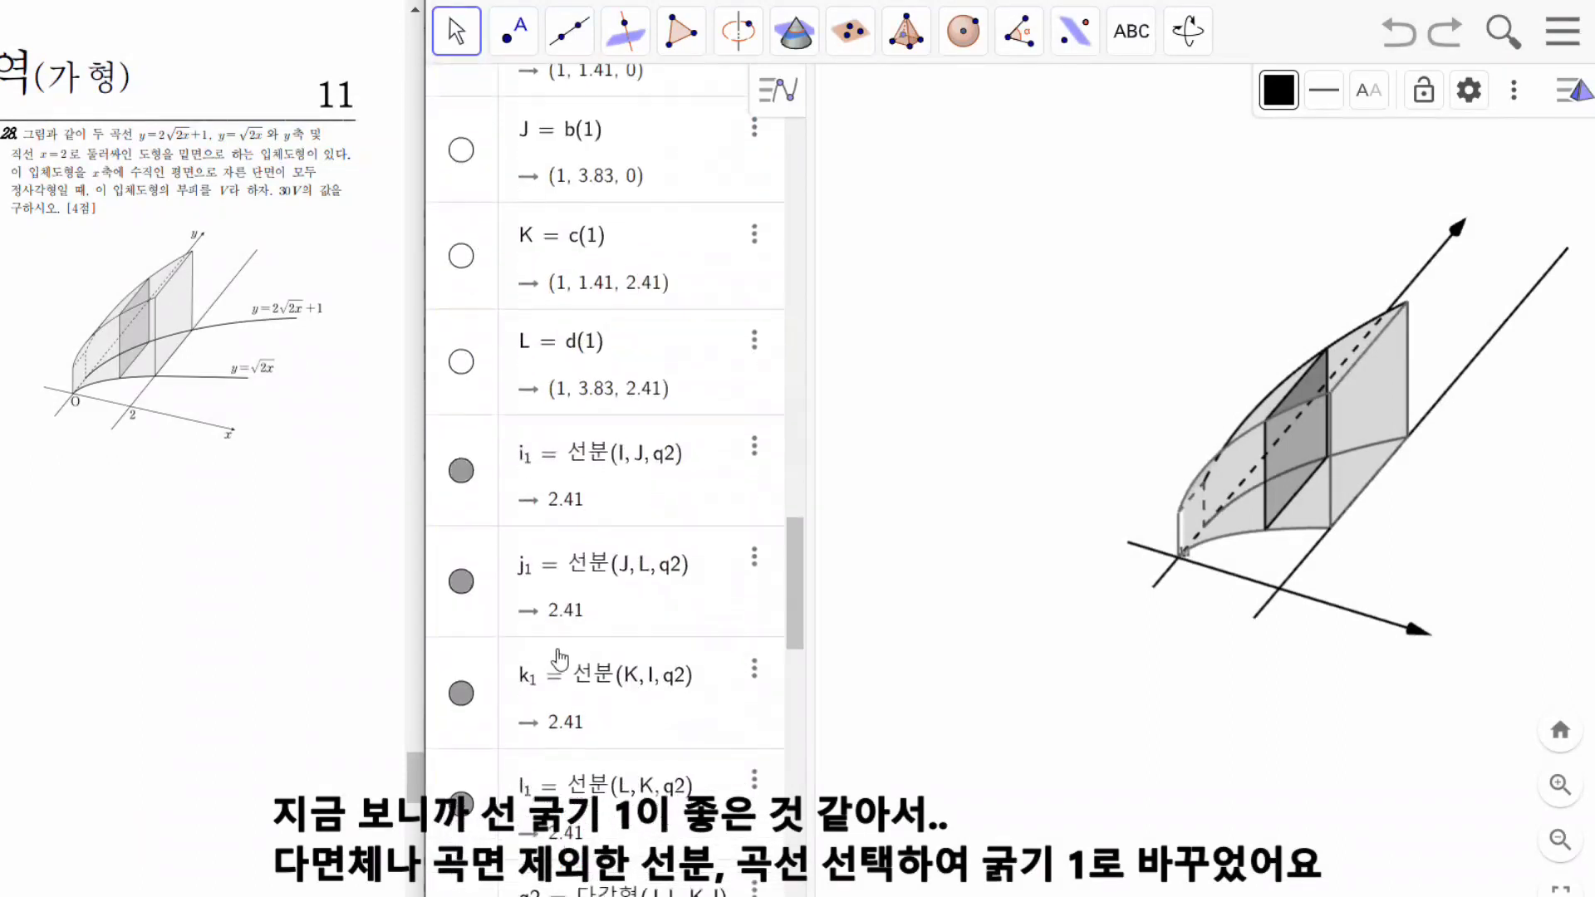
{"action": "left_click", "coordinate": [476, 505], "text": "ctrl"}
{"action": "left_click", "coordinate": [469, 577], "text": "ctrl"}
{"action": "left_click", "coordinate": [486, 673], "text": "ctrl"}
{"action": "left_click", "coordinate": [488, 783], "text": "ctrl"}
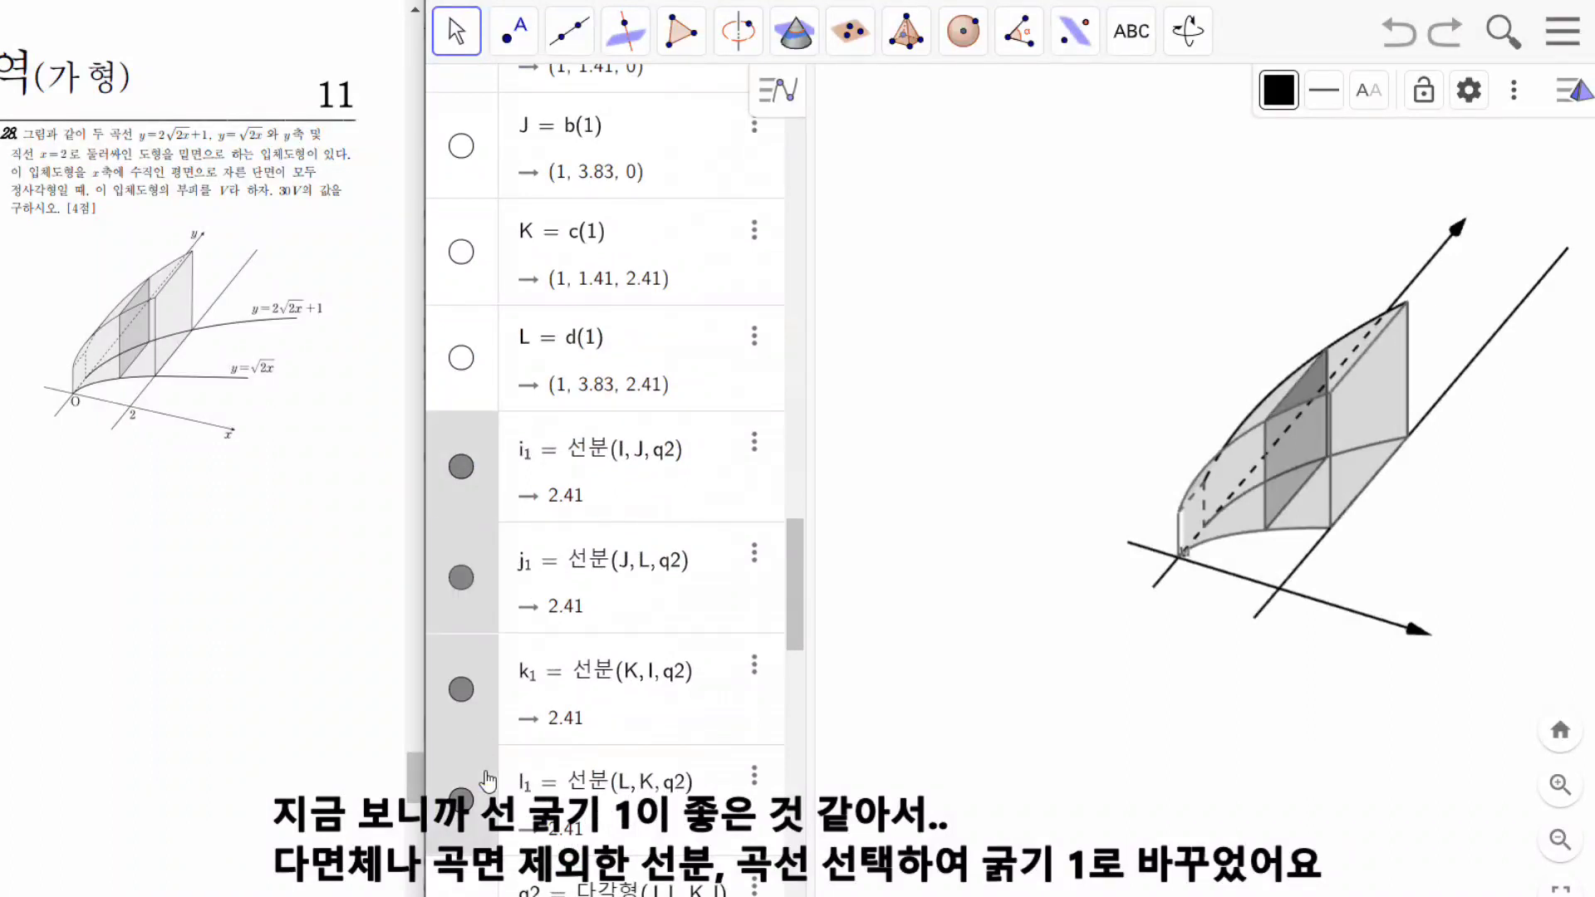
Add vectors u and v, segment m and curves n and o to the selection, and set the line thickness of everything selected to 1.
{"action": "scroll", "coordinate": [526, 747], "scroll_direction": "down", "scroll_amount": 6}
{"action": "scroll", "coordinate": [527, 745], "scroll_direction": "down", "scroll_amount": 7}
{"action": "left_click", "coordinate": [486, 314], "text": "ctrl"}
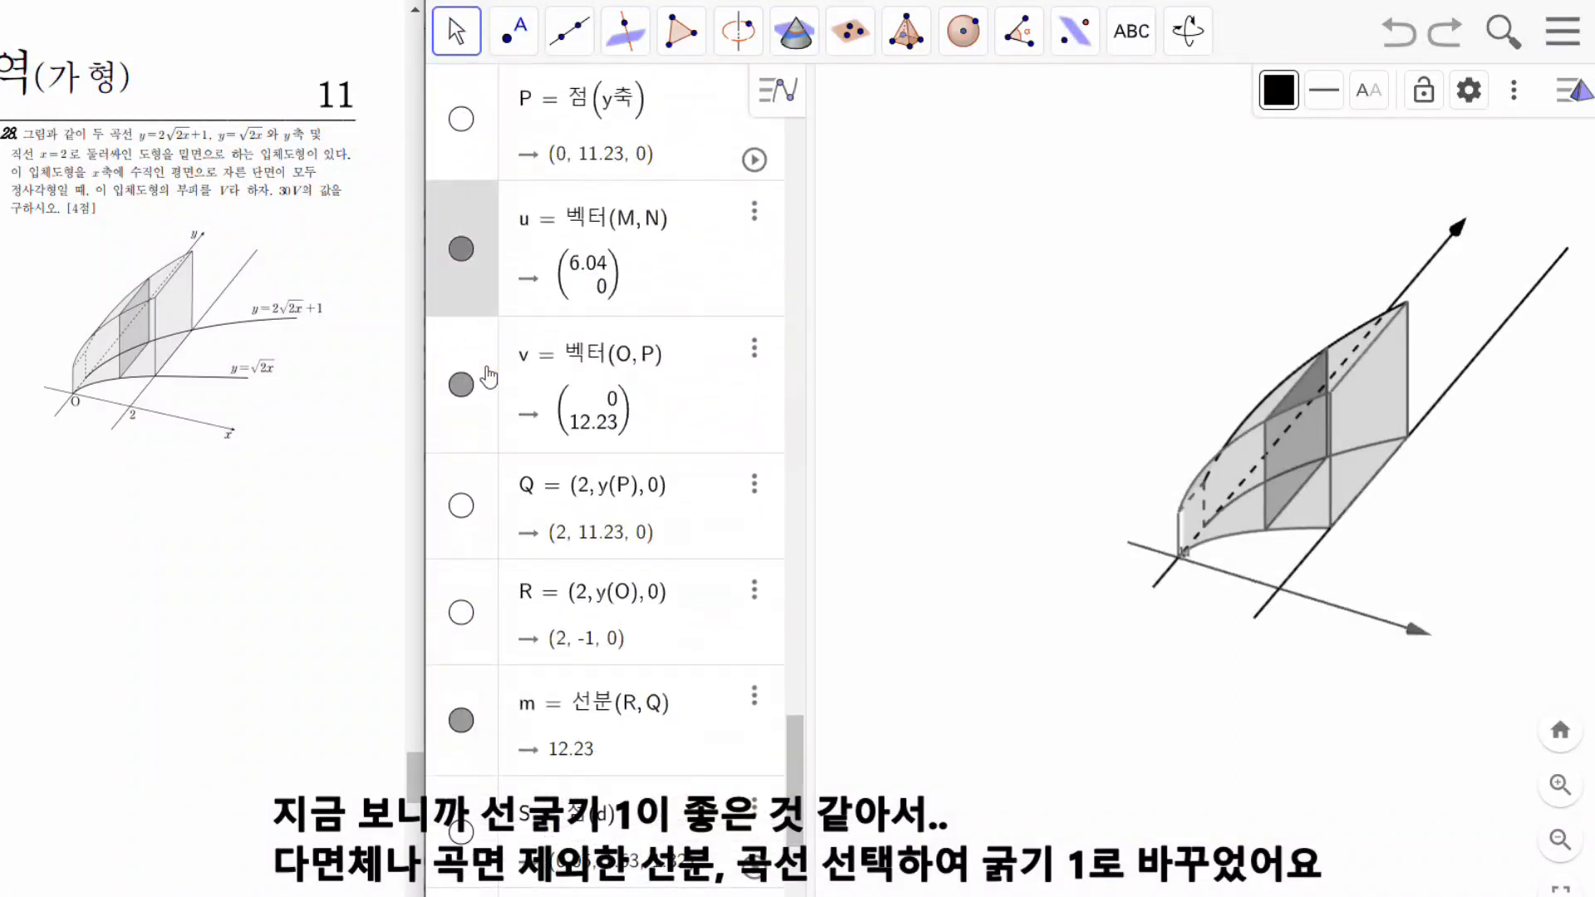
{"action": "left_click", "coordinate": [470, 378], "text": "ctrl"}
{"action": "scroll", "coordinate": [522, 571], "scroll_direction": "down", "scroll_amount": 5}
{"action": "left_click", "coordinate": [490, 432], "text": "ctrl"}
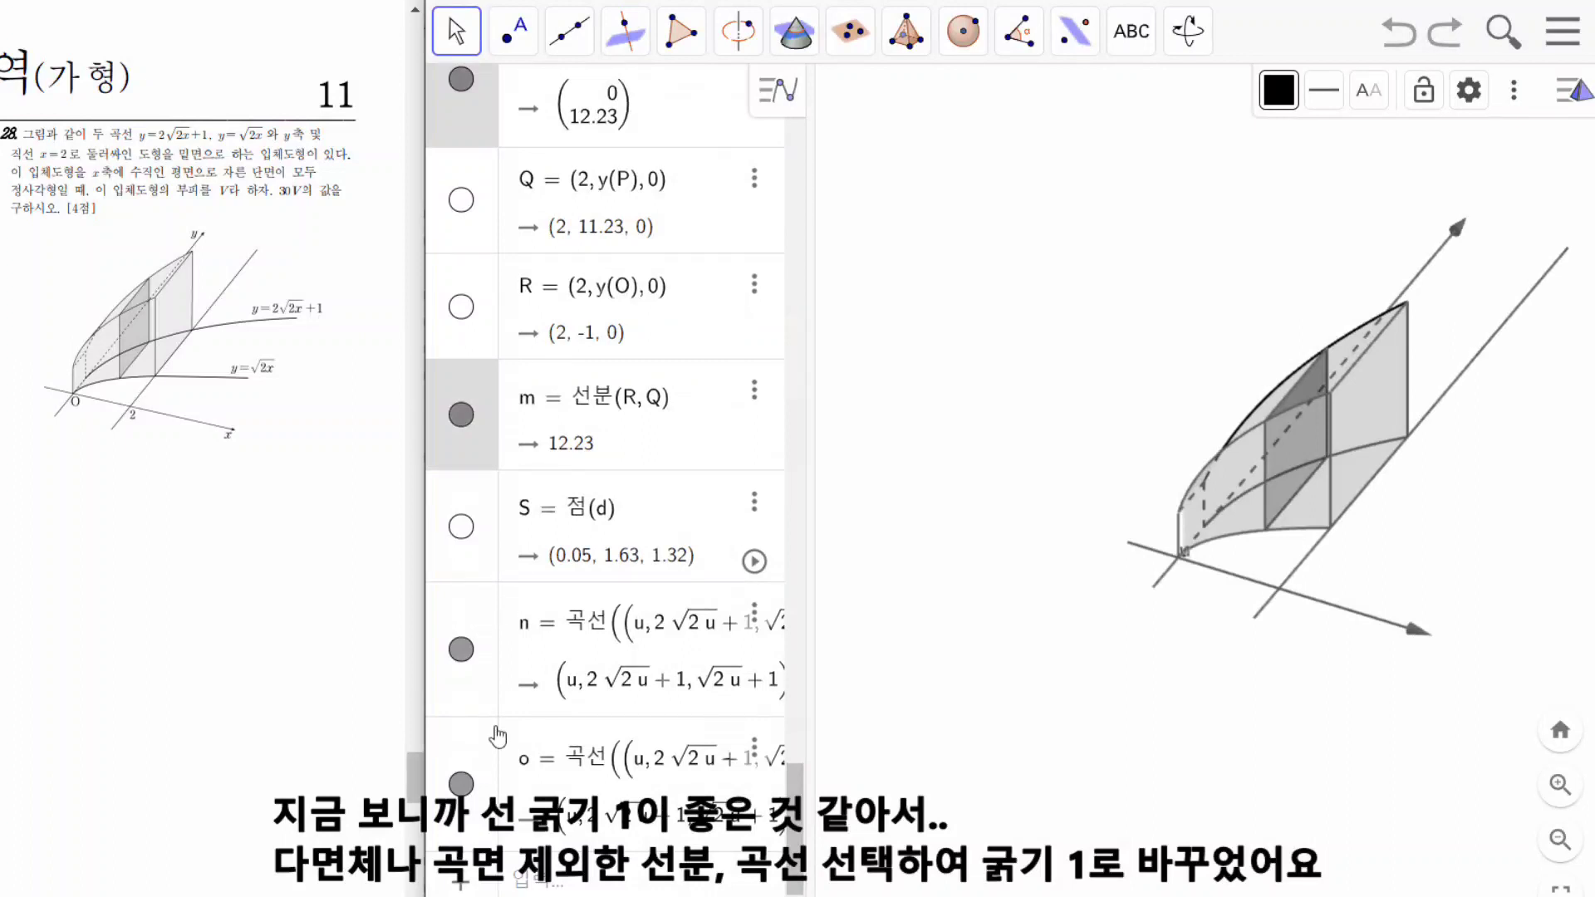
{"action": "left_click", "coordinate": [489, 657], "text": "ctrl"}
{"action": "left_click", "coordinate": [482, 743], "text": "ctrl"}
{"action": "left_click", "coordinate": [1469, 91]}
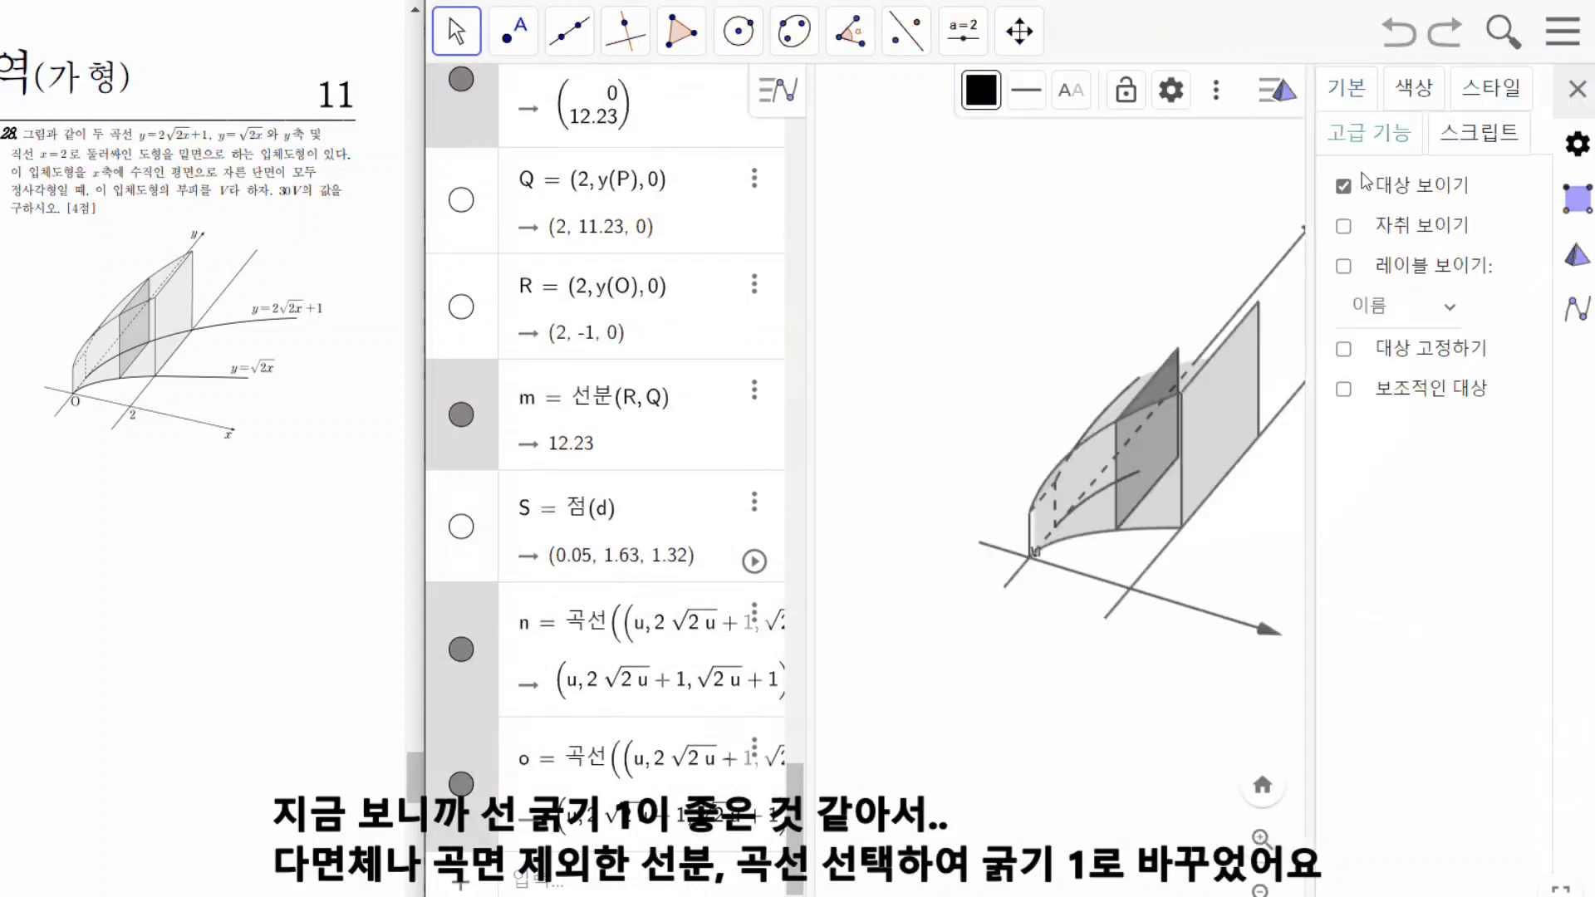
{"action": "left_click_drag", "start_coordinate": [1310, 184], "coordinate": [1188, 185]}
{"action": "left_click", "coordinate": [1366, 88]}
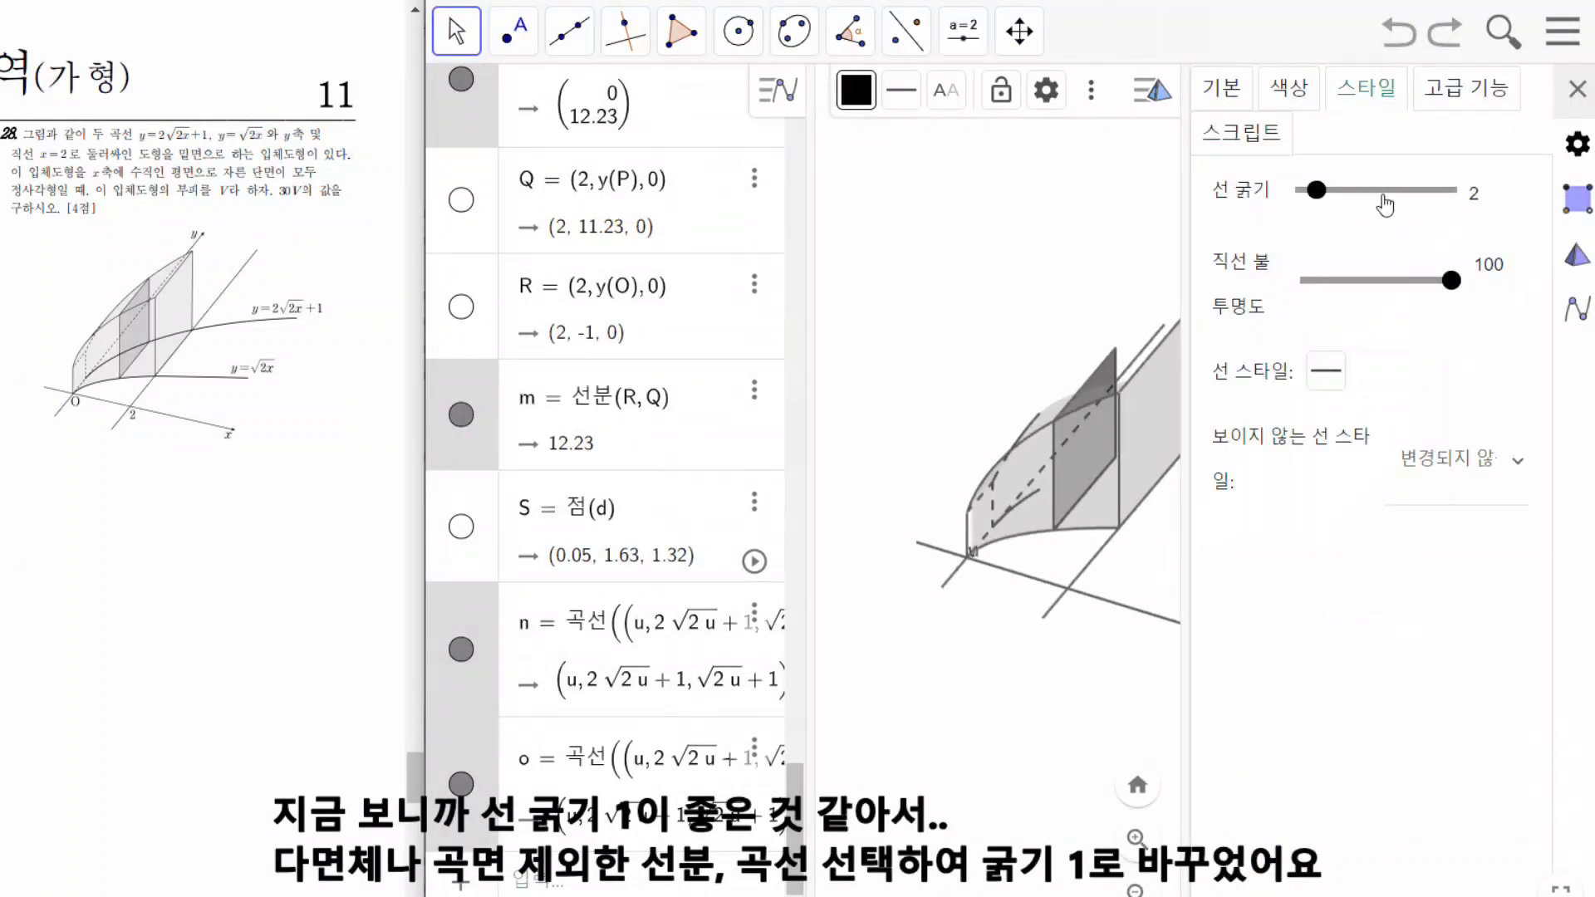
{"action": "left_click_drag", "start_coordinate": [1320, 202], "coordinate": [1308, 199]}
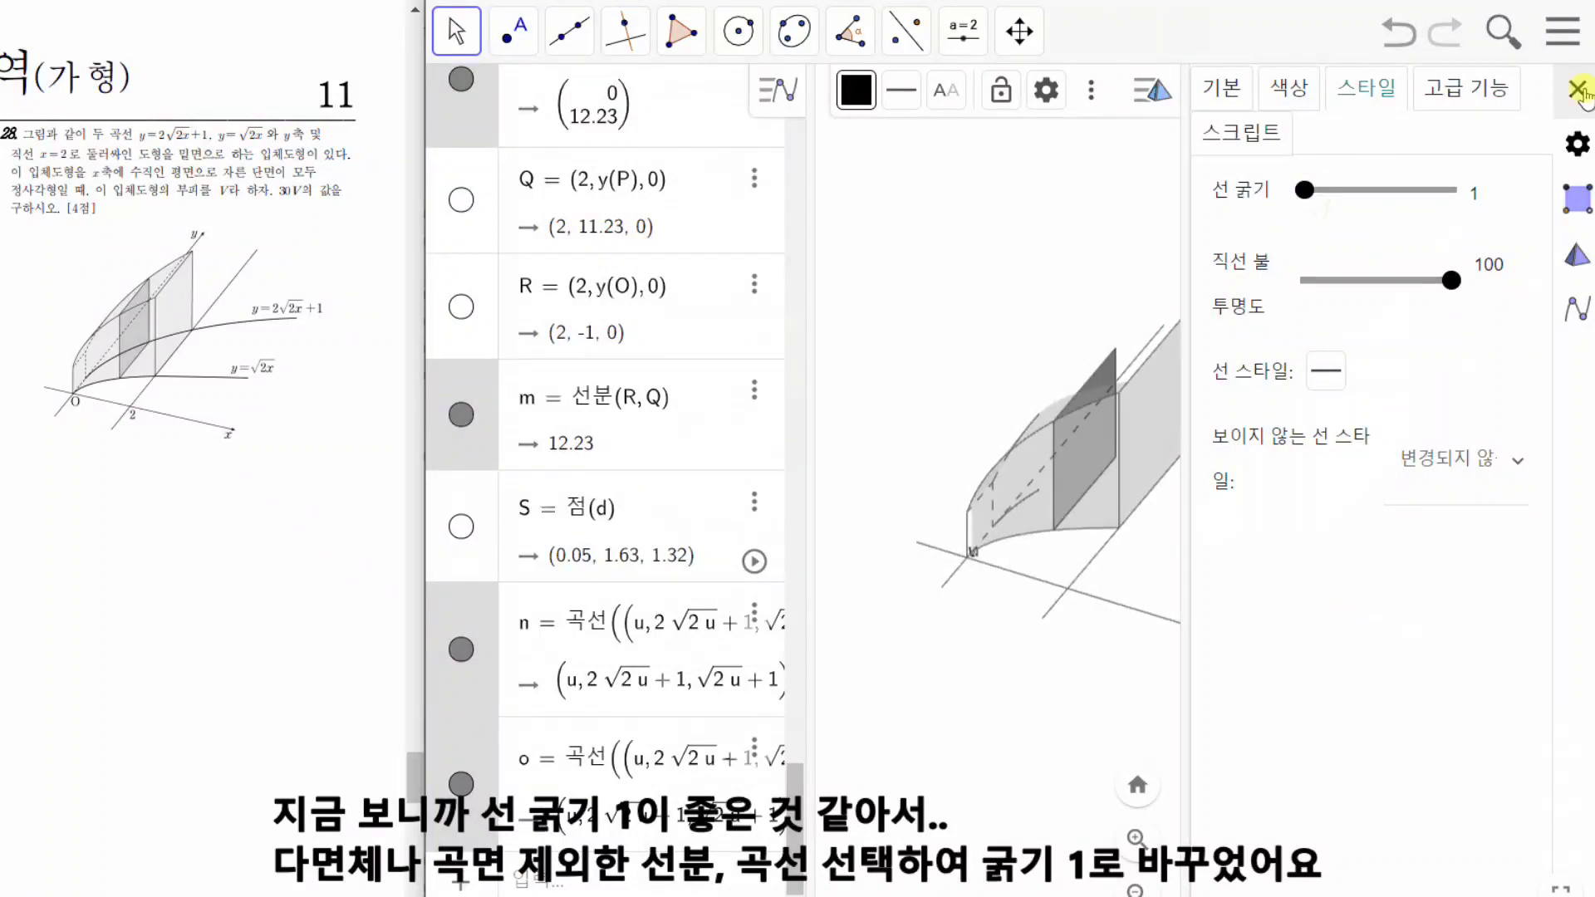
{"action": "left_click", "coordinate": [1578, 89]}
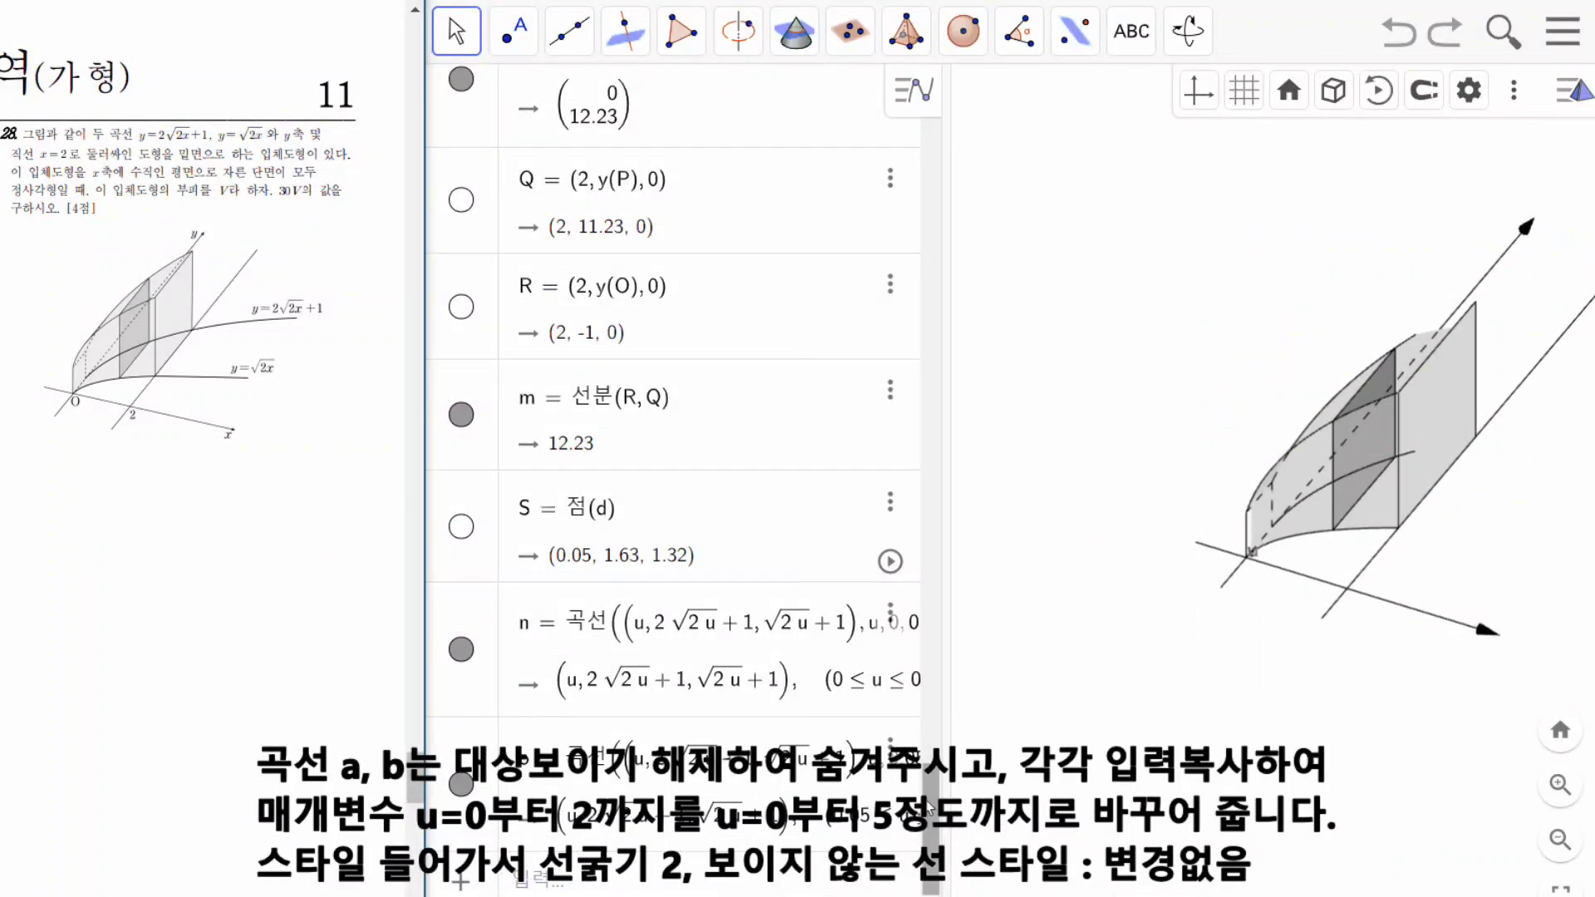
Hide curve a and duplicate its definition with the parameter range u = 0 to 5.
{"action": "left_click_drag", "start_coordinate": [931, 810], "coordinate": [931, 108]}
{"action": "left_click", "coordinate": [888, 96]}
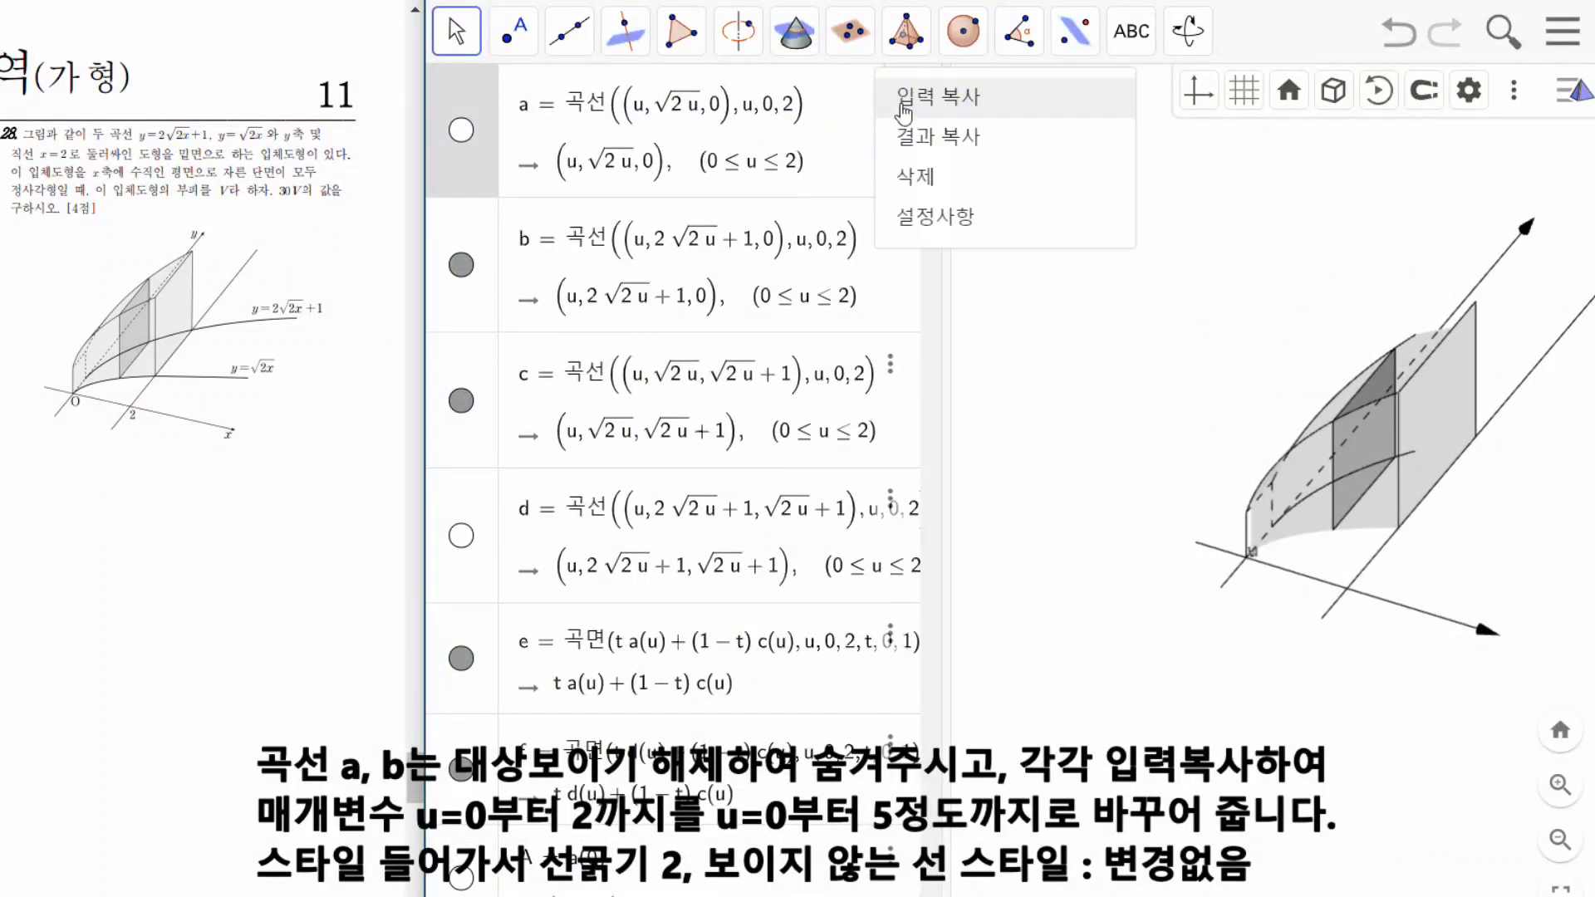
{"action": "left_click", "coordinate": [904, 100]}
{"action": "key", "text": "Return"}
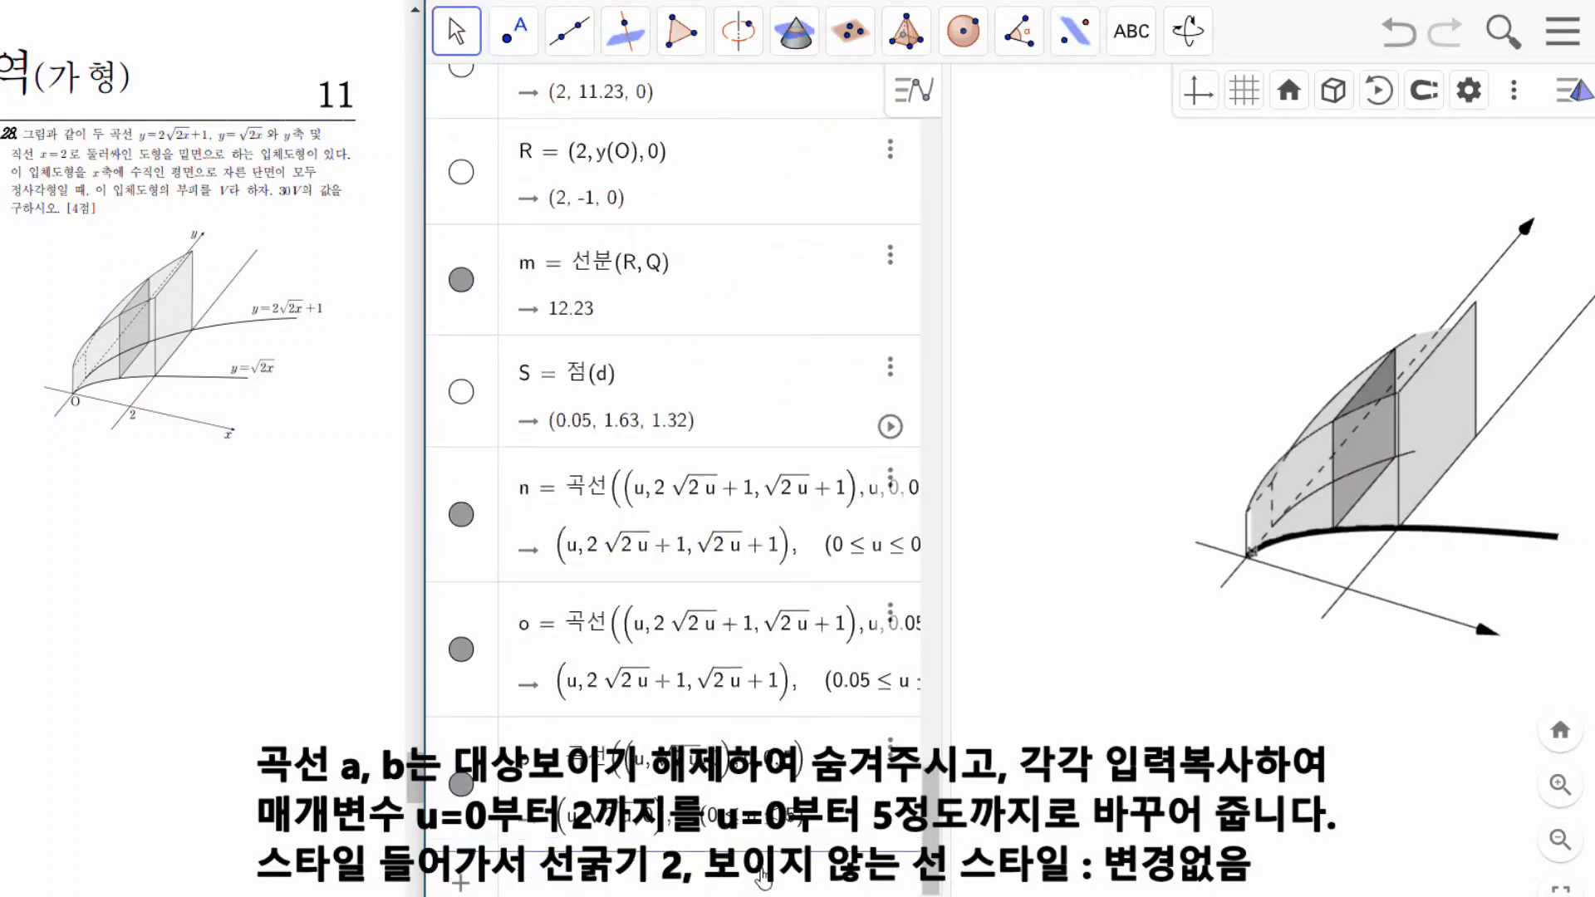
Hide curve b and duplicate its definition with the parameter range u = 0 to 5.
{"action": "left_click_drag", "start_coordinate": [929, 822], "coordinate": [931, 116]}
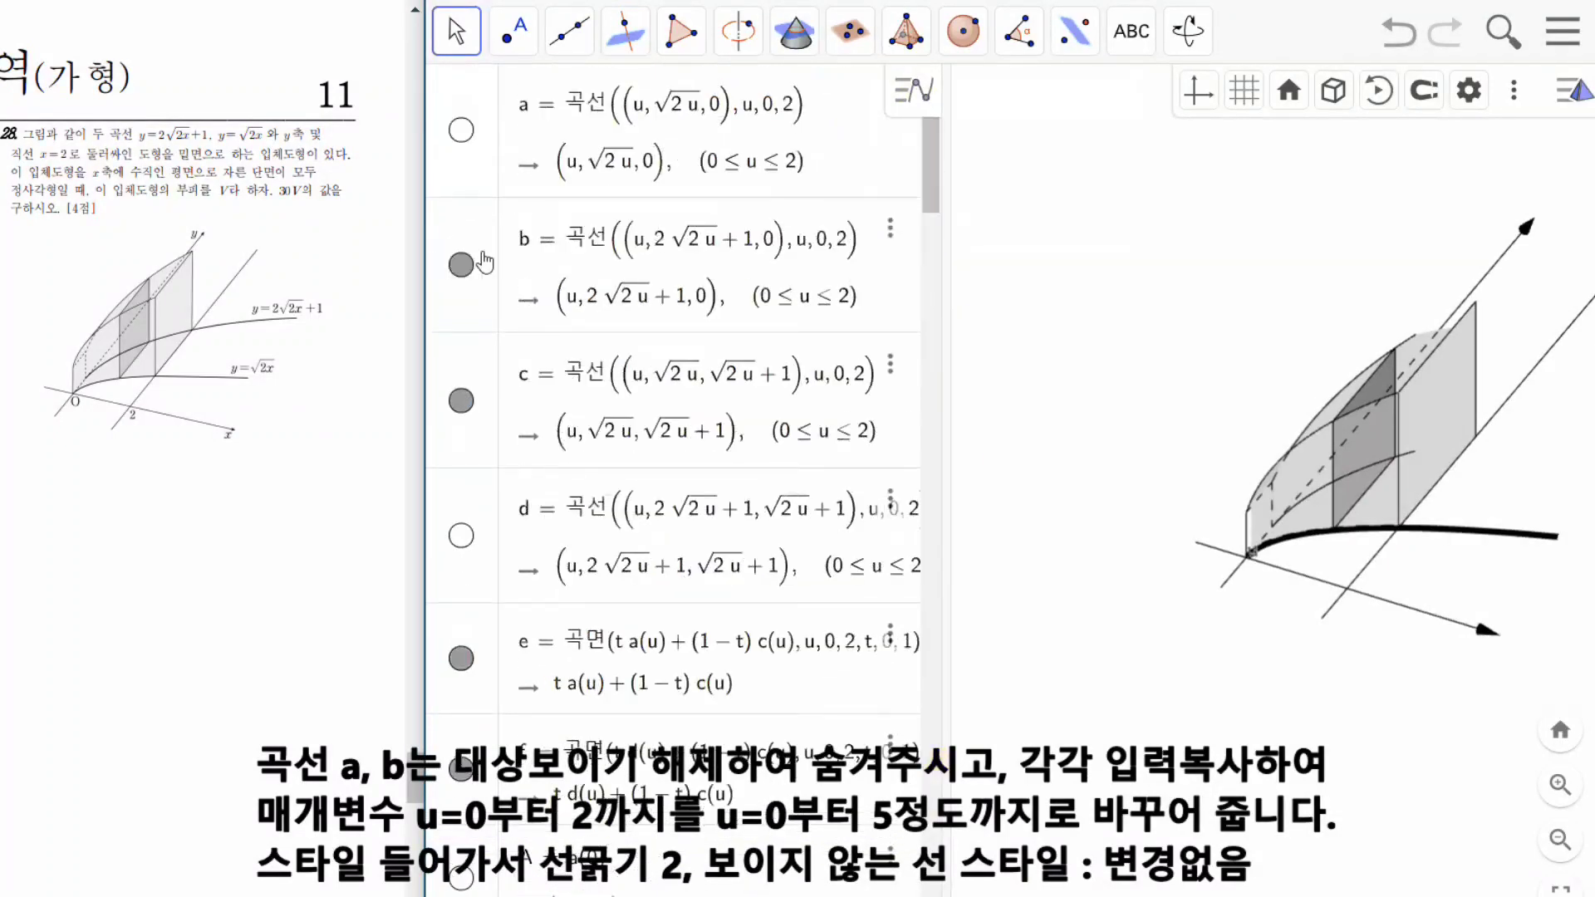
{"action": "left_click", "coordinate": [888, 223]}
{"action": "left_click", "coordinate": [911, 243]}
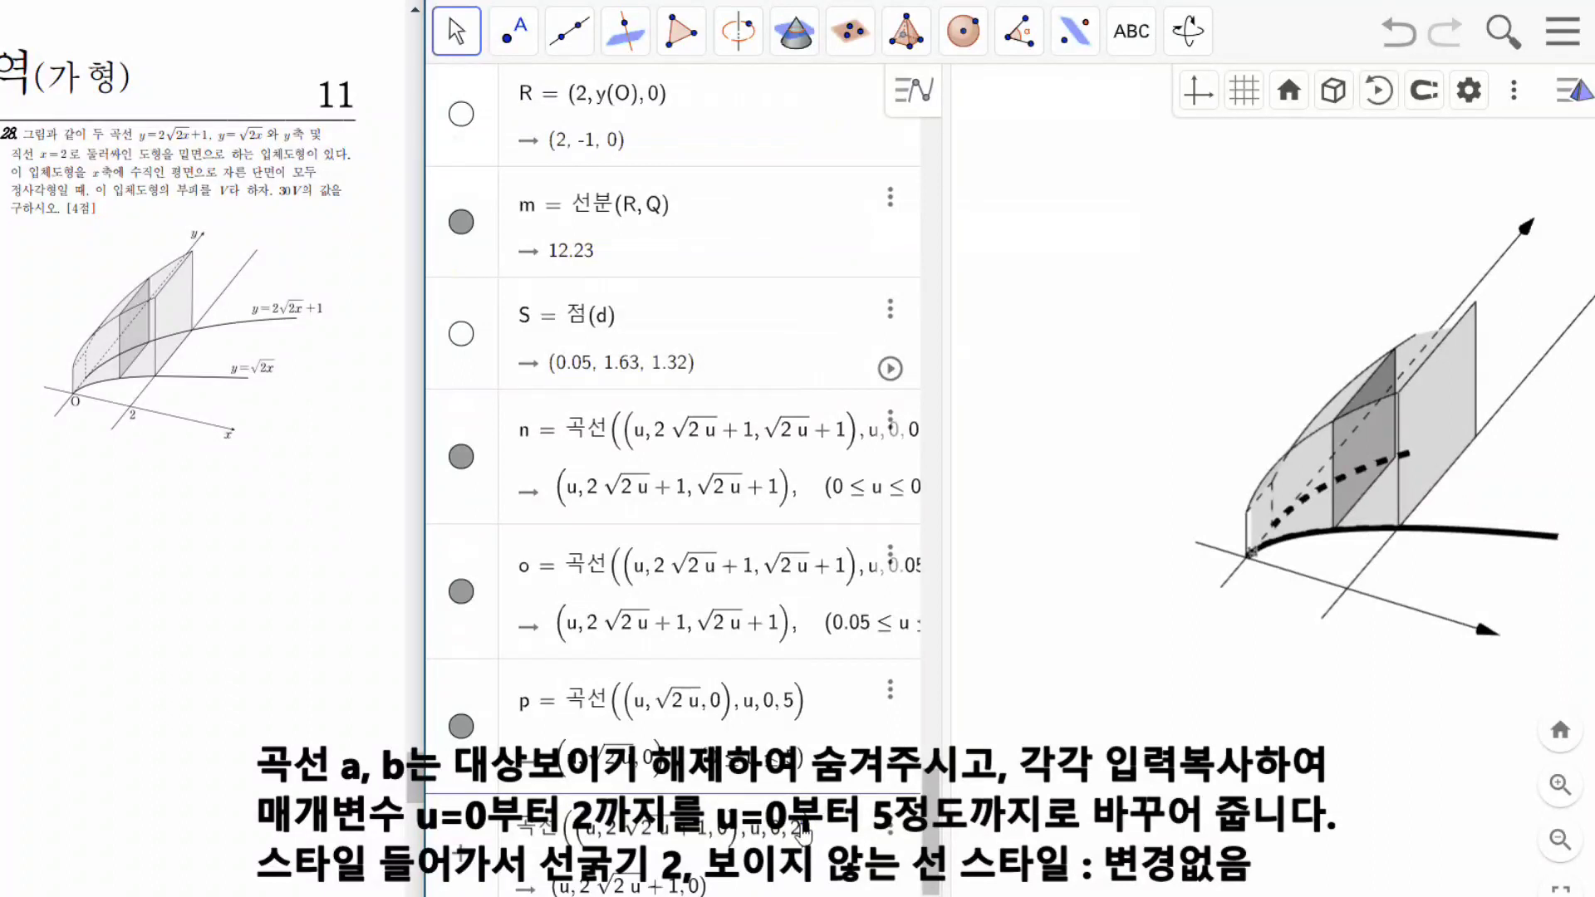
{"action": "scroll", "coordinate": [802, 831], "scroll_direction": "down", "scroll_amount": 1}
Give the two extended base curves p and q a line thickness of 2 and set their hidden-line style to unchanged.
{"action": "left_click", "coordinate": [498, 704]}
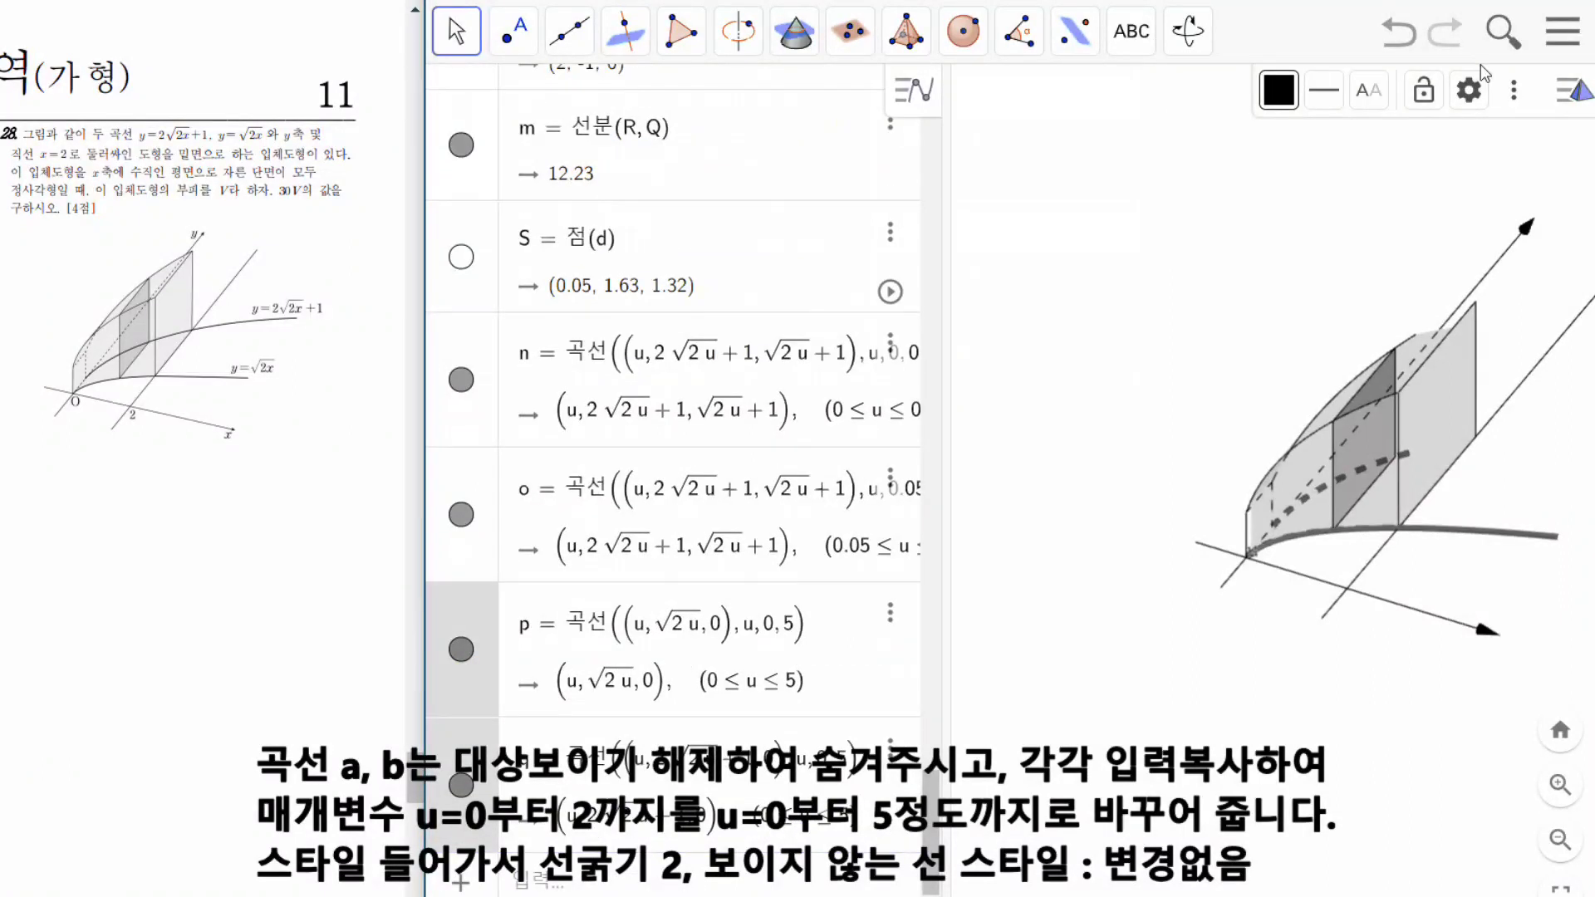
{"action": "left_click", "coordinate": [1469, 87]}
{"action": "left_click", "coordinate": [1346, 93]}
{"action": "left_click_drag", "start_coordinate": [1363, 189], "coordinate": [1329, 190]}
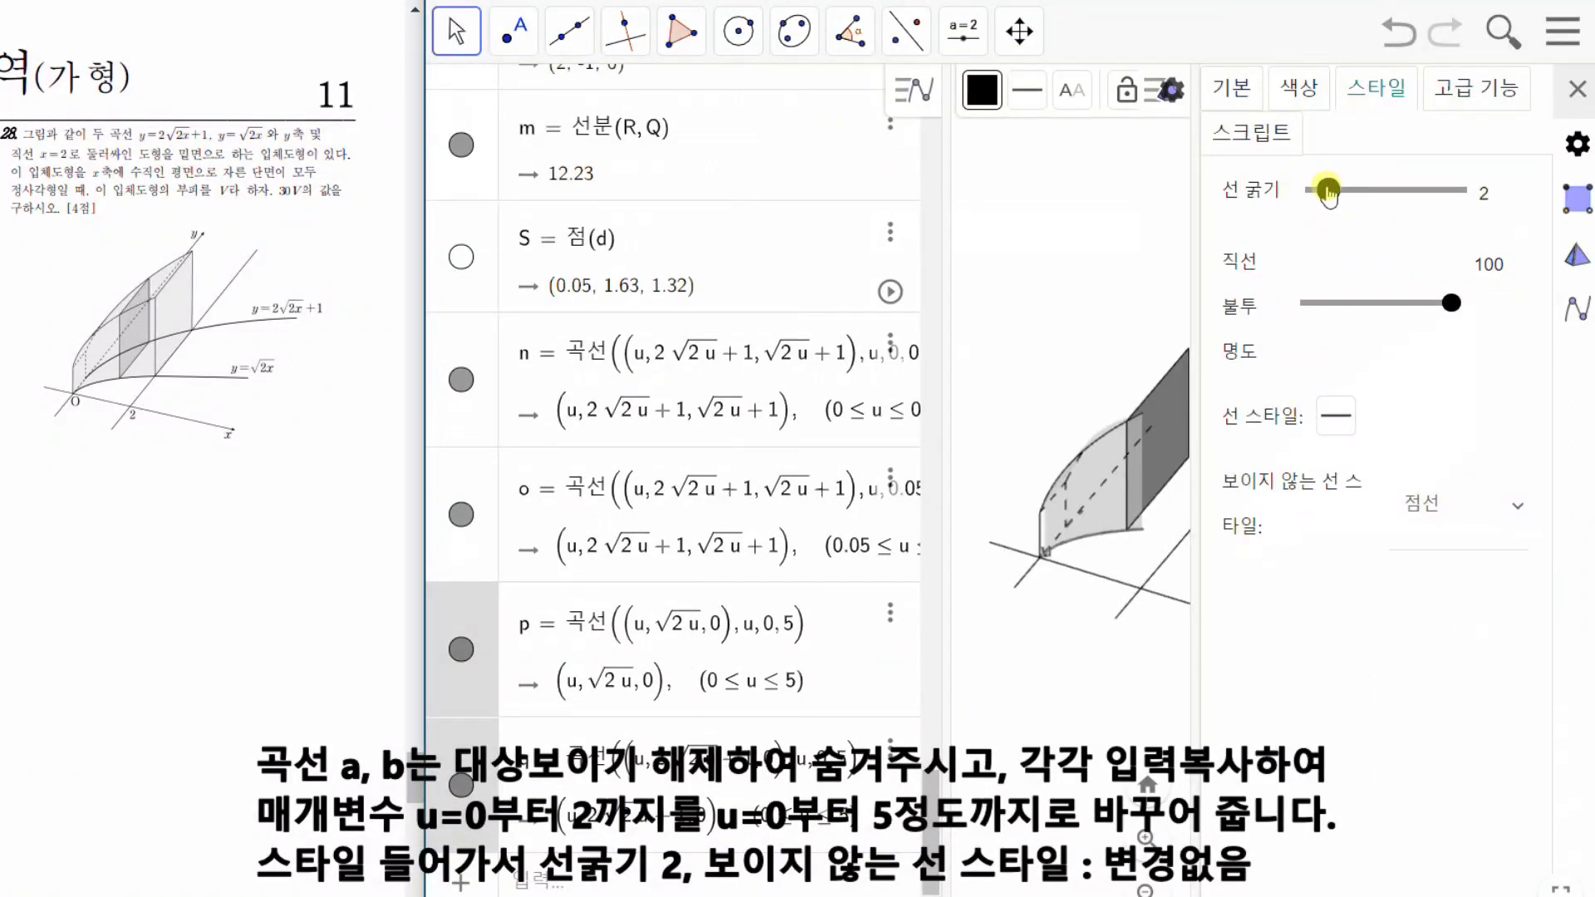
{"action": "left_click", "coordinate": [1463, 505]}
{"action": "left_click", "coordinate": [1442, 629]}
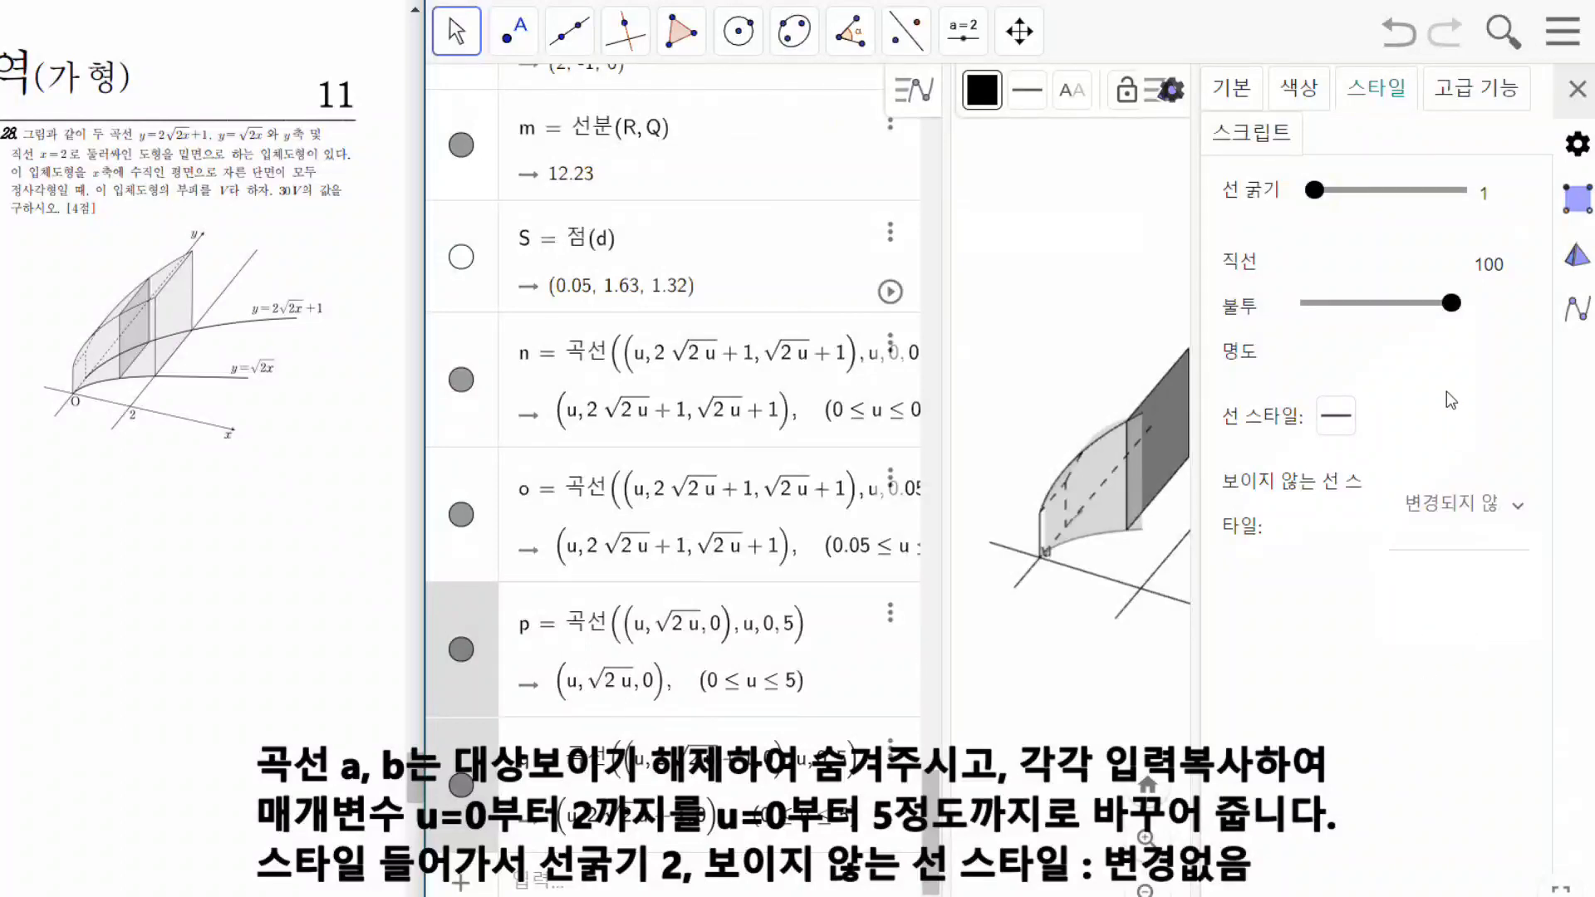
{"action": "left_click_drag", "start_coordinate": [1324, 196], "coordinate": [1332, 197]}
{"action": "left_click", "coordinate": [1578, 90]}
{"action": "left_click", "coordinate": [1140, 291]}
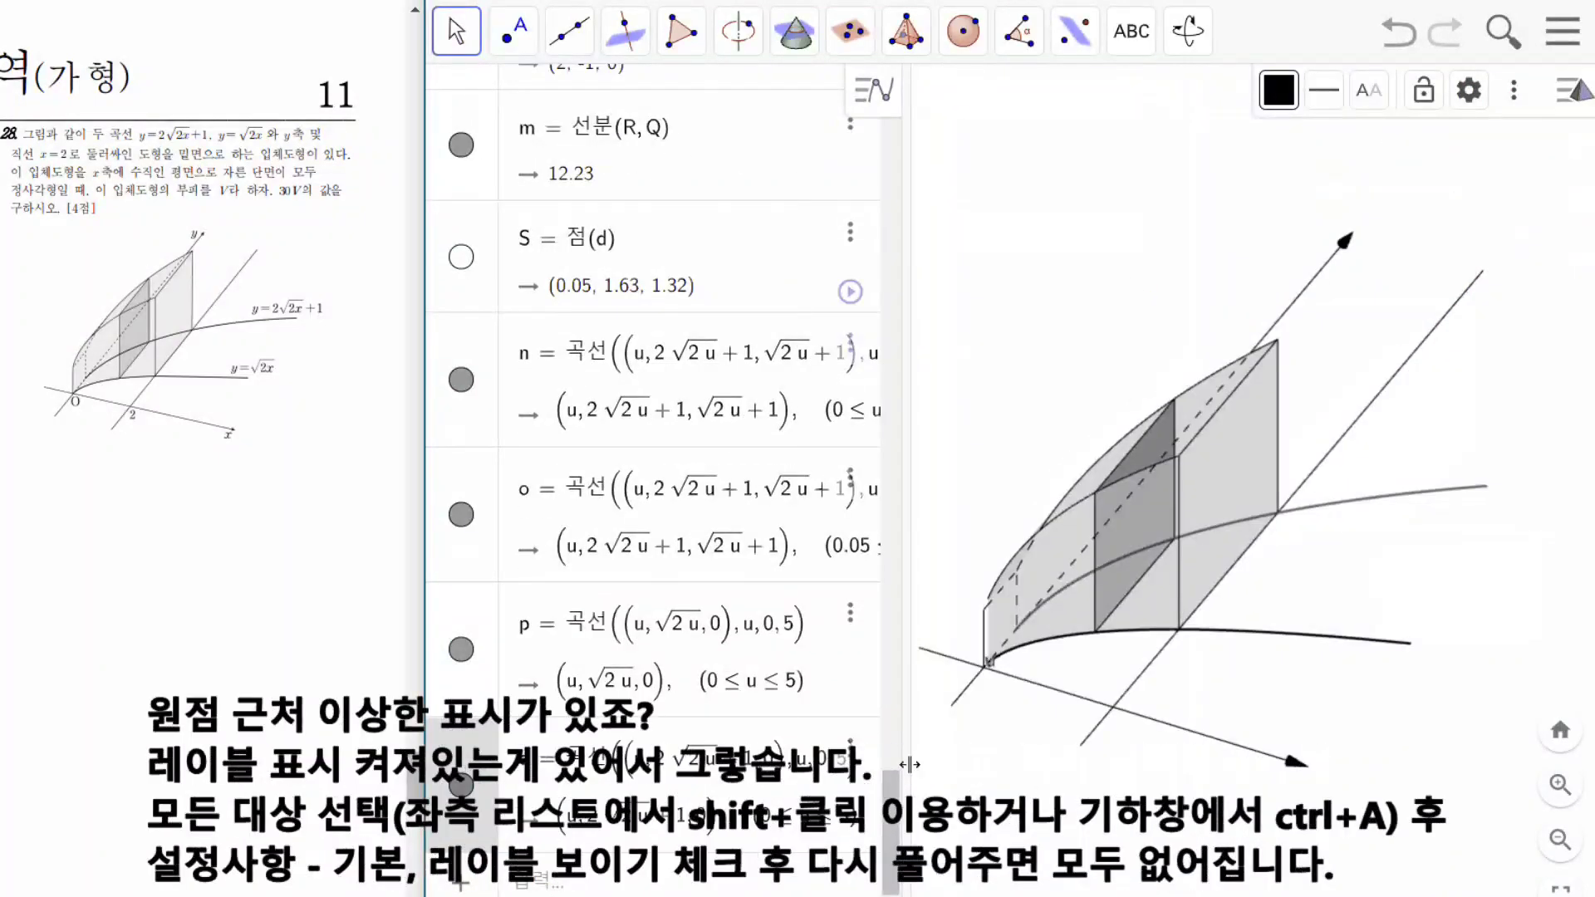
Select every object from curve a to curve q and turn off all of their labels.
{"action": "left_click_drag", "start_coordinate": [895, 788], "coordinate": [889, 77]}
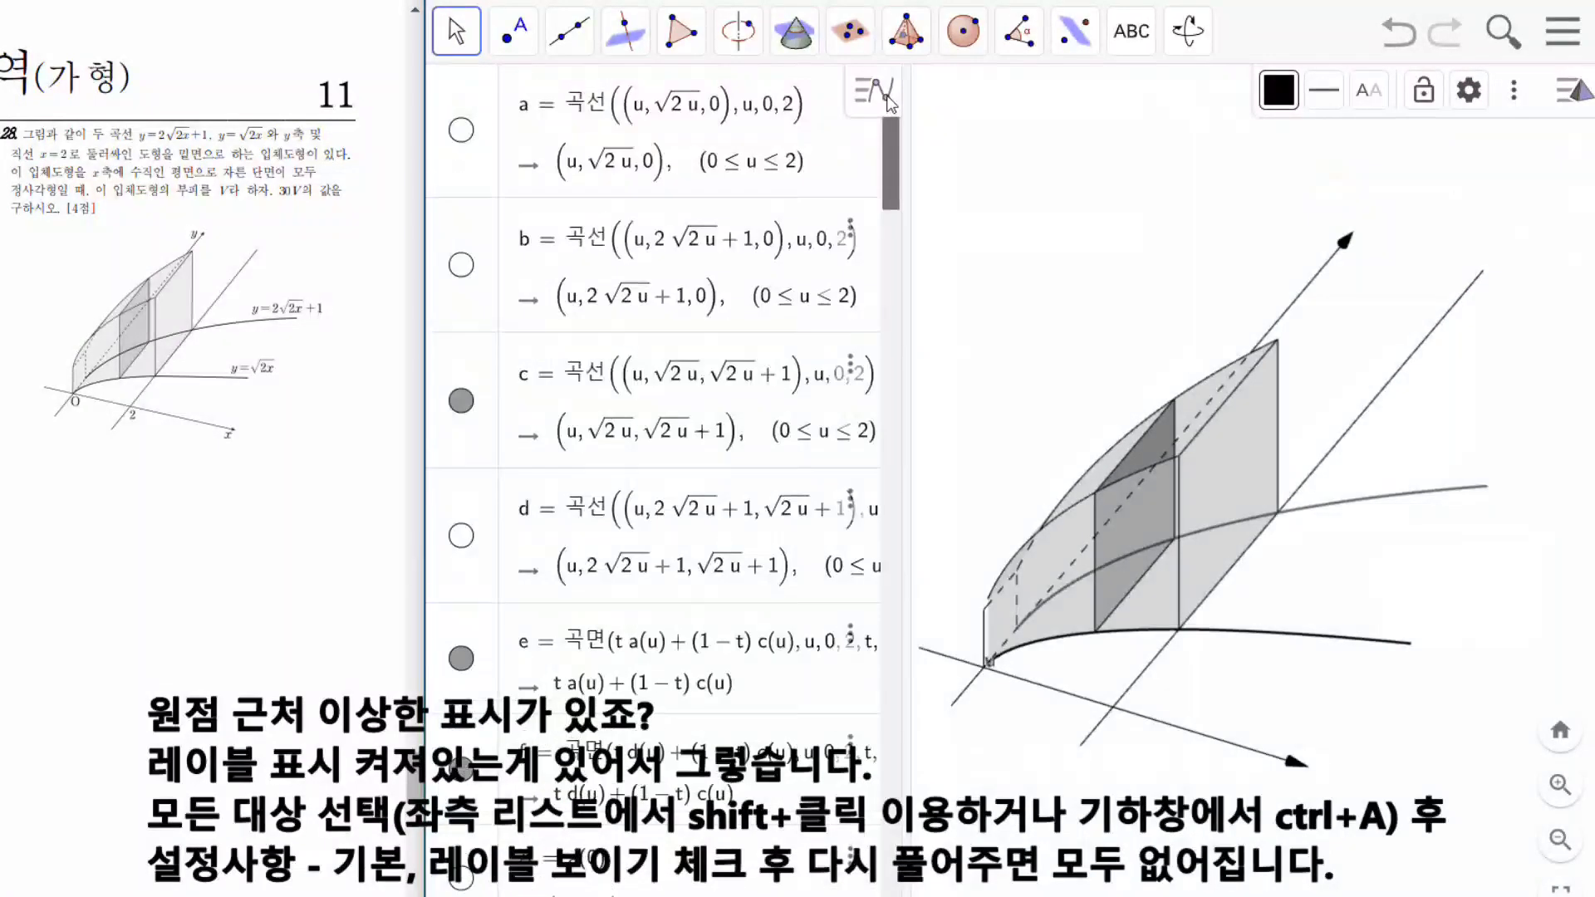
{"action": "left_click", "coordinate": [485, 187]}
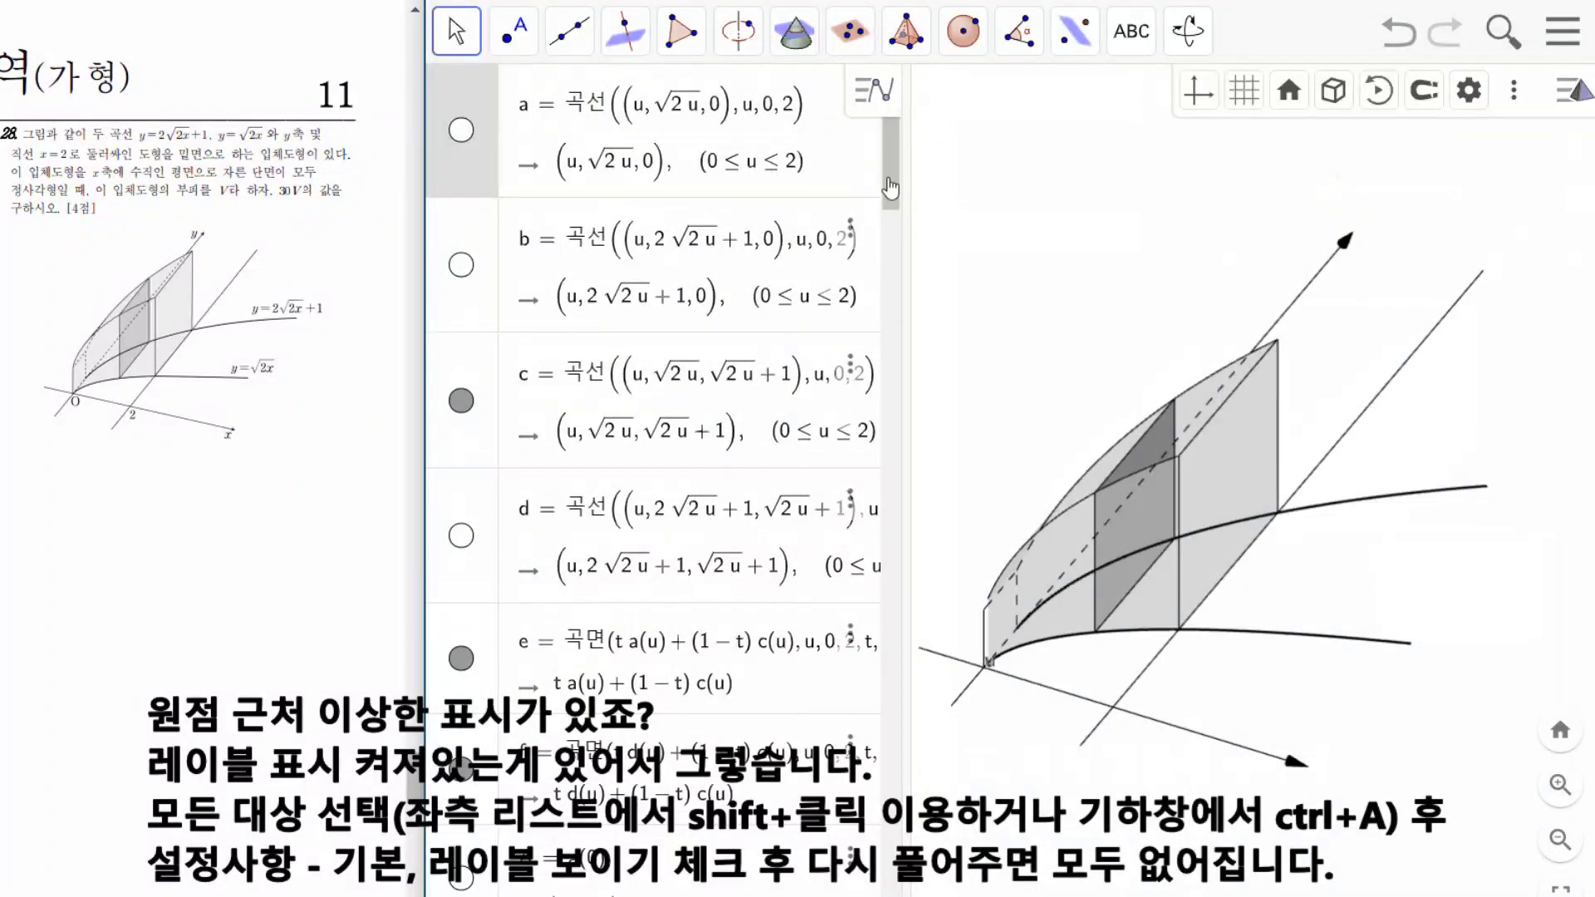
{"action": "left_click_drag", "start_coordinate": [891, 163], "coordinate": [892, 864]}
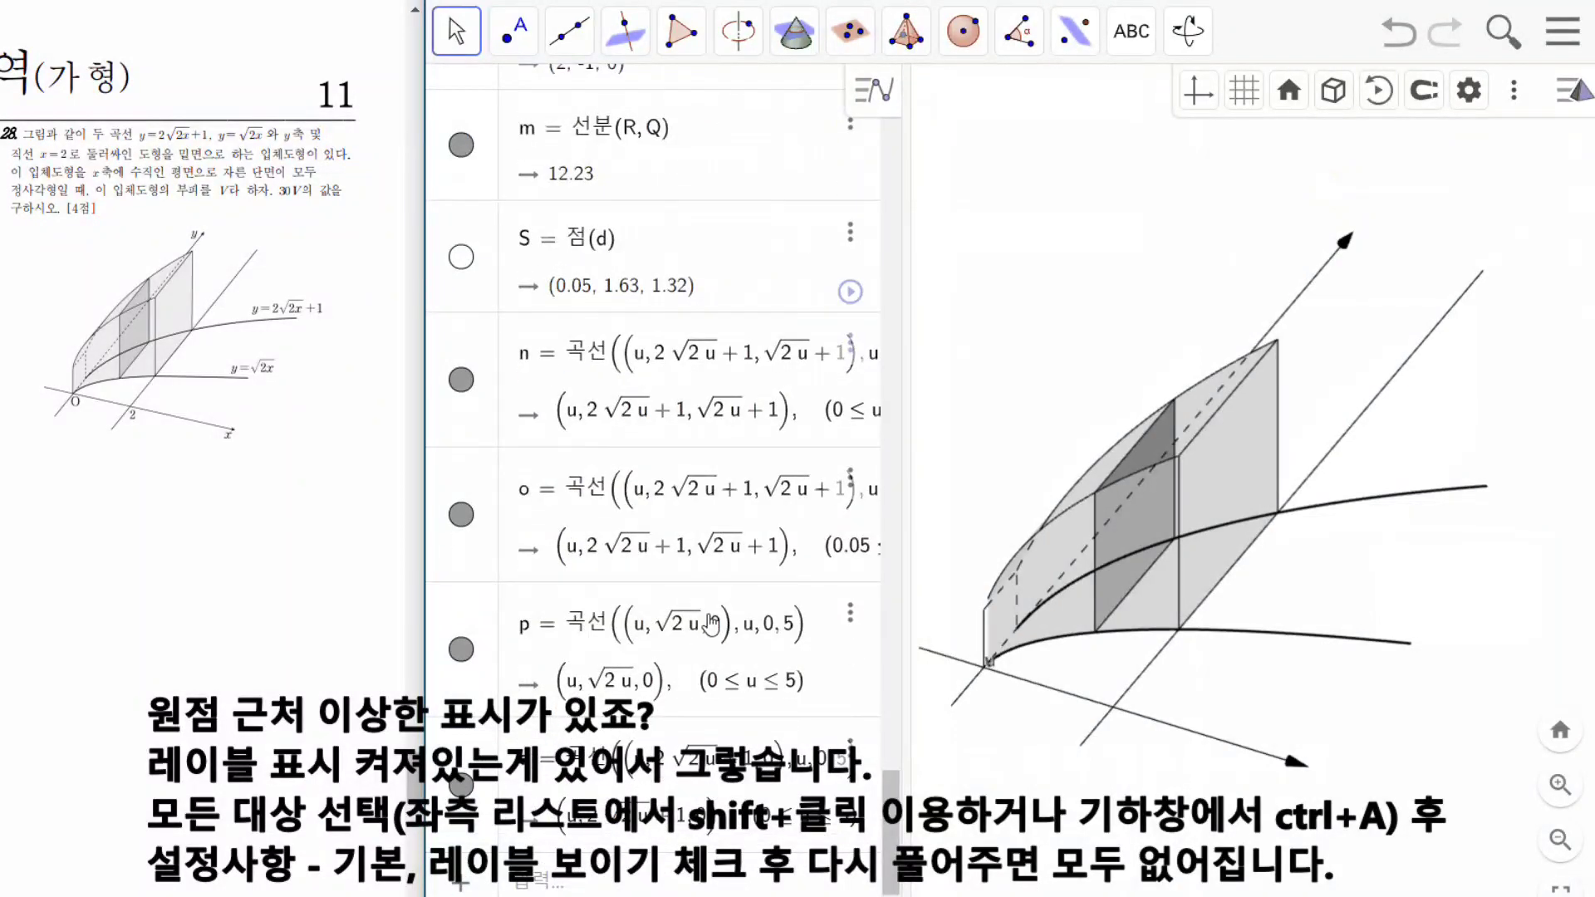
{"action": "left_click", "coordinate": [531, 669], "text": "shift"}
{"action": "left_click", "coordinate": [1470, 91]}
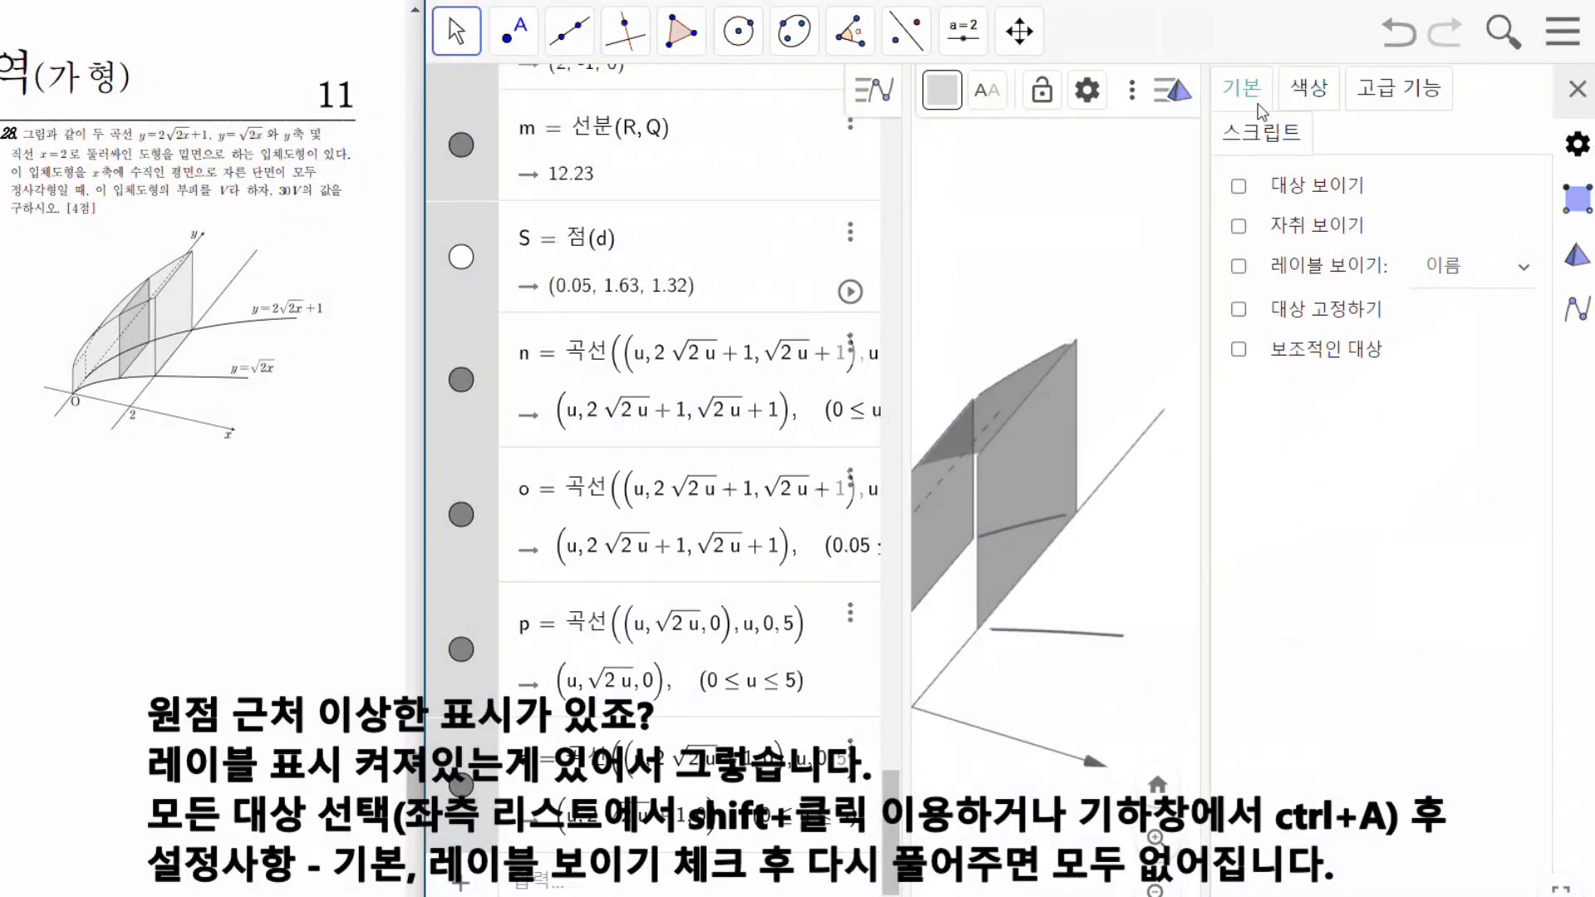
{"action": "left_click", "coordinate": [1577, 90]}
{"action": "left_click", "coordinate": [1027, 306]}
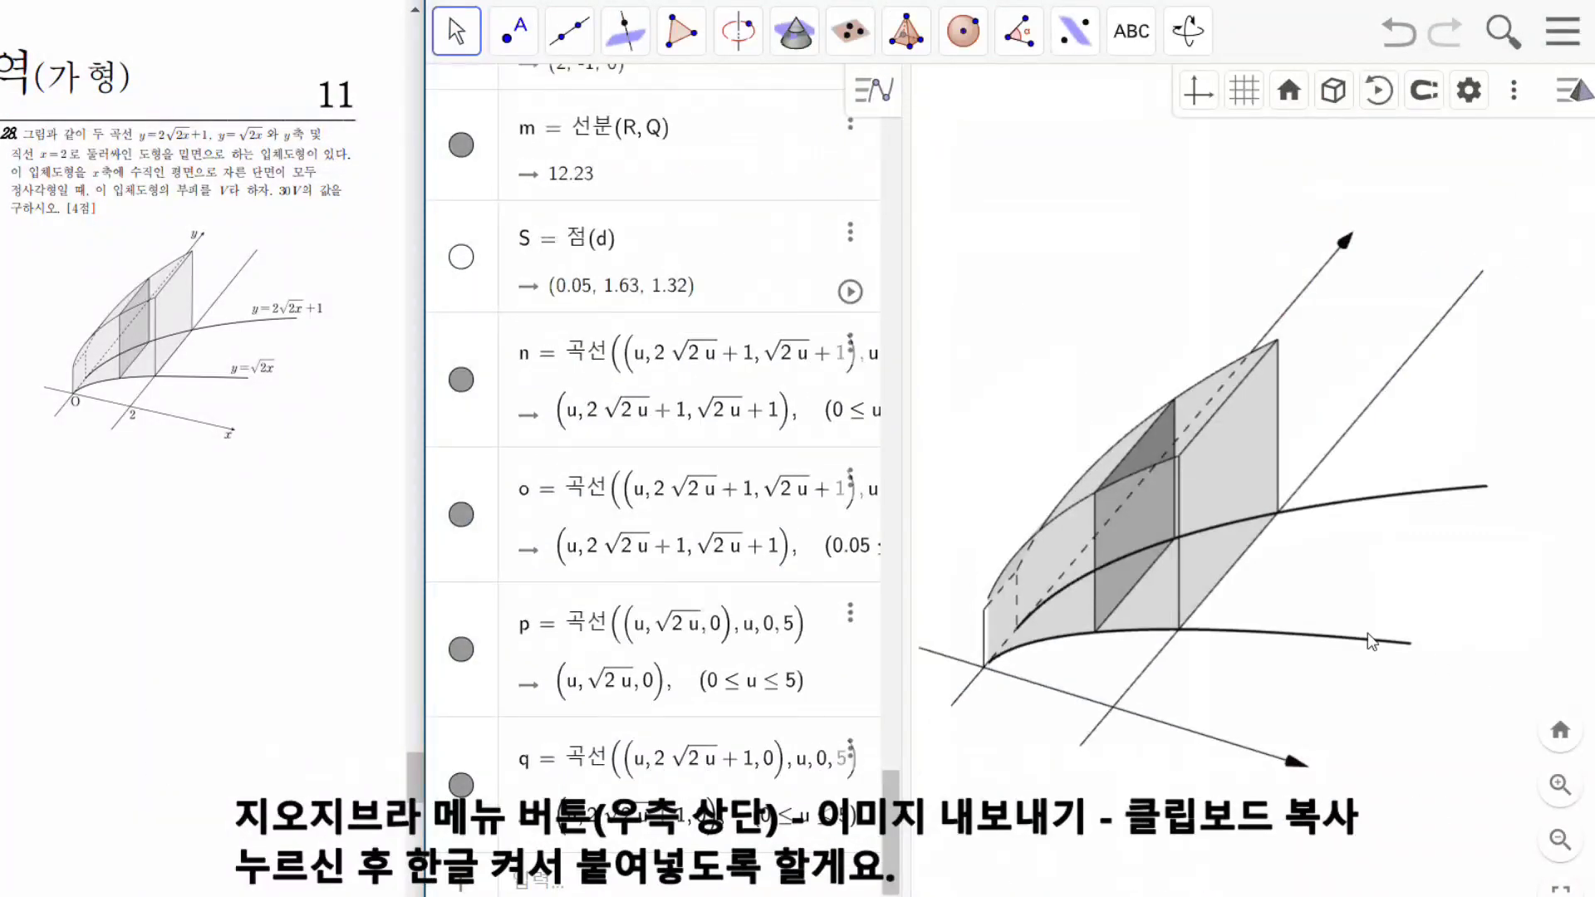
Widen the 3D view, export it as an image to the clipboard and paste it into the blank Hangul document.
{"action": "left_click_drag", "start_coordinate": [899, 494], "coordinate": [523, 516]}
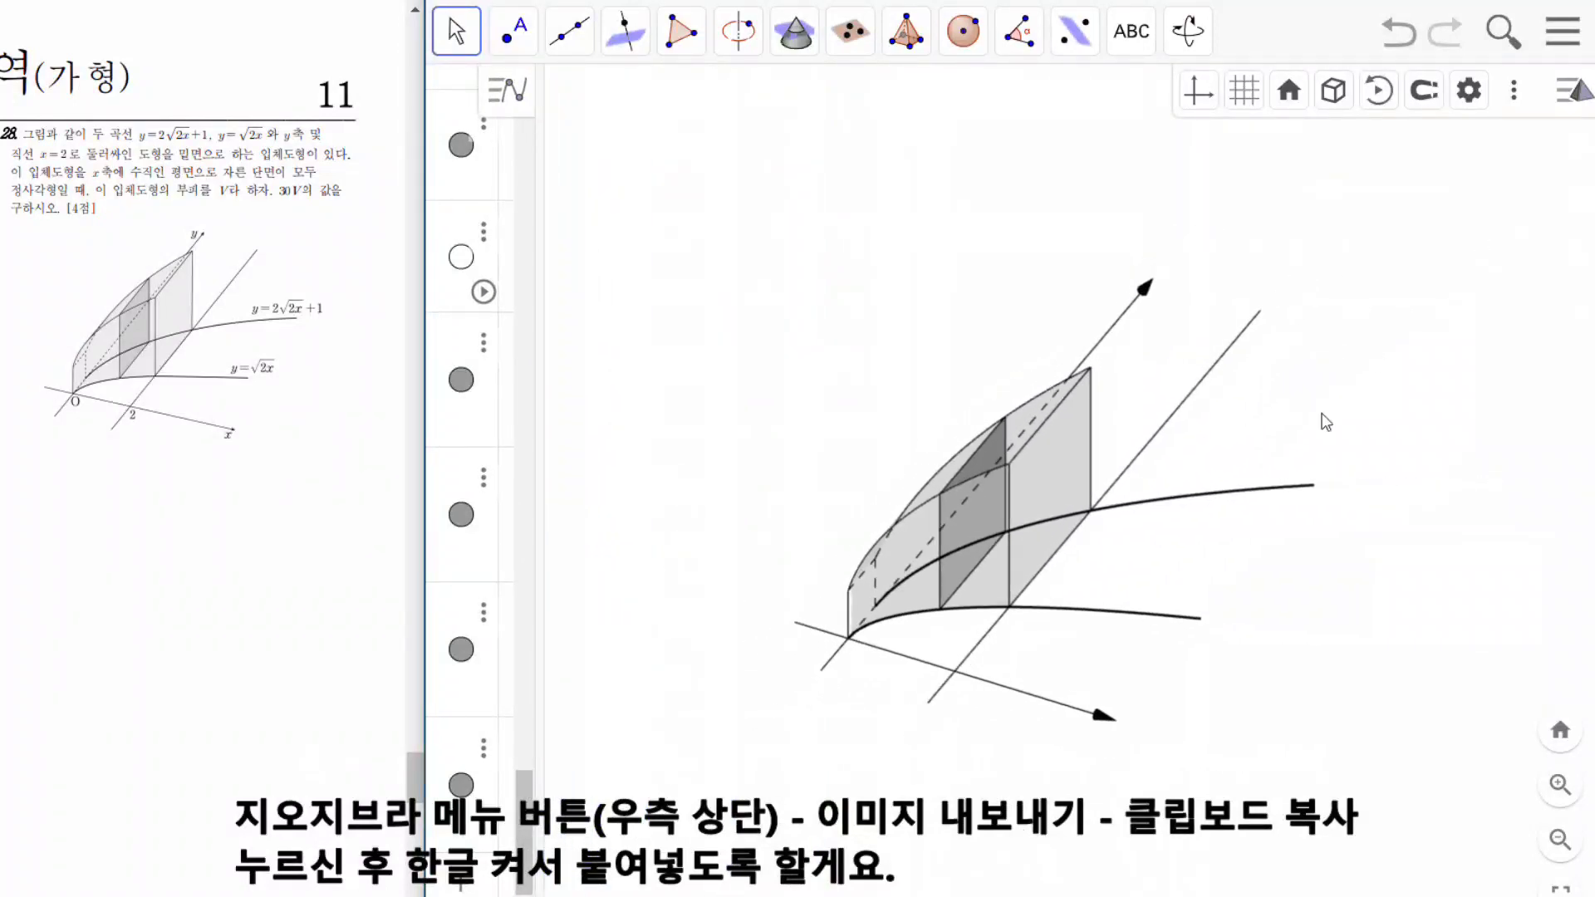
{"action": "left_click", "coordinate": [1564, 42]}
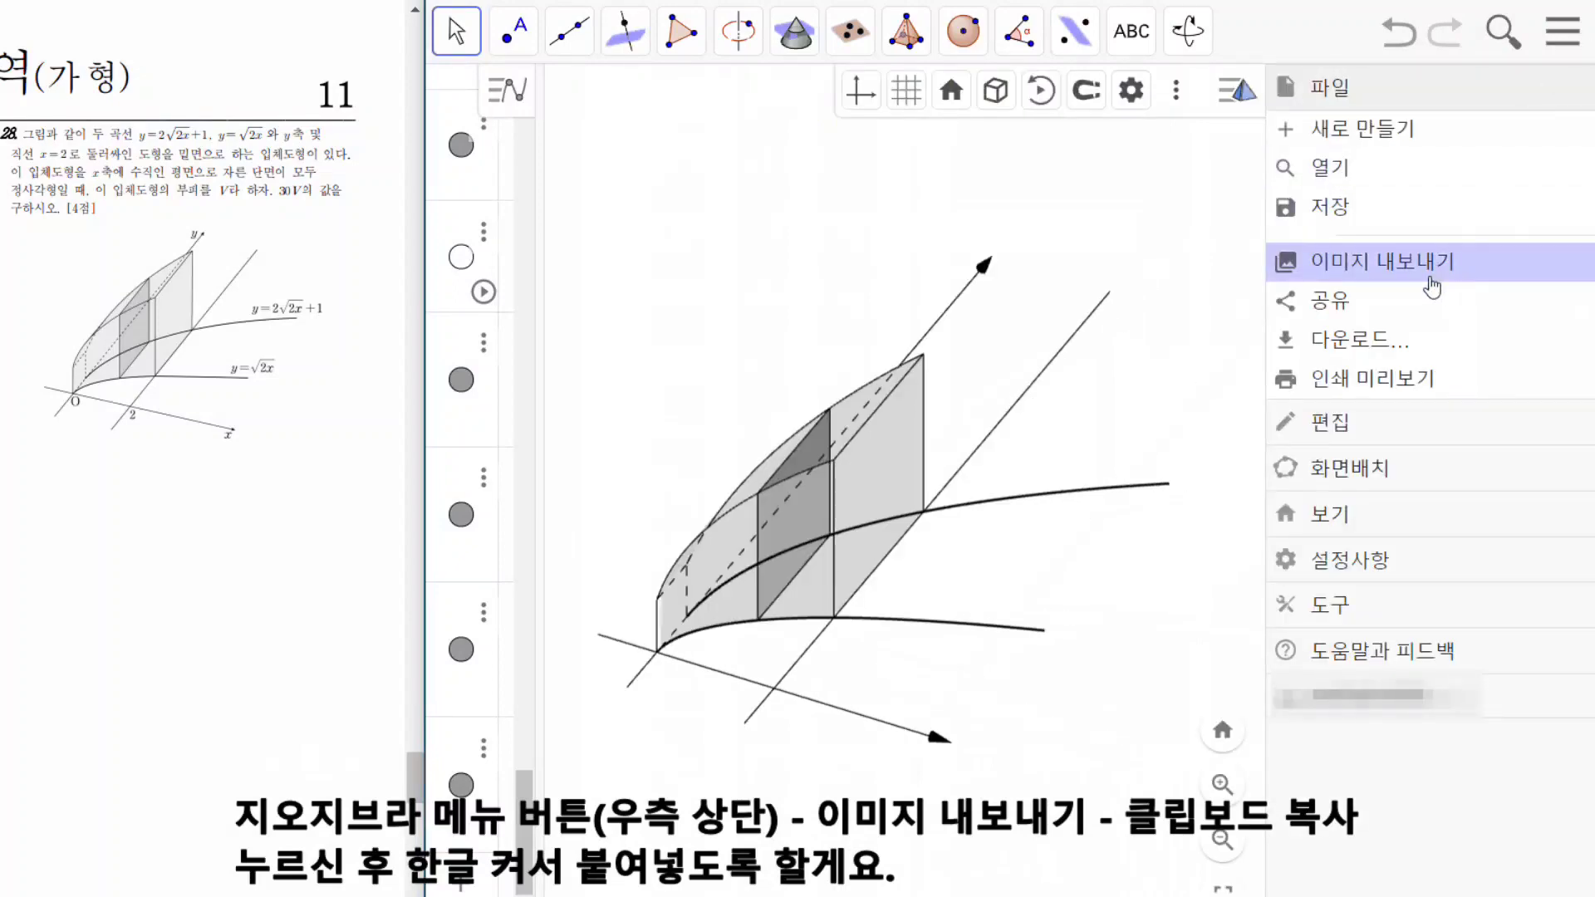
{"action": "left_click", "coordinate": [1433, 287]}
{"action": "left_click", "coordinate": [1093, 641]}
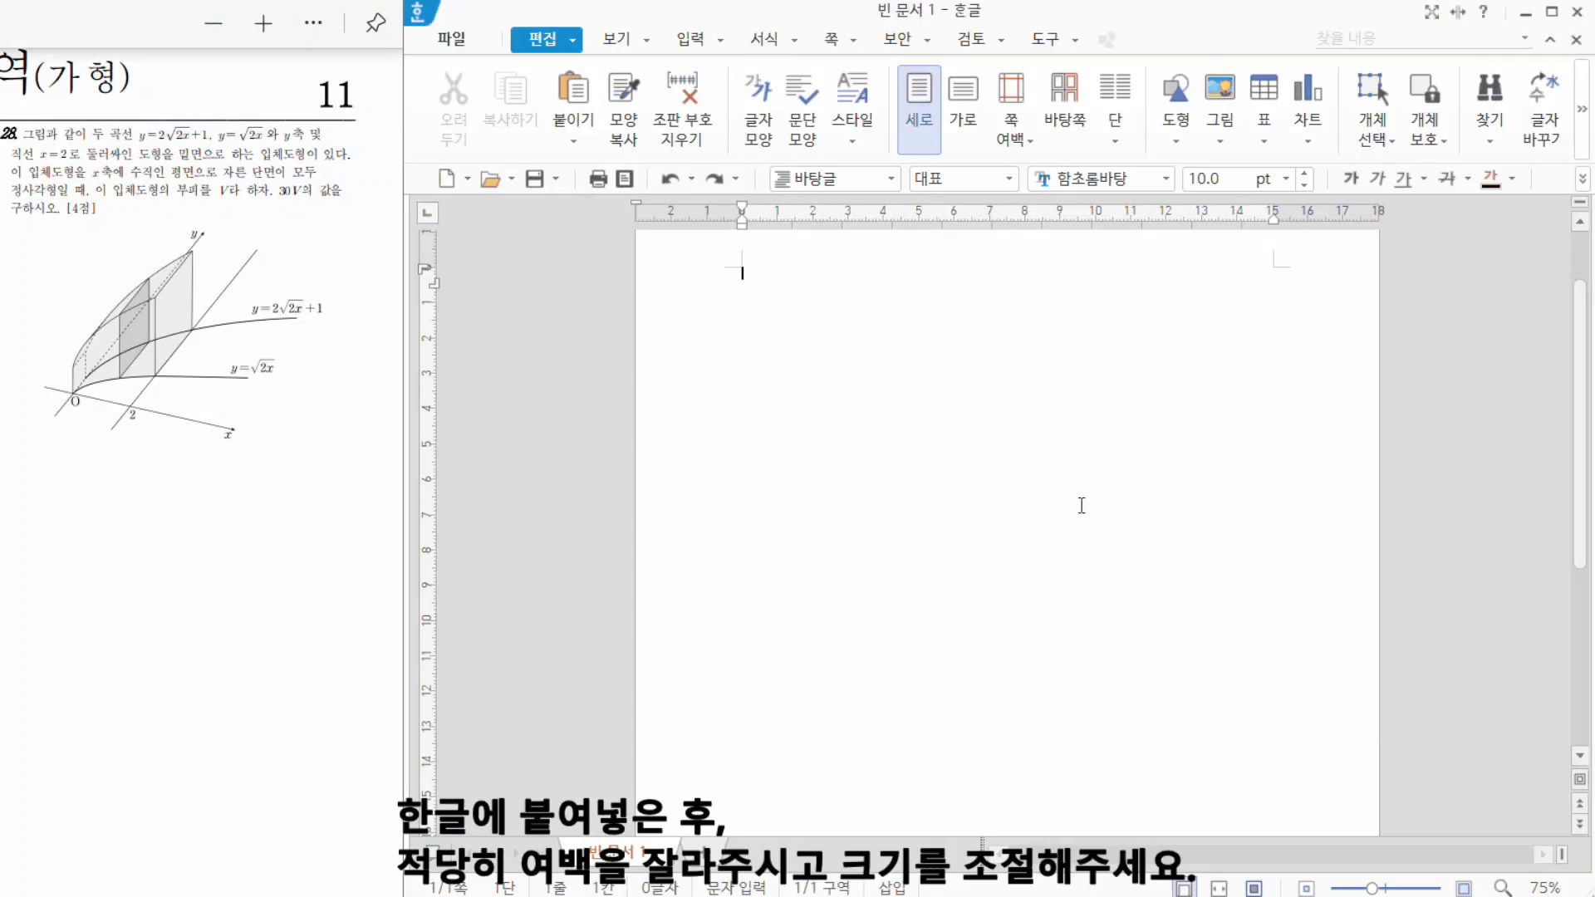
{"action": "key", "text": "ctrl+v"}
Crop the empty margins of the pasted figure to about 132 by 114 mm and scale the picture down.
{"action": "left_click", "coordinate": [1220, 281]}
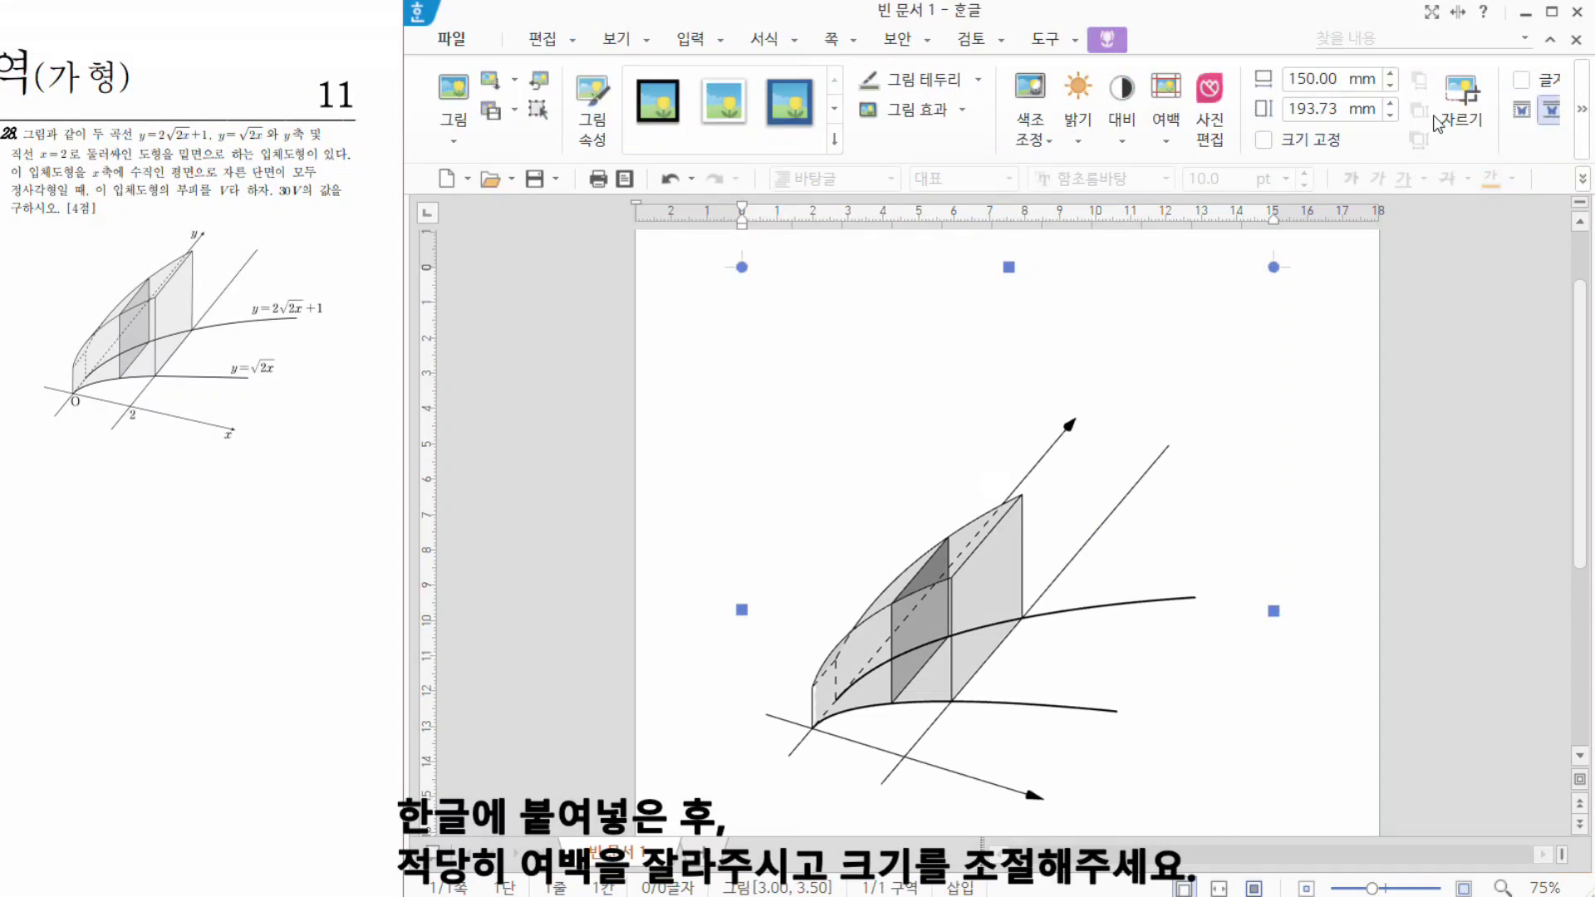
{"action": "left_click", "coordinate": [1440, 121]}
{"action": "left_click_drag", "start_coordinate": [1009, 264], "coordinate": [1039, 400]}
{"action": "left_click_drag", "start_coordinate": [1272, 562], "coordinate": [1208, 566]}
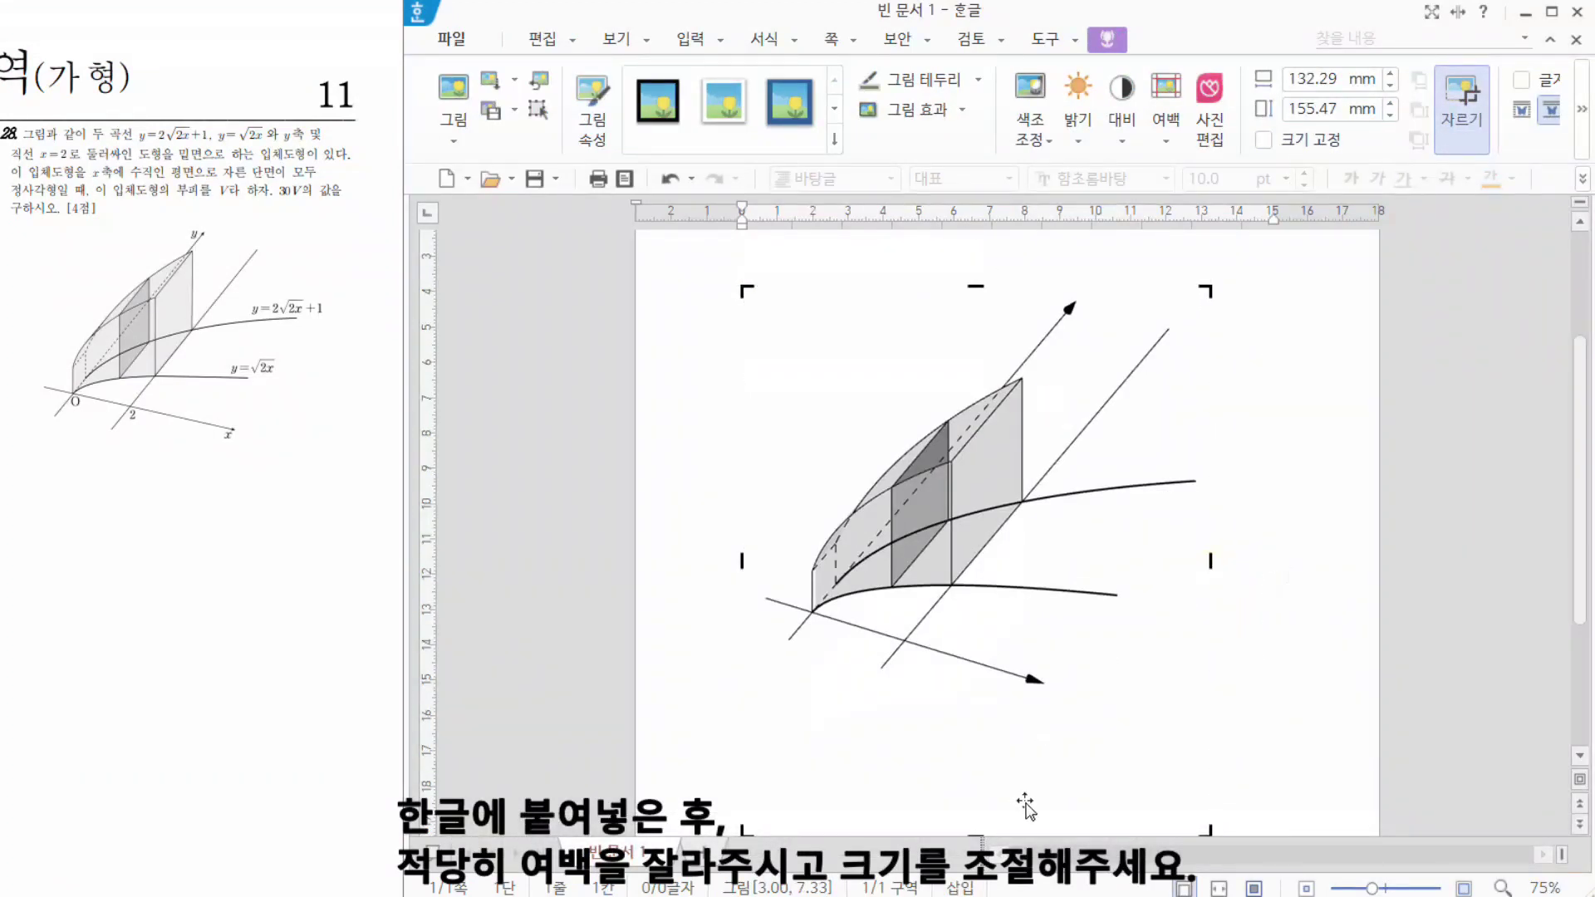
{"action": "left_click_drag", "start_coordinate": [976, 833], "coordinate": [1008, 688]}
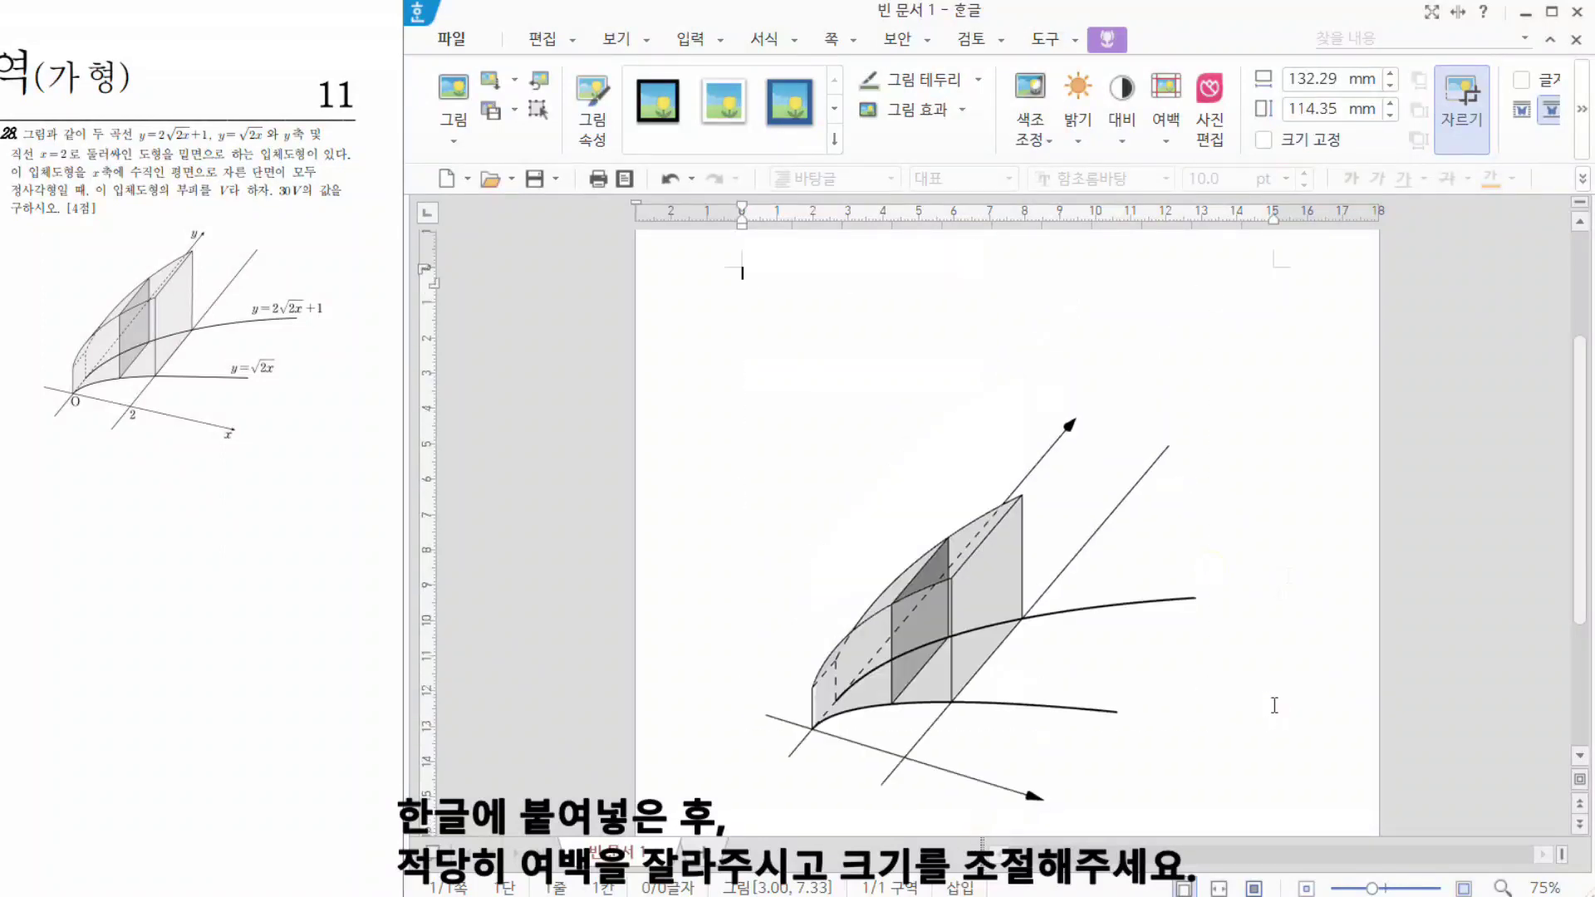
{"action": "left_click_drag", "start_coordinate": [1218, 777], "coordinate": [1080, 649]}
Insert an equation with the upright letter O (rm O) below the figure.
{"action": "left_click", "coordinate": [1196, 545]}
{"action": "key", "text": "ctrl+n"}
{"action": "type", "text": "m"}
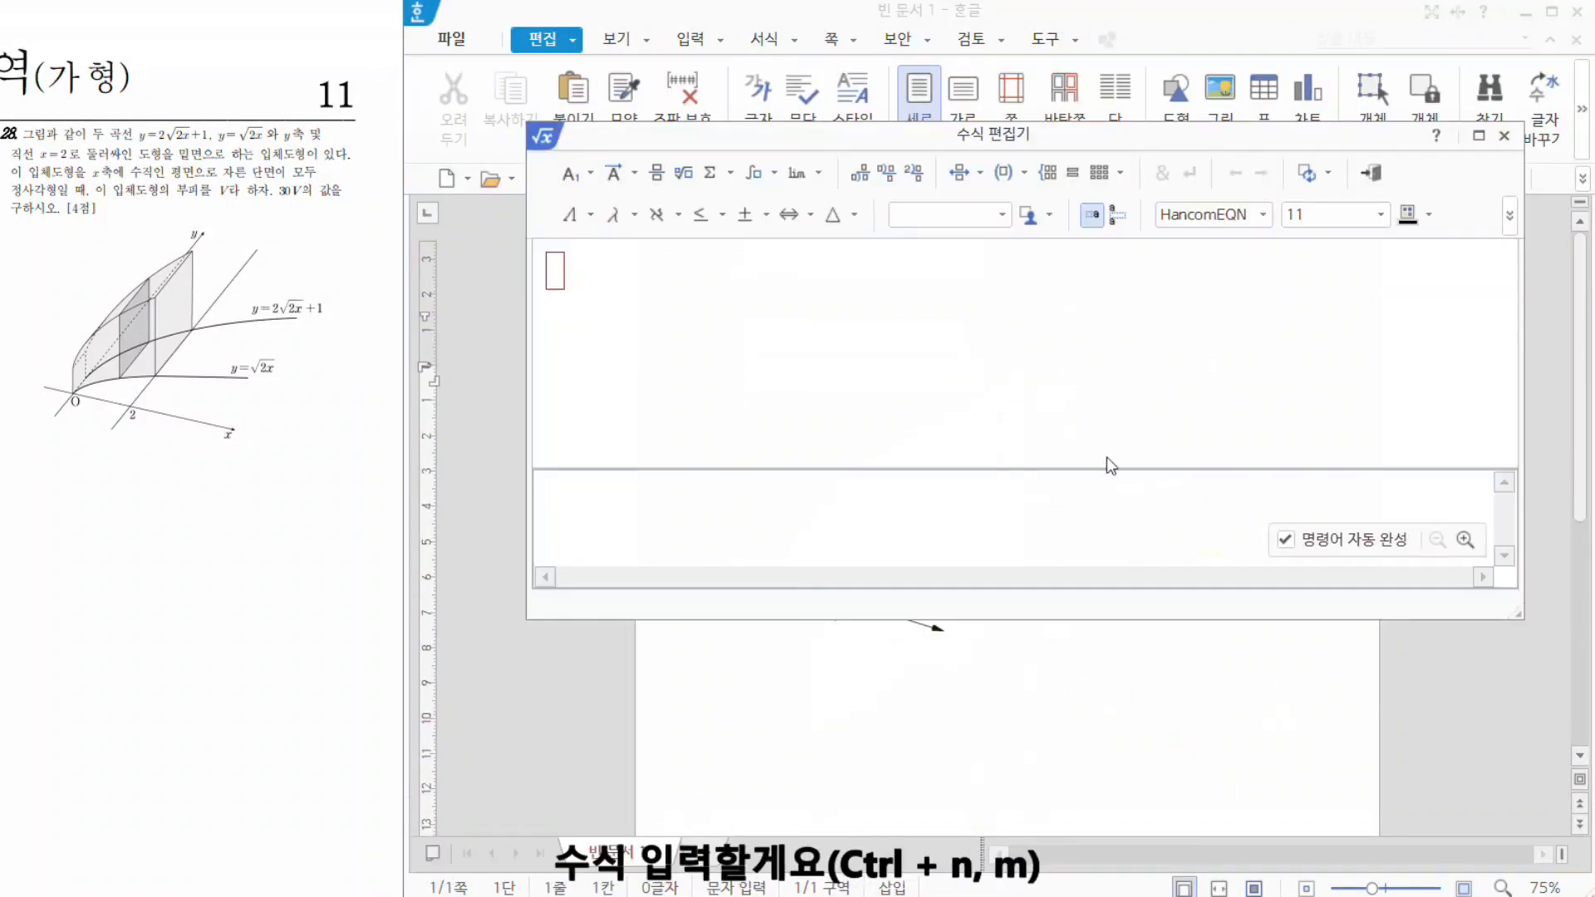
{"action": "type", "text": "rm O"}
{"action": "key", "text": "shift+Escape"}
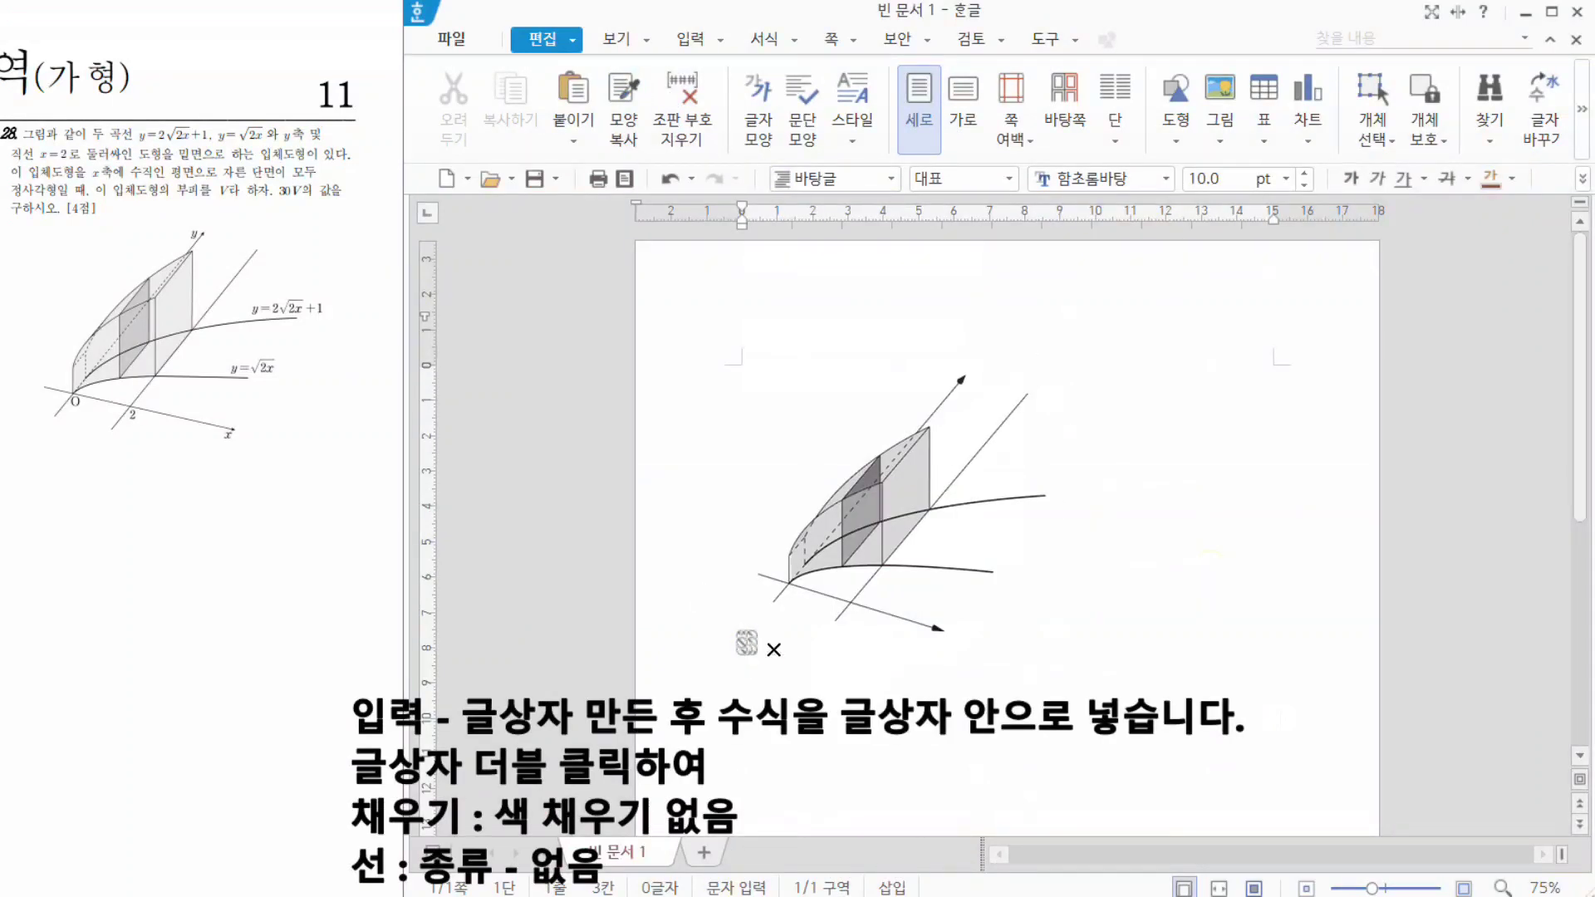
{"action": "double_click", "coordinate": [747, 642]}
{"action": "key", "text": "shift+Escape"}
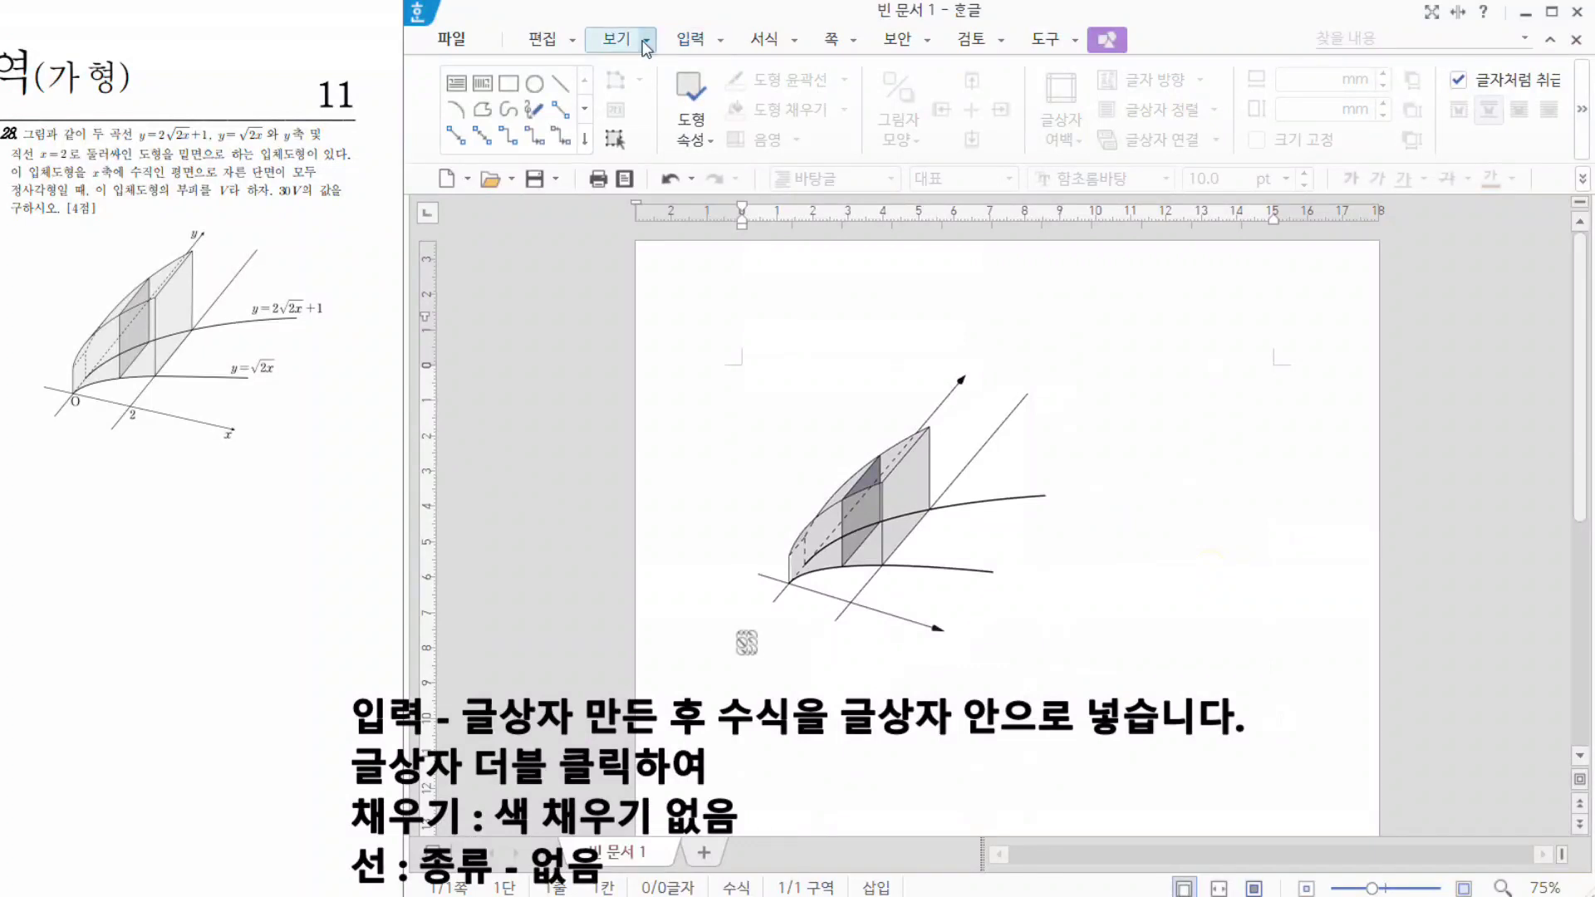
Draw a text box about 13 by 15 mm beside the figure and select it.
{"action": "left_click", "coordinate": [456, 83]}
{"action": "left_click_drag", "start_coordinate": [1073, 564], "coordinate": [1119, 618]}
{"action": "left_click", "coordinate": [1168, 637]}
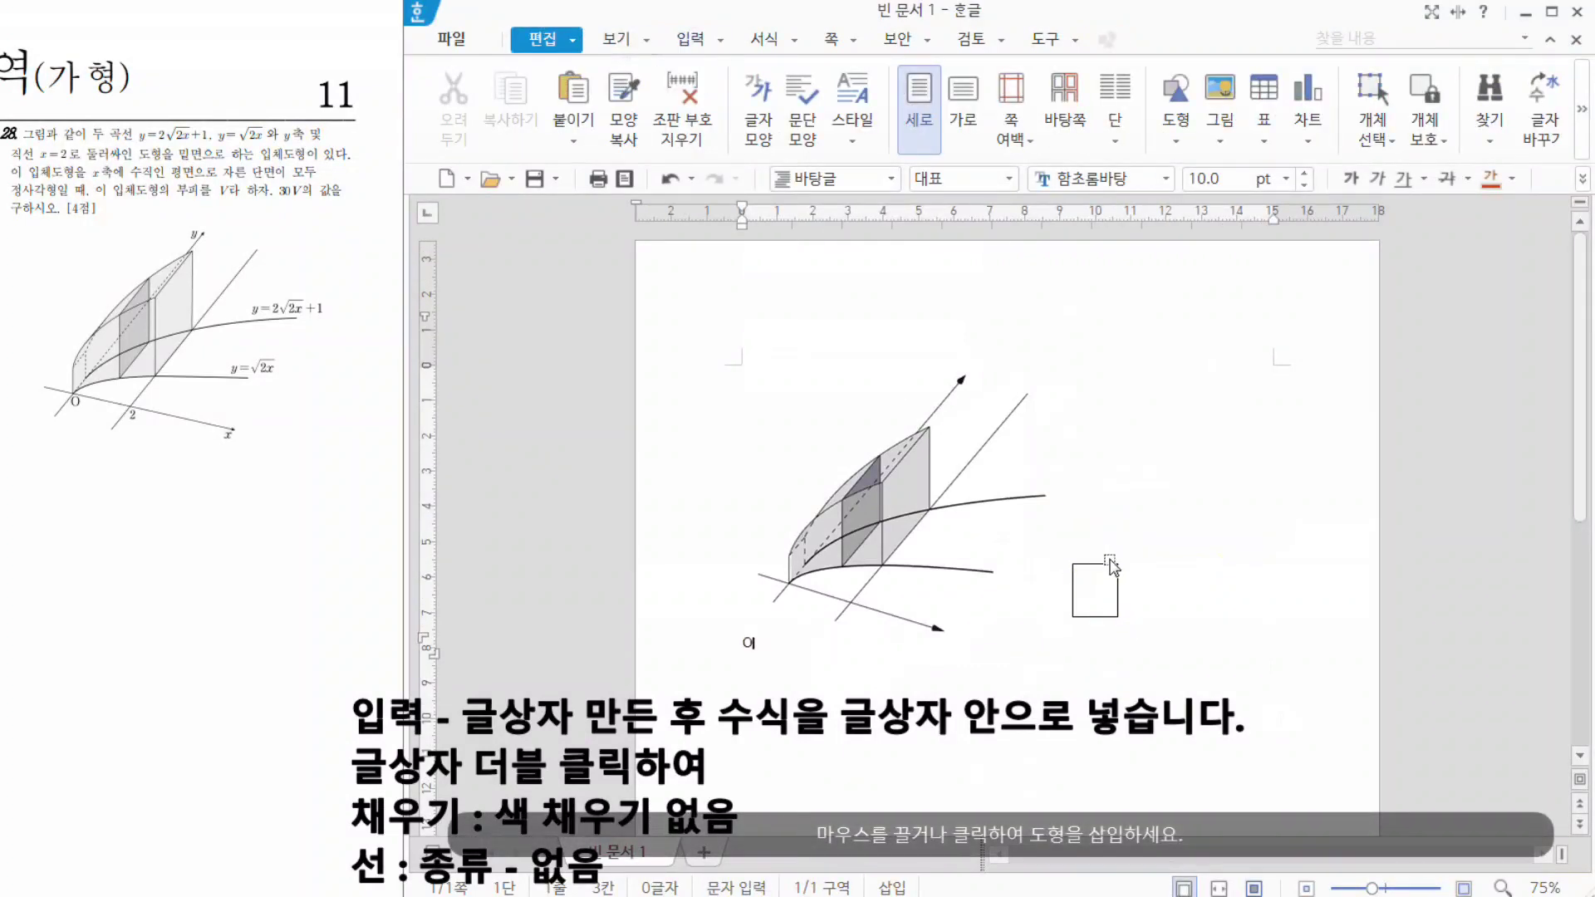
{"action": "left_click", "coordinate": [1111, 568]}
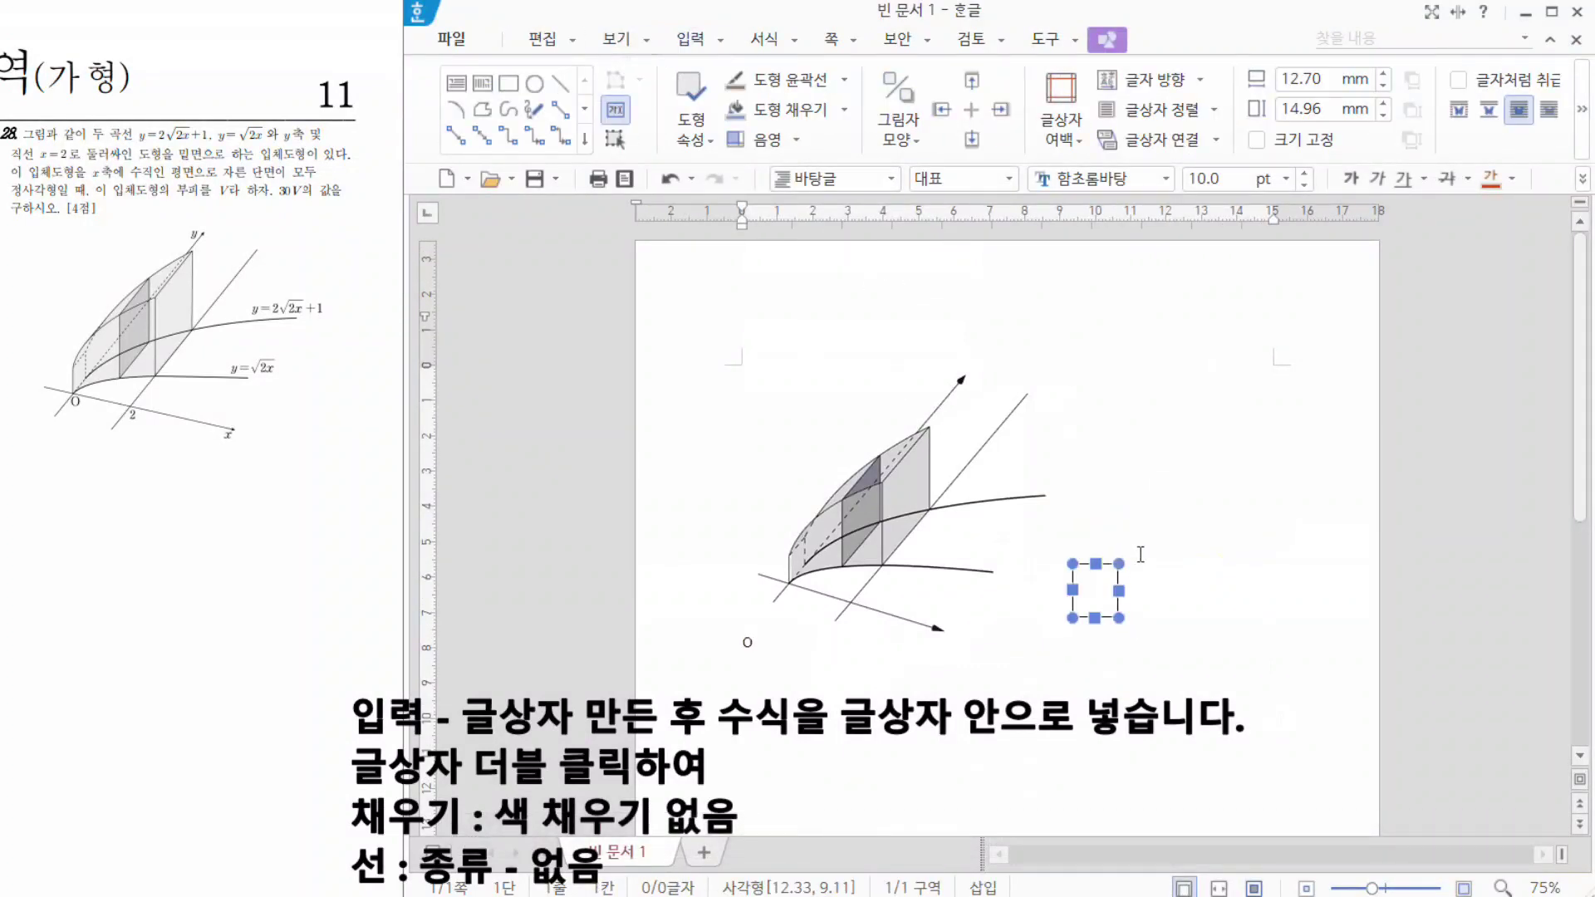
Set the text box to no color fill and its line type to none.
{"action": "left_click", "coordinate": [1143, 566]}
{"action": "double_click", "coordinate": [1109, 566]}
{"action": "left_click", "coordinate": [851, 110]}
{"action": "left_click", "coordinate": [679, 196]}
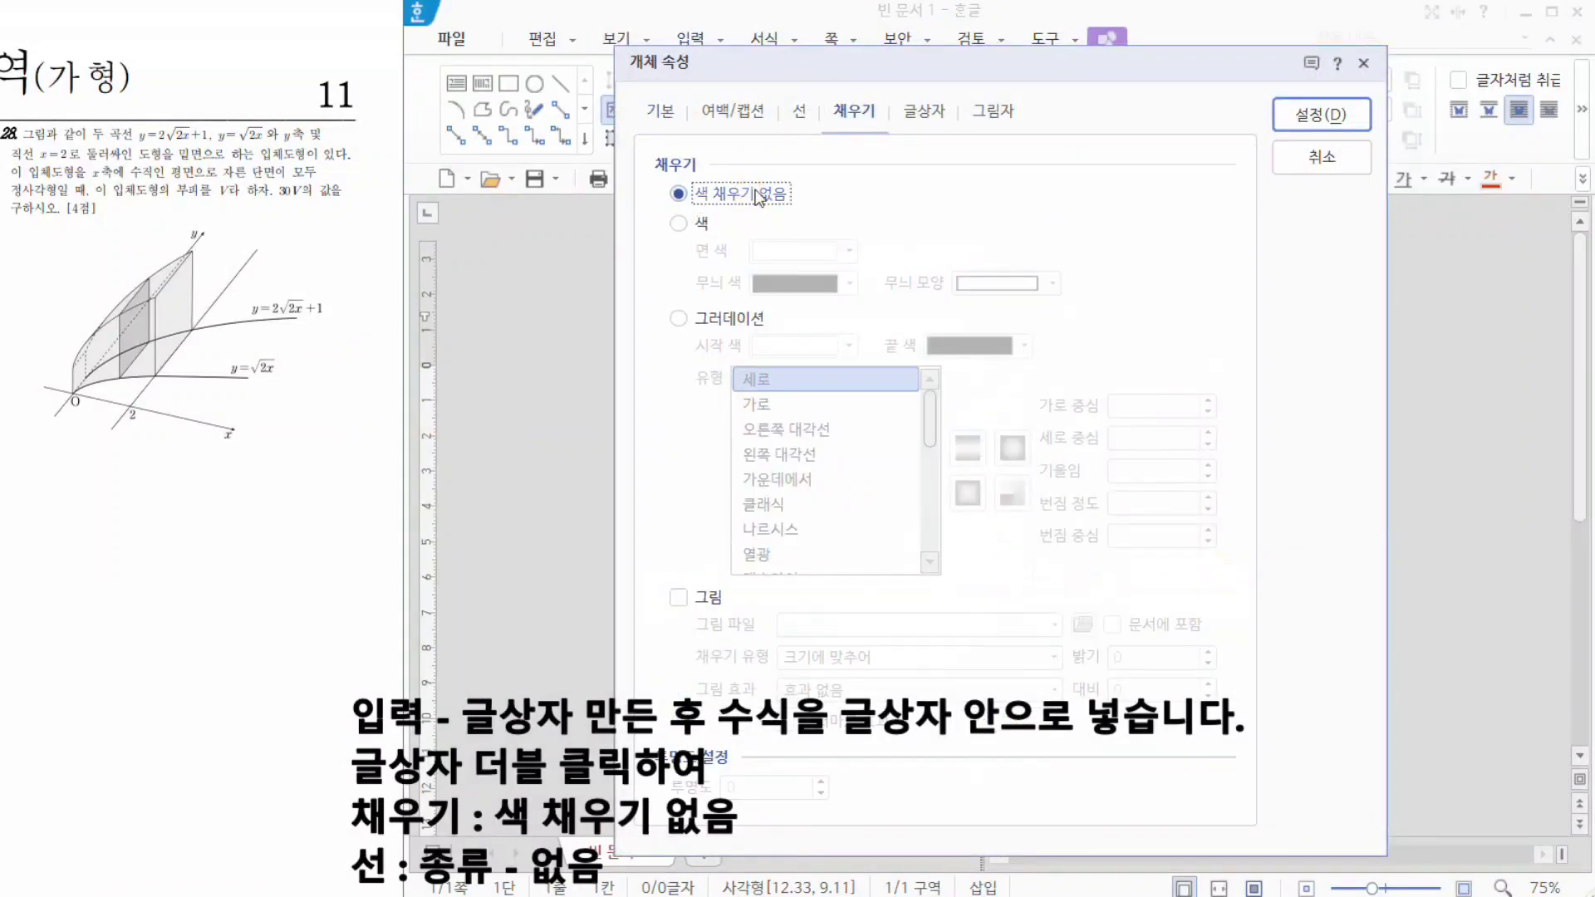
{"action": "left_click", "coordinate": [799, 111]}
{"action": "left_click", "coordinate": [956, 194]}
{"action": "left_click", "coordinate": [949, 220]}
{"action": "left_click", "coordinate": [1322, 114]}
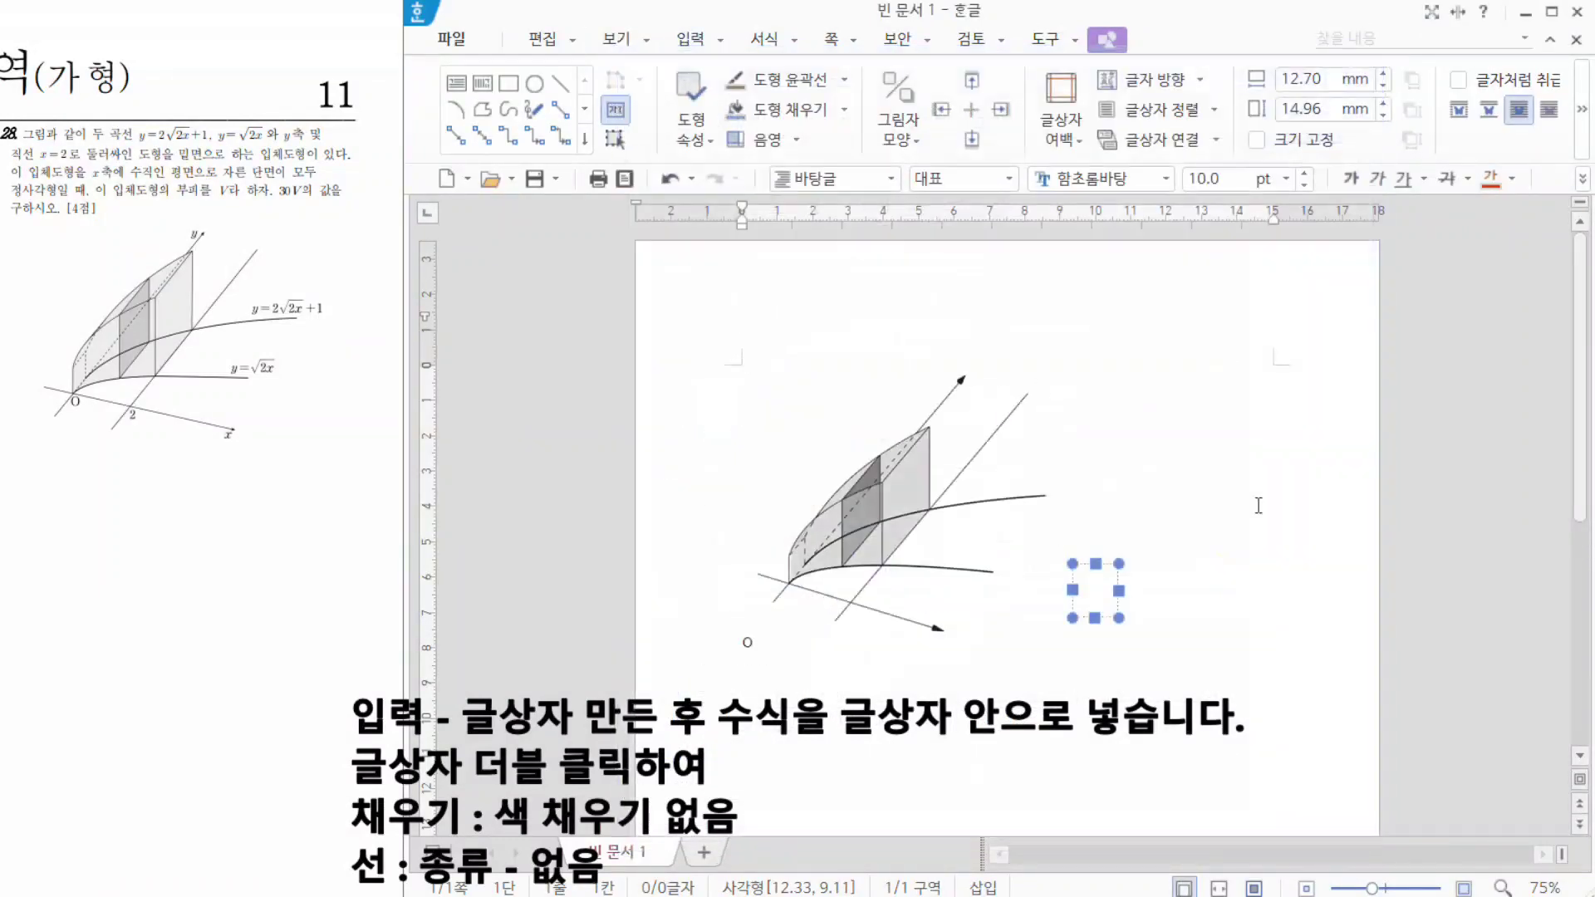
Move the O equation from the page into the text box.
{"action": "left_click", "coordinate": [775, 627]}
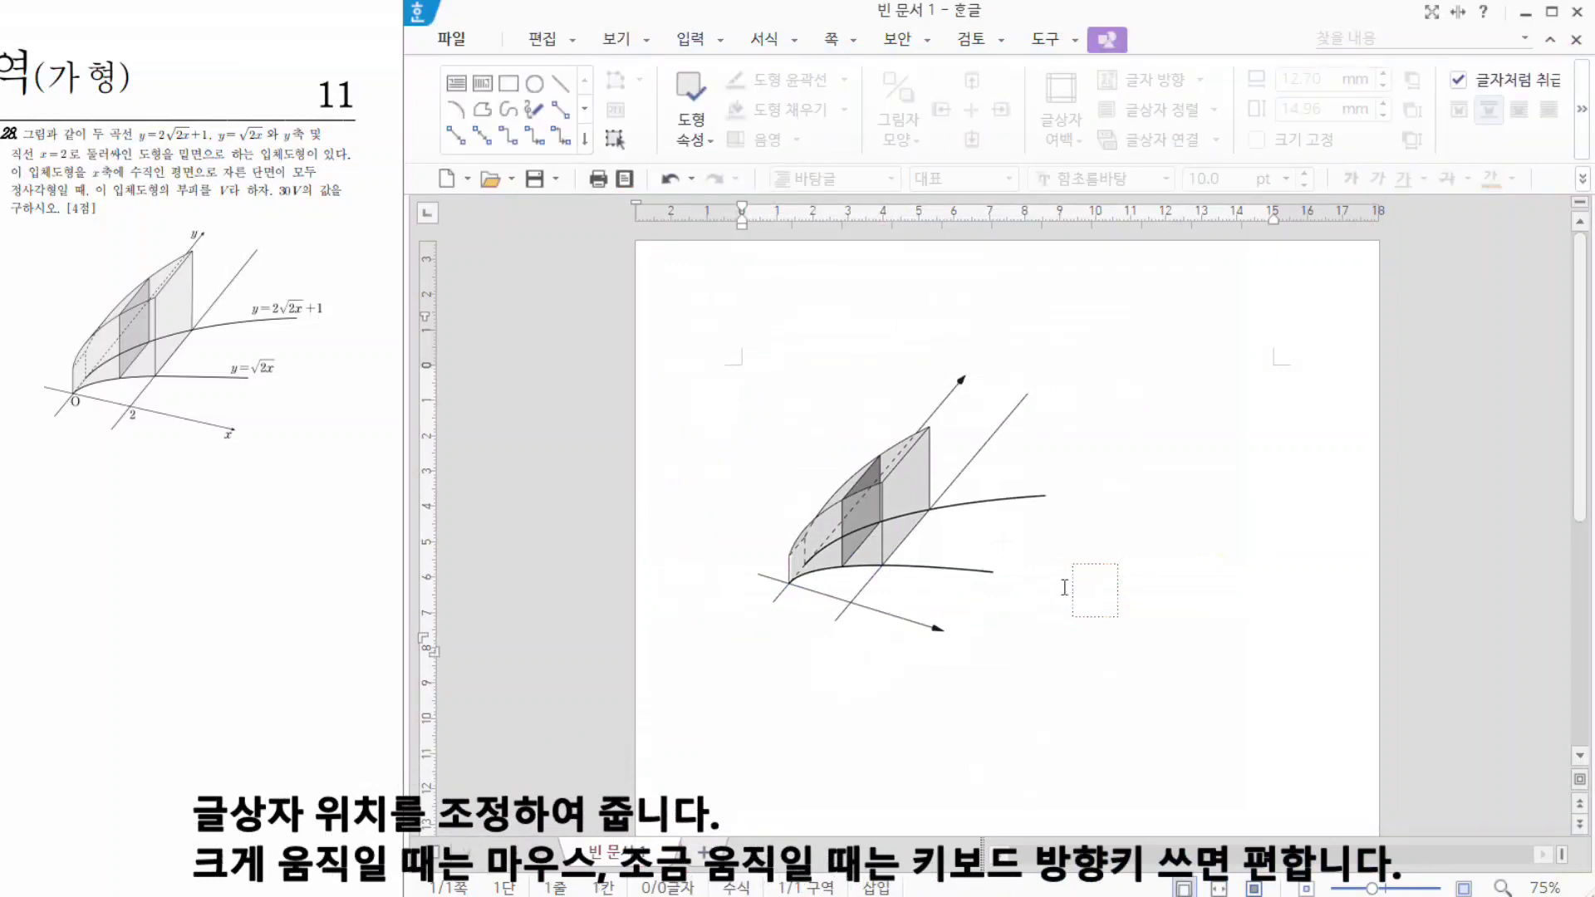
{"action": "left_click", "coordinate": [1112, 581]}
{"action": "left_click", "coordinate": [1112, 586]}
{"action": "type", "text": "이"}
Position the O text box just below the origin of the figure, nudging it in small increments.
{"action": "left_click_drag", "start_coordinate": [1118, 570], "coordinate": [800, 569]}
{"action": "scroll", "coordinate": [886, 644], "scroll_direction": "up", "scroll_amount": 1, "text": "ctrl"}
{"action": "scroll", "coordinate": [887, 646], "scroll_direction": "up", "scroll_amount": 1, "text": "ctrl"}
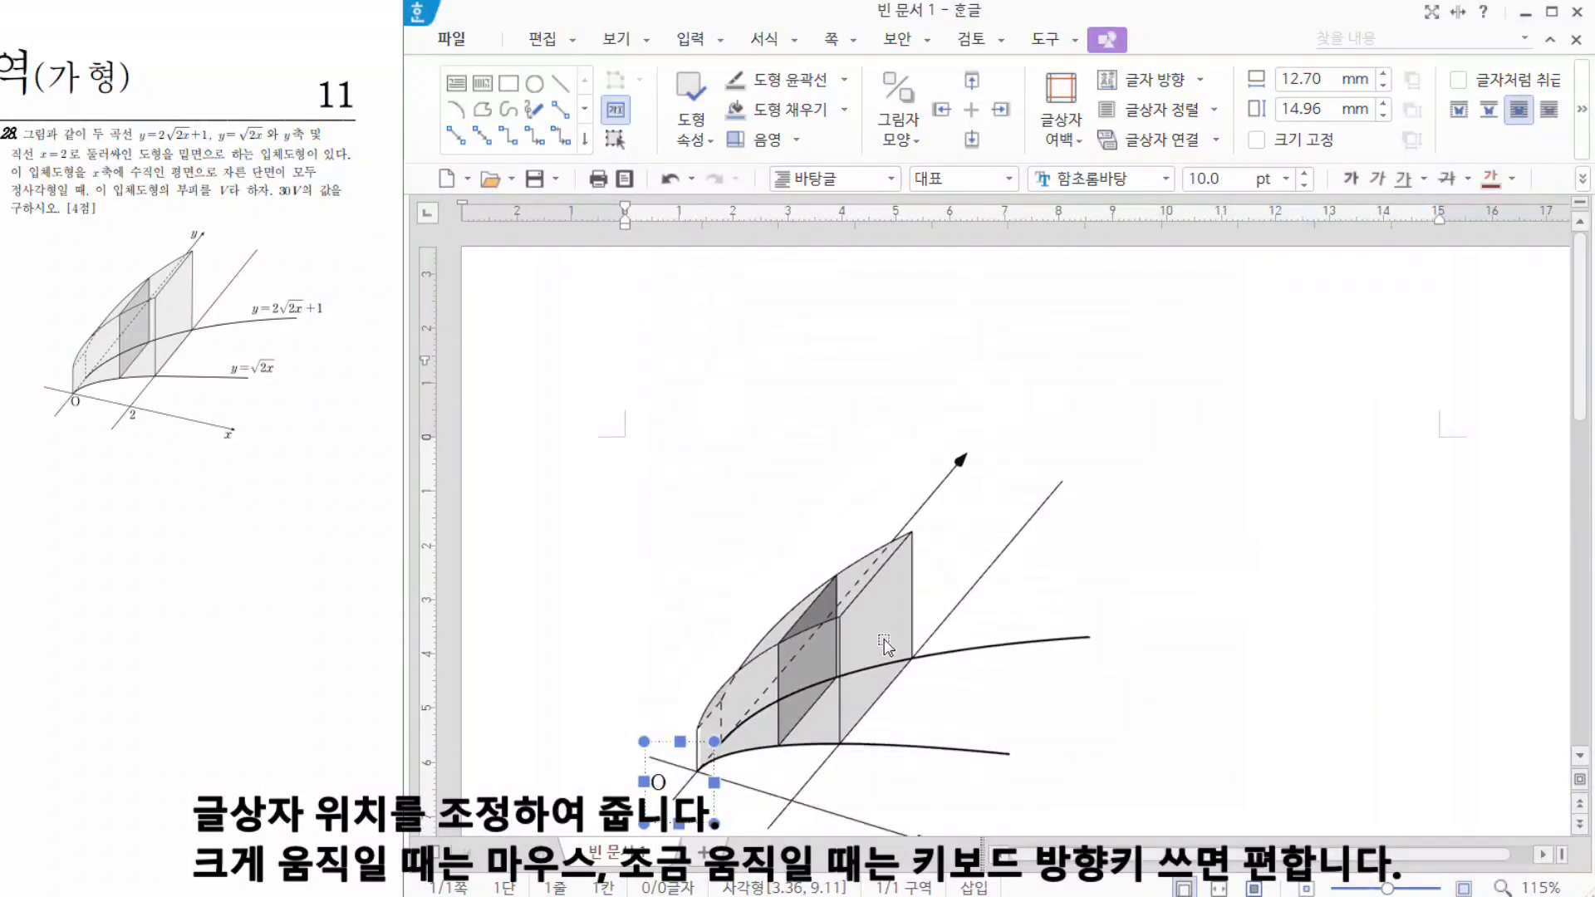
{"action": "key", "text": "Right"}
{"action": "key", "text": "Right"}
{"action": "key", "text": "Right"}
{"action": "key", "text": "Right"}
{"action": "key", "text": "Right"}
{"action": "key", "text": "Right"}
{"action": "key", "text": "Right"}
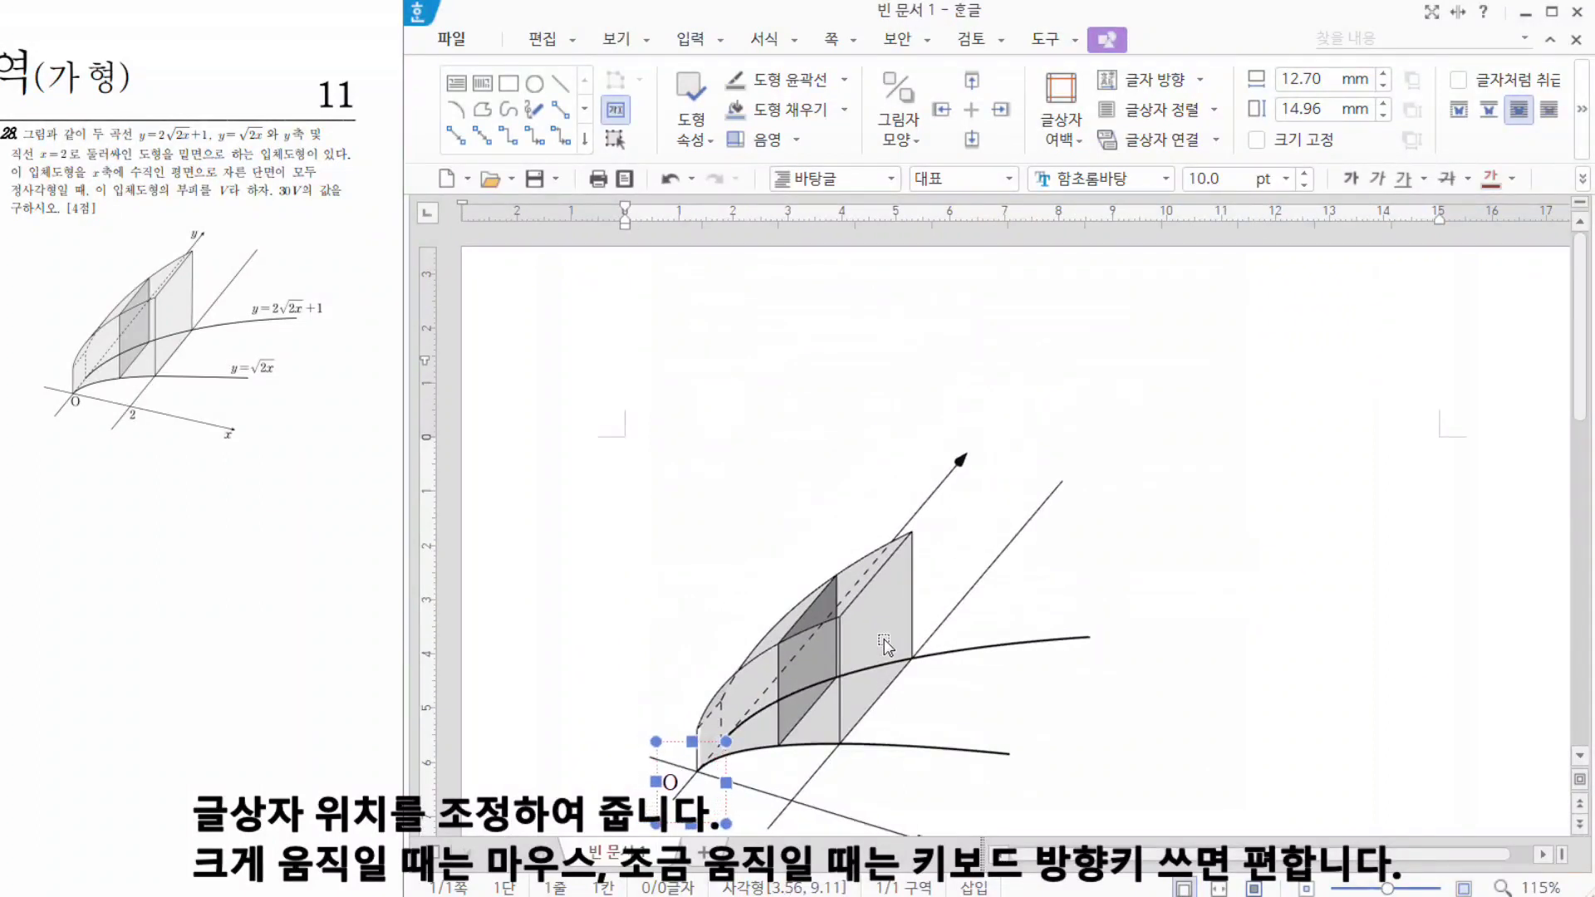
{"action": "key", "text": "Down"}
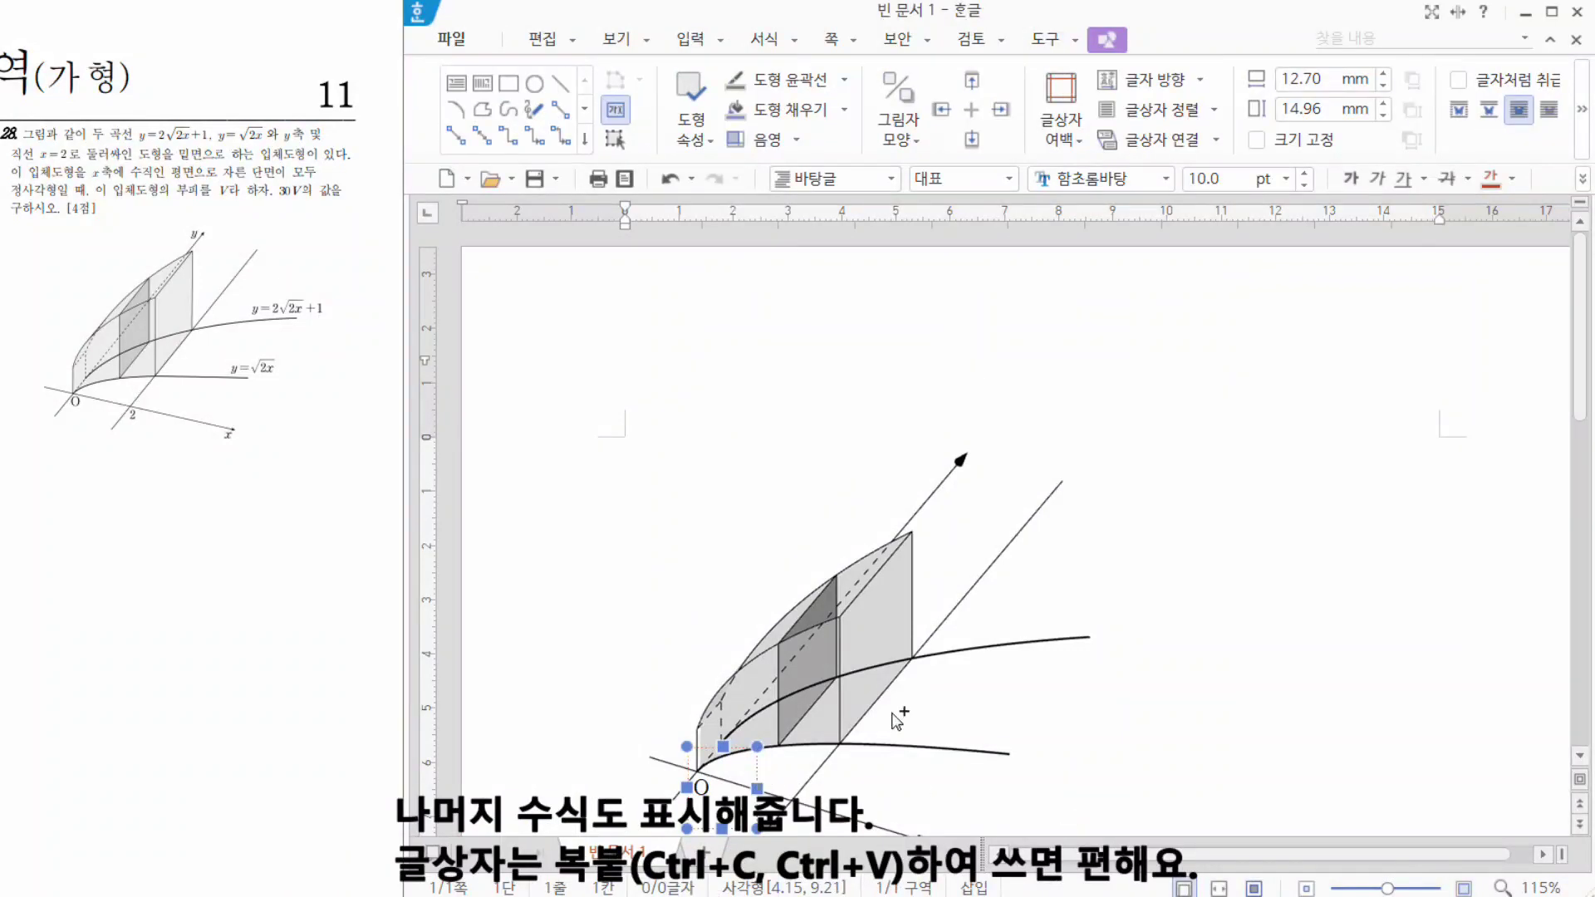
Make four copies of the O text box and change the equation in the lowest copy to 2.
{"action": "scroll", "coordinate": [1037, 706], "scroll_direction": "down", "scroll_amount": 3}
{"action": "double_click", "coordinate": [812, 725]}
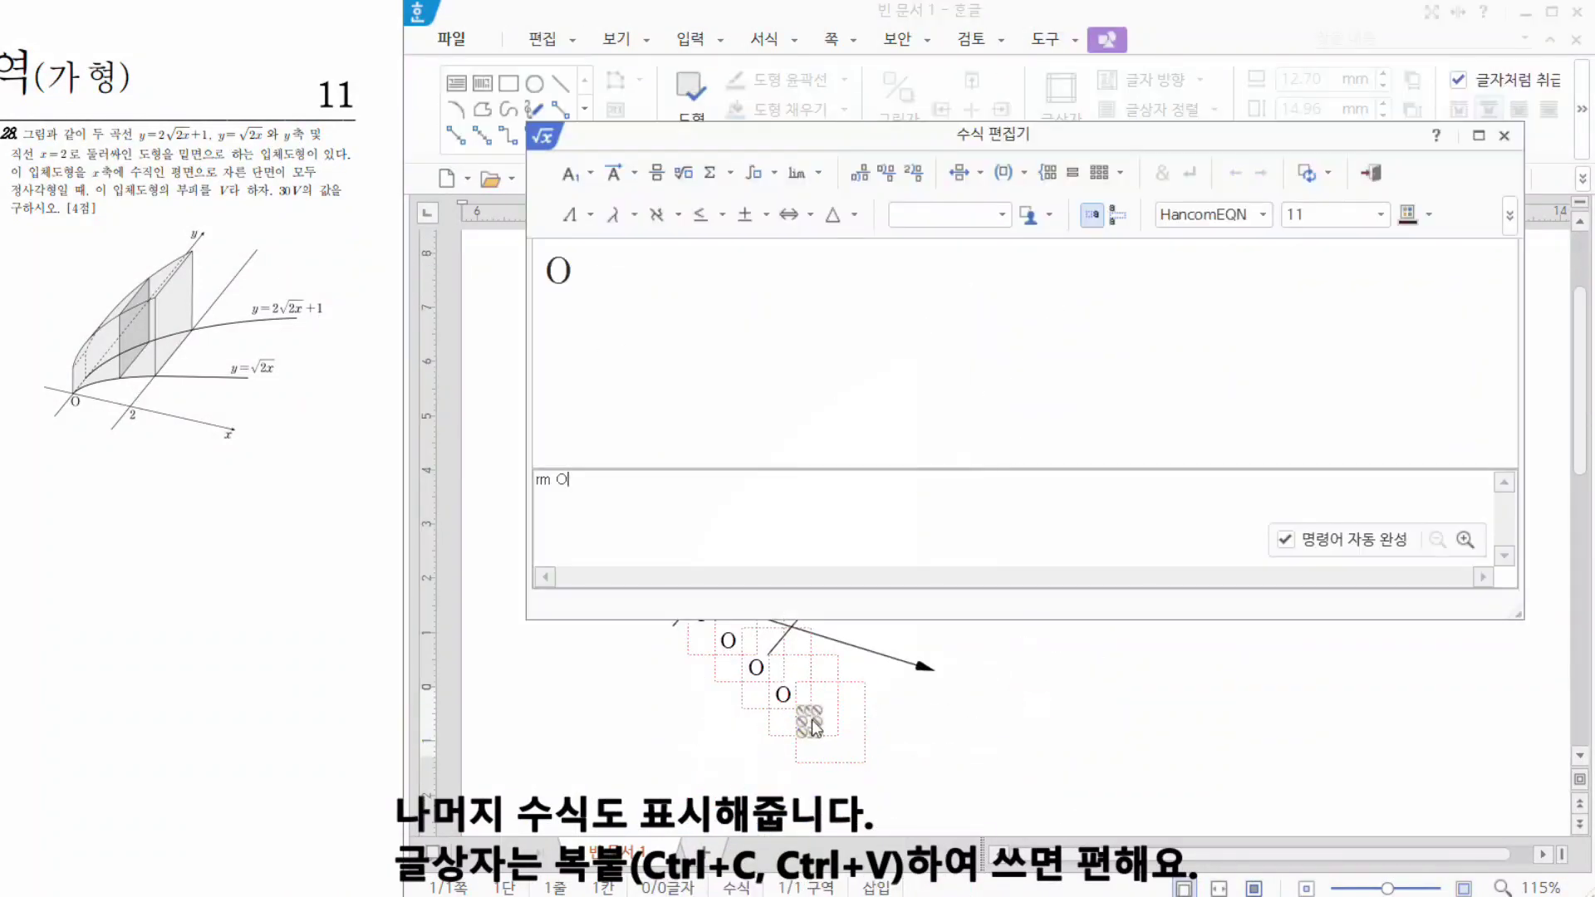
{"action": "type", "text": "r2"}
{"action": "key", "text": "shift+Escape"}
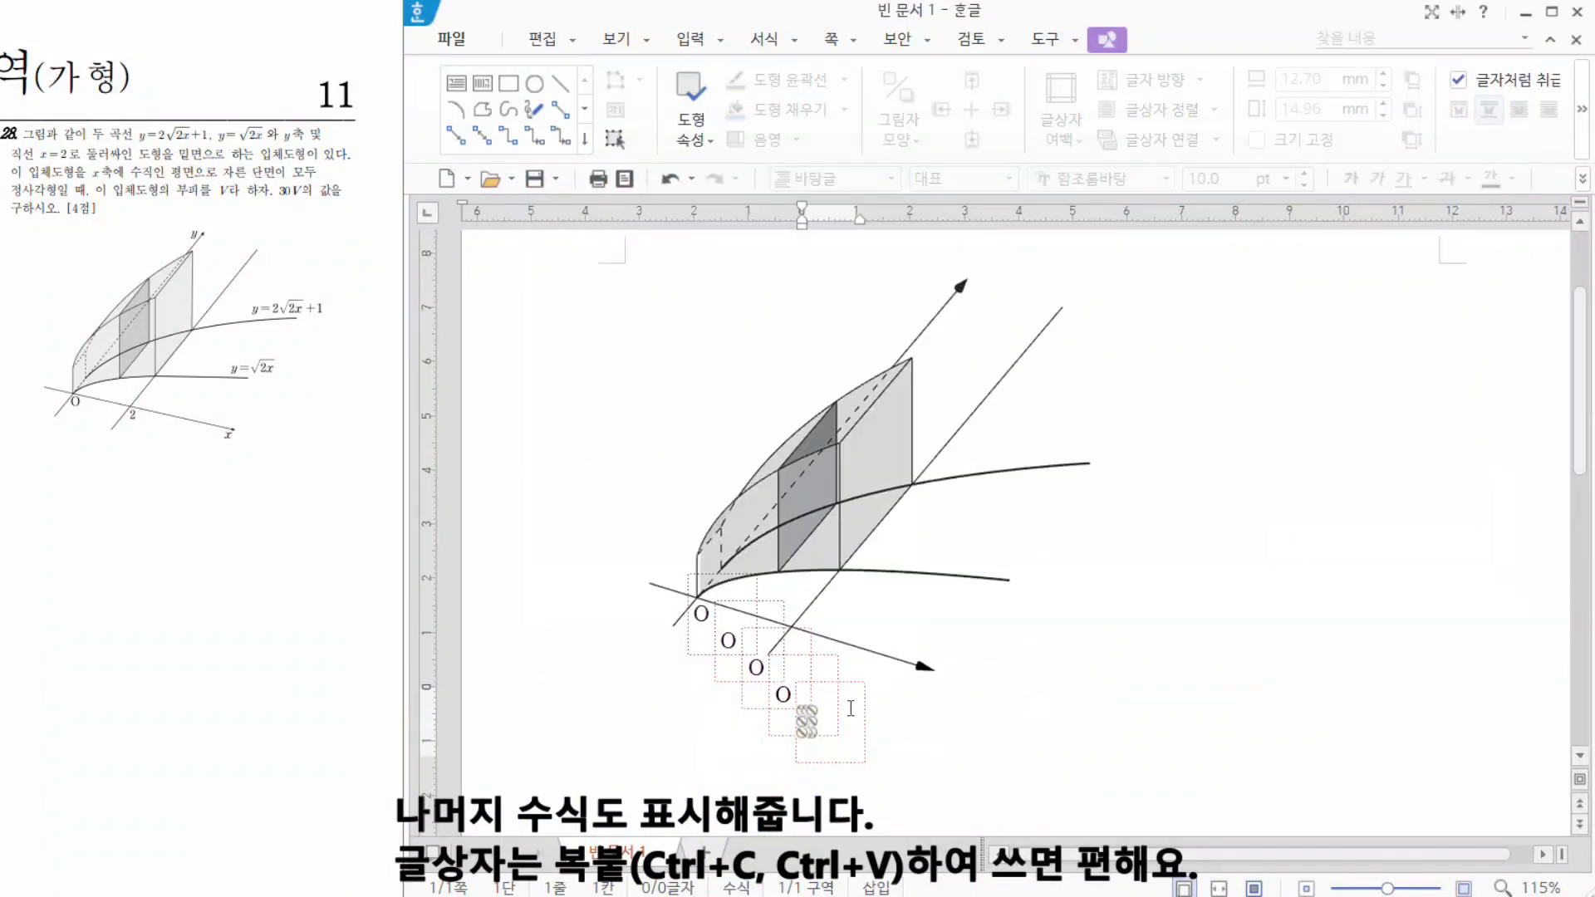
Place one O text box copy beside the end of the lower curve and change its equation to y=sqrt{2x}.
{"action": "left_click_drag", "start_coordinate": [810, 656], "coordinate": [1070, 611]}
{"action": "double_click", "coordinate": [1070, 614]}
{"action": "type", "text": "y="}
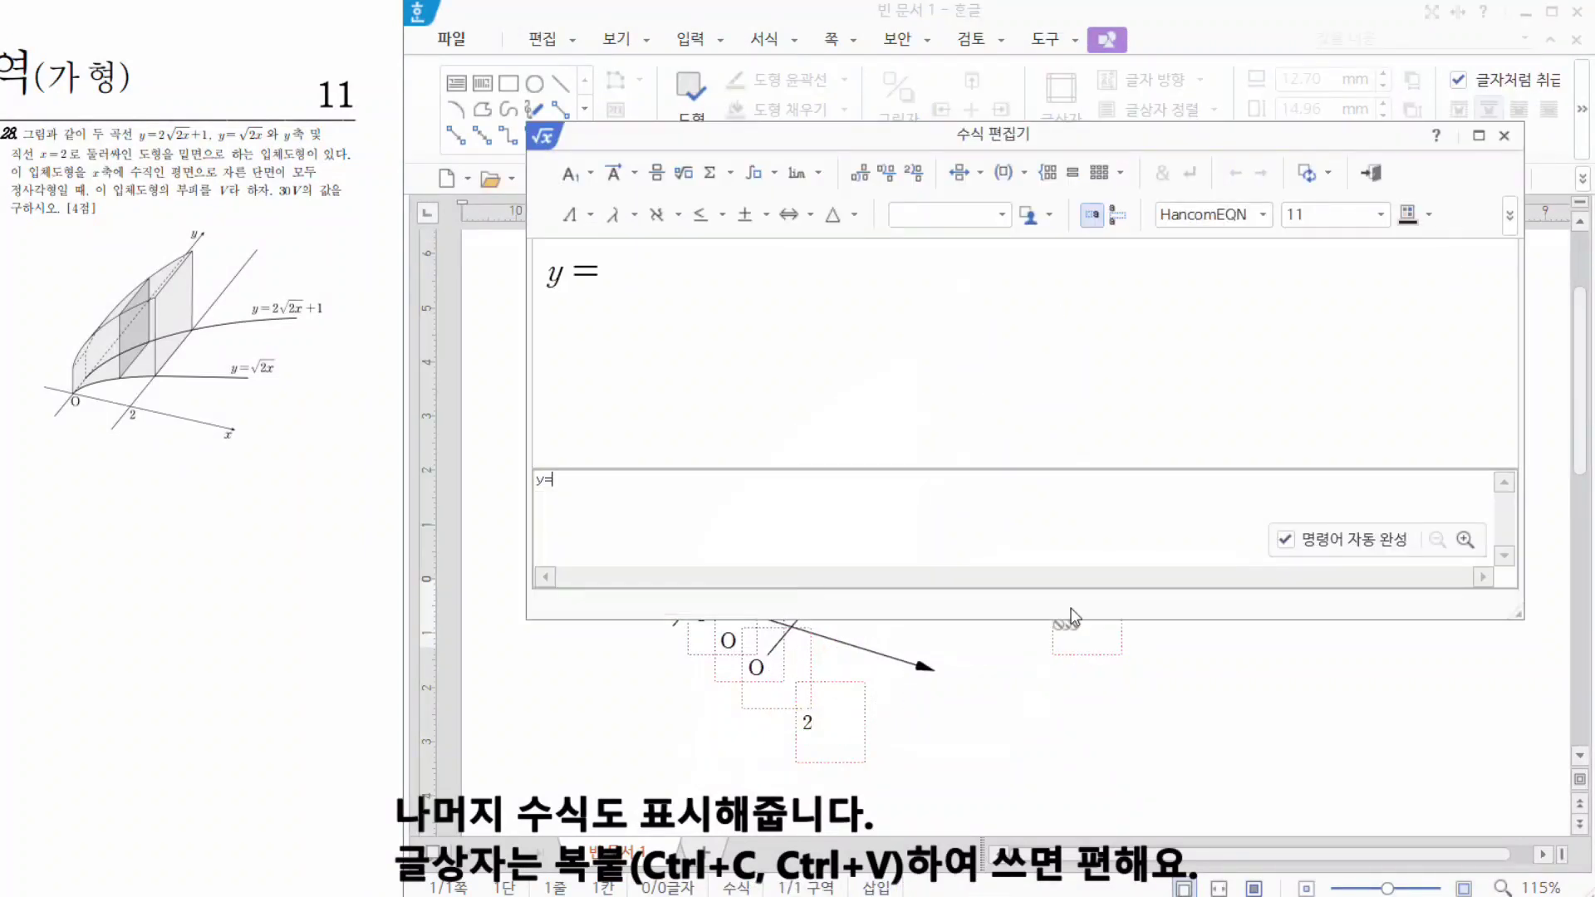
{"action": "type", "text": "sqrt{2x}"}
{"action": "key", "text": "shift+Escape"}
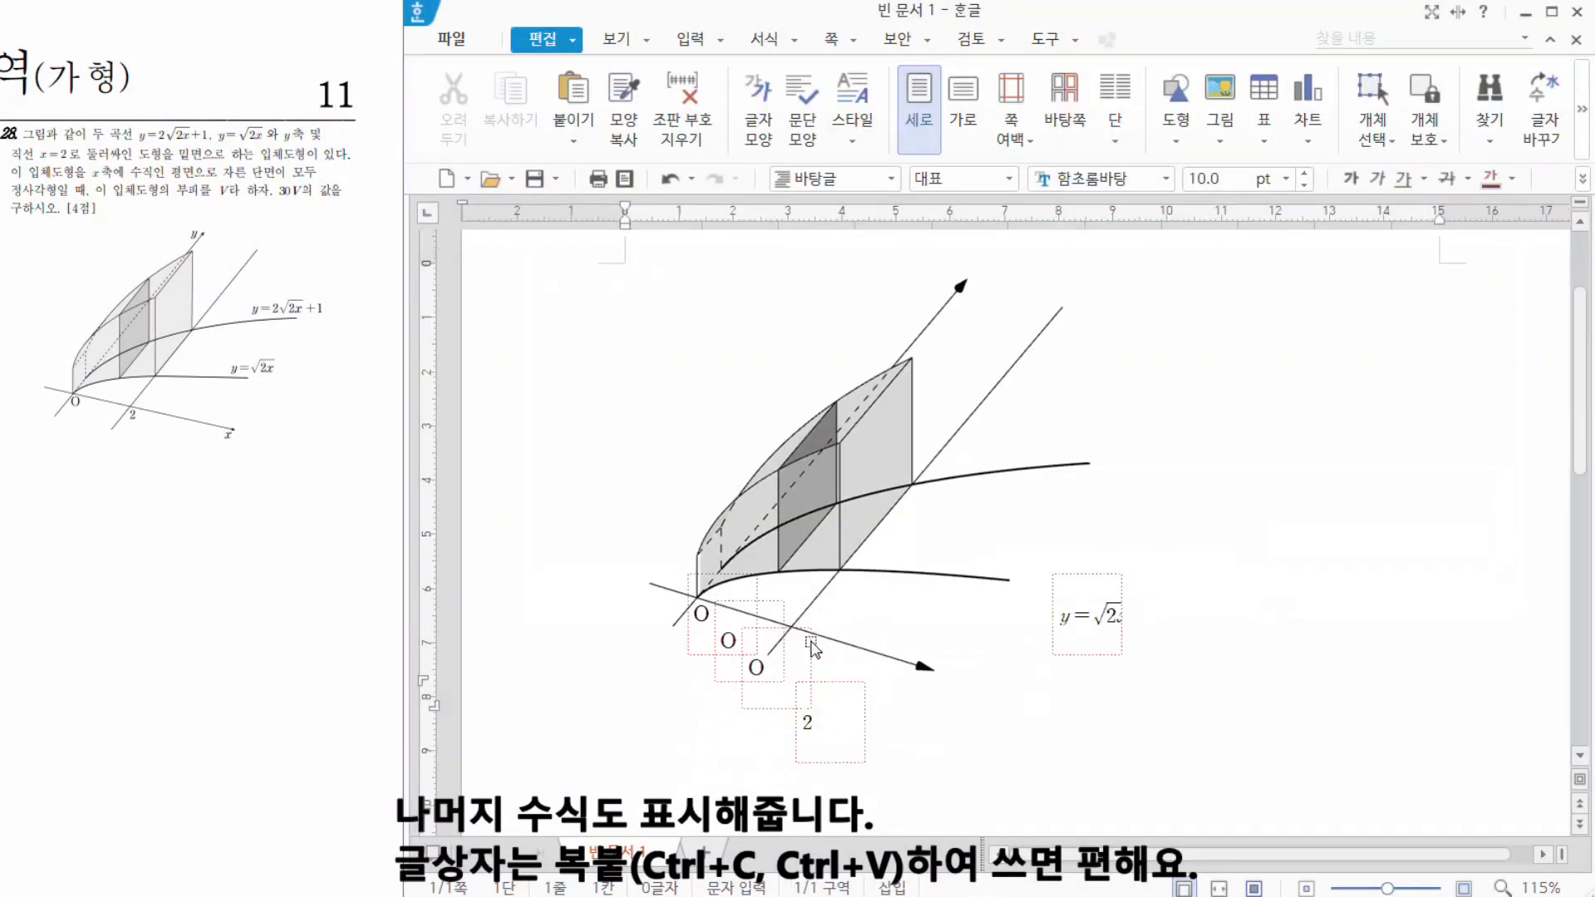
Widen the y=√(2x) text box to about 46 mm and place a copy of it near the upper curve's end.
{"action": "left_click", "coordinate": [1107, 574]}
{"action": "left_click_drag", "start_coordinate": [1122, 615], "coordinate": [1304, 619]}
{"action": "left_click_drag", "start_coordinate": [1228, 541], "coordinate": [1228, 512], "text": "ctrl"}
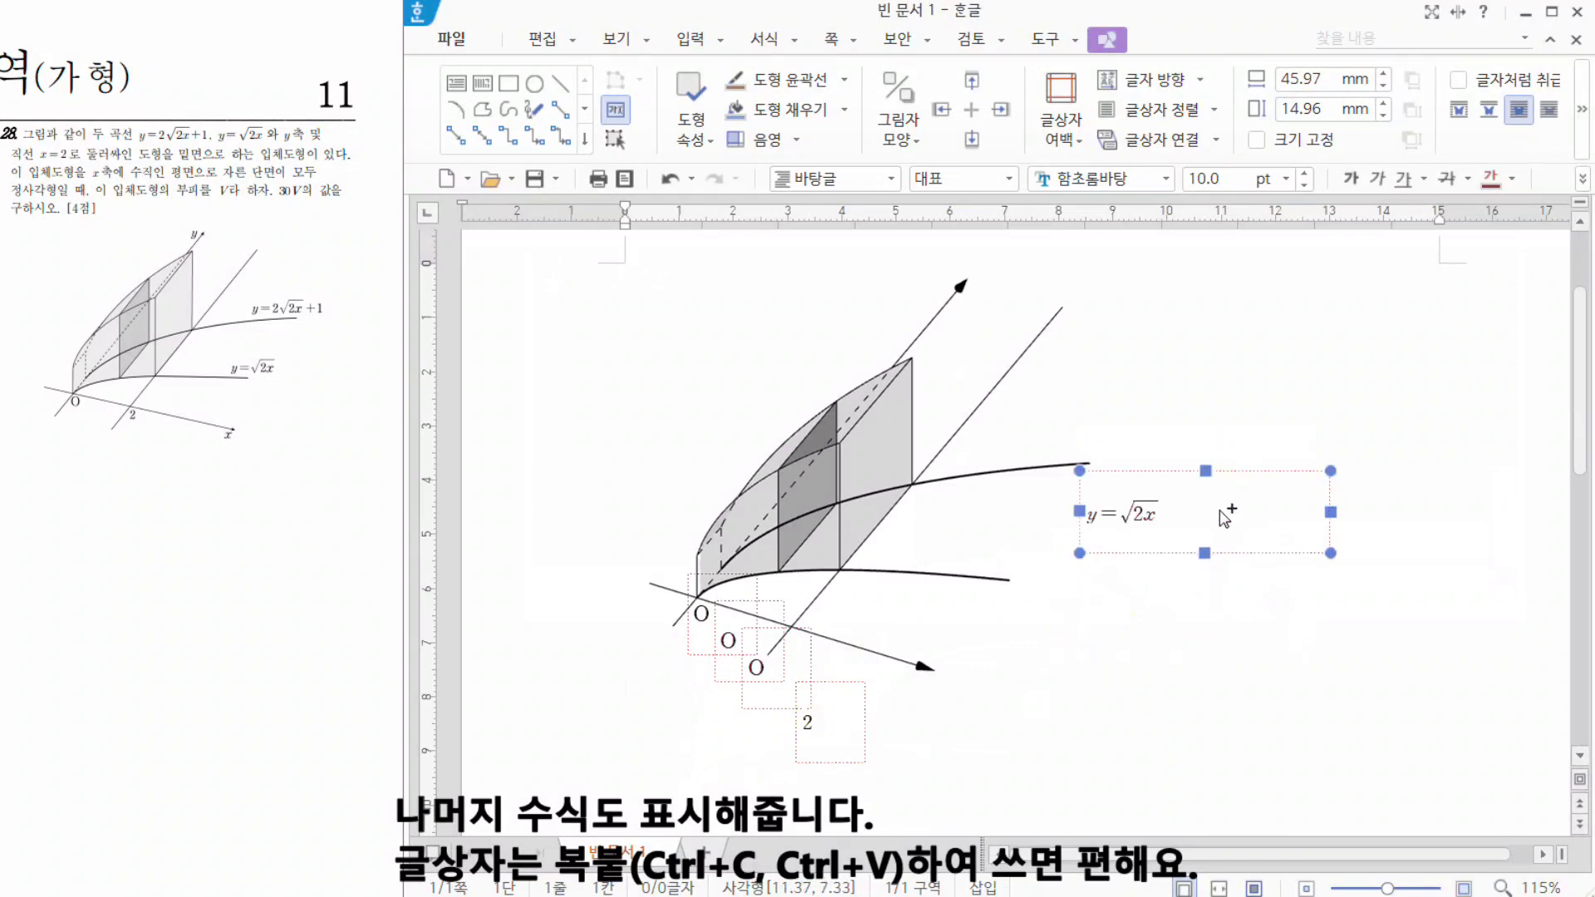
Change the equation in the lower of the two wide text boxes to y=2 sqrt{2x}+1.
{"action": "double_click", "coordinate": [1120, 616]}
{"action": "type", "text": "+1"}
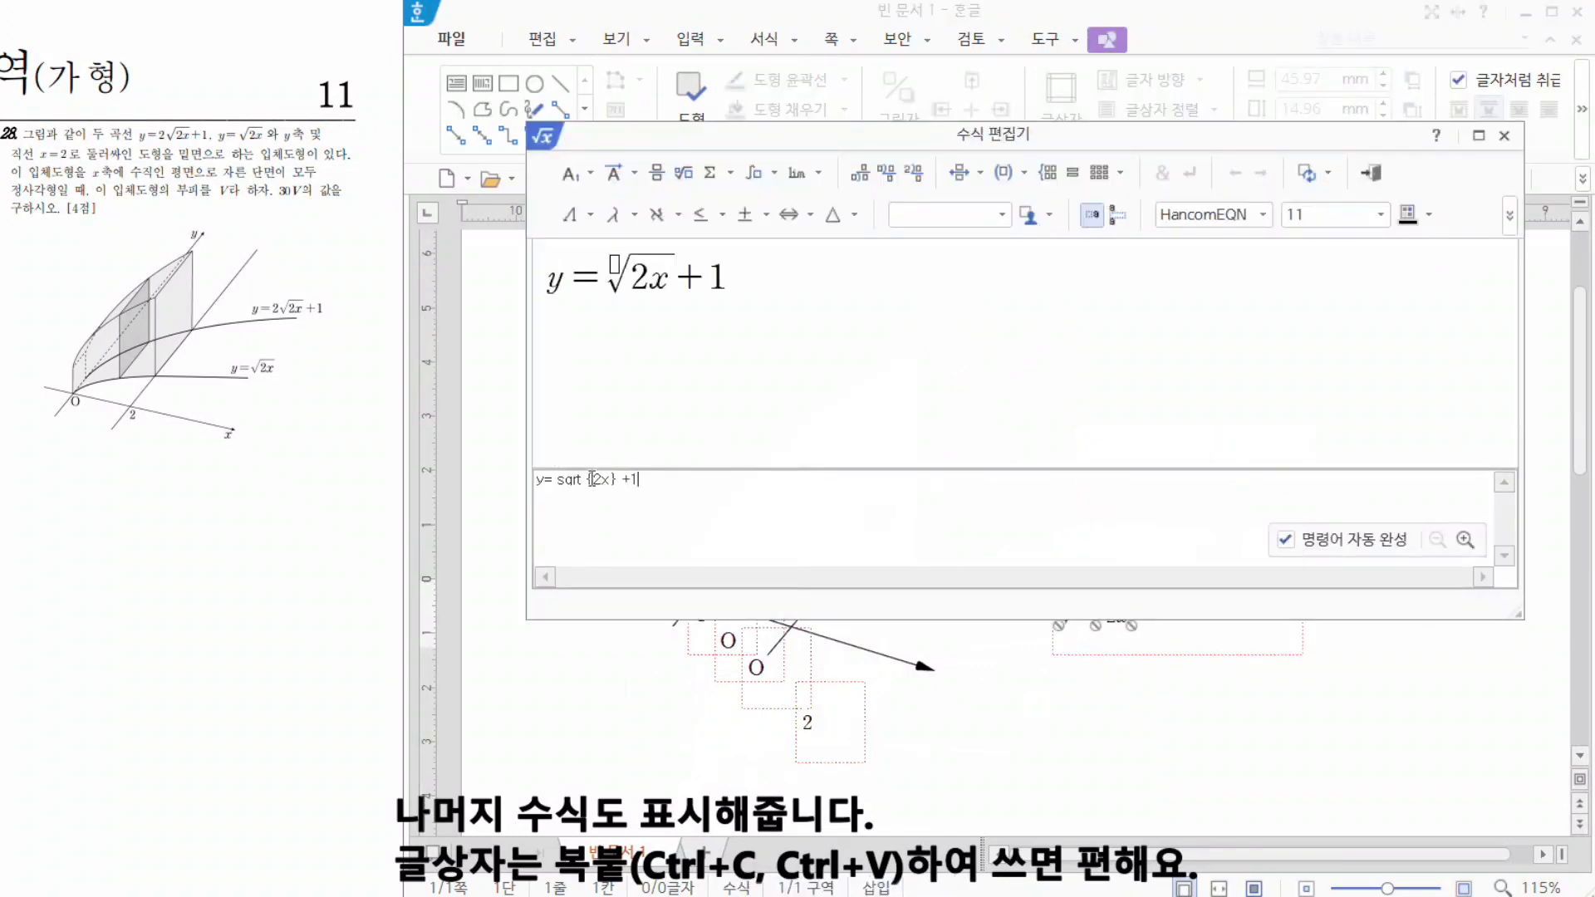
{"action": "left_click", "coordinate": [558, 479]}
{"action": "type", "text": "2"}
{"action": "key", "text": "shift+Escape"}
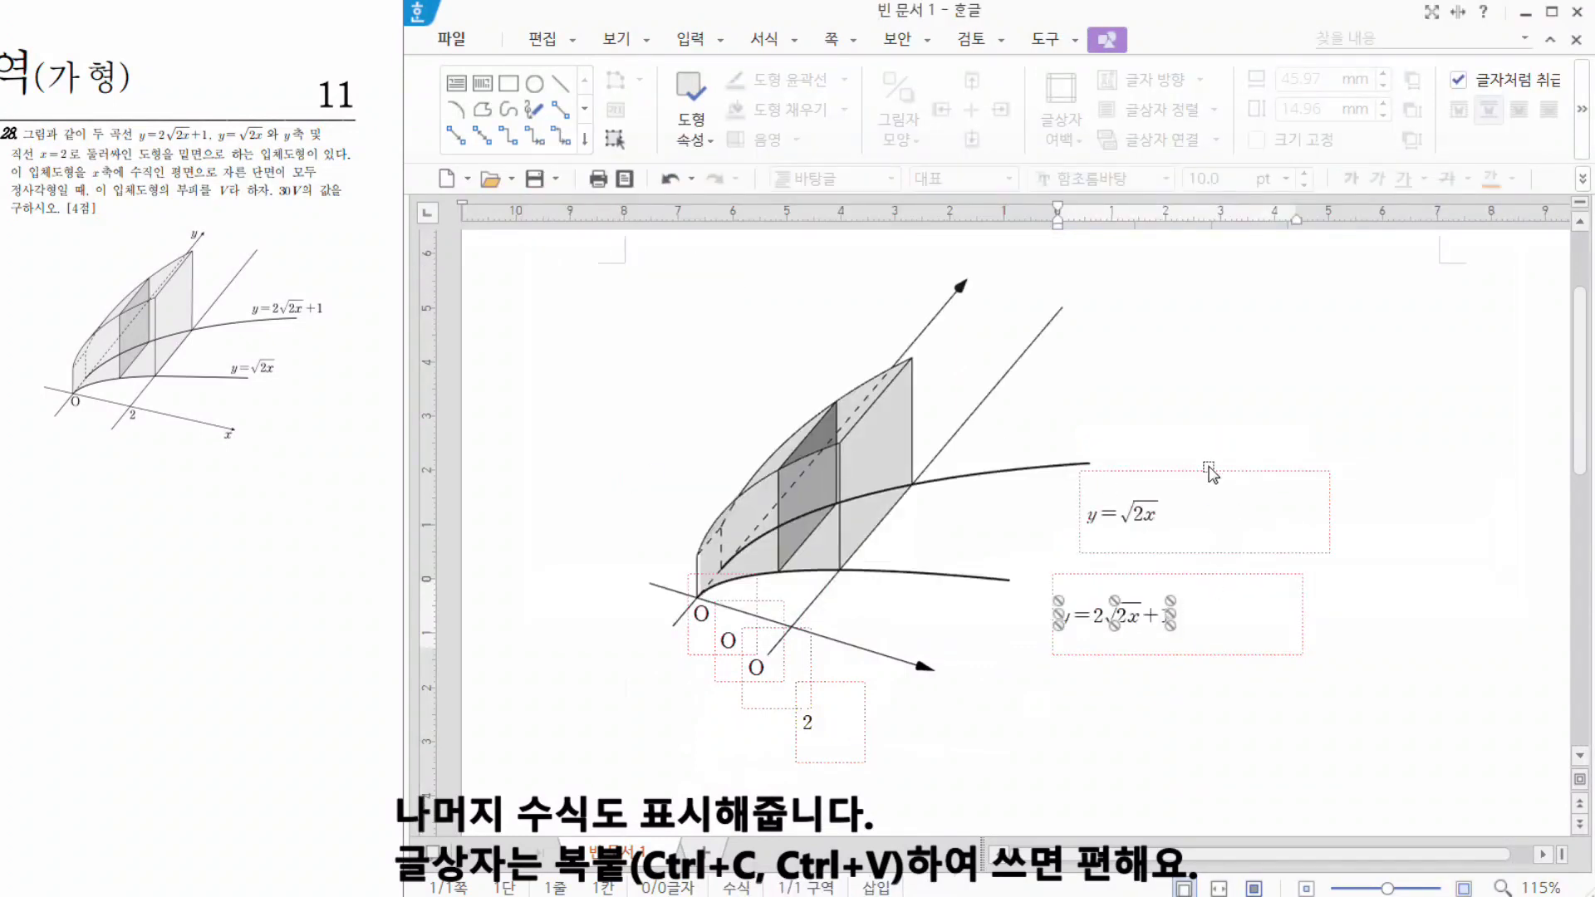
Move the y=√(2x) and y=2√(2x)+1 text boxes to their curves' ends and the 2 text box below the slanted line's crossing with the x-axis.
{"action": "left_click_drag", "start_coordinate": [1208, 471], "coordinate": [1080, 517]}
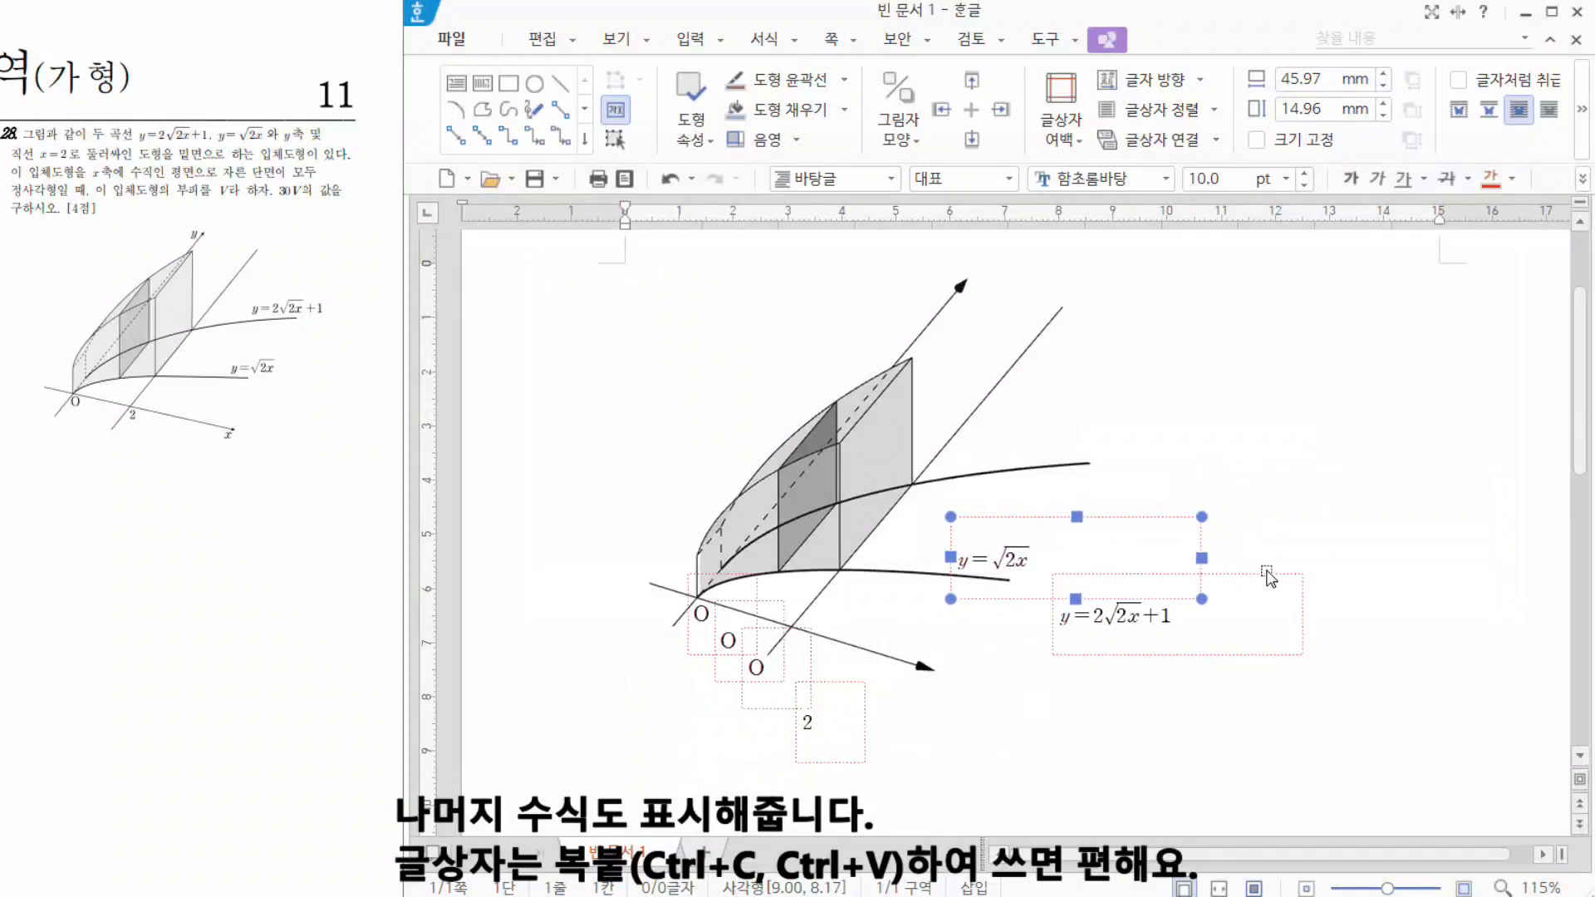
{"action": "left_click_drag", "start_coordinate": [1269, 575], "coordinate": [1227, 399]}
{"action": "left_click_drag", "start_coordinate": [853, 697], "coordinate": [835, 634]}
{"action": "key", "text": "Up"}
{"action": "key", "text": "Up"}
{"action": "key", "text": "Up"}
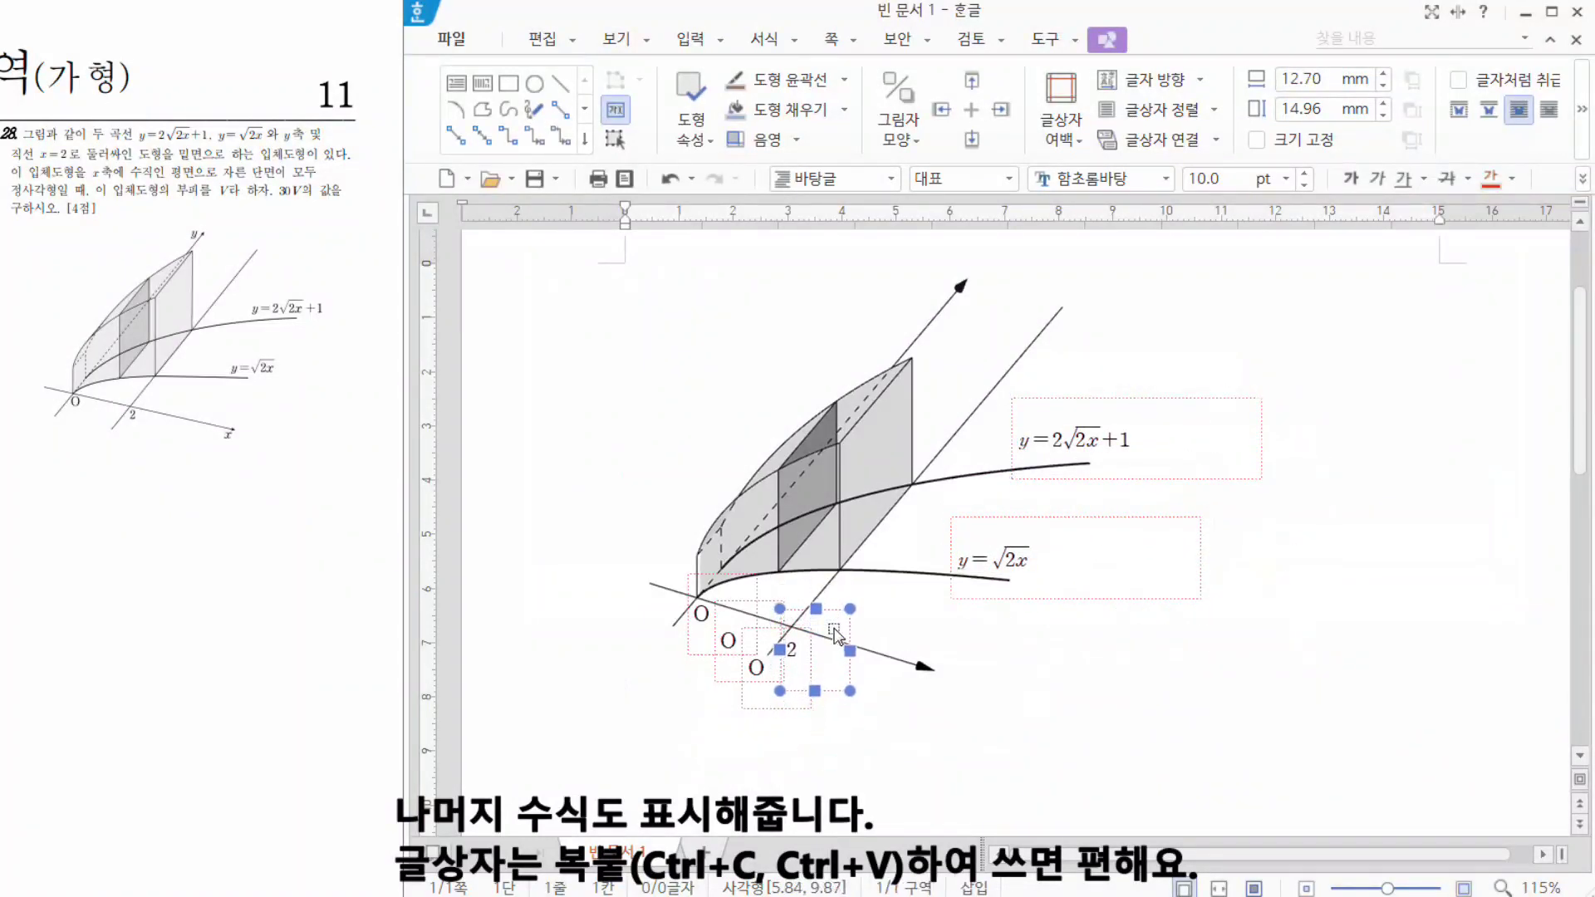
{"action": "key", "text": "Right"}
Change the equation in the lowest O text box copy to x and move the box below the x-axis arrowhead.
{"action": "left_click", "coordinate": [765, 630]}
{"action": "double_click", "coordinate": [756, 670]}
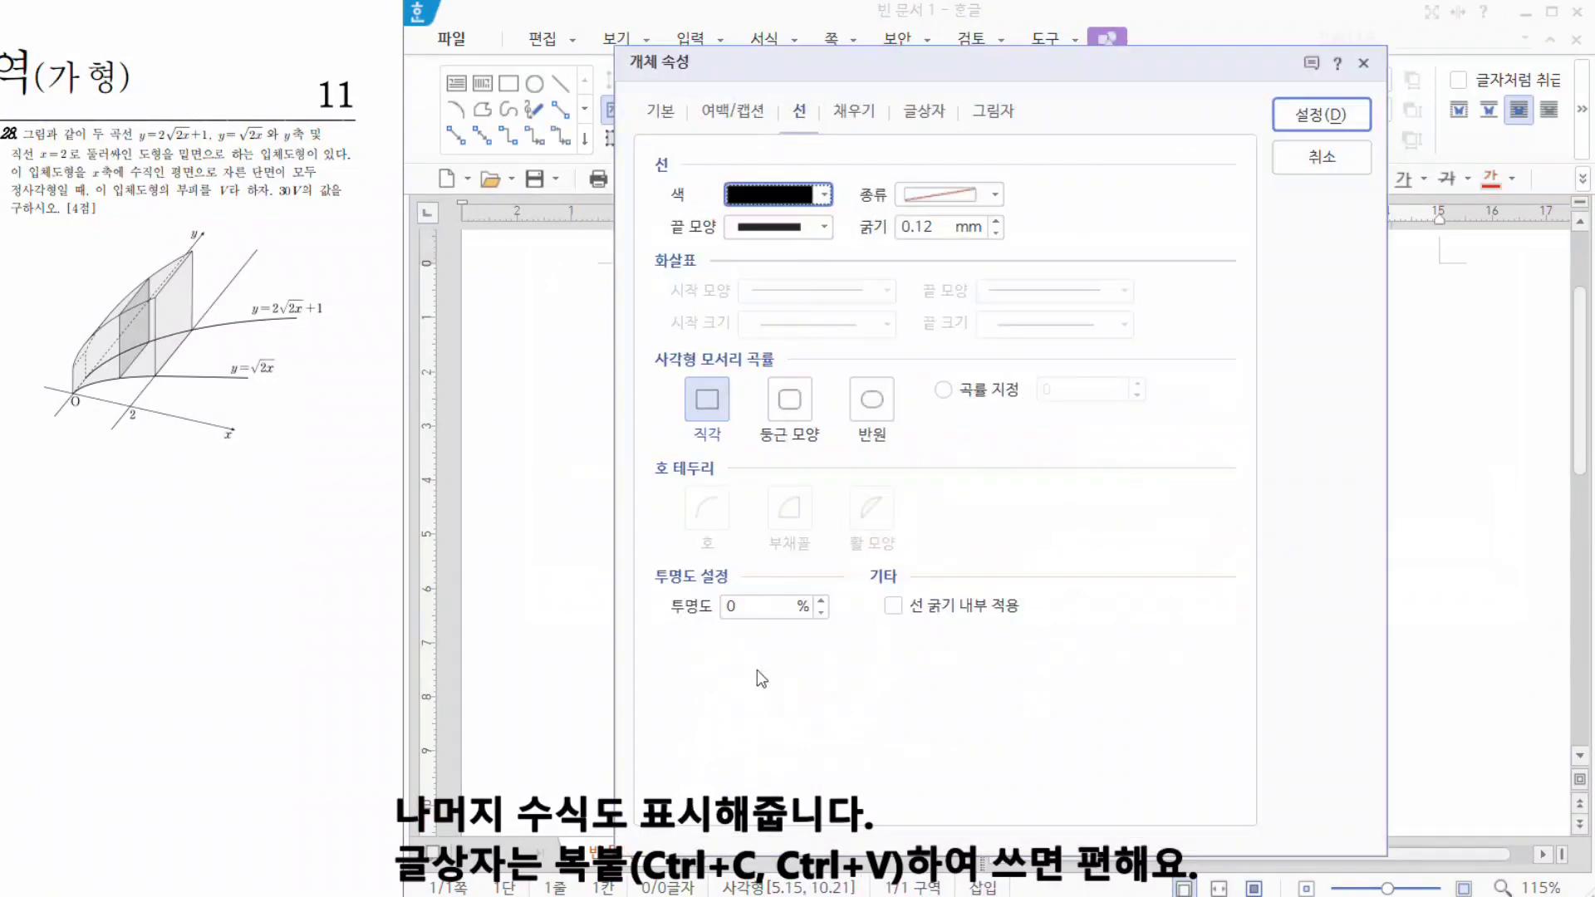
{"action": "key", "text": "Escape"}
{"action": "double_click", "coordinate": [756, 670]}
{"action": "key", "text": "BackSpace"}
{"action": "key", "text": "BackSpace"}
{"action": "key", "text": "BackSpace"}
{"action": "key", "text": "BackSpace"}
{"action": "type", "text": "x"}
{"action": "key", "text": "shift+Escape"}
{"action": "left_click_drag", "start_coordinate": [781, 706], "coordinate": [933, 720]}
Change the equation in the remaining spare O text box copy to y.
{"action": "double_click", "coordinate": [729, 641]}
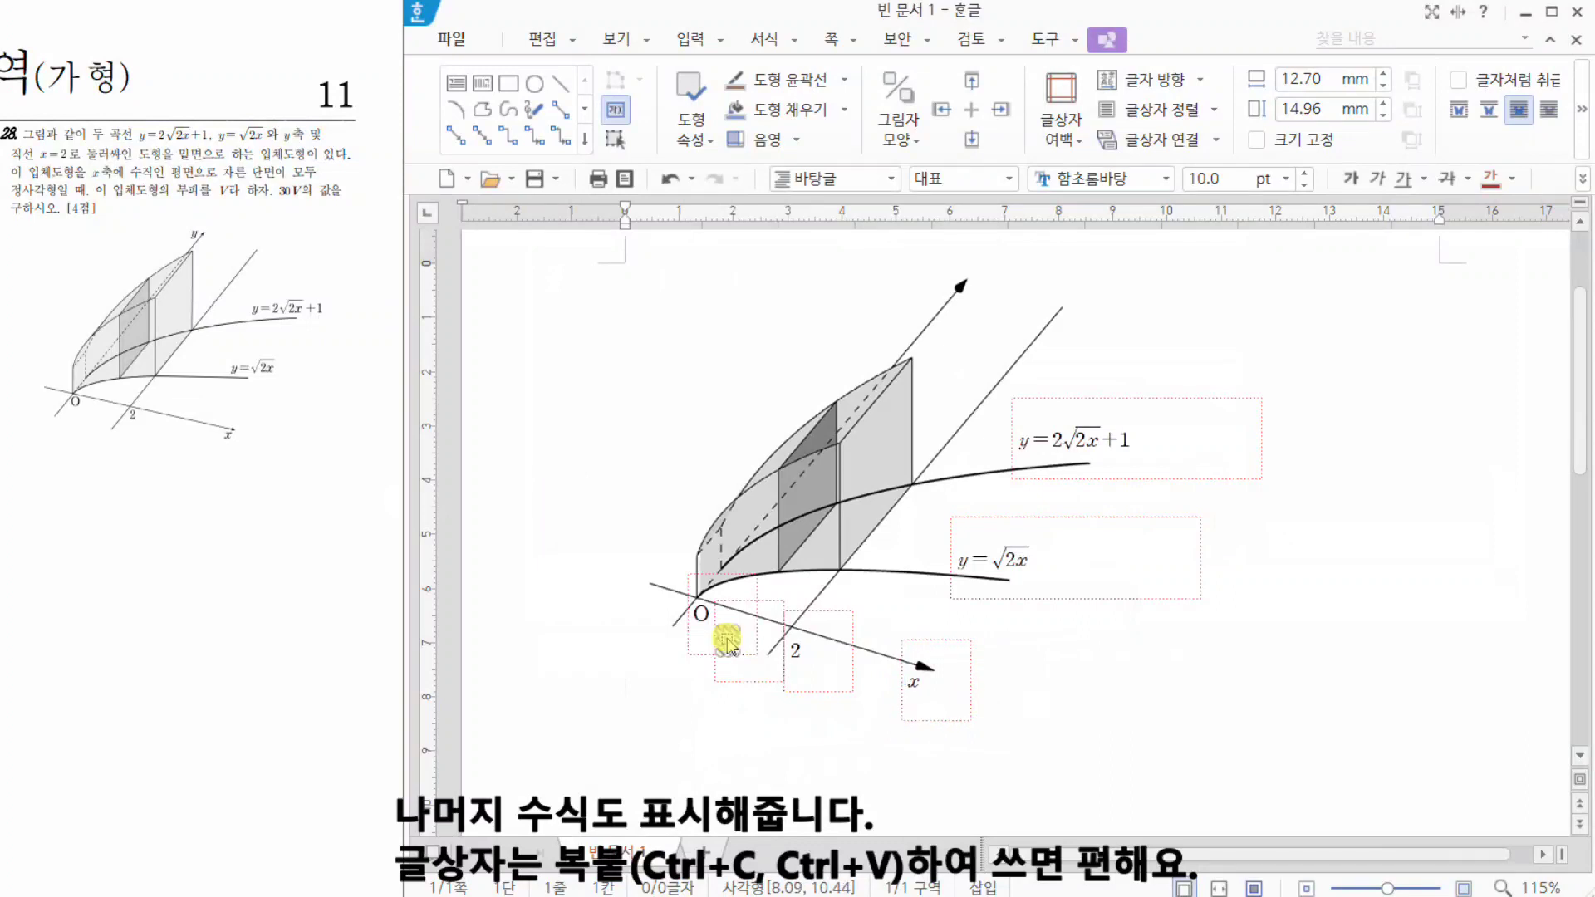
{"action": "key", "text": "BackSpace"}
{"action": "key", "text": "BackSpace"}
{"action": "key", "text": "BackSpace"}
{"action": "key", "text": "BackSpace"}
{"action": "type", "text": "y"}
{"action": "key", "text": "shift+Escape"}
Move the y text box so its letter sits just beside the y-axis arrowhead.
{"action": "left_click_drag", "start_coordinate": [730, 641], "coordinate": [955, 300]}
{"action": "key", "text": "Right"}
{"action": "key", "text": "Up"}
{"action": "key", "text": "Up"}
{"action": "key", "text": "Up"}
{"action": "key", "text": "Up"}
{"action": "key", "text": "Right"}
{"action": "key", "text": "Right"}
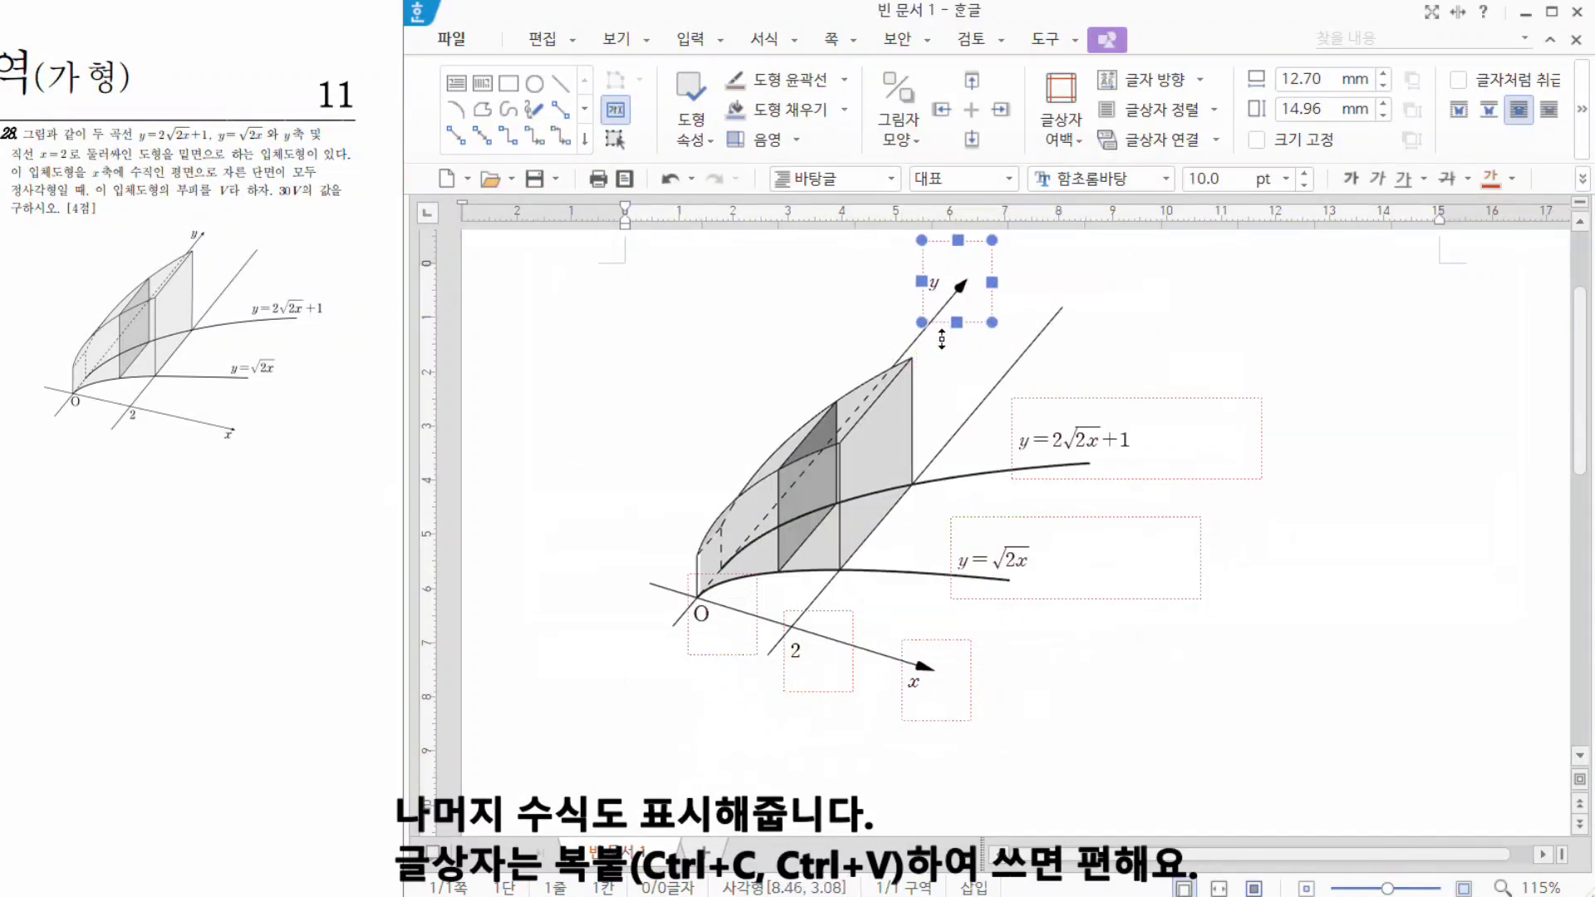
{"action": "key", "text": "Down"}
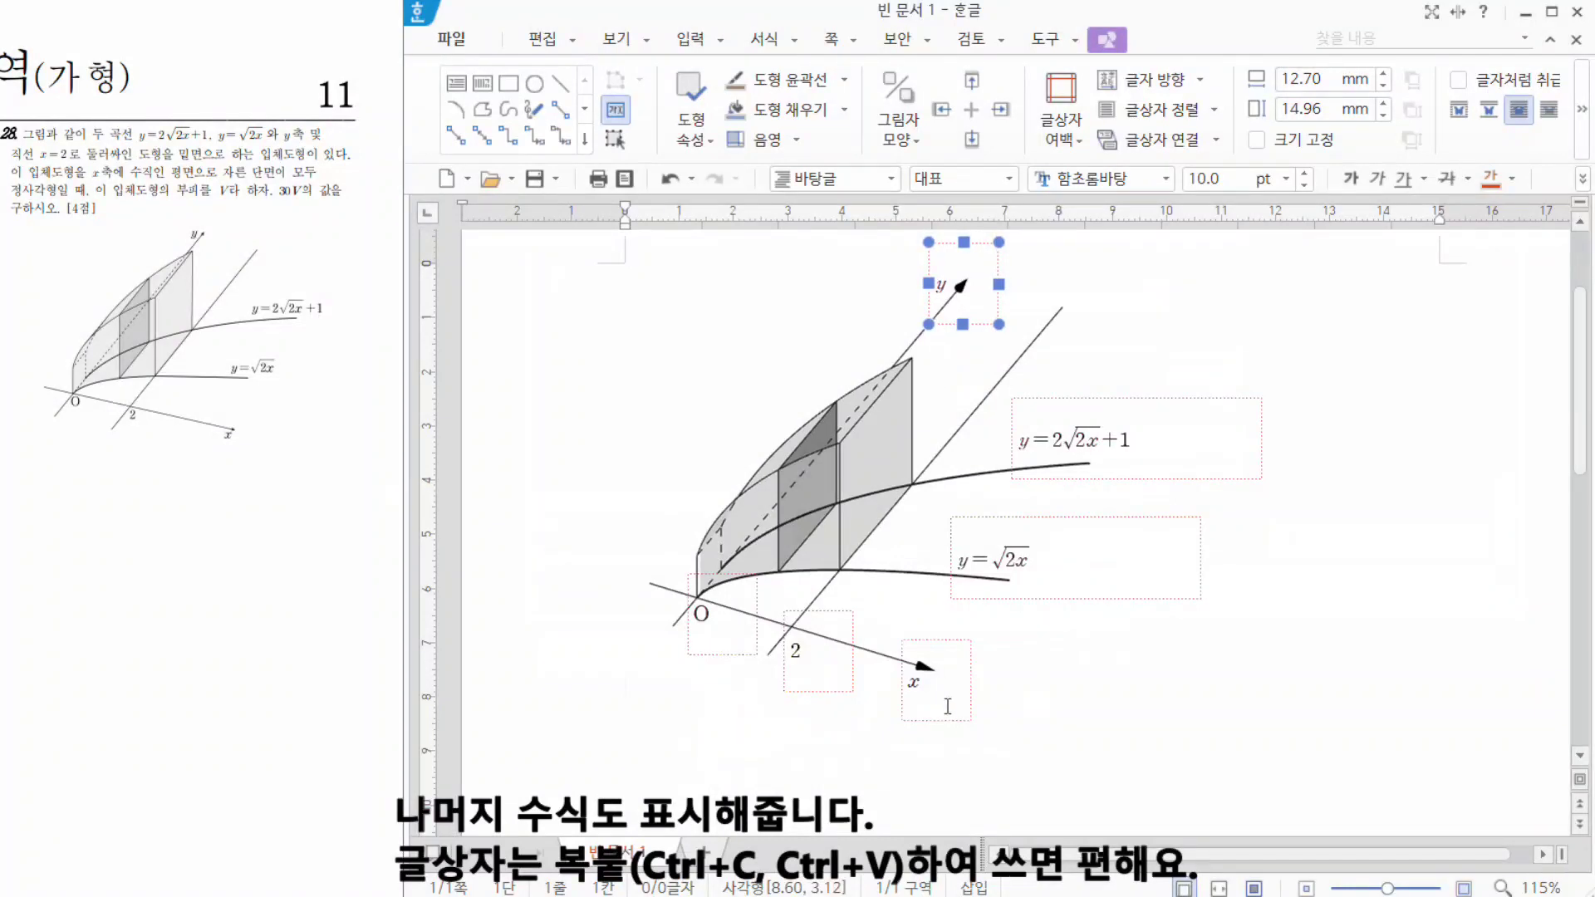
Nudge the y=2√(2x)+1 text box slightly left above the end of the upper curve.
{"action": "left_click", "coordinate": [947, 707]}
{"action": "left_click", "coordinate": [1212, 396]}
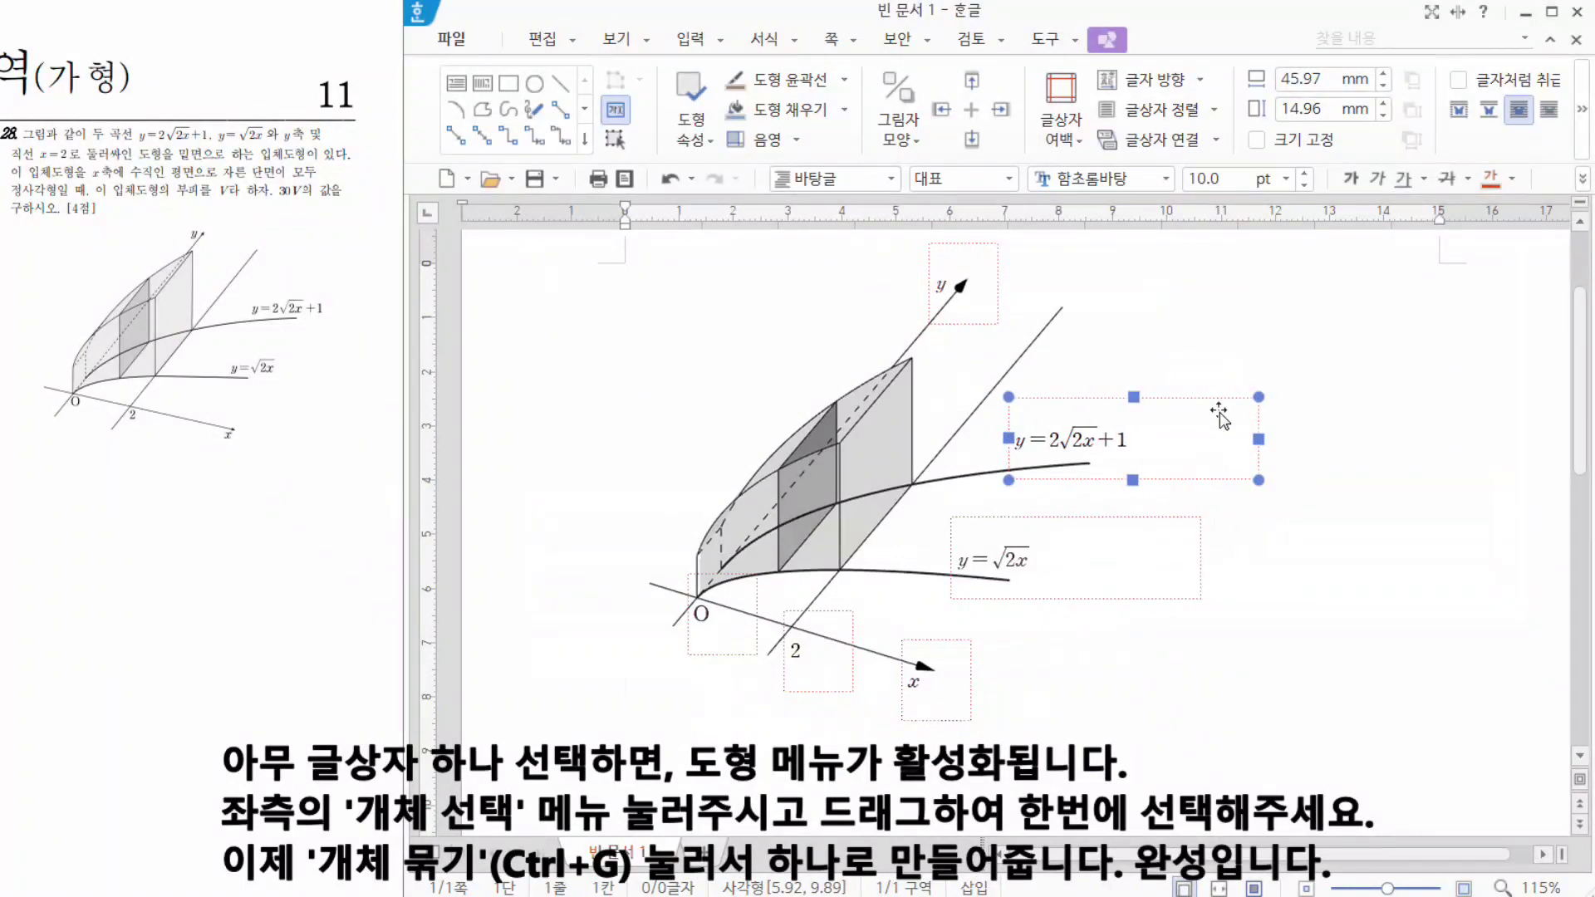
{"action": "key", "text": "Left"}
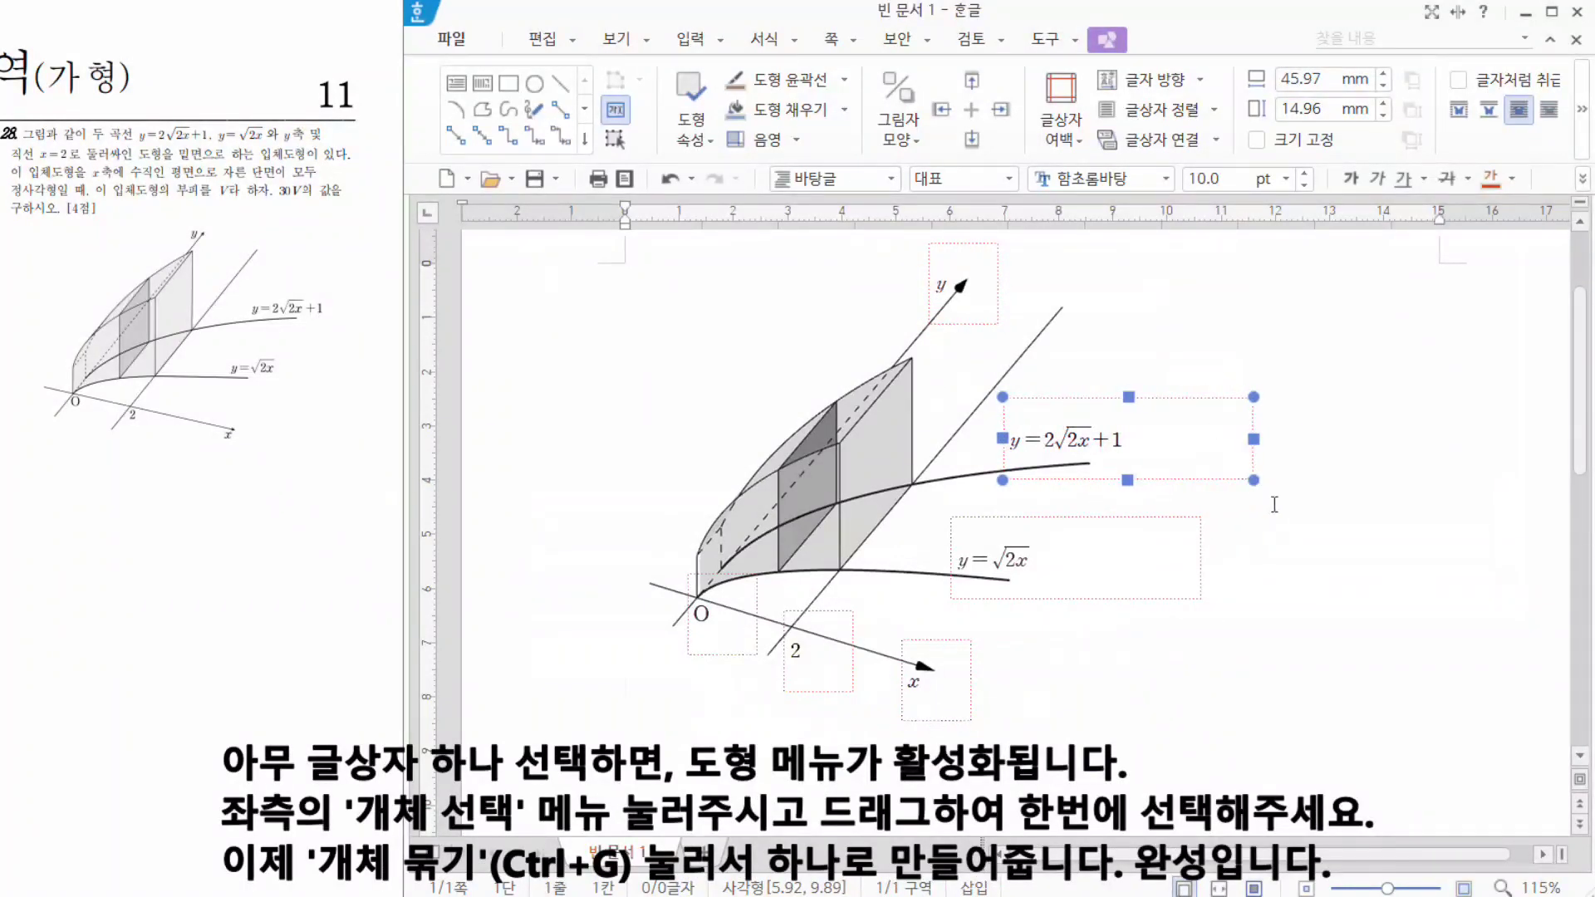
{"action": "left_click", "coordinate": [1298, 529]}
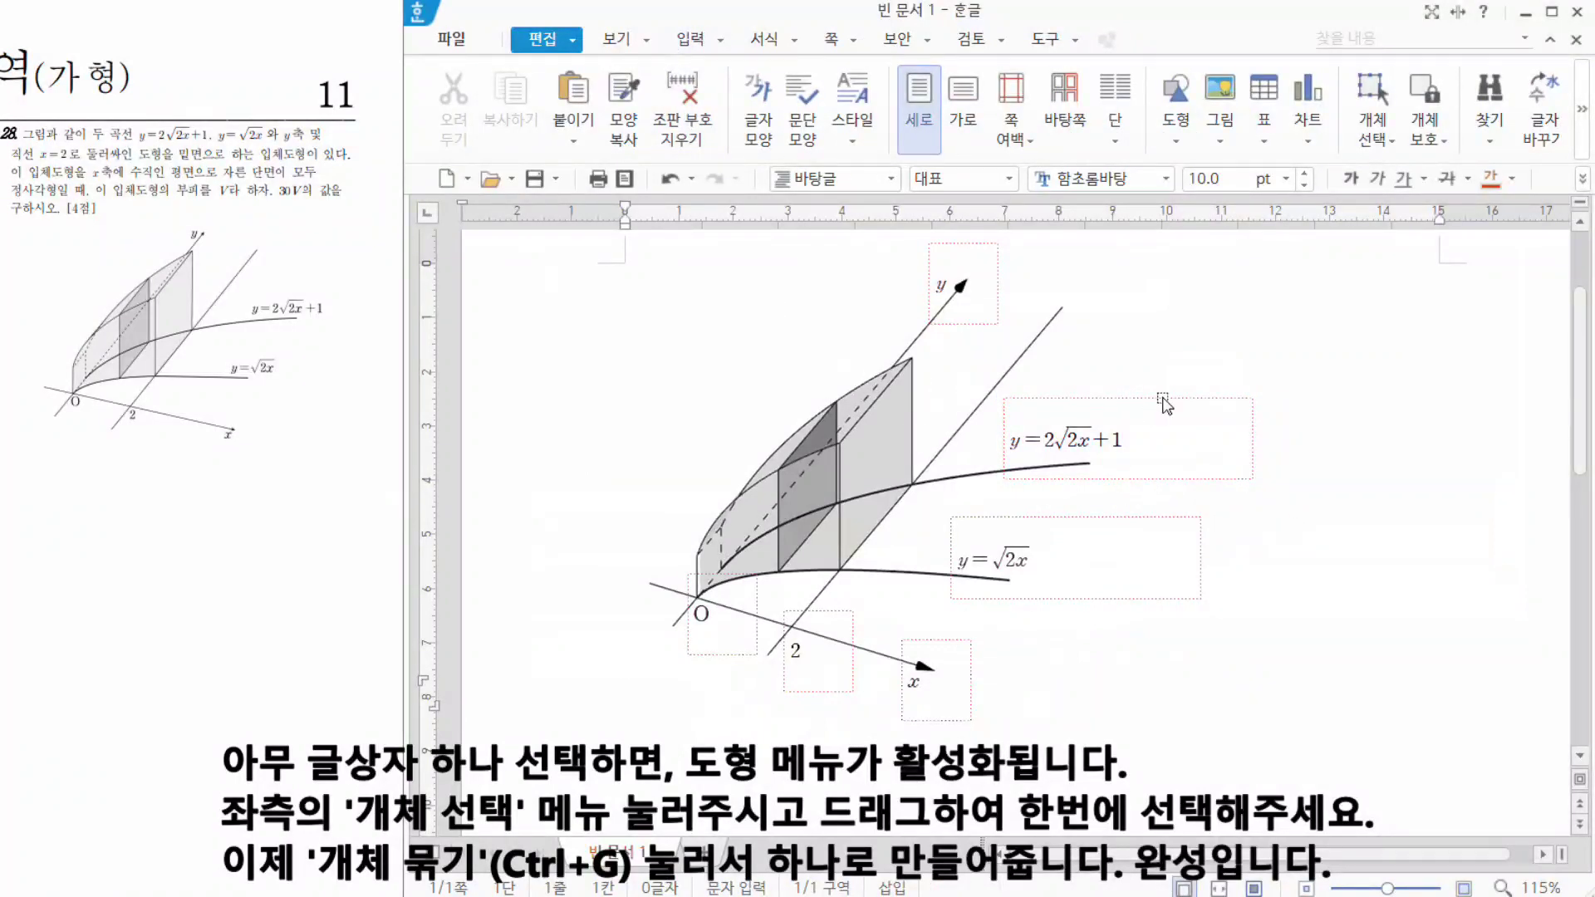
Select the pasted figure together with all six label text boxes using area object selection.
{"action": "left_click", "coordinate": [1164, 404]}
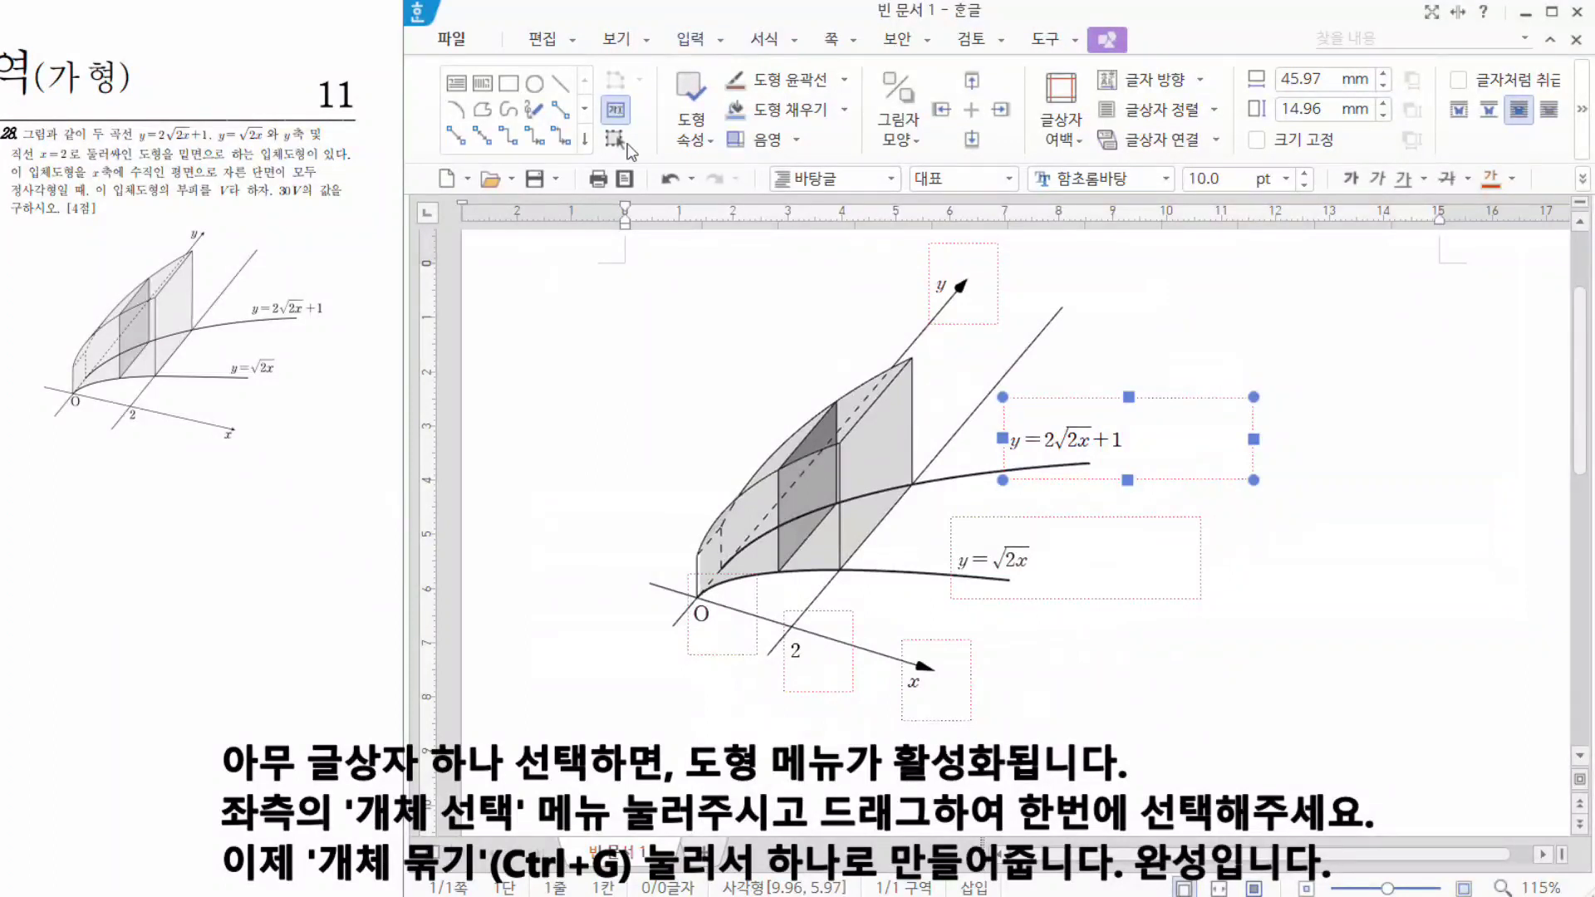
{"action": "left_click", "coordinate": [615, 142]}
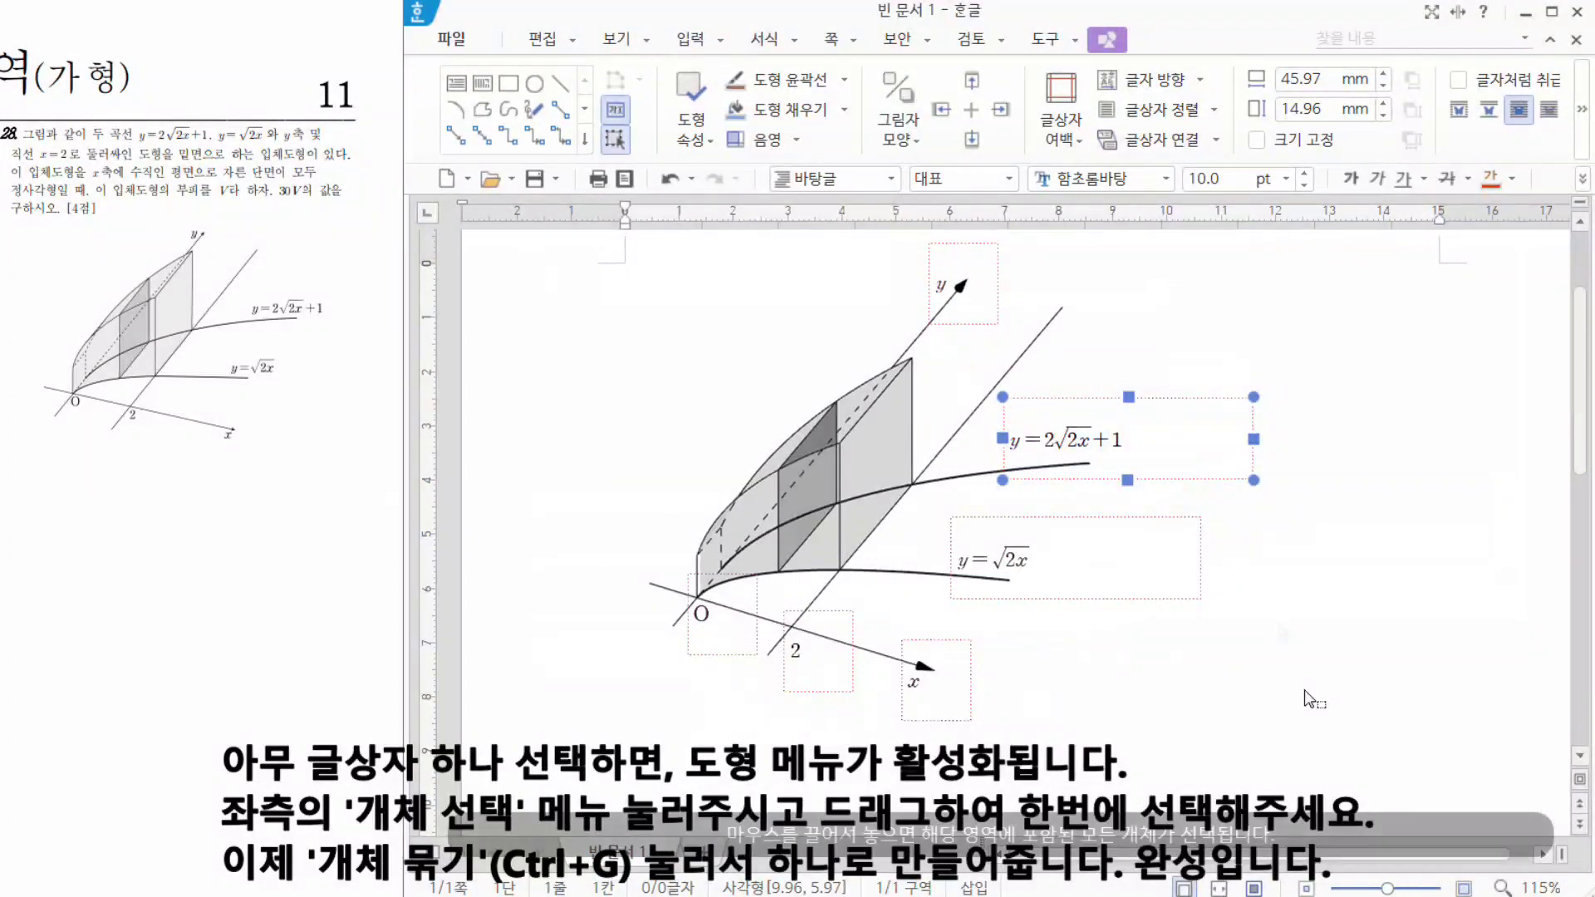
{"action": "left_click_drag", "start_coordinate": [848, 498], "coordinate": [557, 232]}
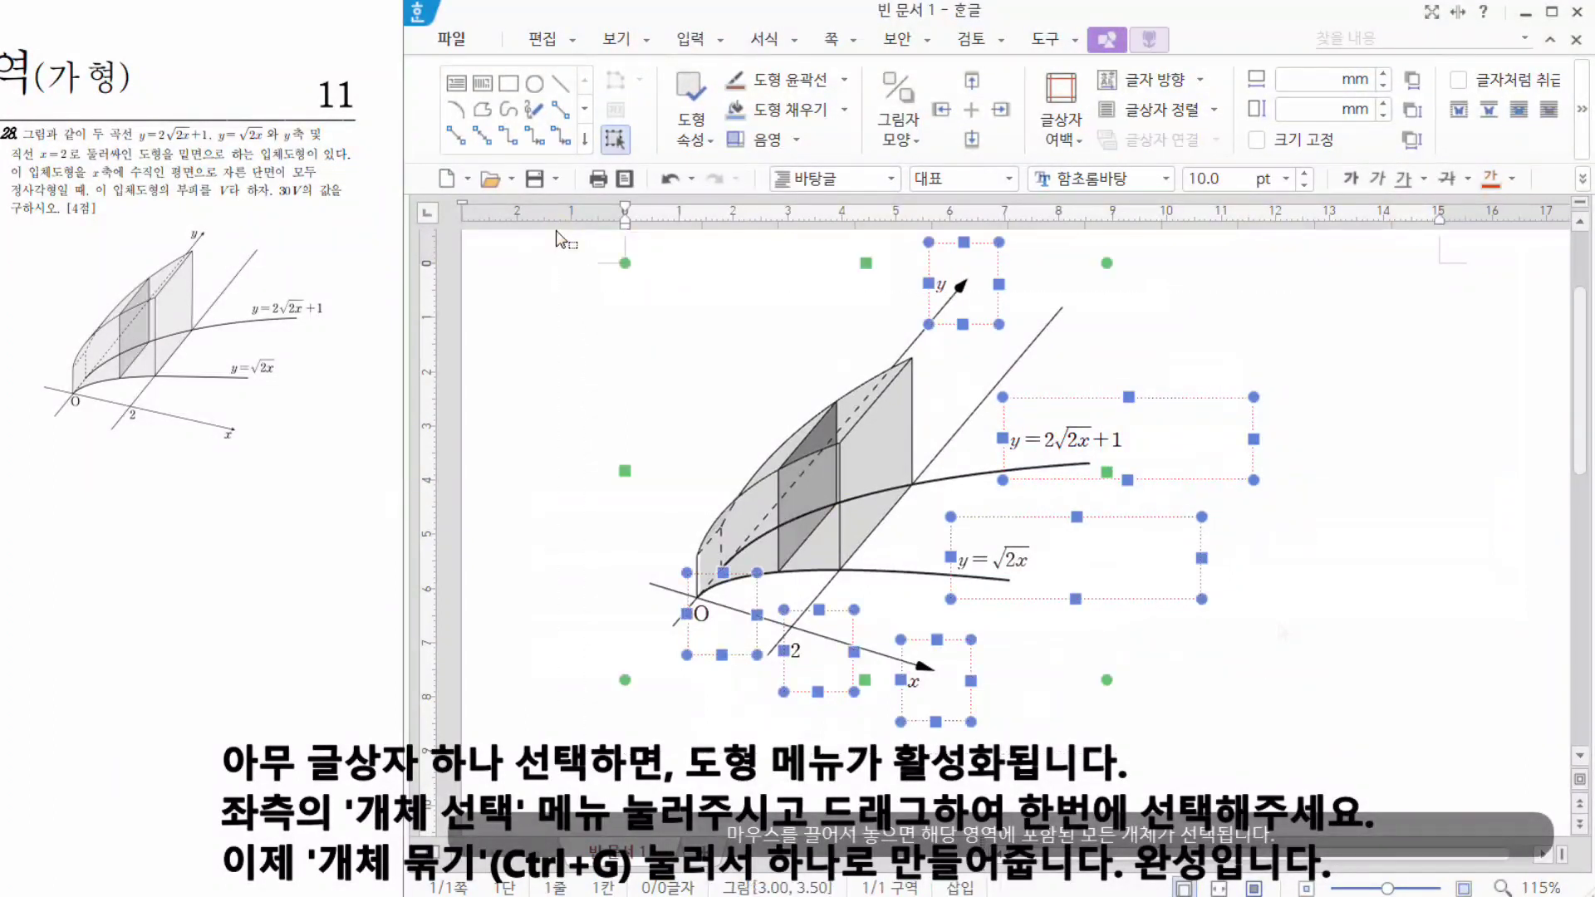